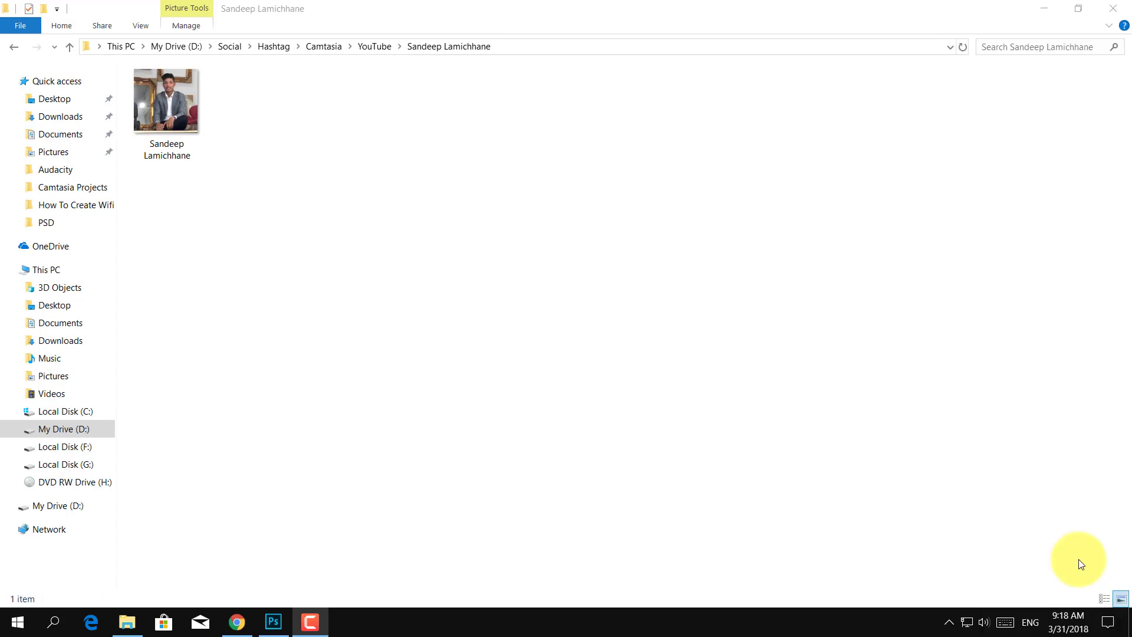
Step: Open the portrait JPG from File Explorer with Adobe Photoshop CC 2018
{"action": "left_click", "coordinate": [161, 95]}
{"action": "right_click", "coordinate": [161, 95]}
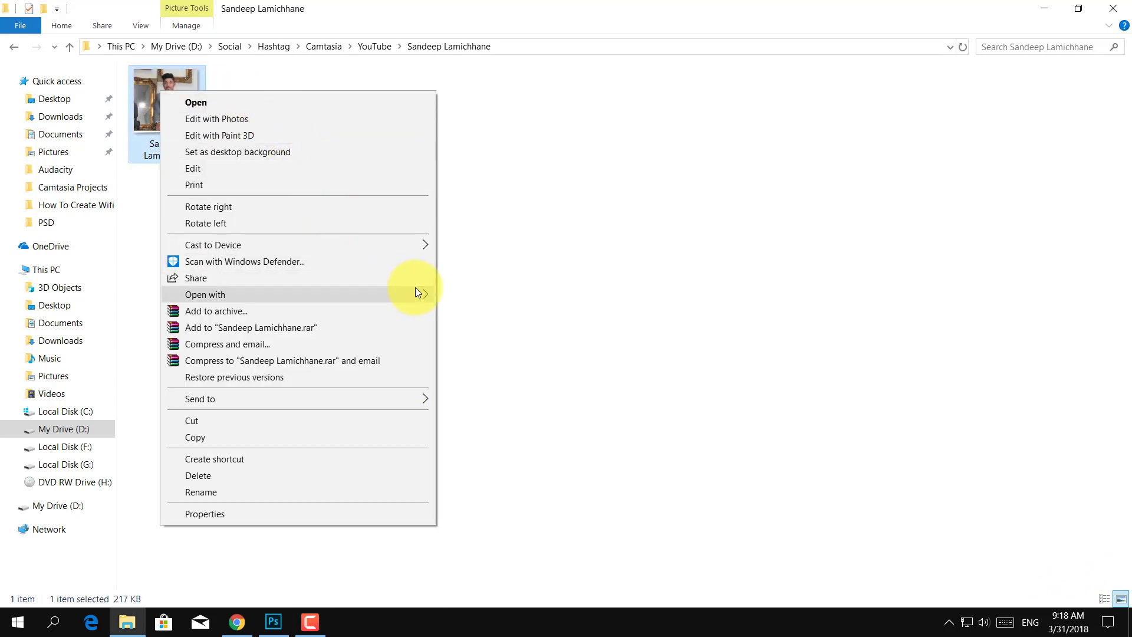
{"action": "mouse_move", "coordinate": [205, 295]}
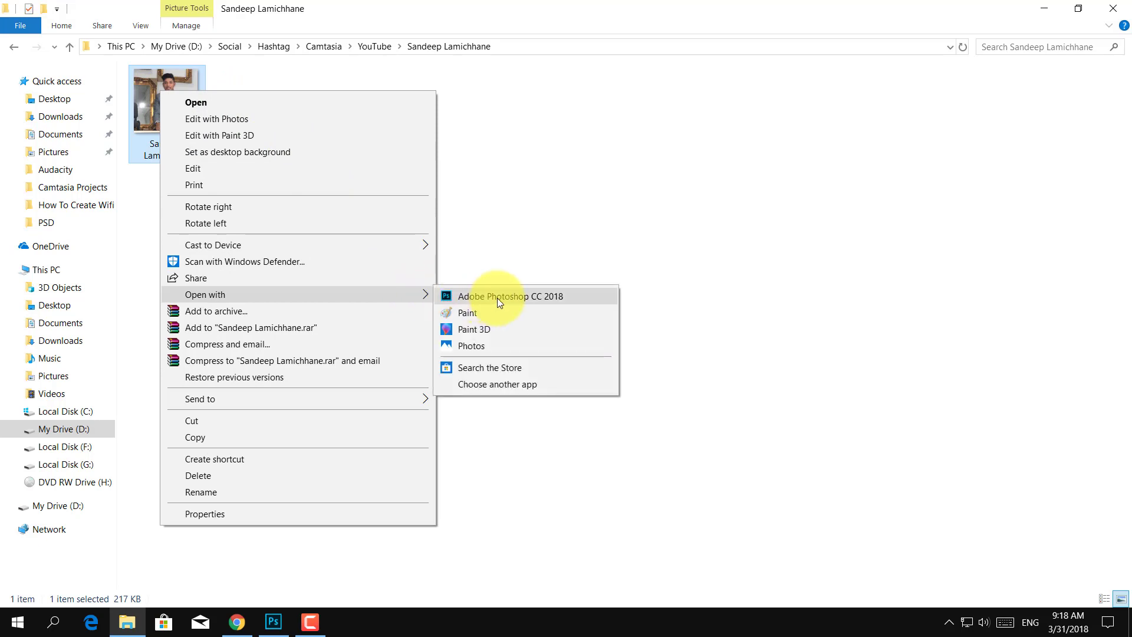
{"action": "left_click", "coordinate": [499, 298]}
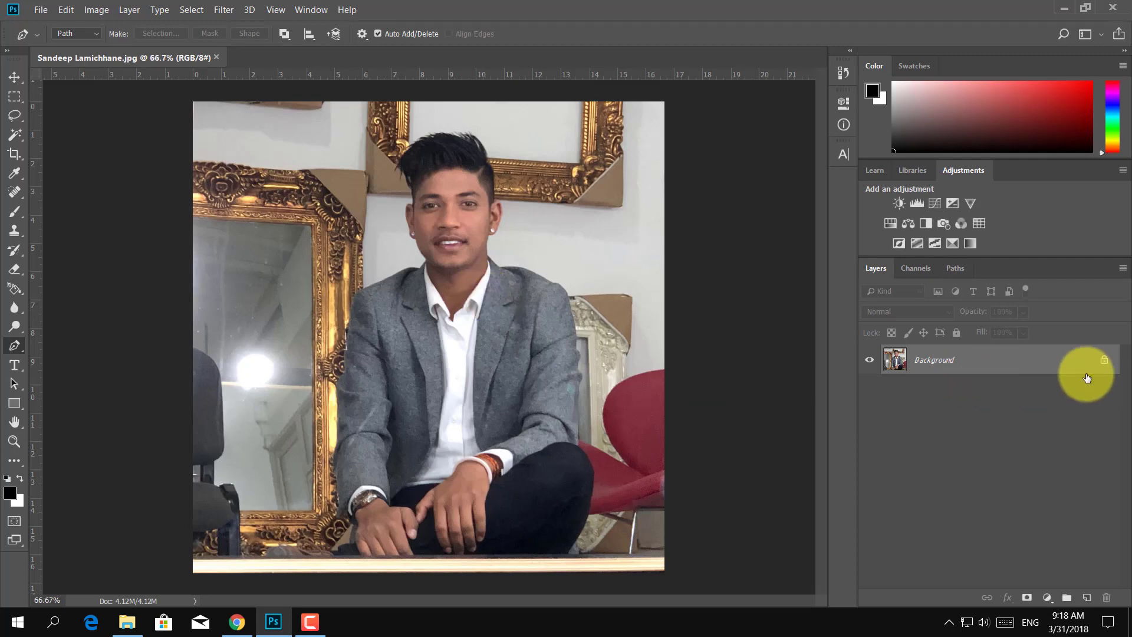
Step: Unlock the Background layer and duplicate it as a layer named 'Sandeep'
{"action": "left_click", "coordinate": [1104, 363]}
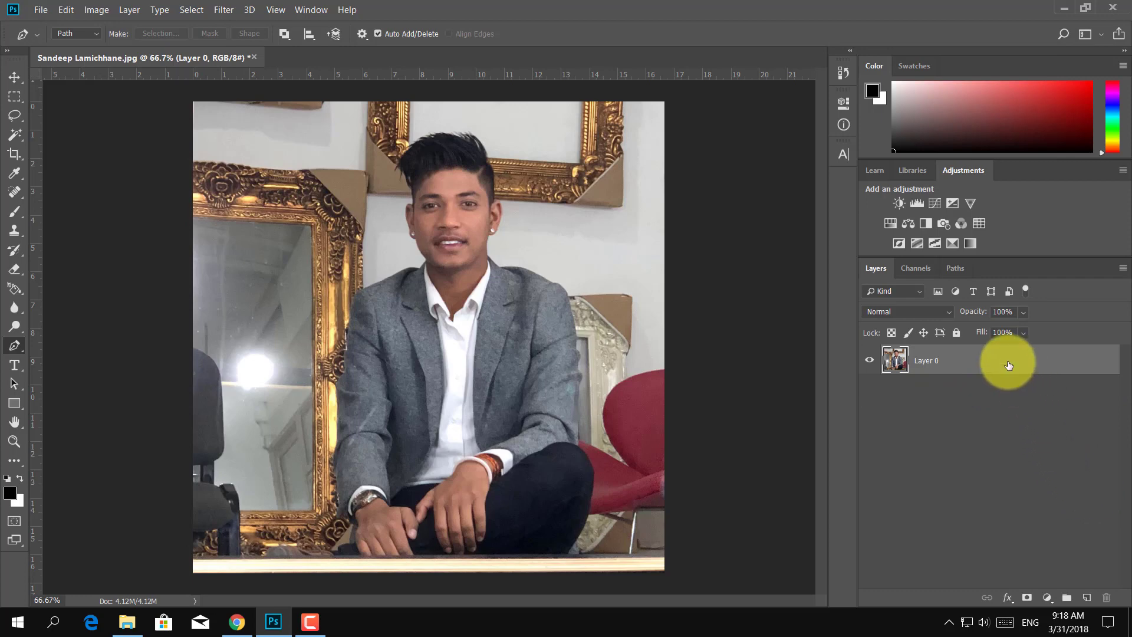
{"action": "right_click", "coordinate": [1009, 362]}
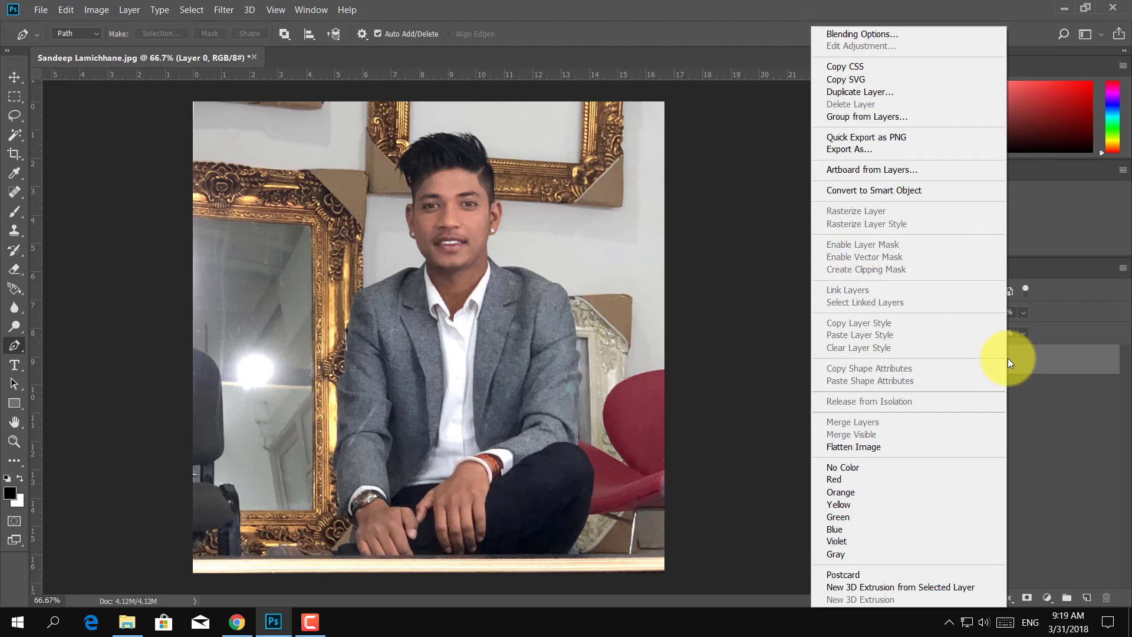
{"action": "left_click", "coordinate": [915, 92]}
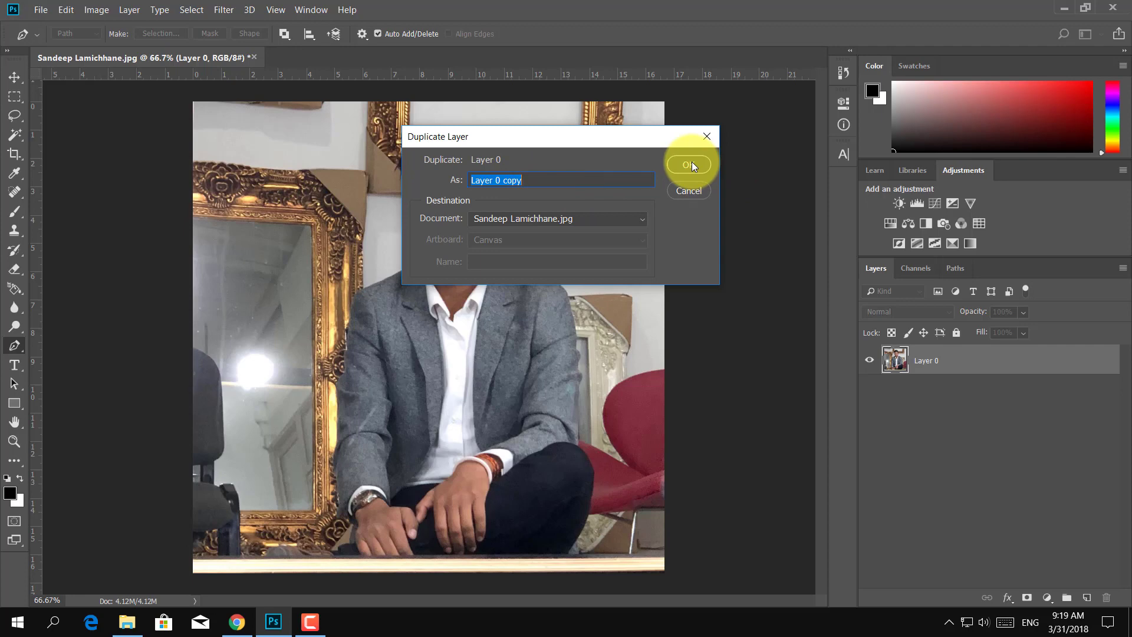
{"action": "type", "text": "Sandeep"}
{"action": "left_click", "coordinate": [688, 165]}
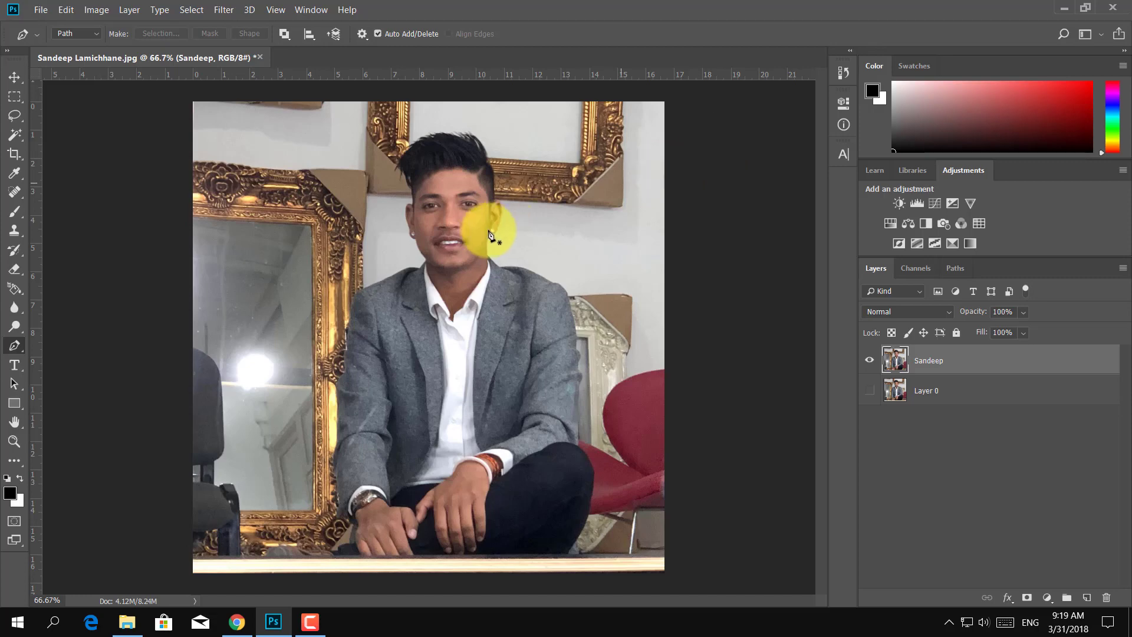
Step: Sample the face's skin tone with the Eyedropper and make it the foreground colour
{"action": "left_click", "coordinate": [14, 173]}
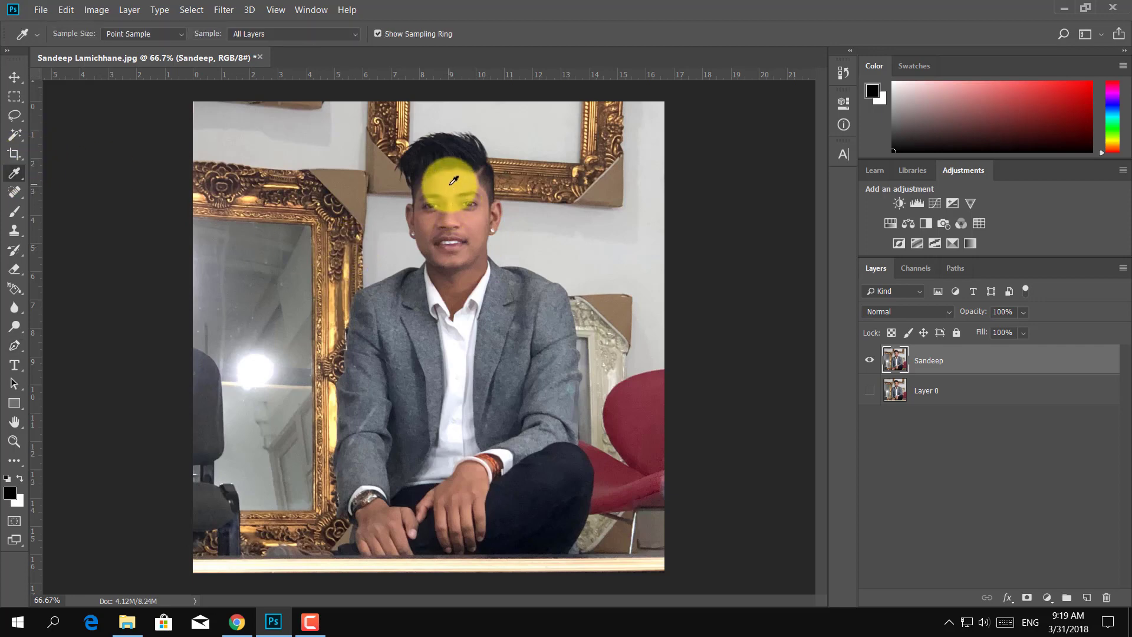
{"action": "left_click", "coordinate": [453, 183], "text": "alt"}
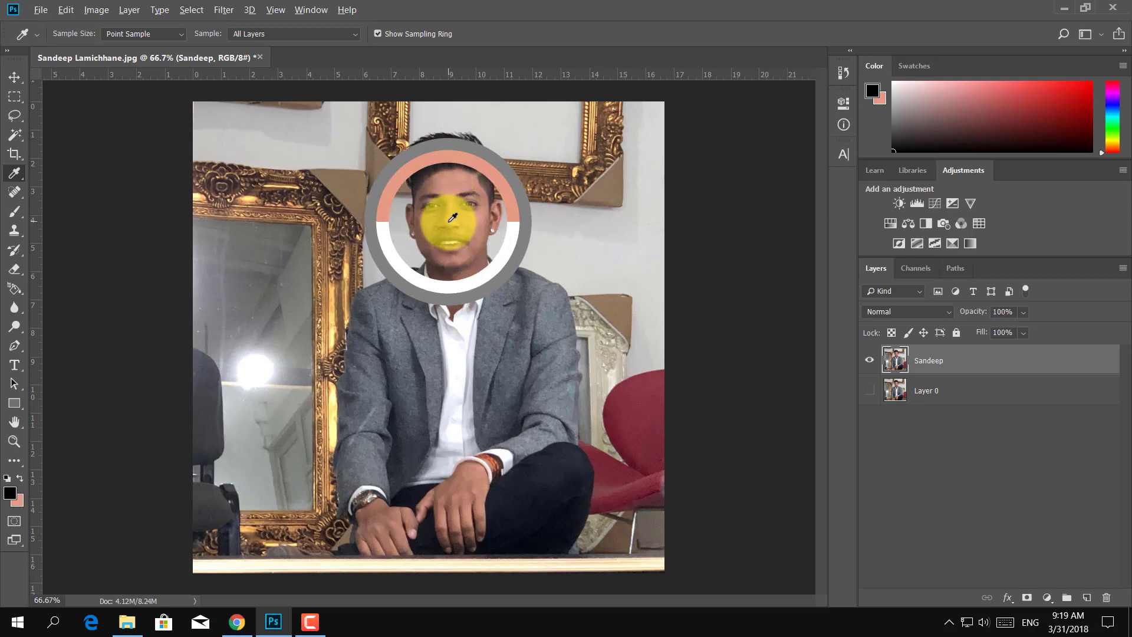
{"action": "left_click_drag", "start_coordinate": [452, 187], "coordinate": [453, 218]}
{"action": "key", "text": "x"}
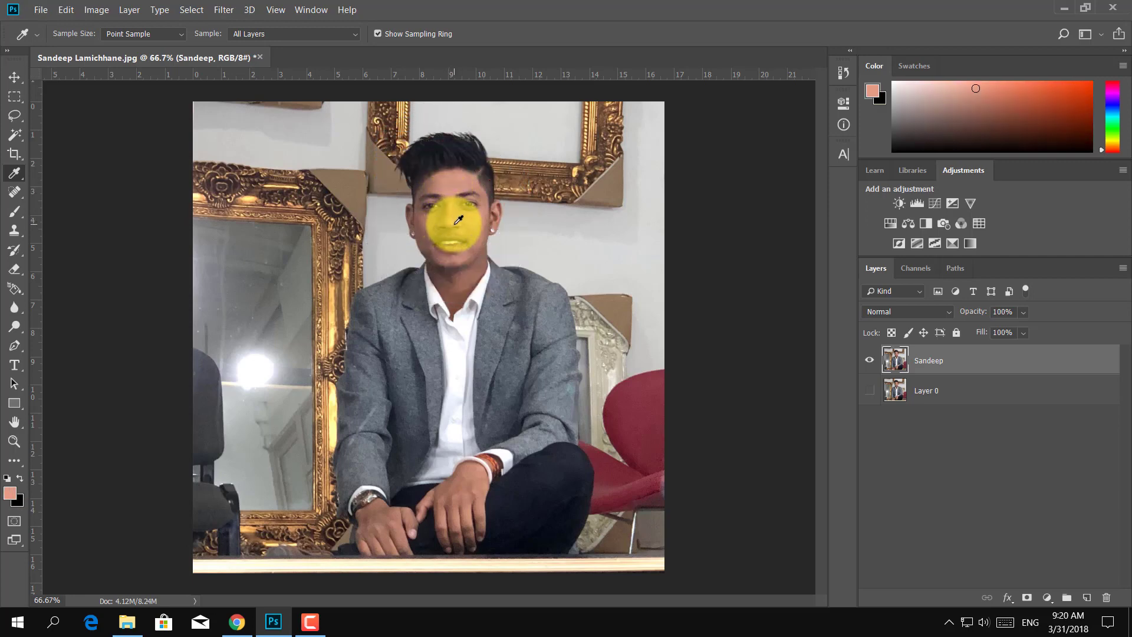
Step: Add a Solid Color fill layer in skin tone e59d85 and invert its mask to hide it
{"action": "left_click", "coordinate": [1047, 597]}
{"action": "left_click", "coordinate": [1026, 337]}
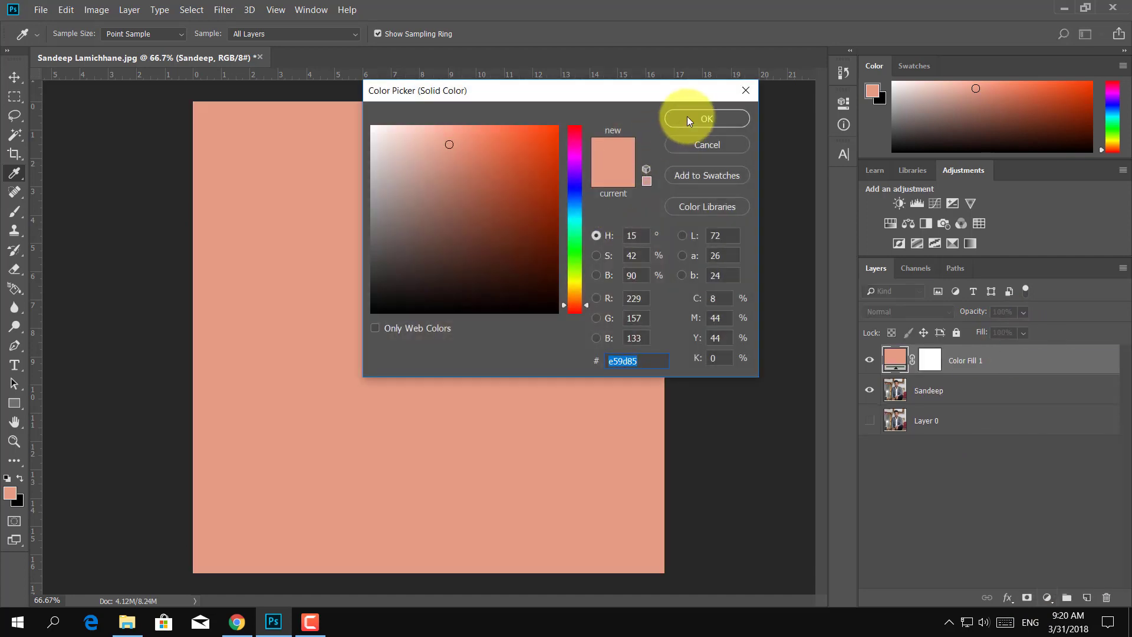
{"action": "left_click", "coordinate": [688, 118]}
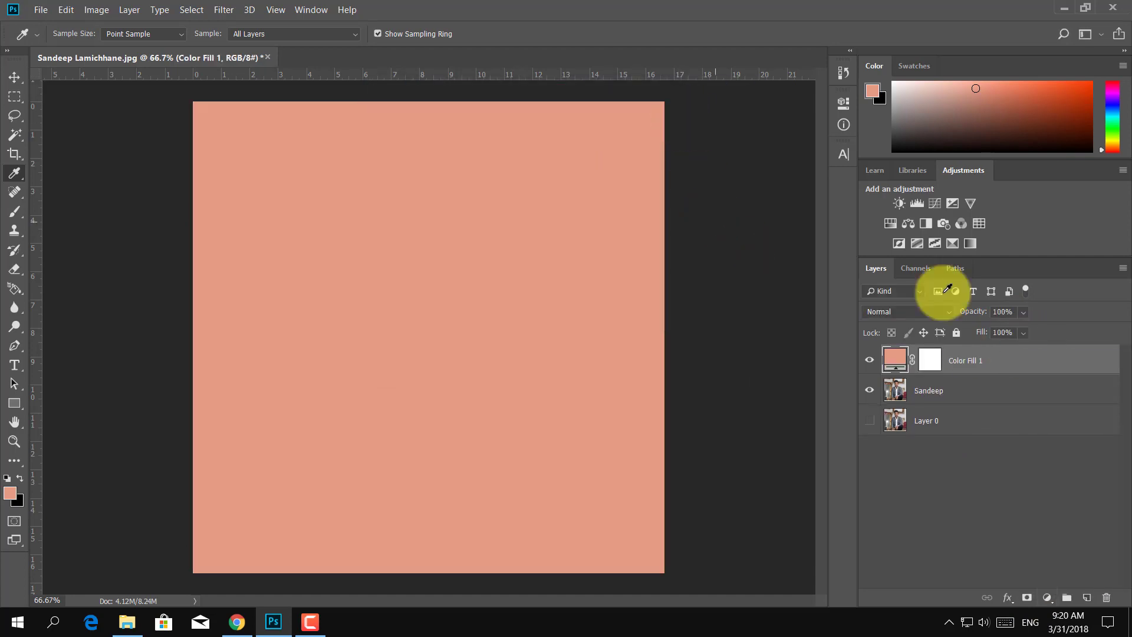
{"action": "left_click", "coordinate": [930, 361]}
{"action": "key", "text": "ctrl+i"}
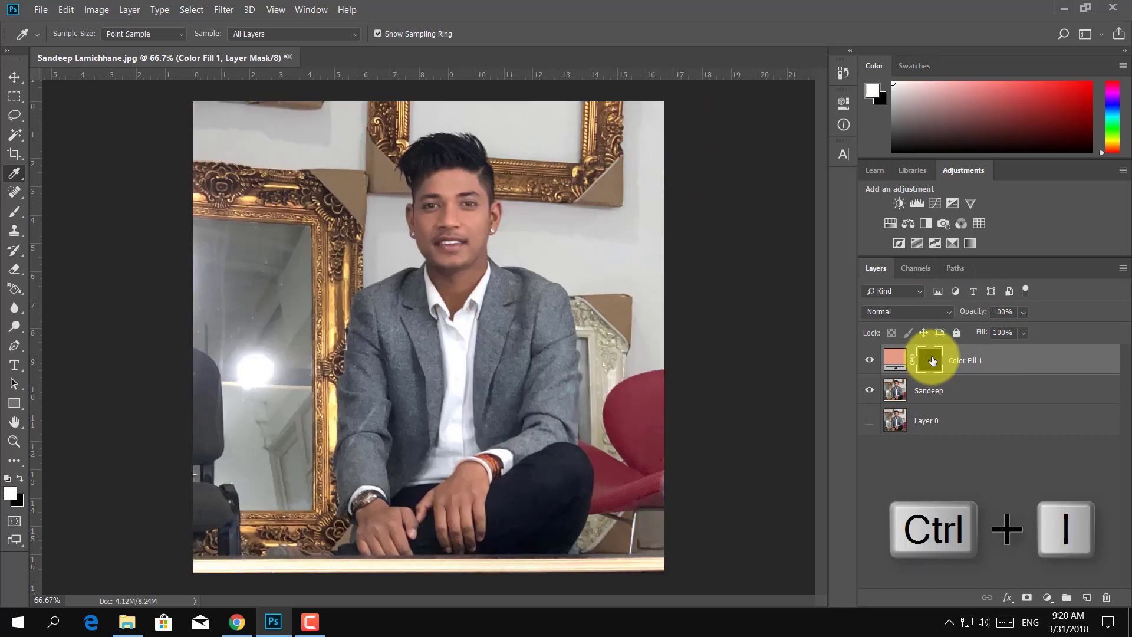
Step: With the Pen tool, zoom in and trace from the hairline down the forehead to the left ear
{"action": "left_click", "coordinate": [13, 352]}
{"action": "left_click", "coordinate": [62, 345]}
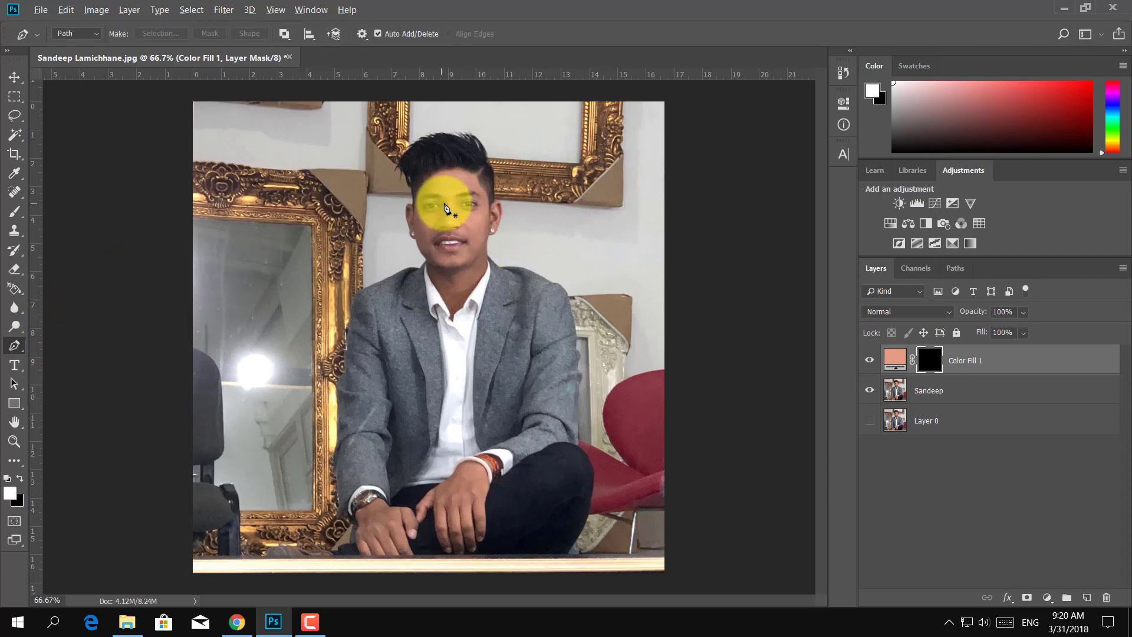
{"action": "scroll", "coordinate": [445, 208], "scroll_direction": "up", "scroll_amount": 2}
{"action": "scroll", "coordinate": [439, 205], "scroll_direction": "up", "scroll_amount": 2}
{"action": "scroll", "coordinate": [431, 203], "scroll_direction": "up", "scroll_amount": 1}
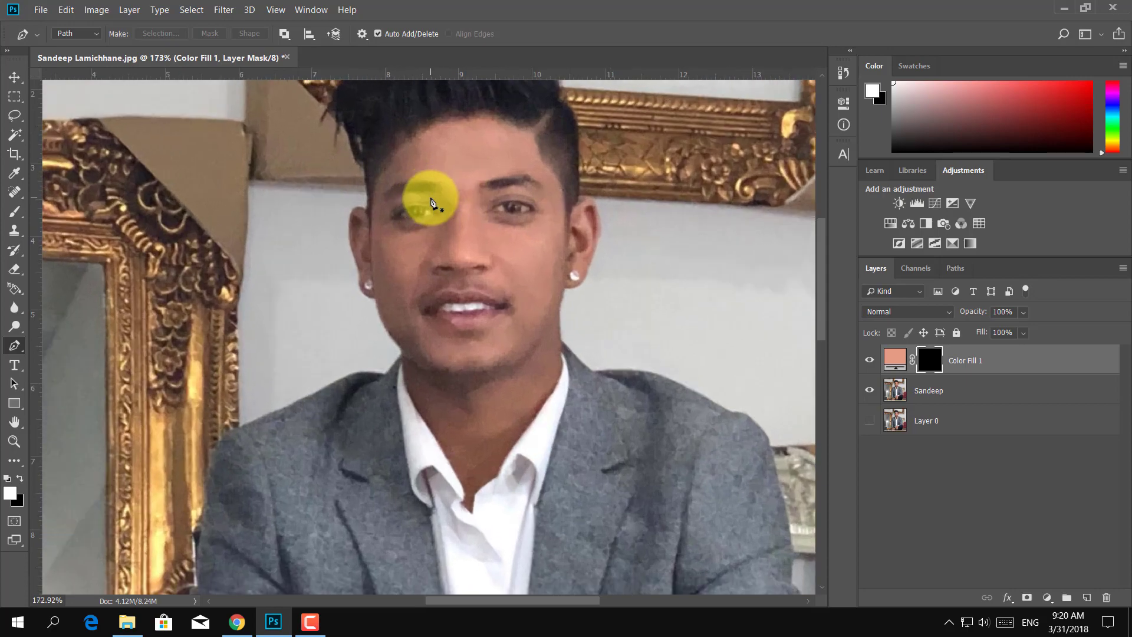
{"action": "scroll", "coordinate": [439, 218], "scroll_direction": "up", "scroll_amount": 1}
{"action": "scroll", "coordinate": [451, 236], "scroll_direction": "up", "scroll_amount": 2}
{"action": "left_click", "coordinate": [465, 219]}
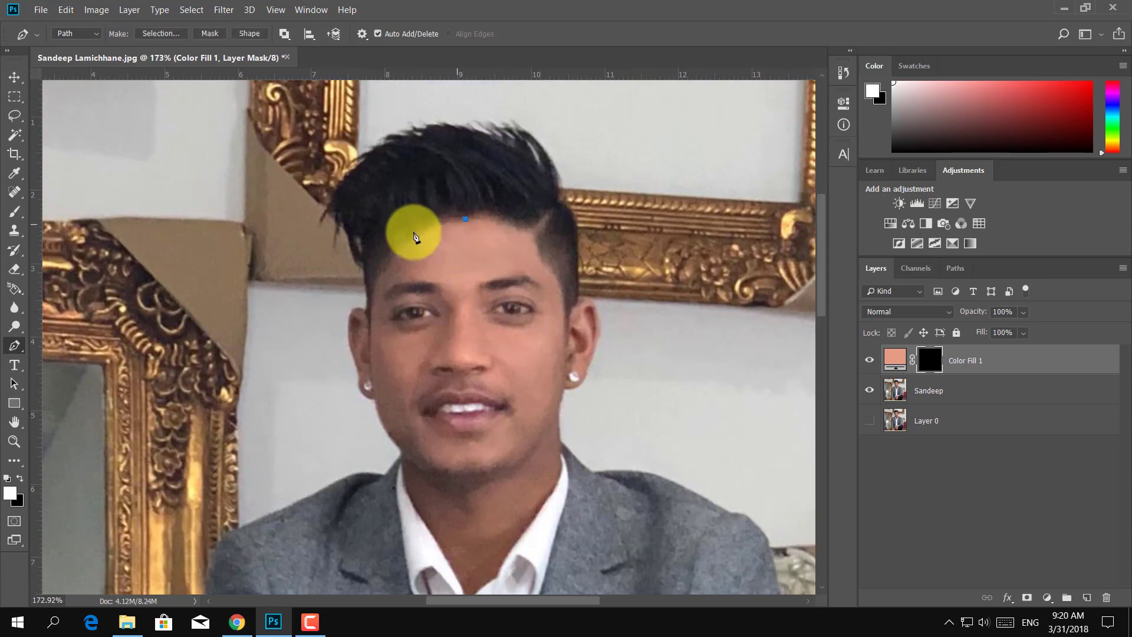
{"action": "left_click_drag", "start_coordinate": [392, 257], "coordinate": [361, 298]}
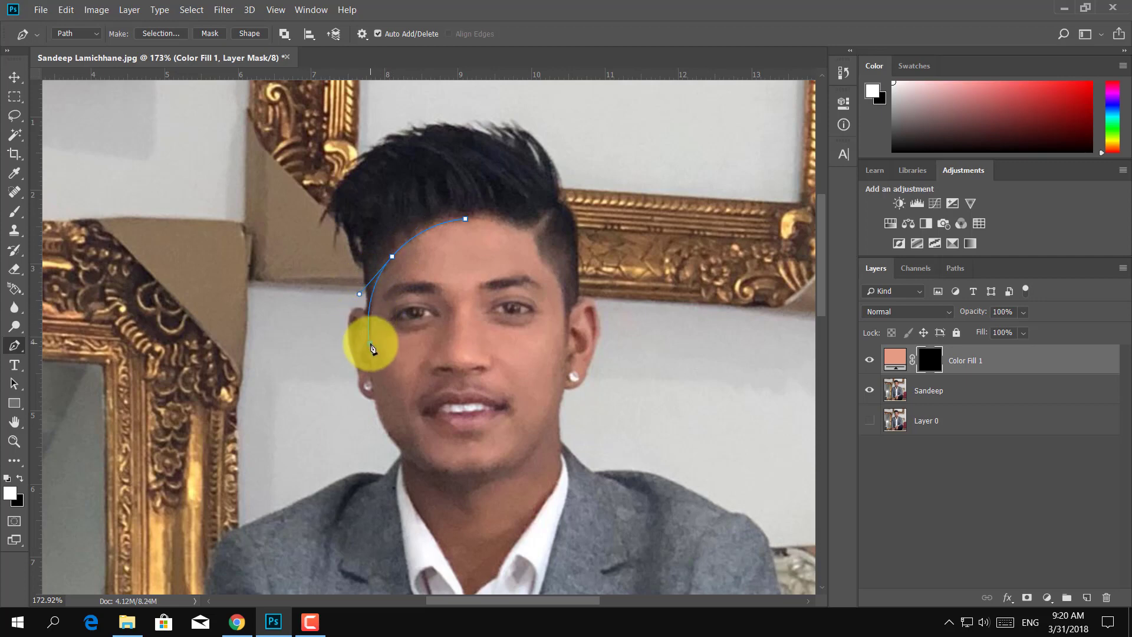
{"action": "mouse_move", "coordinate": [370, 342]}
{"action": "left_mouse_down"}
{"action": "mouse_move", "coordinate": [372, 355]}
{"action": "mouse_move", "coordinate": [361, 307]}
{"action": "left_mouse_up"}
{"action": "left_click_drag", "start_coordinate": [356, 360], "coordinate": [354, 364]}
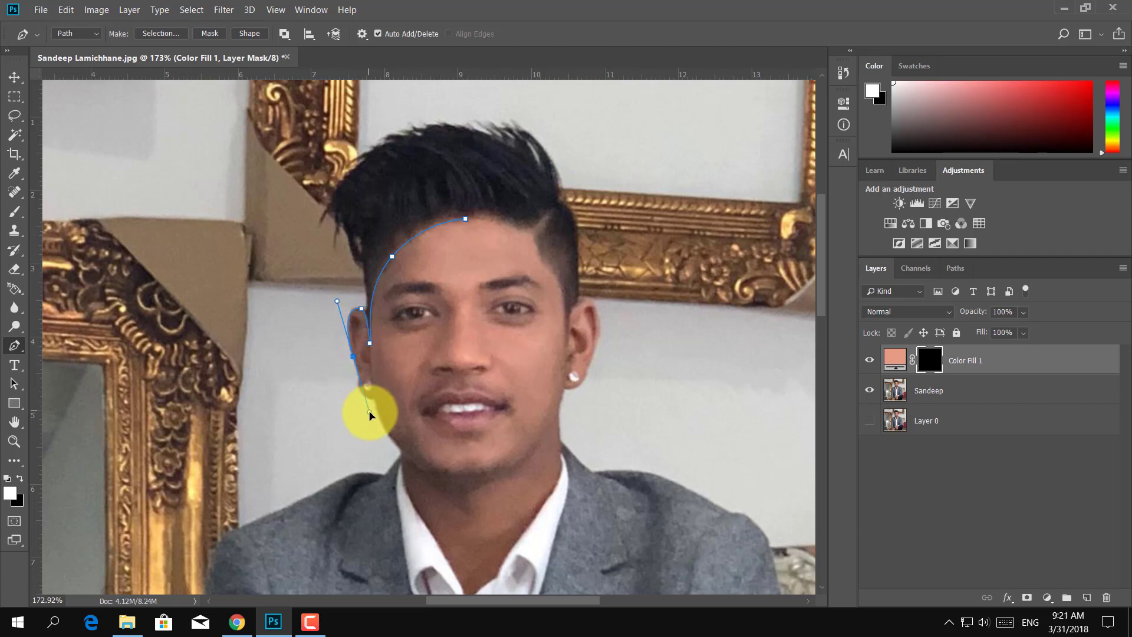
Step: Continue the path along the left jaw, down the neck, across the collar and up the right neck
{"action": "left_click", "coordinate": [357, 381]}
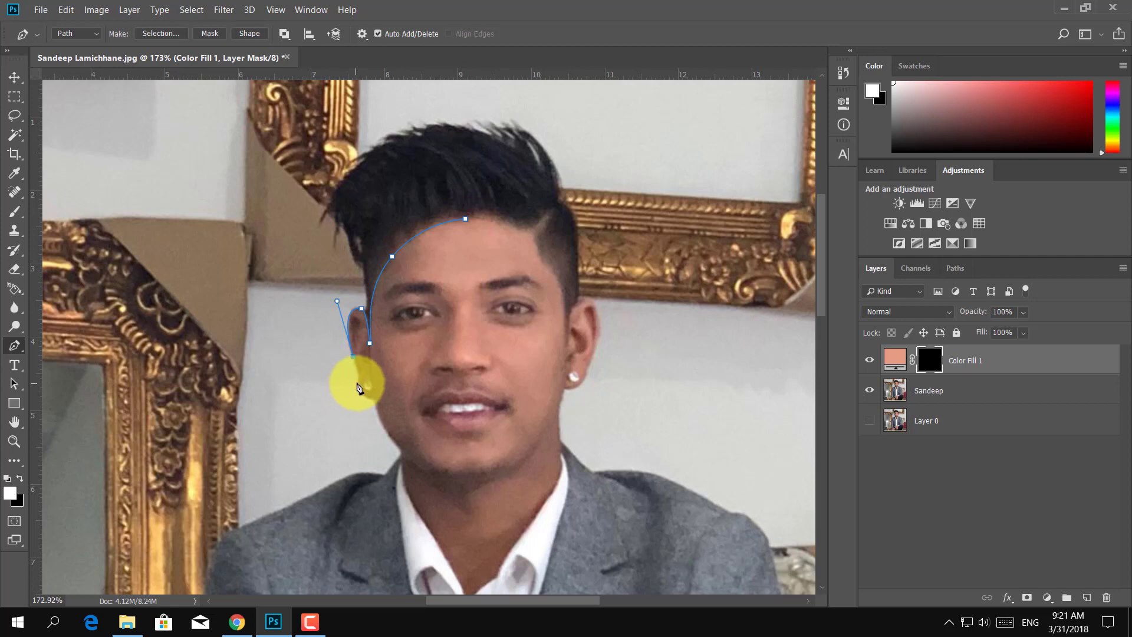
{"action": "left_click_drag", "start_coordinate": [368, 397], "coordinate": [378, 401]}
{"action": "left_click", "coordinate": [402, 449]}
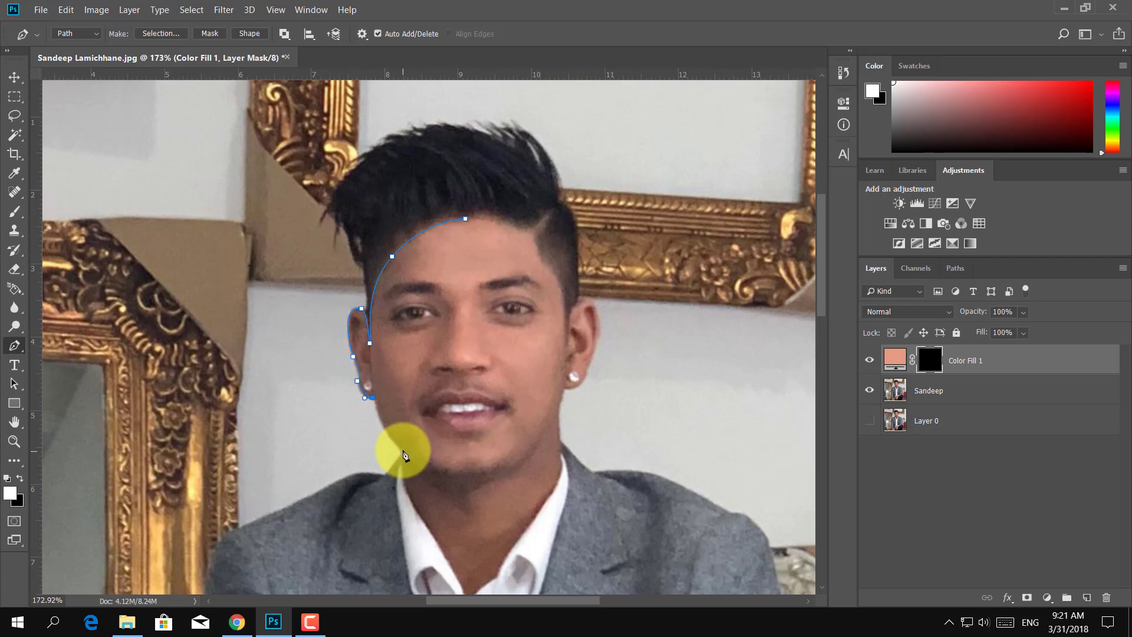
{"action": "scroll", "coordinate": [413, 448], "scroll_direction": "down", "scroll_amount": 2}
{"action": "left_click", "coordinate": [397, 370]}
{"action": "mouse_move", "coordinate": [428, 421]}
{"action": "left_mouse_down"}
{"action": "mouse_move", "coordinate": [443, 451]}
{"action": "mouse_move", "coordinate": [434, 432]}
{"action": "left_mouse_up"}
{"action": "left_click_drag", "start_coordinate": [452, 473], "coordinate": [463, 500]}
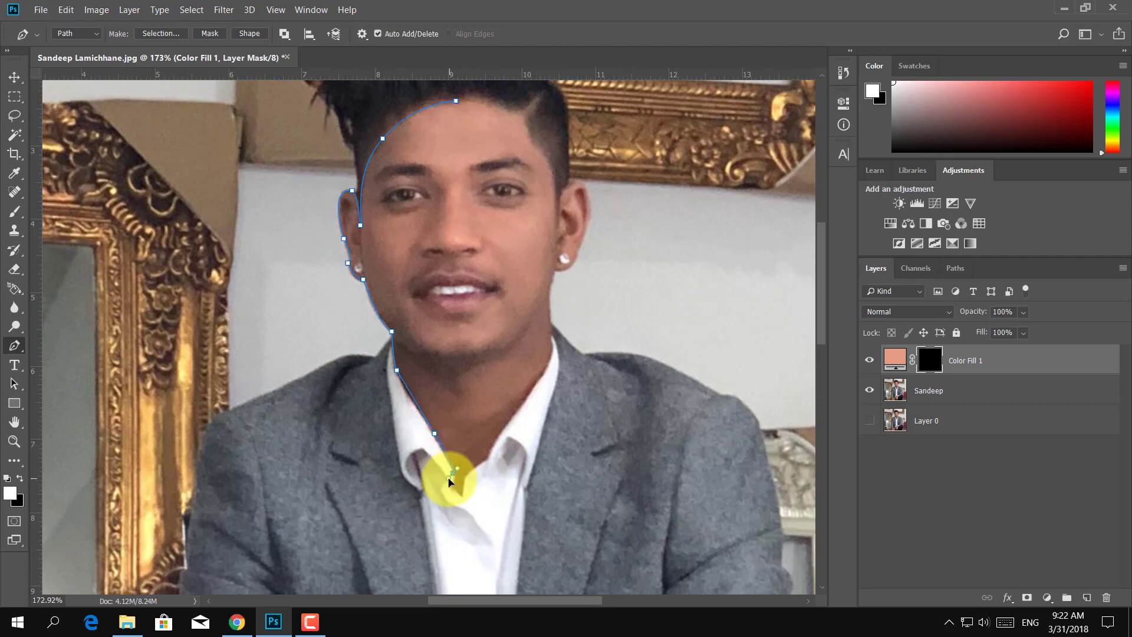
{"action": "left_click", "coordinate": [461, 495]}
{"action": "left_click_drag", "start_coordinate": [486, 459], "coordinate": [522, 455]}
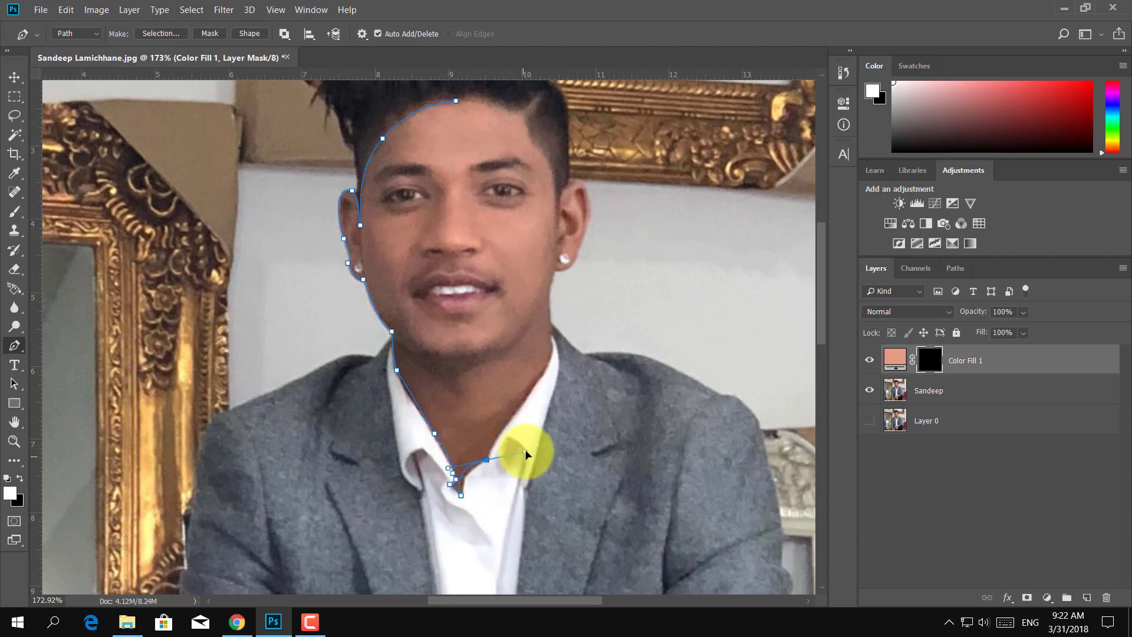
{"action": "left_click_drag", "start_coordinate": [530, 371], "coordinate": [548, 387]}
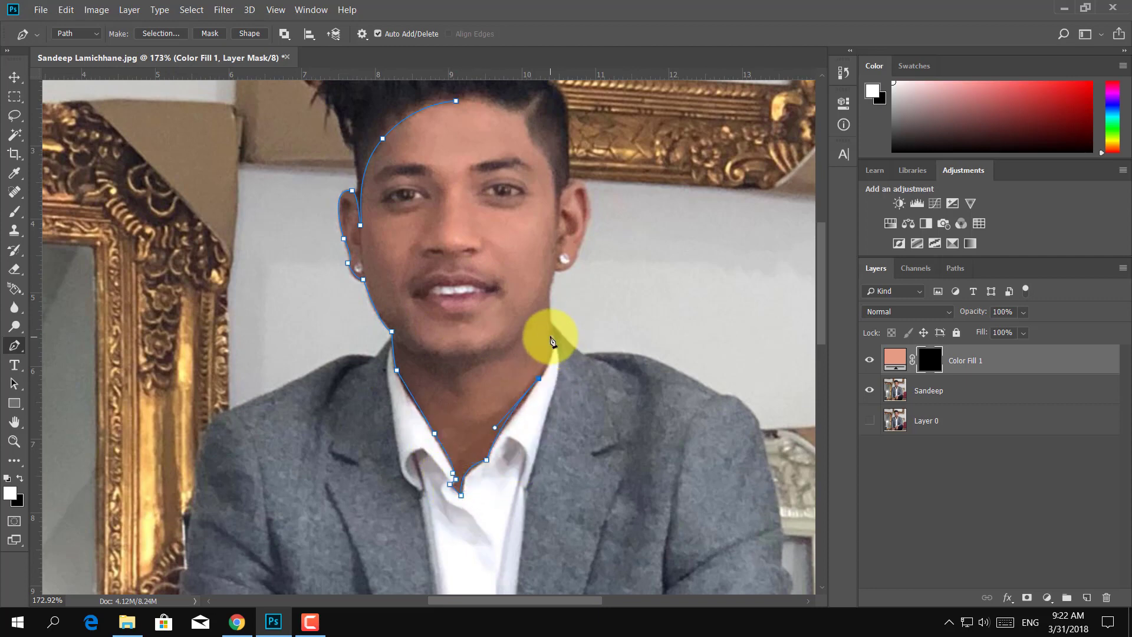
{"action": "left_click", "coordinate": [549, 335]}
Step: Trace up the right jaw, around the right ear and along the hairline, closing the path
{"action": "left_click", "coordinate": [553, 269]}
{"action": "left_click", "coordinate": [581, 240]}
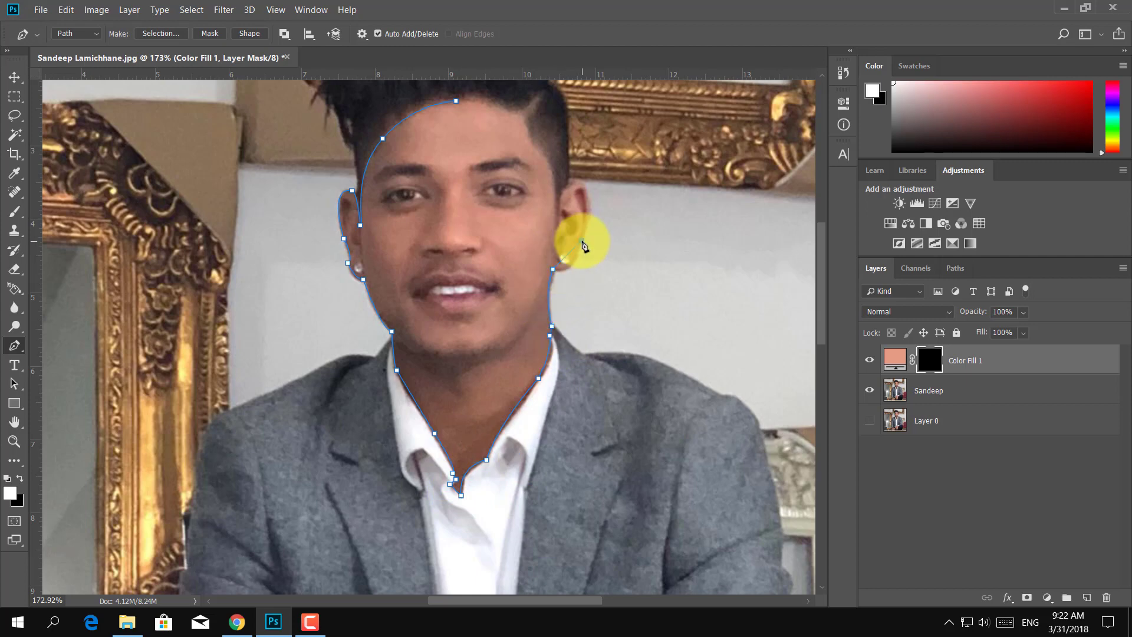
{"action": "mouse_move", "coordinate": [587, 191]}
{"action": "left_mouse_down"}
{"action": "mouse_move", "coordinate": [582, 183]}
{"action": "mouse_move", "coordinate": [559, 234]}
{"action": "left_mouse_up"}
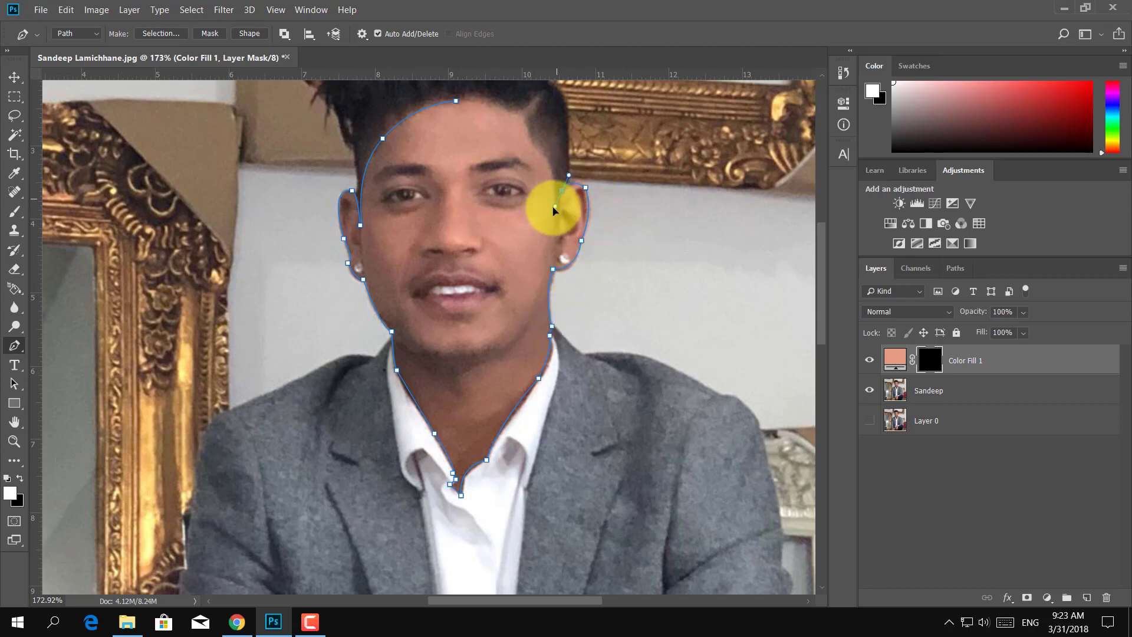
{"action": "left_click", "coordinate": [556, 226]}
{"action": "left_click", "coordinate": [552, 173]}
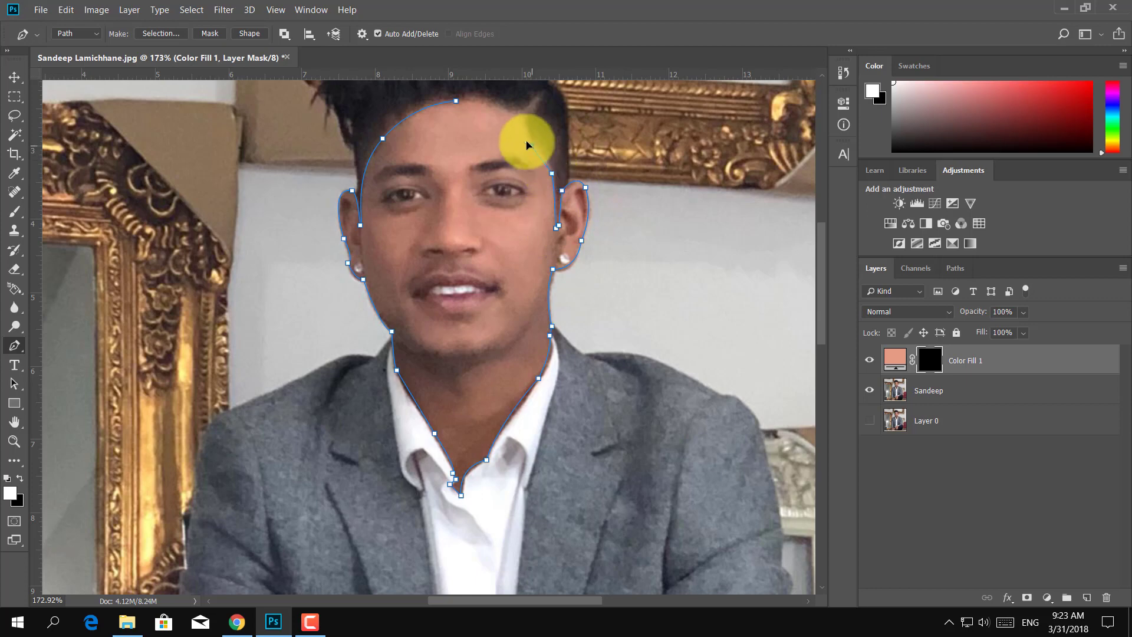
{"action": "left_click_drag", "start_coordinate": [531, 145], "coordinate": [529, 124]}
{"action": "left_click", "coordinate": [538, 92]}
{"action": "left_click", "coordinate": [516, 112]}
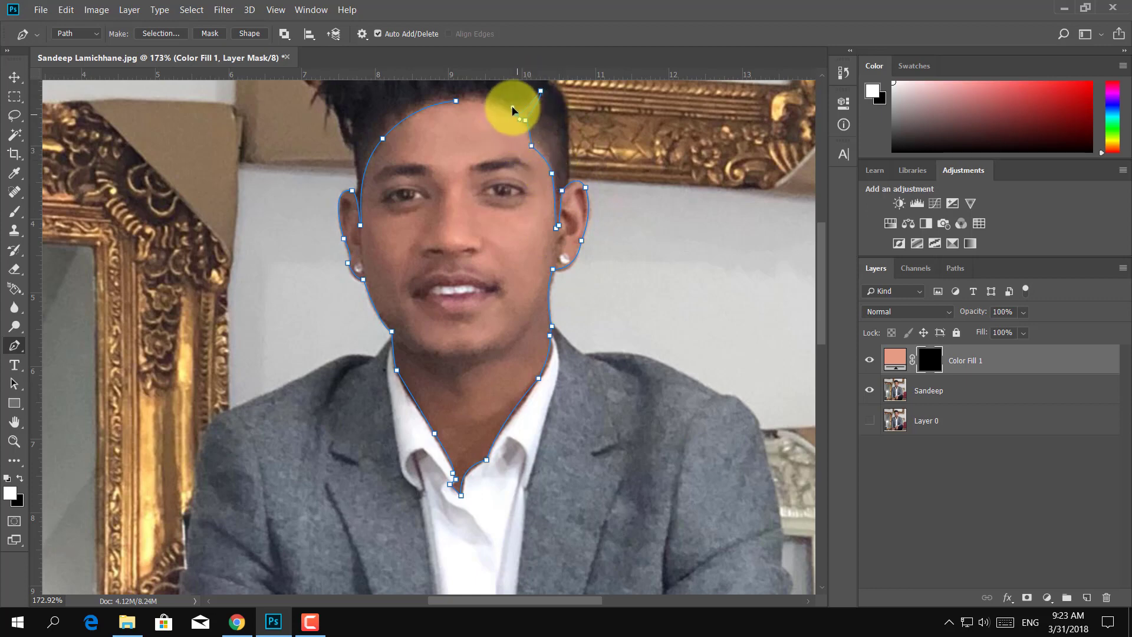
{"action": "left_click_drag", "start_coordinate": [468, 101], "coordinate": [472, 105]}
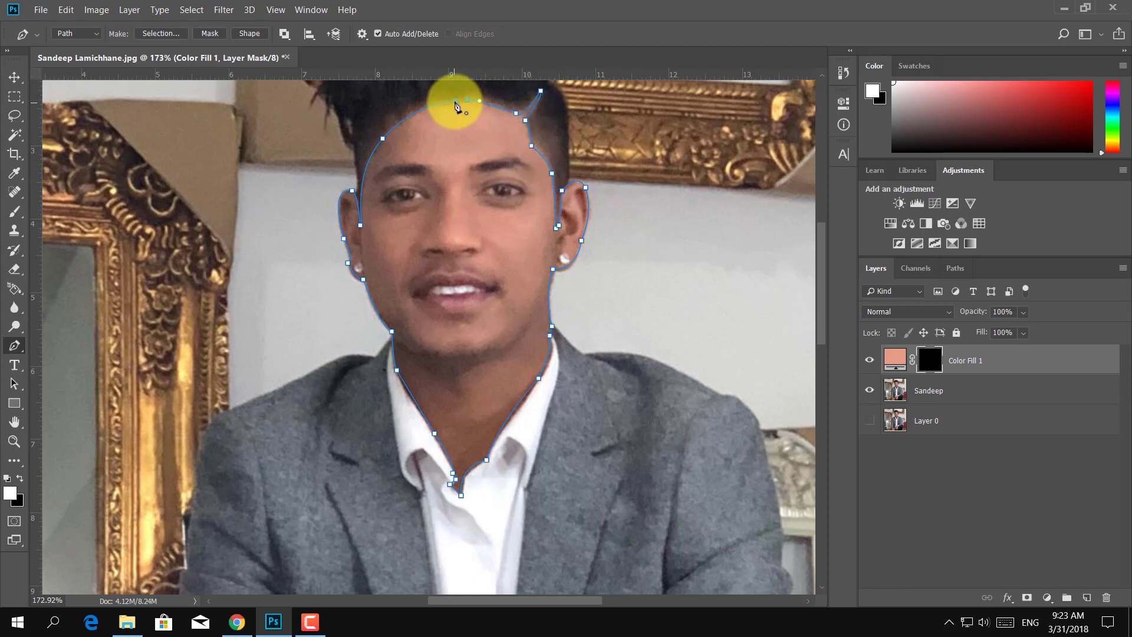
{"action": "left_click", "coordinate": [456, 101]}
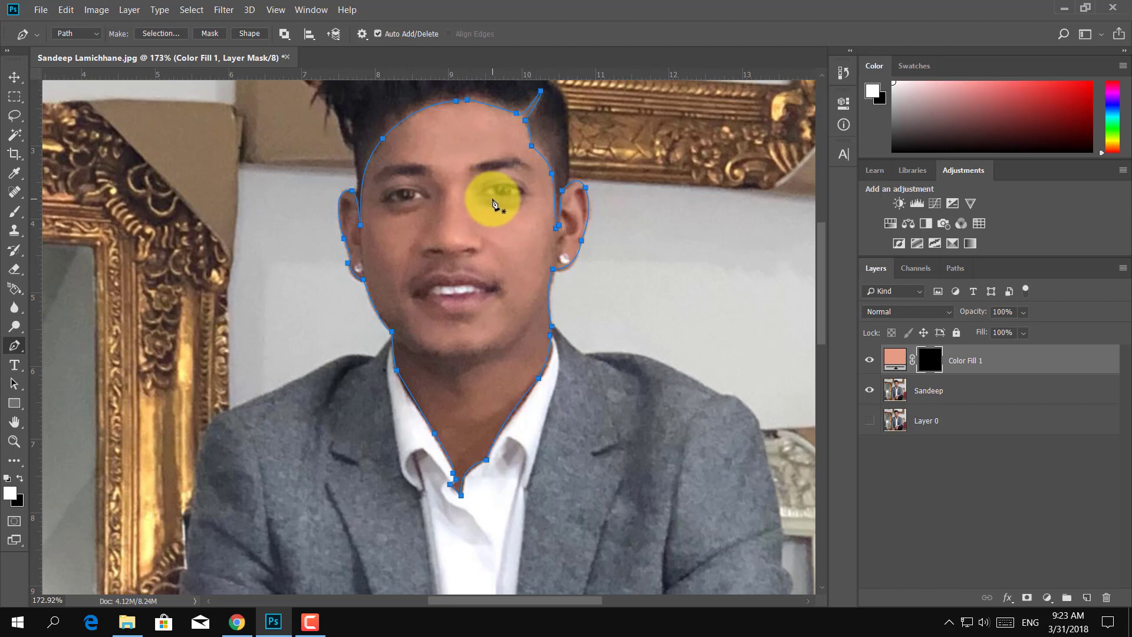
{"action": "left_click_drag", "start_coordinate": [478, 212], "coordinate": [514, 299]}
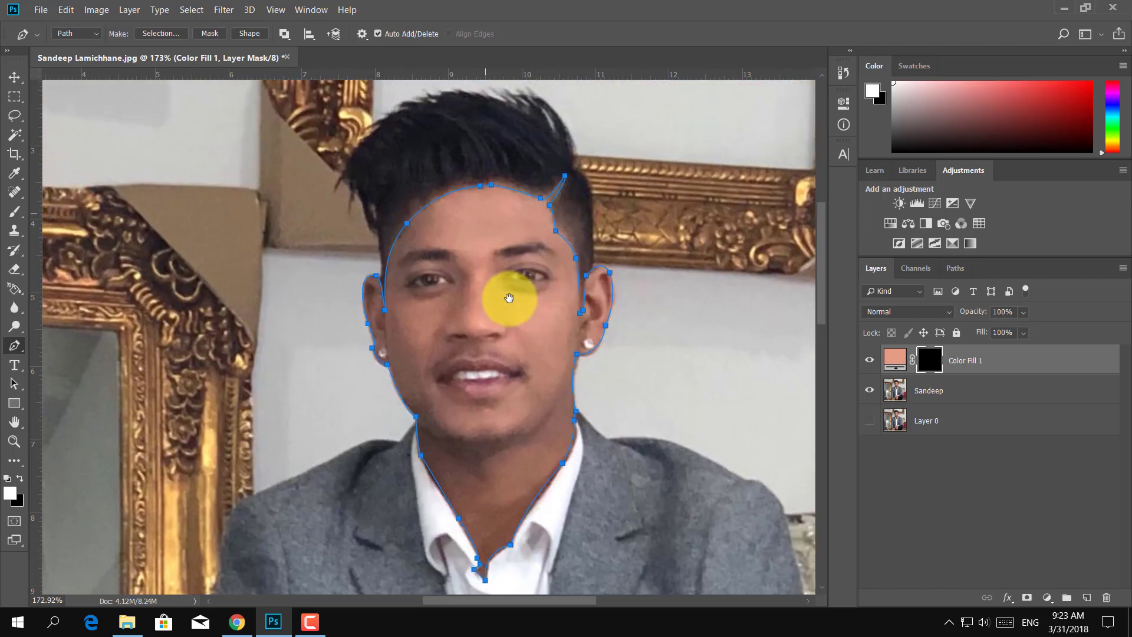
Step: Turn the face path into a selection with 0 px feather
{"action": "right_click", "coordinate": [463, 255]}
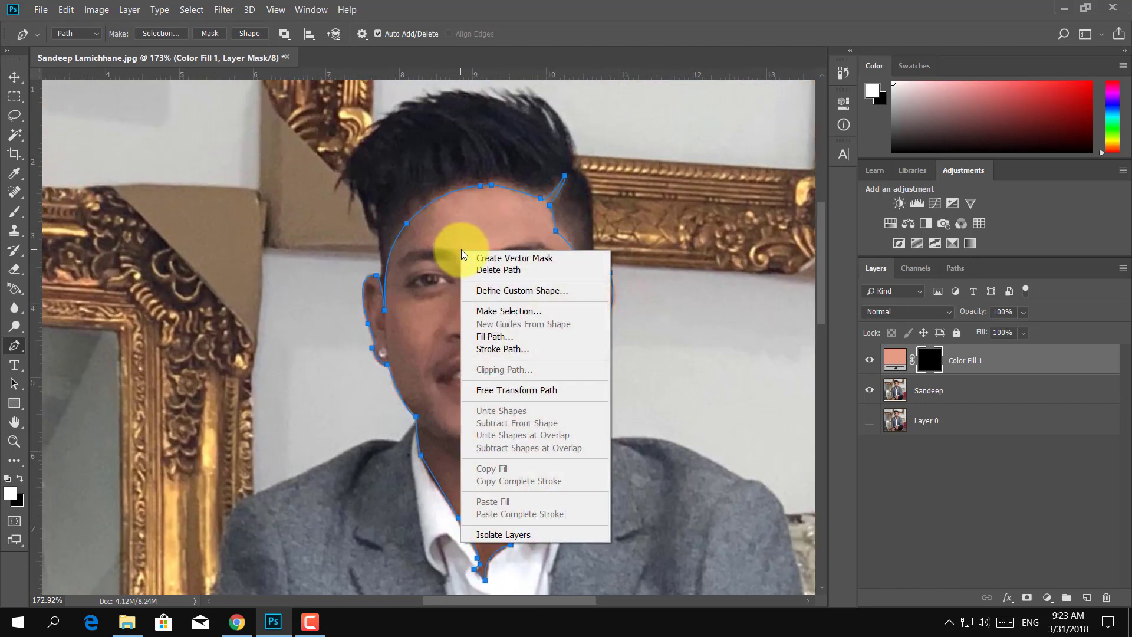
{"action": "left_click", "coordinate": [507, 310]}
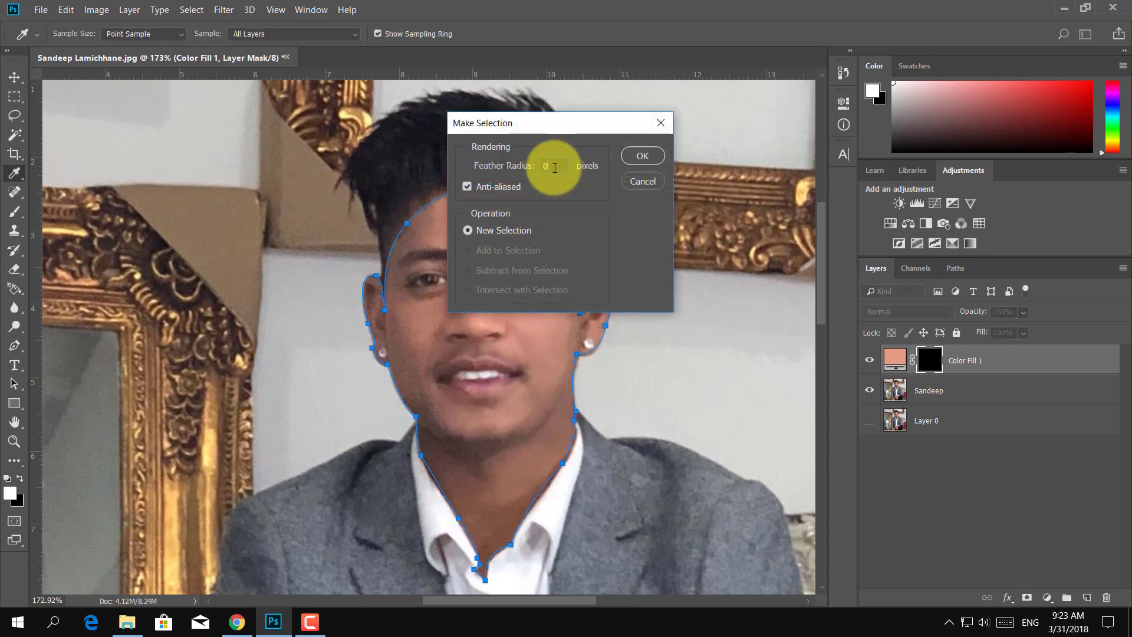
{"action": "left_click", "coordinate": [650, 155]}
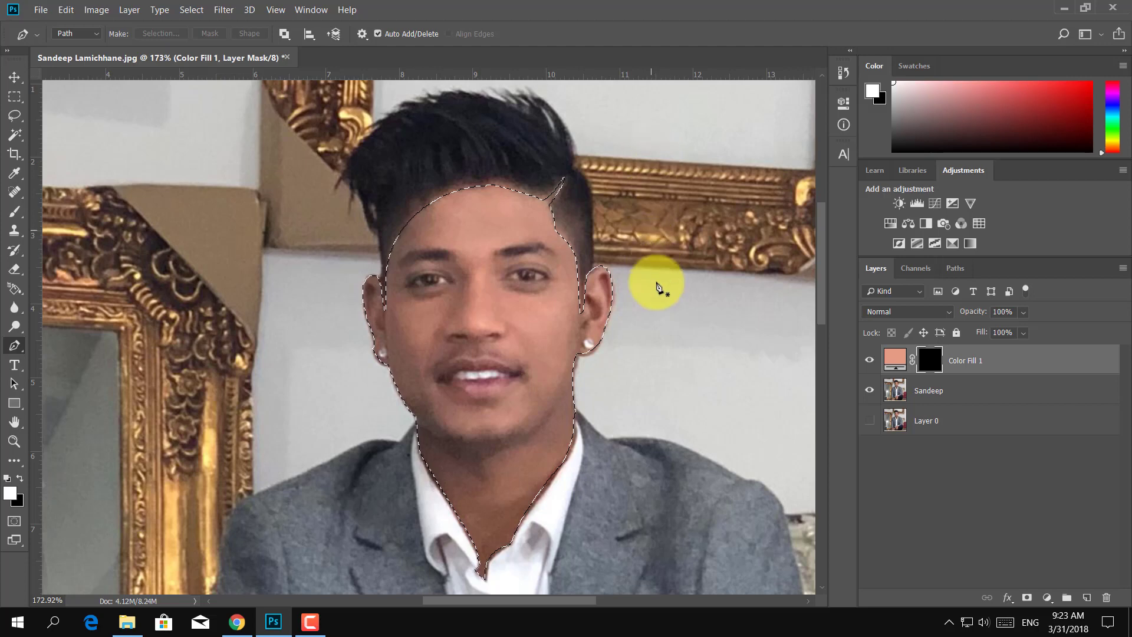
{"action": "key", "text": "ctrl+2"}
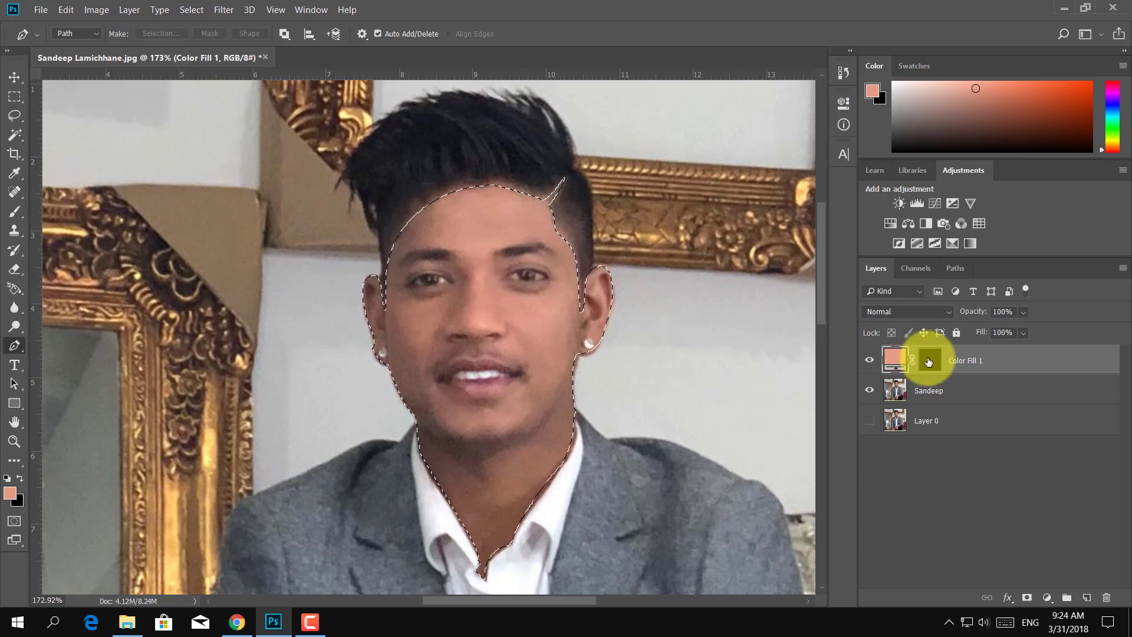
Step: Fill the Color Fill 1 mask white inside the selection, then deselect
{"action": "left_click", "coordinate": [929, 361]}
{"action": "key", "text": "alt+Delete"}
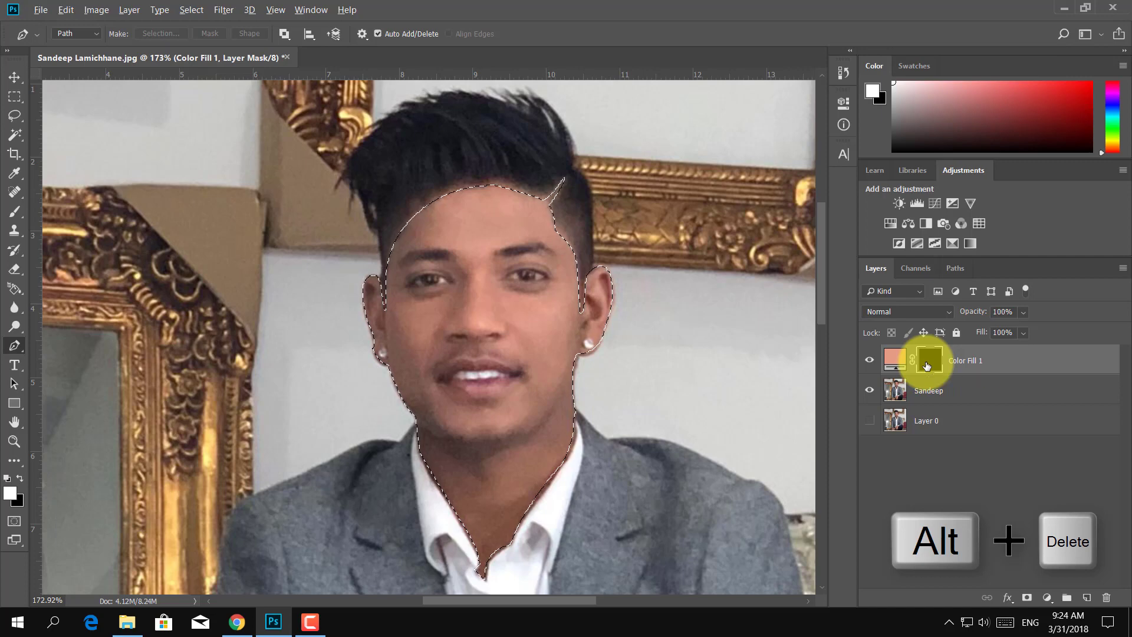
{"action": "key", "text": "alt+Delete"}
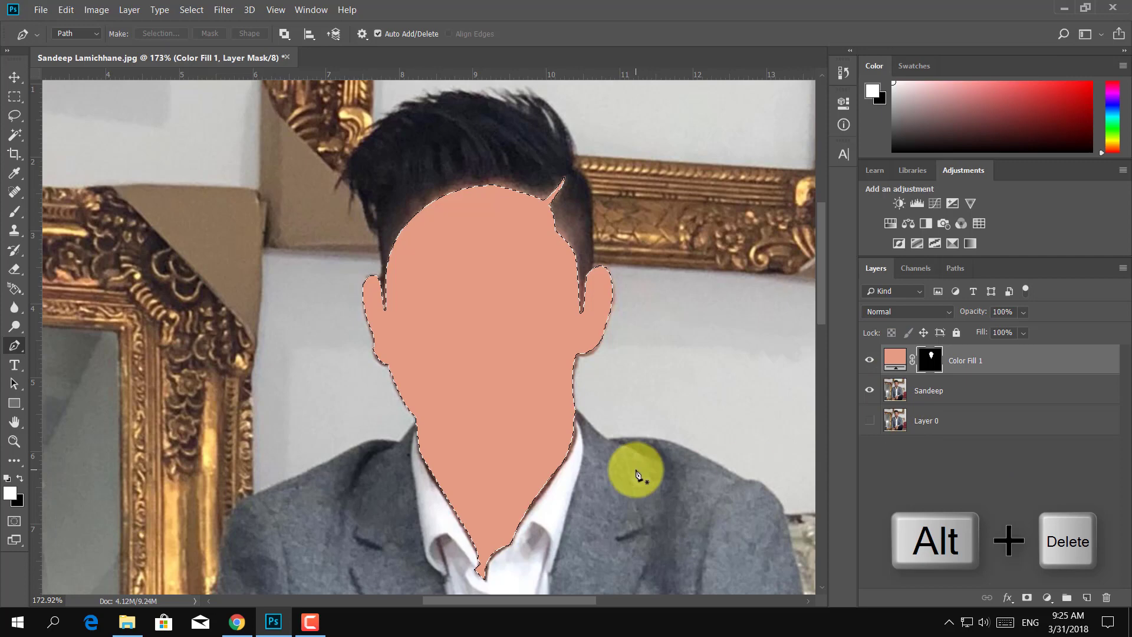
{"action": "left_click_drag", "start_coordinate": [641, 462], "coordinate": [651, 407]}
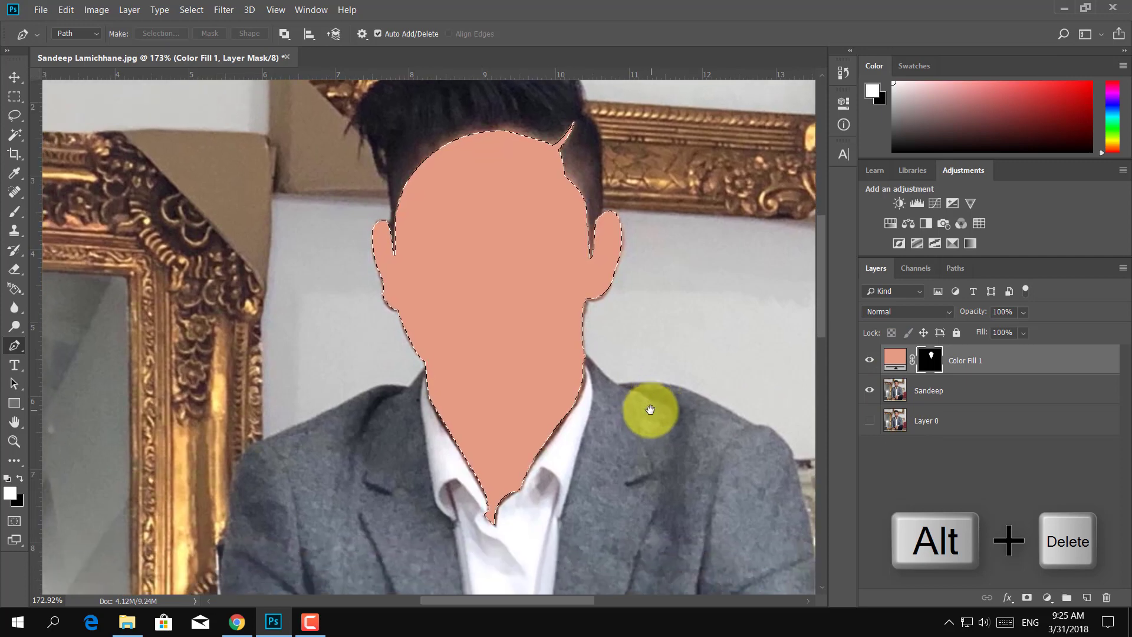
{"action": "left_click", "coordinate": [193, 10]}
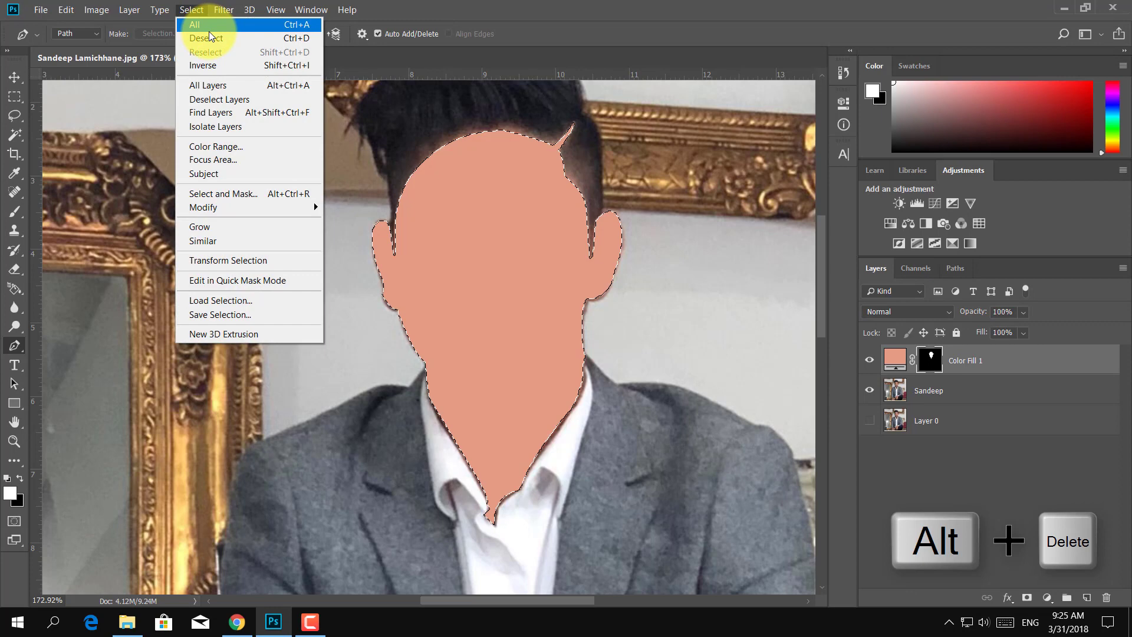
{"action": "left_click", "coordinate": [210, 38]}
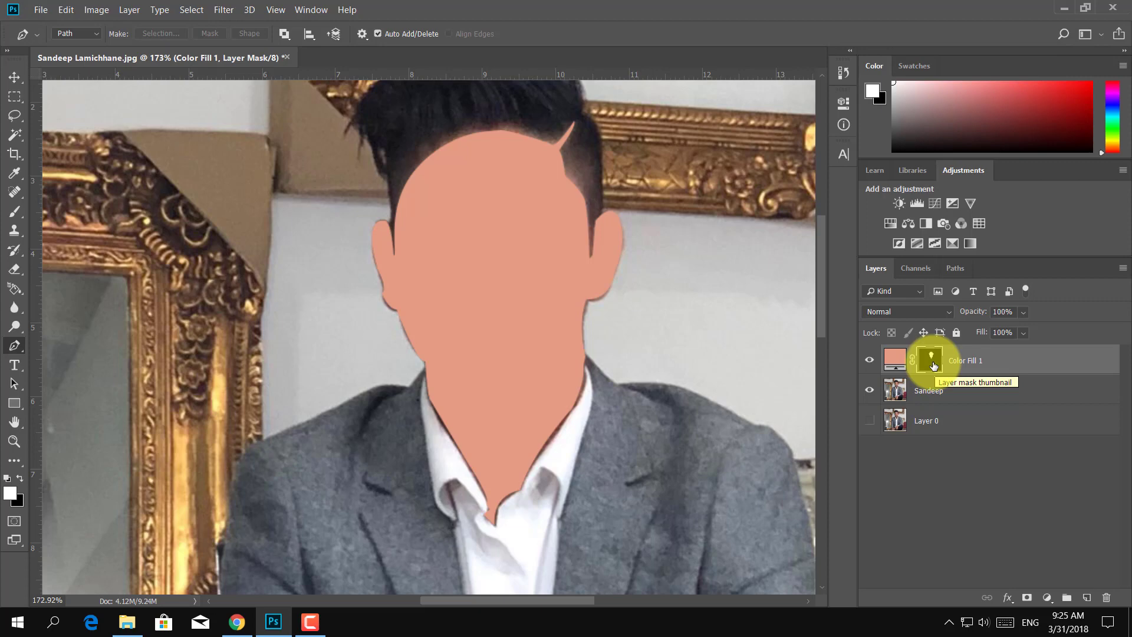
Step: Rename Color Fill 1 to 'Skin' and add a black Solid Color fill layer
{"action": "double_click", "coordinate": [967, 360]}
{"action": "type", "text": "Skin"}
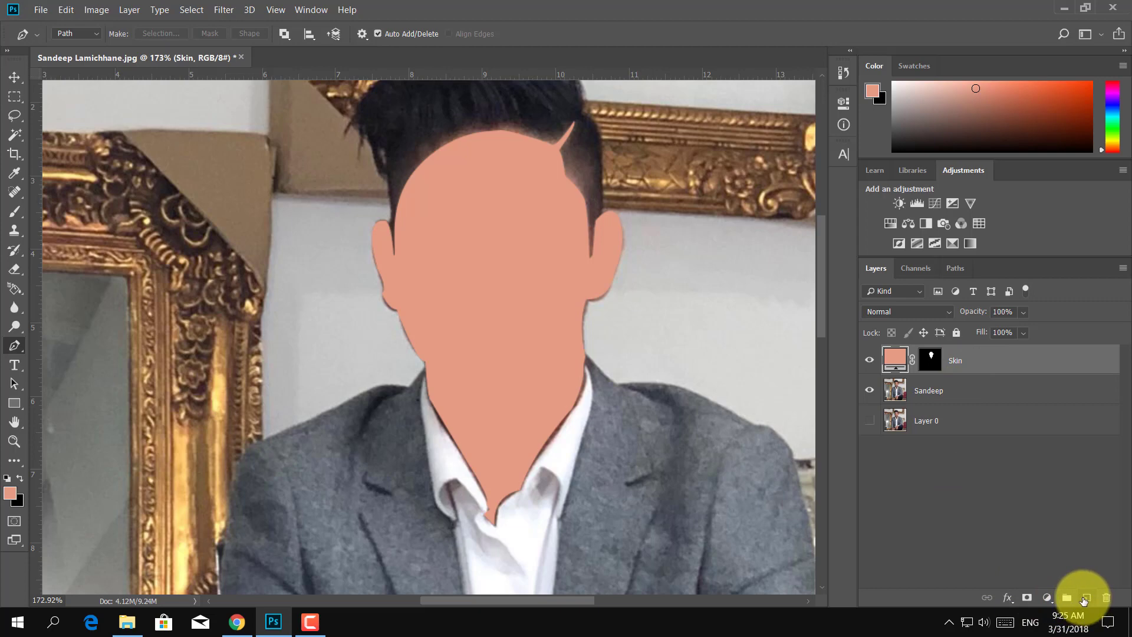
{"action": "left_click", "coordinate": [1047, 598]}
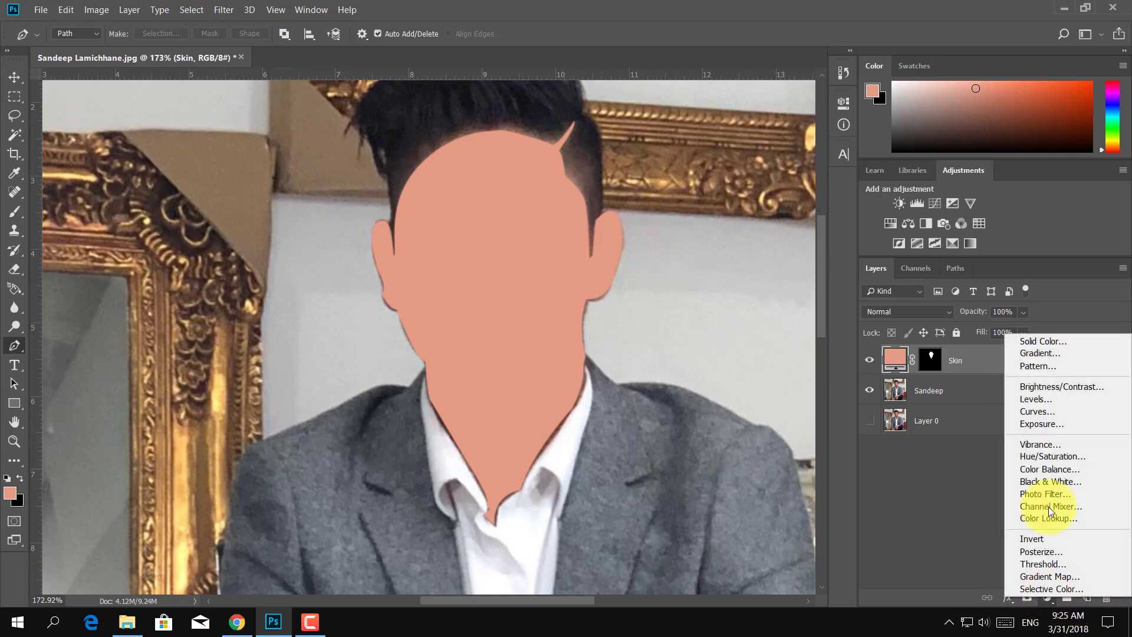
{"action": "left_click", "coordinate": [1043, 342]}
{"action": "mouse_move", "coordinate": [556, 285]}
{"action": "left_mouse_down"}
{"action": "mouse_move", "coordinate": [348, 280]}
{"action": "mouse_move", "coordinate": [372, 312]}
{"action": "left_mouse_up"}
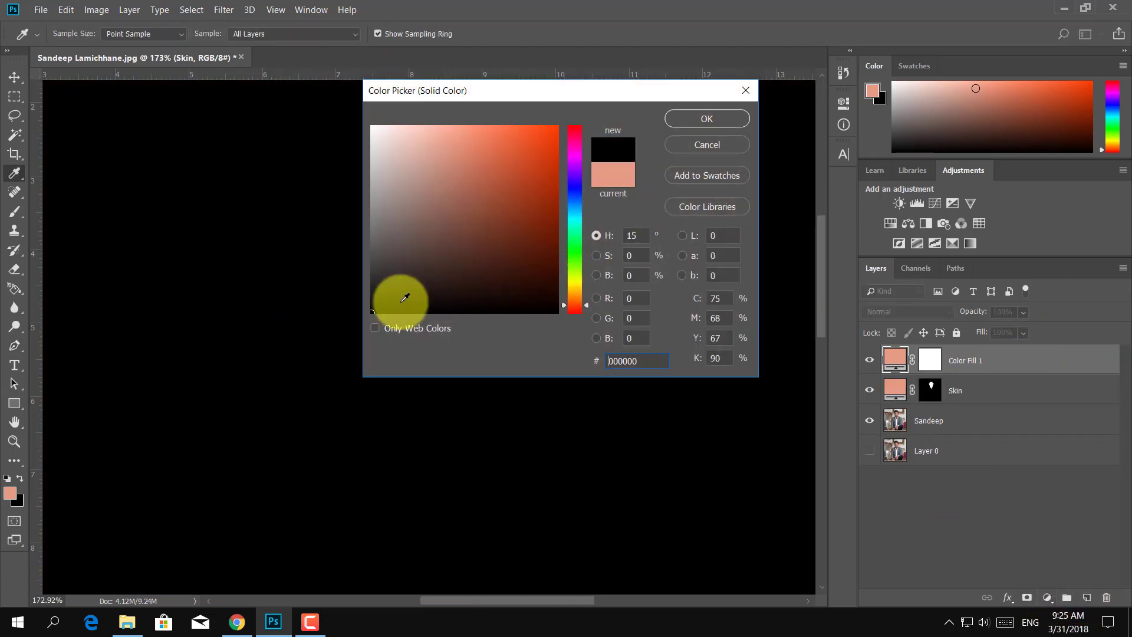
{"action": "left_click", "coordinate": [711, 118]}
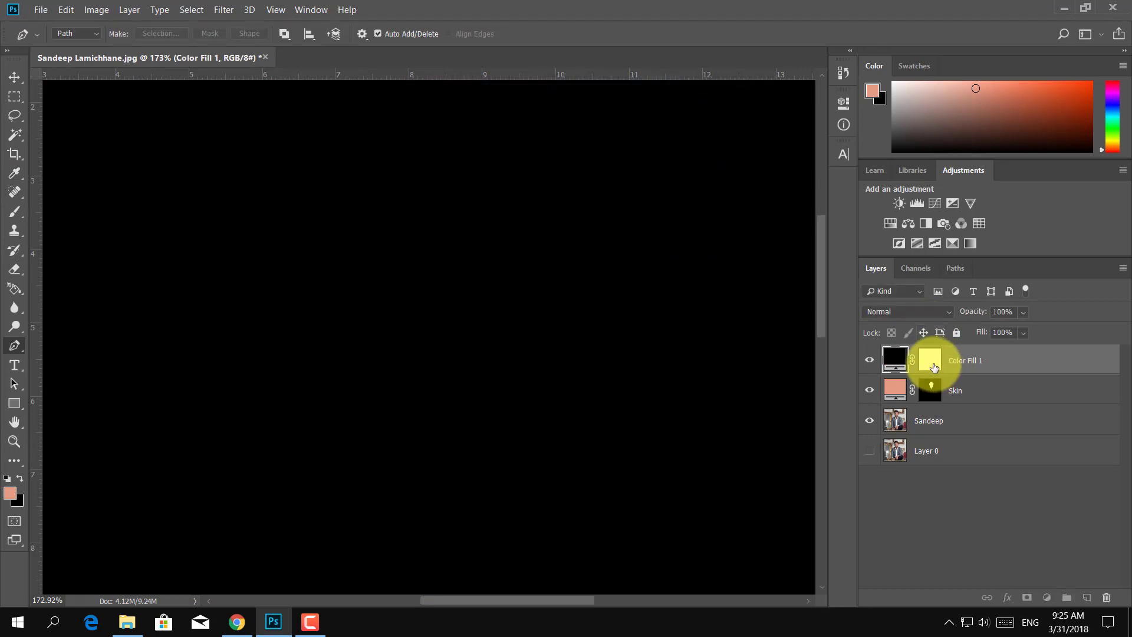
Step: Invert the black fill's mask to hide it and name the layer 'Hair'
{"action": "key", "text": "ctrl+i"}
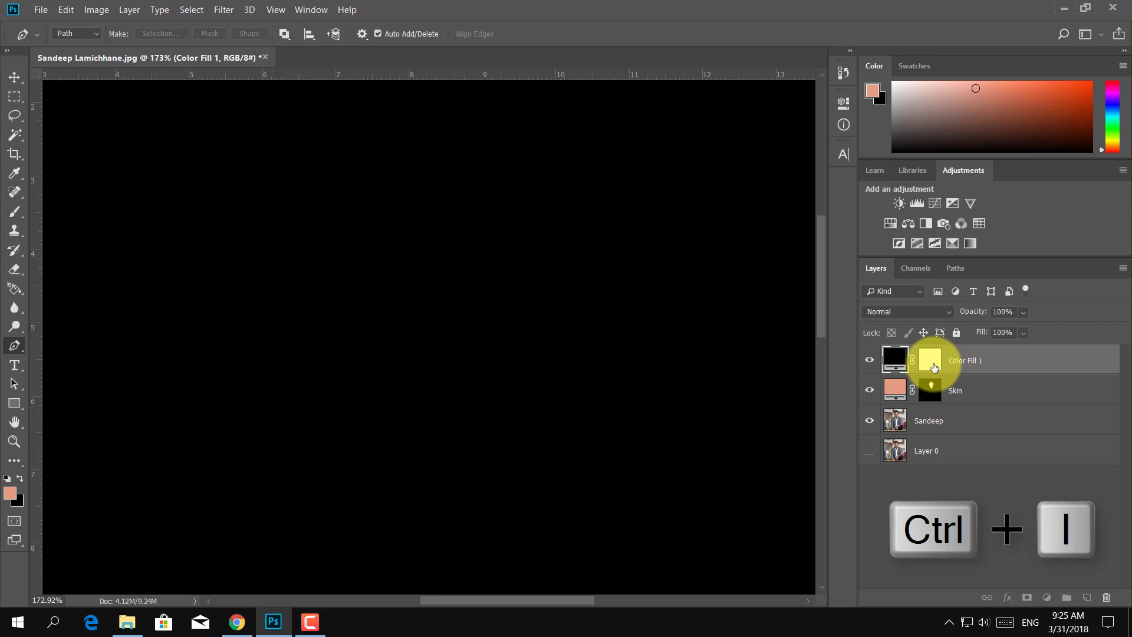
{"action": "left_click", "coordinate": [934, 367]}
{"action": "left_click", "coordinate": [932, 367], "text": "alt"}
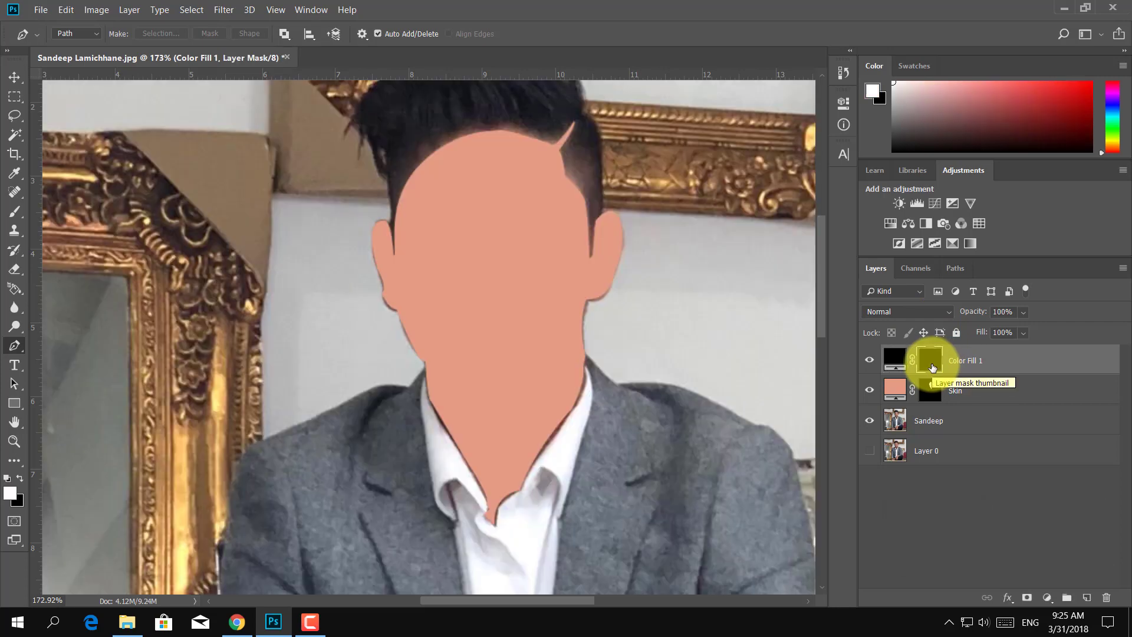
{"action": "double_click", "coordinate": [969, 365]}
{"action": "type", "text": "Hair"}
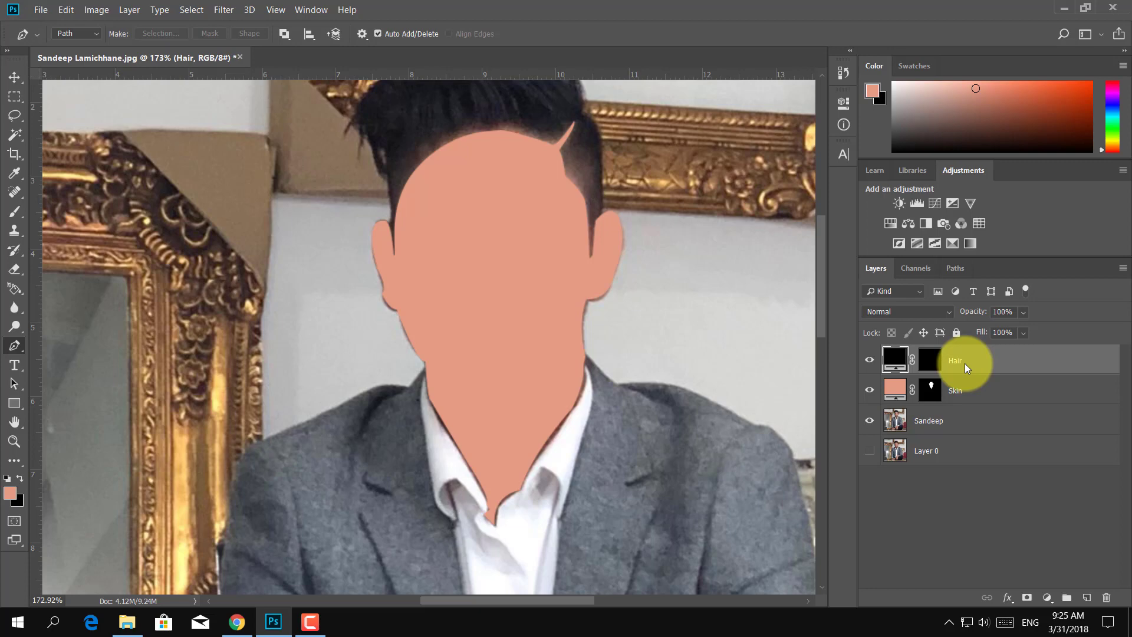
{"action": "key", "text": "Return"}
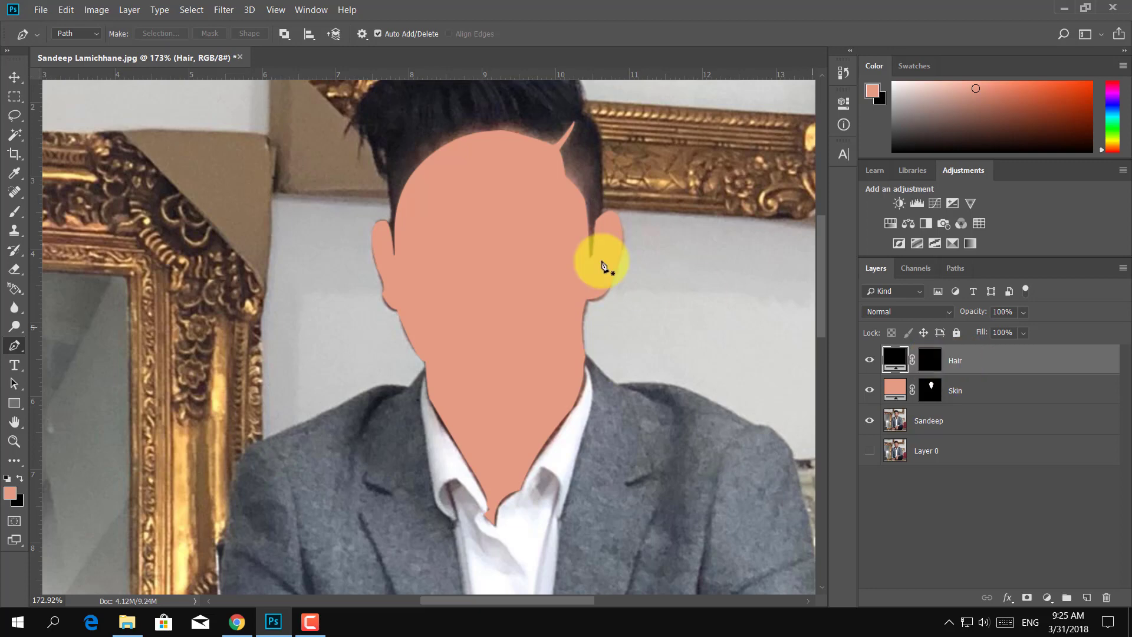
Step: Start the hair path at the hairline, tracing the left edge and tuft and over the top
{"action": "left_click_drag", "start_coordinate": [582, 345], "coordinate": [589, 414]}
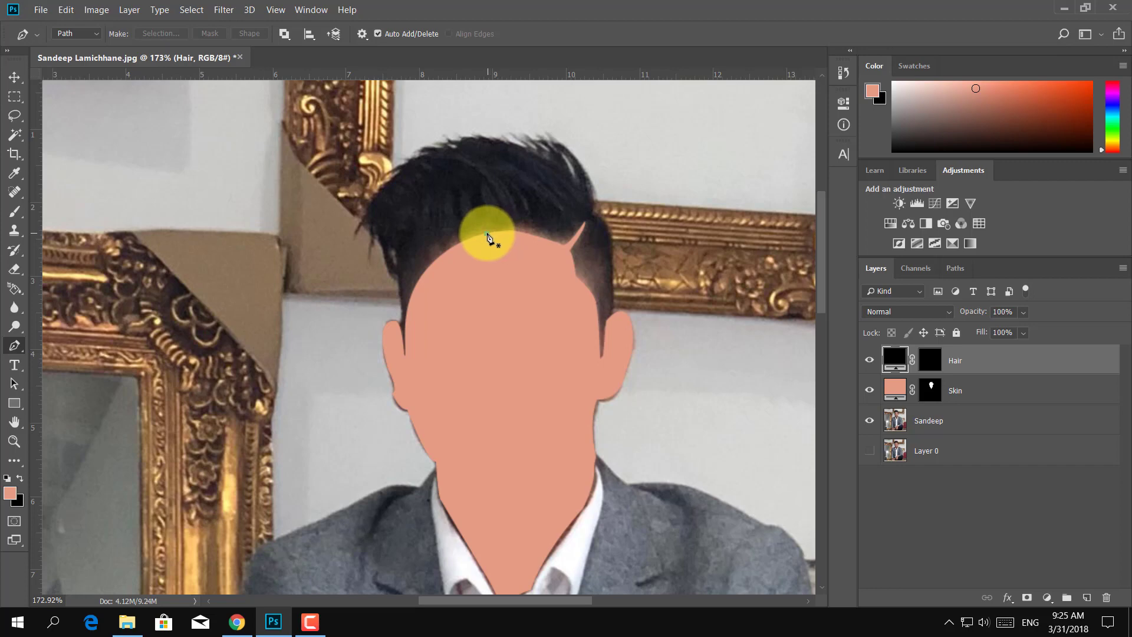
{"action": "left_click", "coordinate": [486, 234]}
{"action": "left_click_drag", "start_coordinate": [405, 354], "coordinate": [414, 468]}
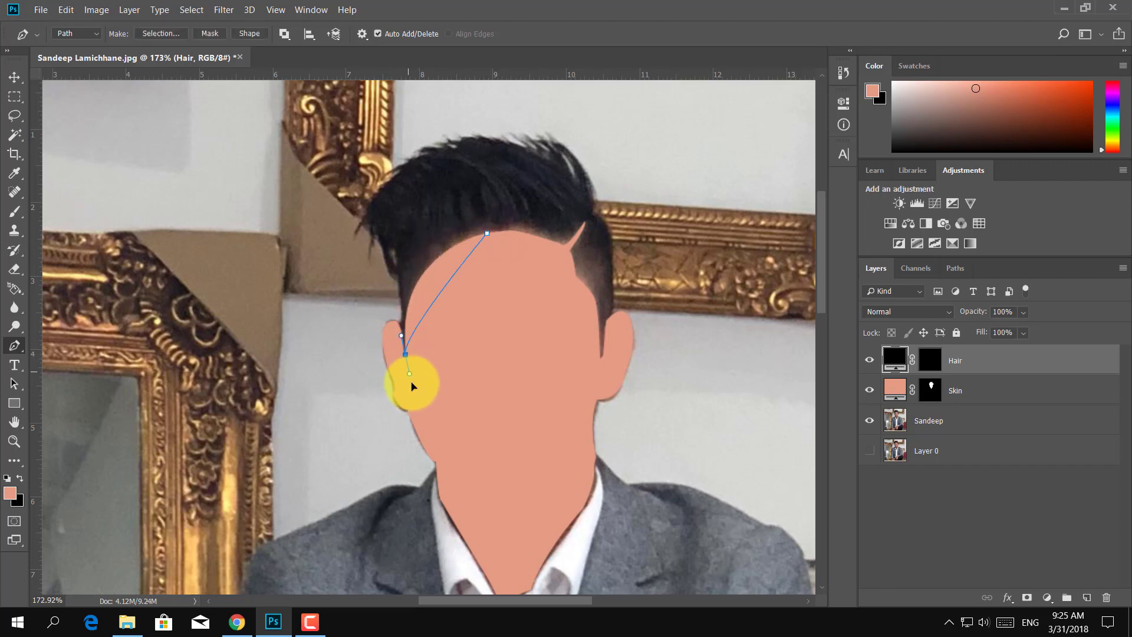
{"action": "left_click", "coordinate": [396, 322]}
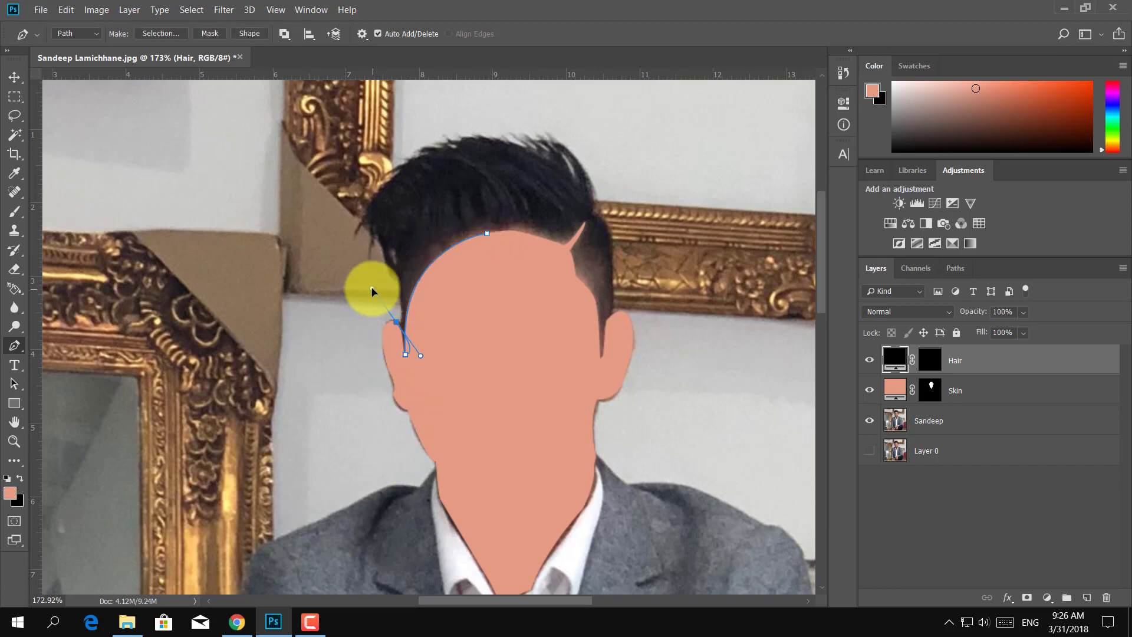
{"action": "left_click", "coordinate": [398, 281]}
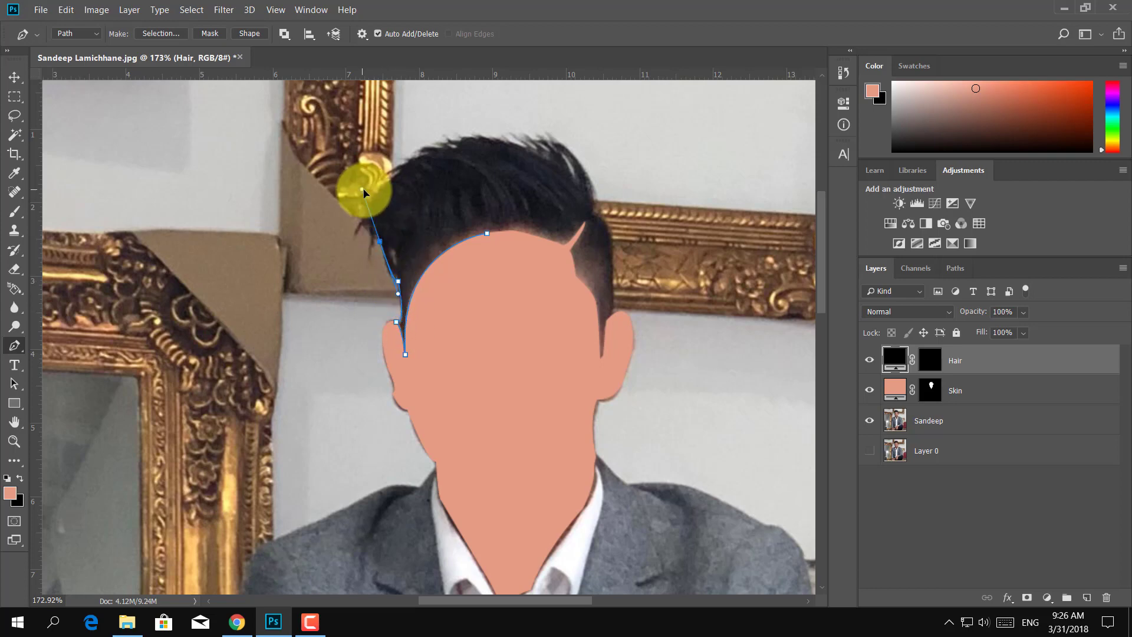
{"action": "left_click", "coordinate": [373, 229]}
{"action": "left_click", "coordinate": [370, 260]}
{"action": "left_click", "coordinate": [370, 223]}
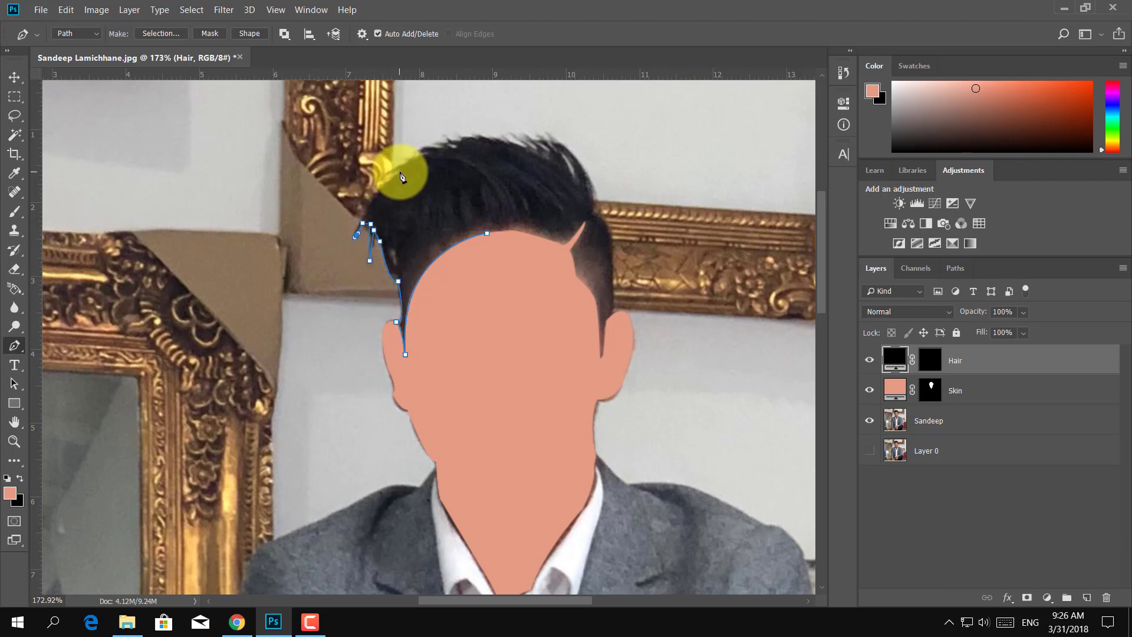
{"action": "mouse_move", "coordinate": [399, 171]}
{"action": "left_mouse_down"}
{"action": "mouse_move", "coordinate": [487, 127]}
{"action": "mouse_move", "coordinate": [466, 148]}
{"action": "mouse_move", "coordinate": [485, 157]}
{"action": "left_mouse_up"}
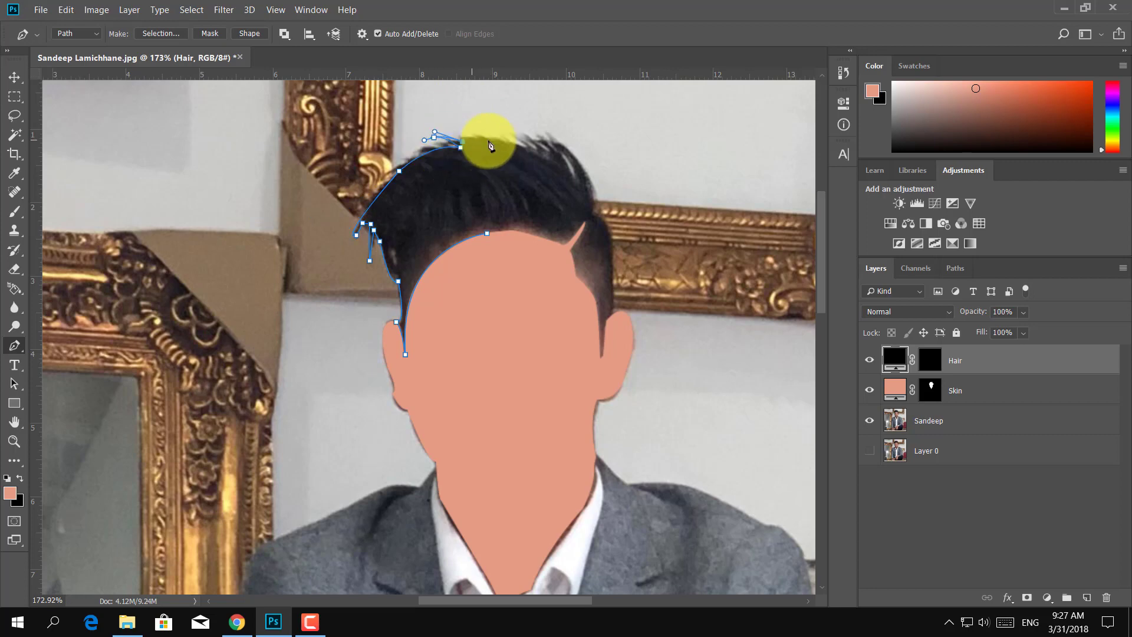
Step: Trace the spiky right strands, down to the right sideburn, and back across the forehead hairline
{"action": "left_click_drag", "start_coordinate": [559, 165], "coordinate": [525, 132]}
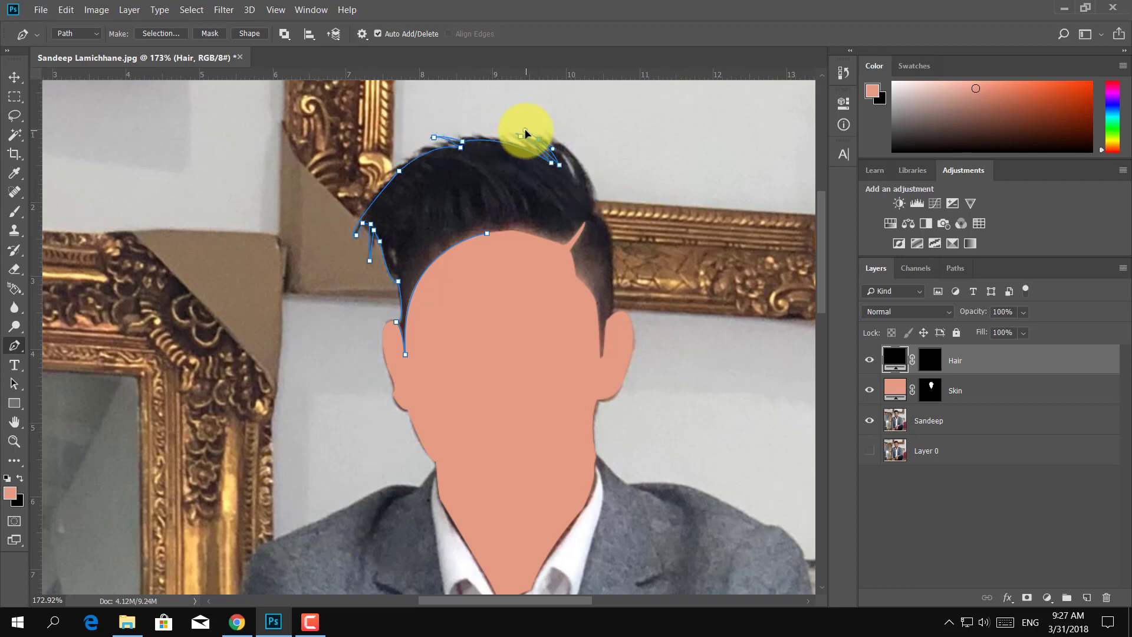
{"action": "left_click_drag", "start_coordinate": [570, 174], "coordinate": [551, 141]}
{"action": "left_click", "coordinate": [591, 181]}
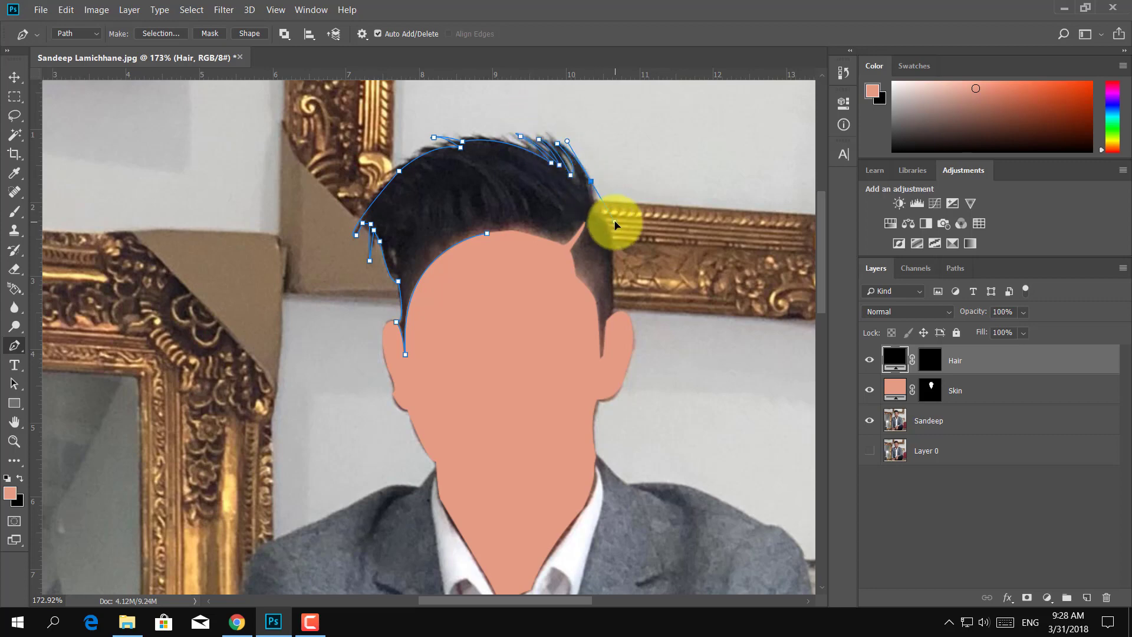
{"action": "left_click_drag", "start_coordinate": [588, 215], "coordinate": [577, 234]}
{"action": "left_click_drag", "start_coordinate": [610, 313], "coordinate": [600, 383]}
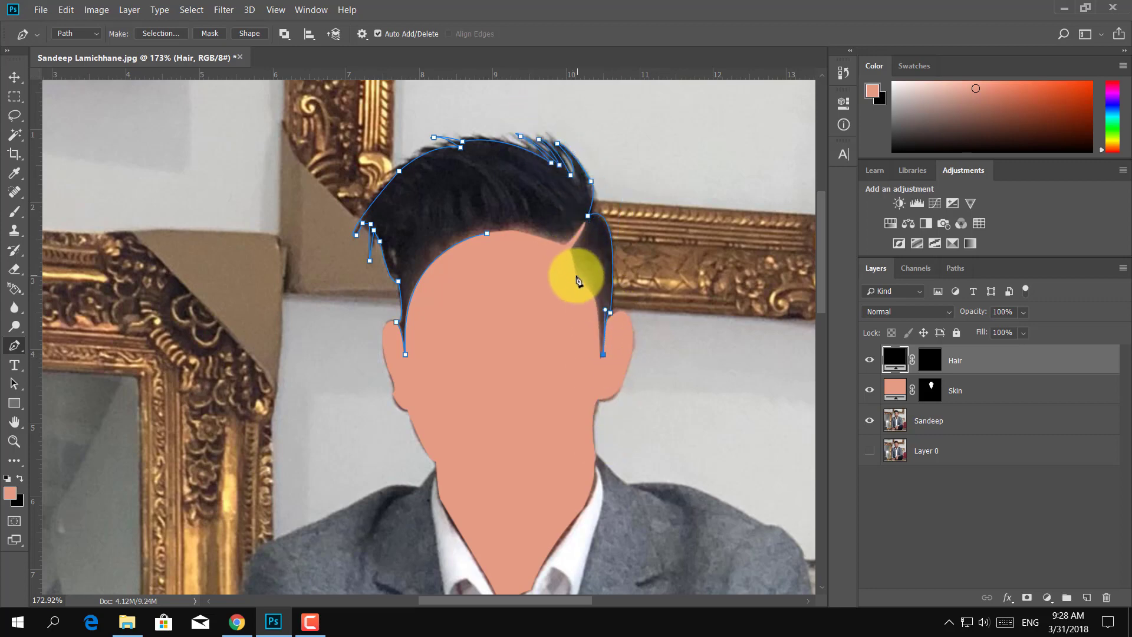
{"action": "left_click_drag", "start_coordinate": [576, 276], "coordinate": [569, 293]}
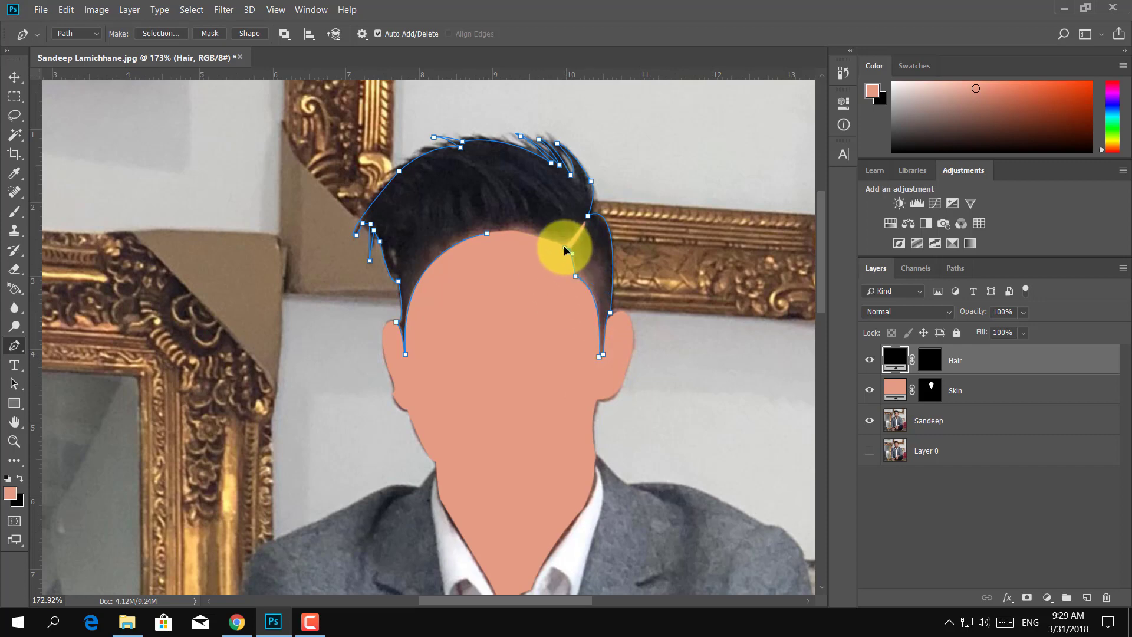
{"action": "left_click_drag", "start_coordinate": [587, 218], "coordinate": [560, 240]}
{"action": "left_click", "coordinate": [562, 241]}
{"action": "left_click_drag", "start_coordinate": [487, 234], "coordinate": [497, 235]}
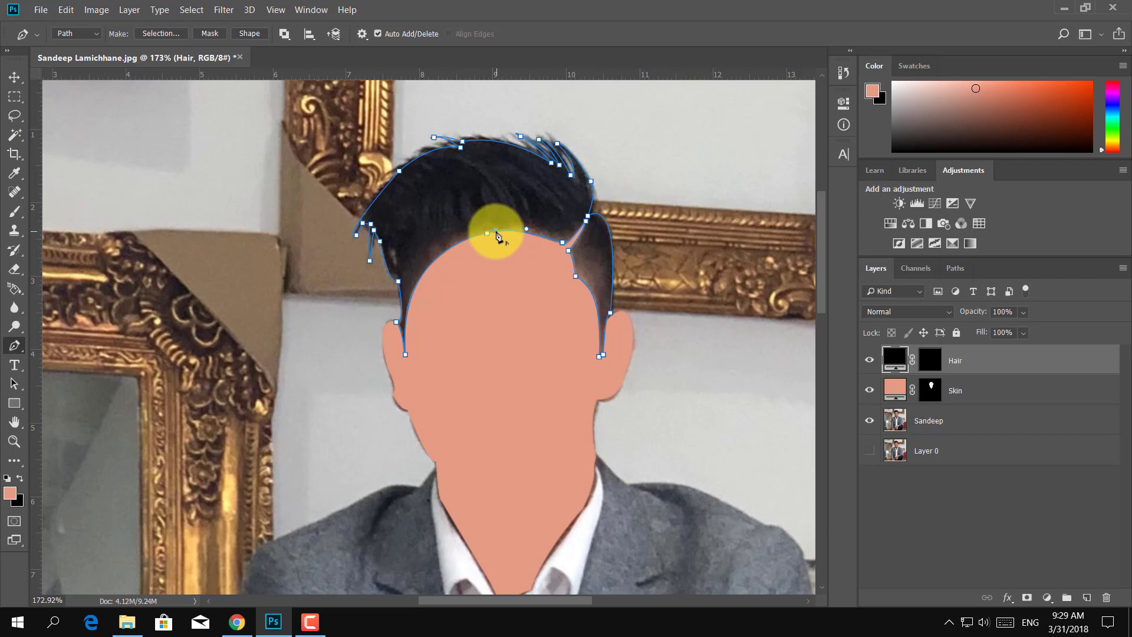
Step: Turn the hair path into a selection and fill the Hair mask so the black hair shows
{"action": "right_click", "coordinate": [446, 172]}
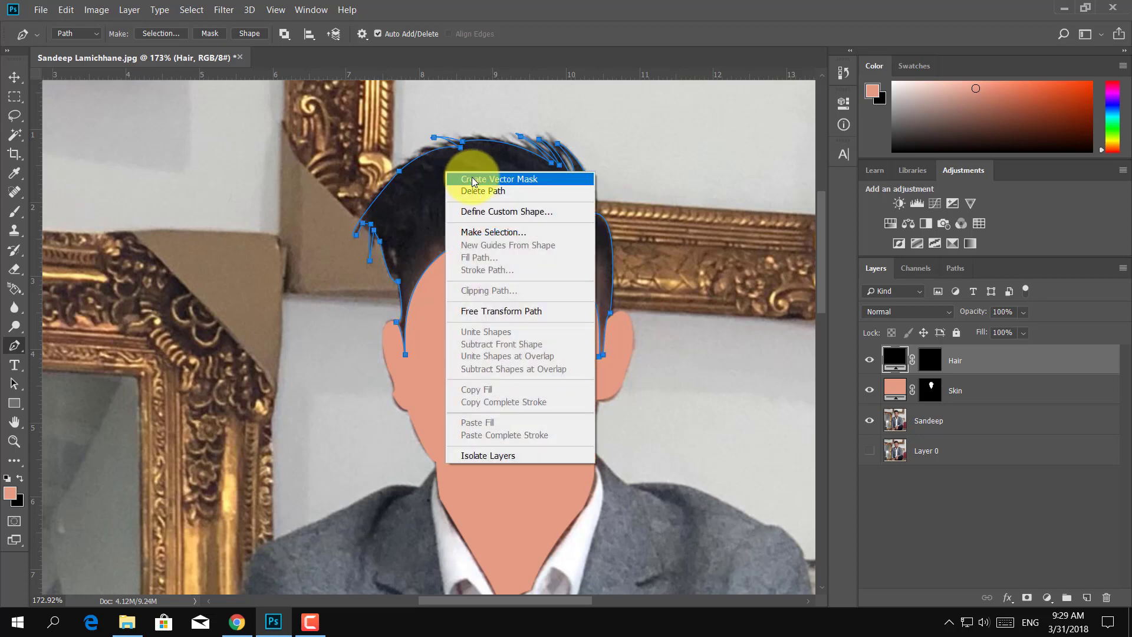
{"action": "left_click", "coordinate": [490, 232]}
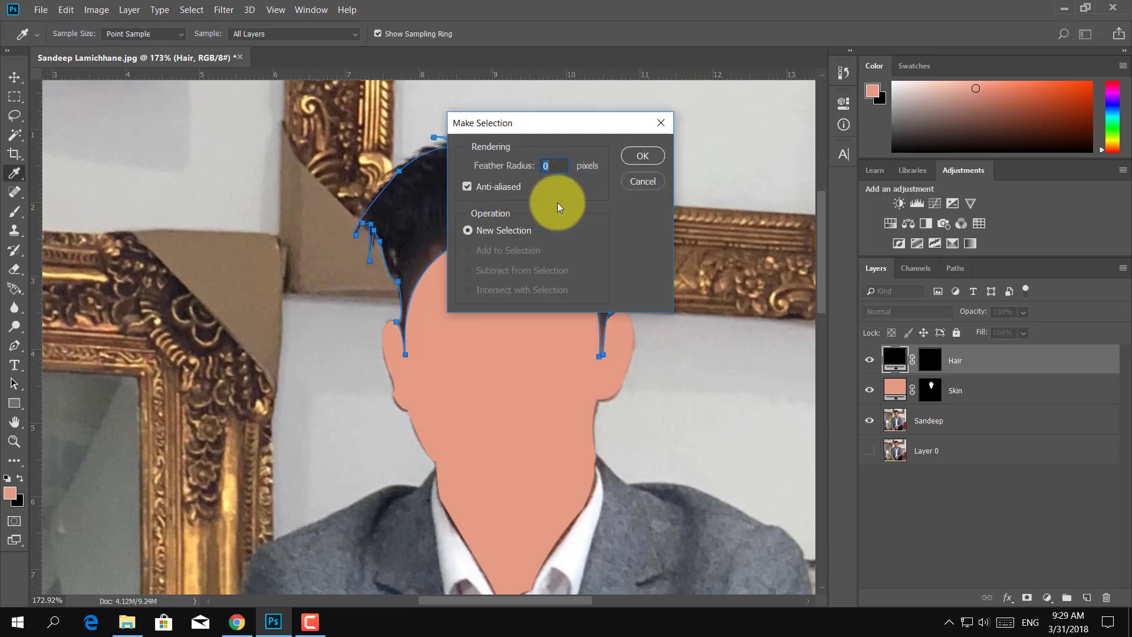
{"action": "left_click", "coordinate": [645, 156]}
{"action": "left_click", "coordinate": [930, 361]}
{"action": "key", "text": "alt+Delete"}
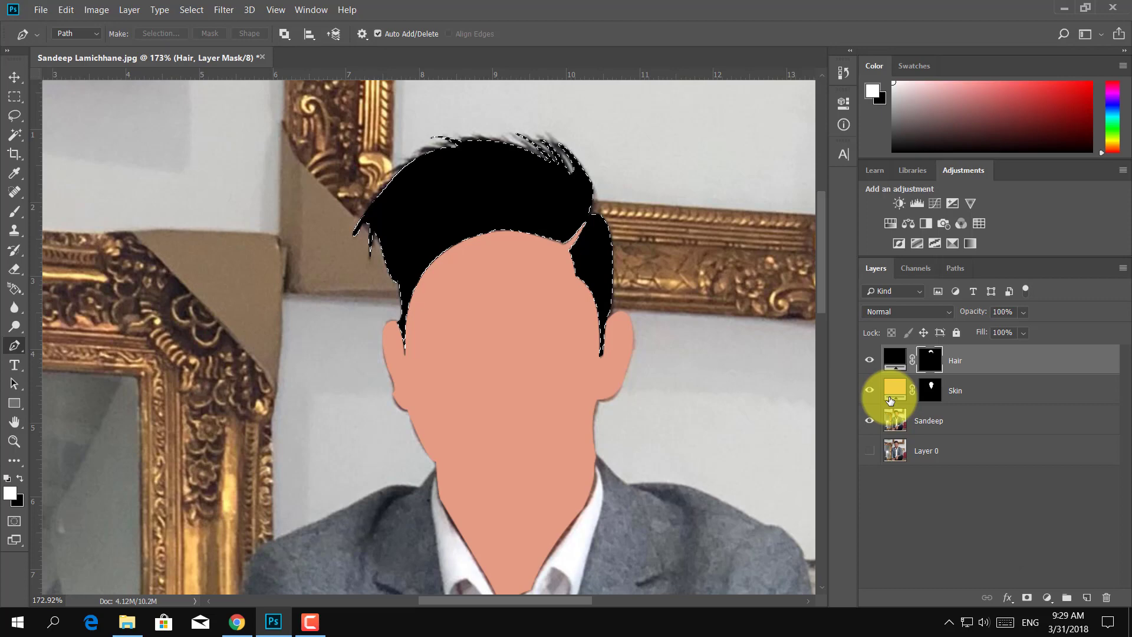
Step: Toggle the Skin layer off and on to compare, then select the Skin layer
{"action": "left_click", "coordinate": [869, 390]}
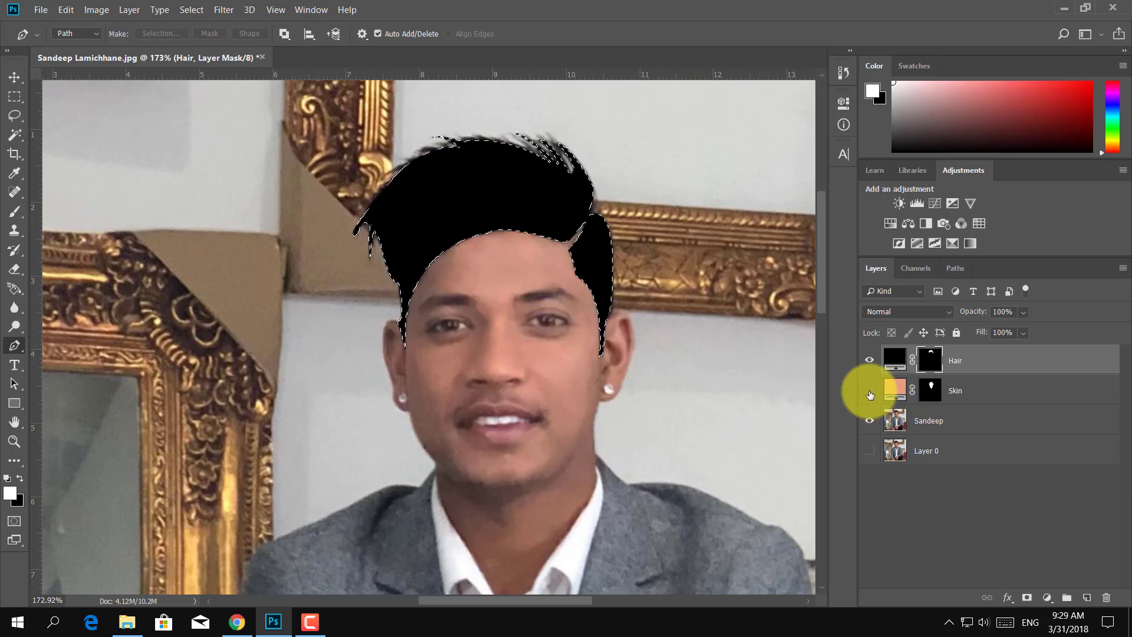
{"action": "left_click", "coordinate": [870, 390]}
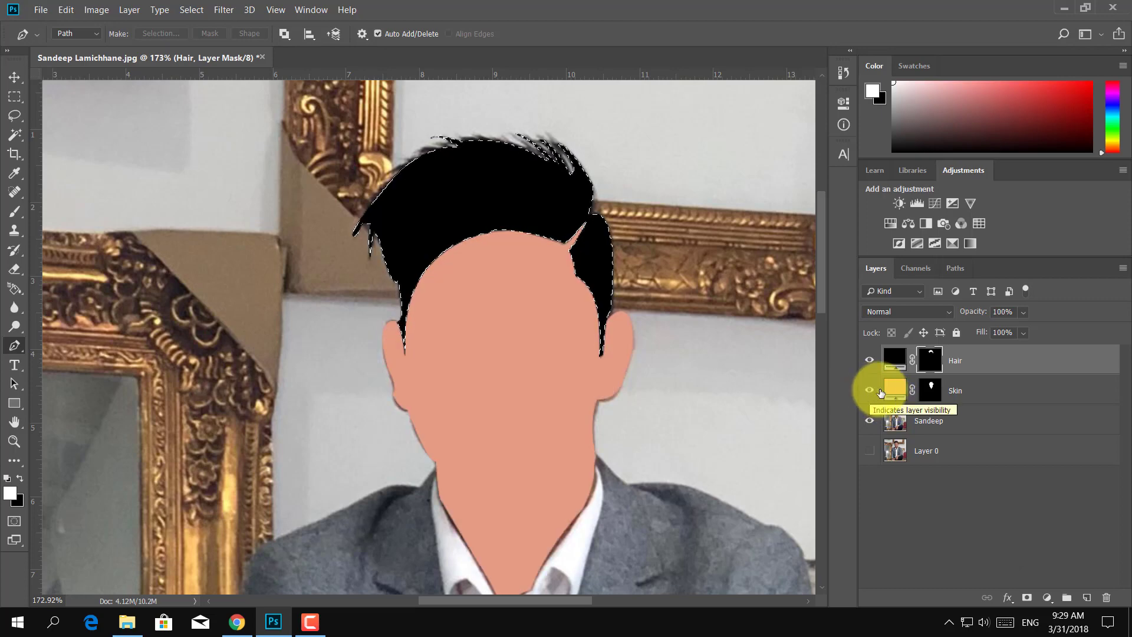
{"action": "left_click", "coordinate": [930, 390]}
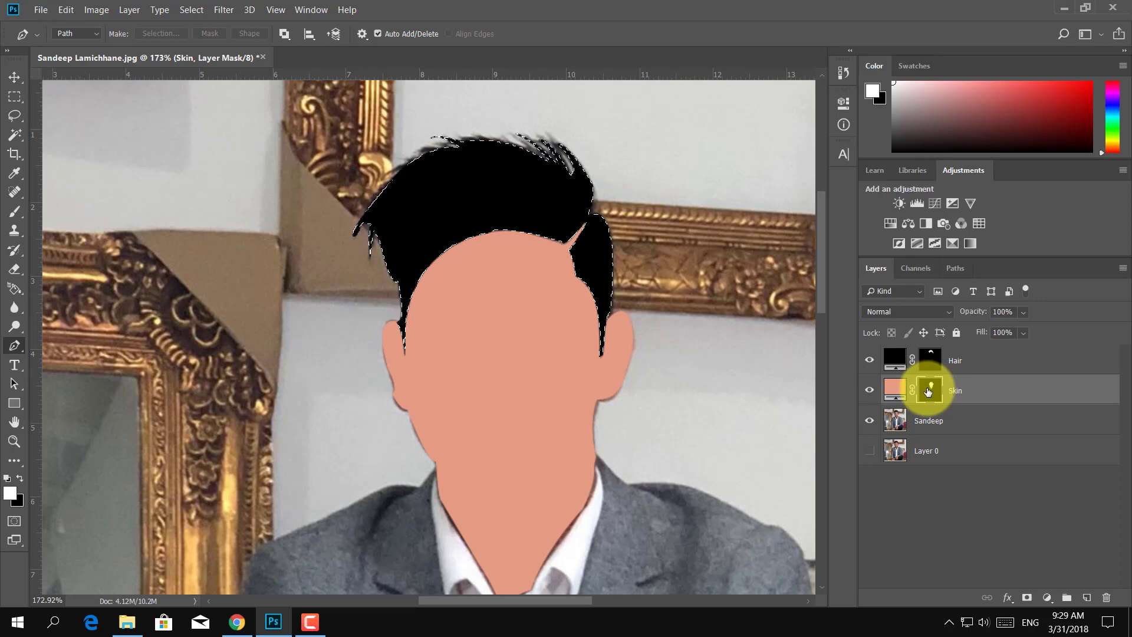
Step: Deselect the hair selection via Select > Deselect
{"action": "right_click", "coordinate": [455, 175]}
{"action": "left_click", "coordinate": [192, 10]}
{"action": "left_click", "coordinate": [204, 38]}
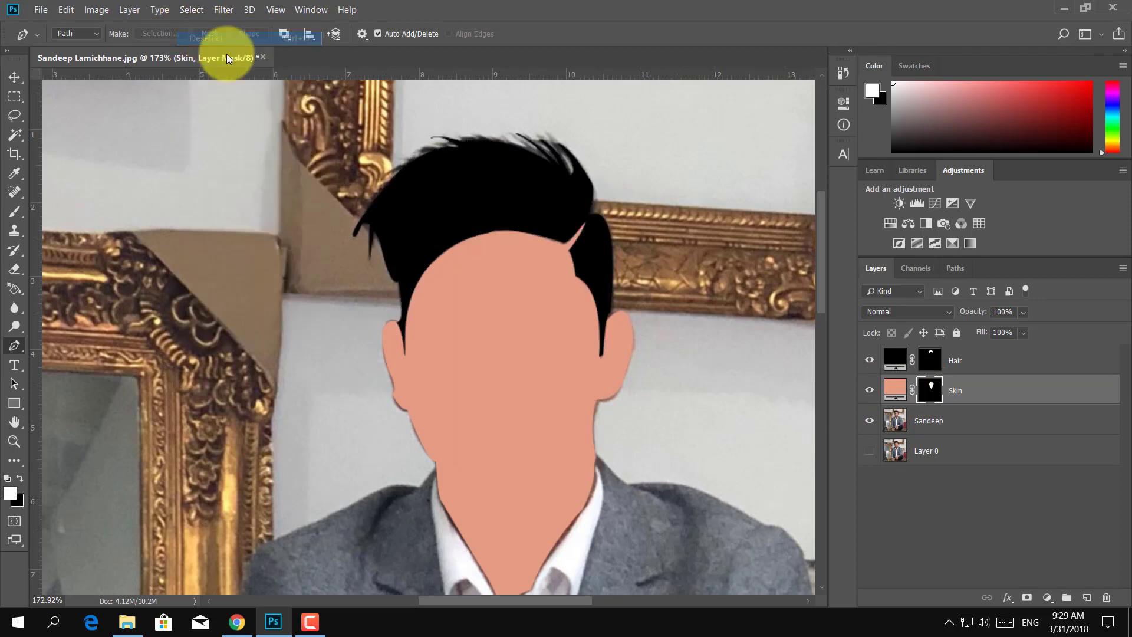
Step: Hide the Skin and Hair fill layers to reveal the original Sandeep photo
{"action": "left_click", "coordinate": [895, 386]}
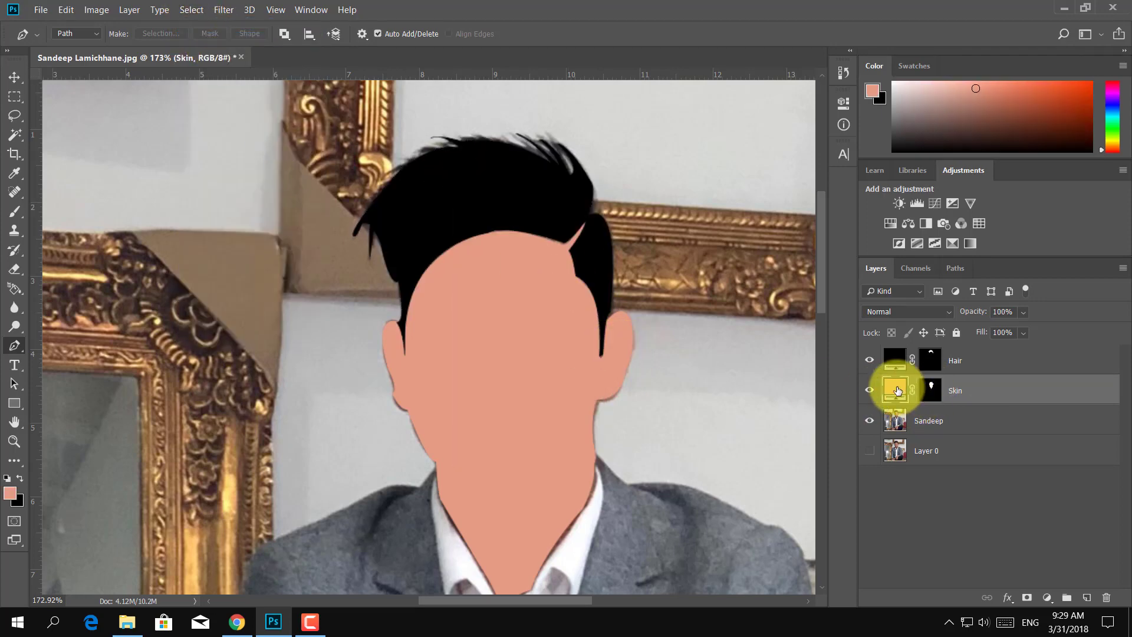
{"action": "left_click", "coordinate": [897, 412]}
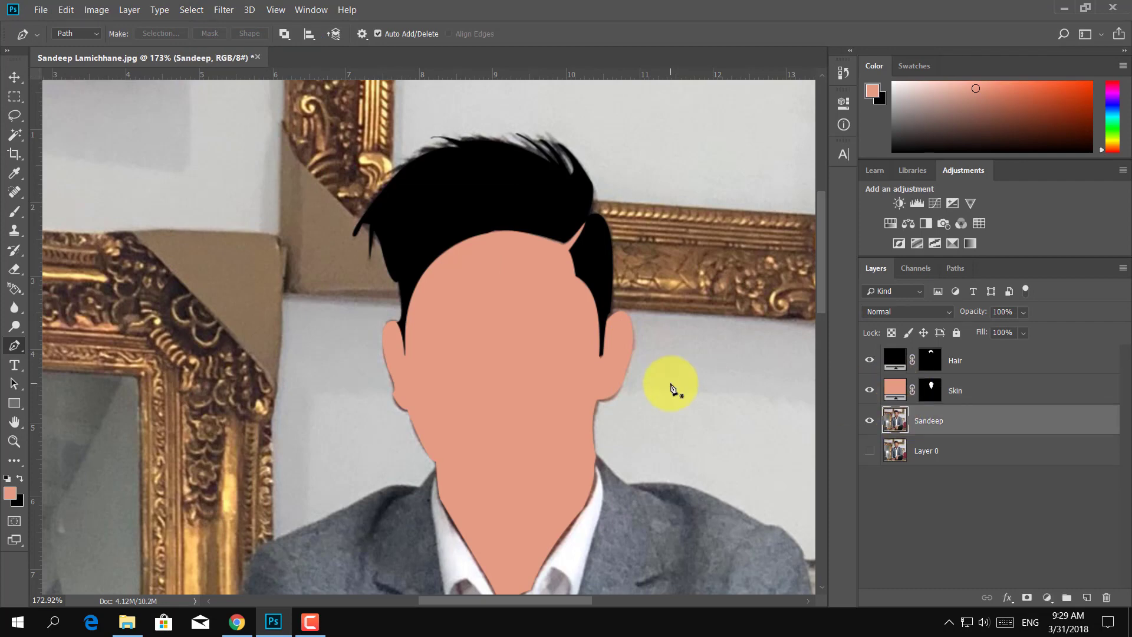
{"action": "left_click", "coordinate": [896, 389]}
{"action": "left_click", "coordinate": [869, 421]}
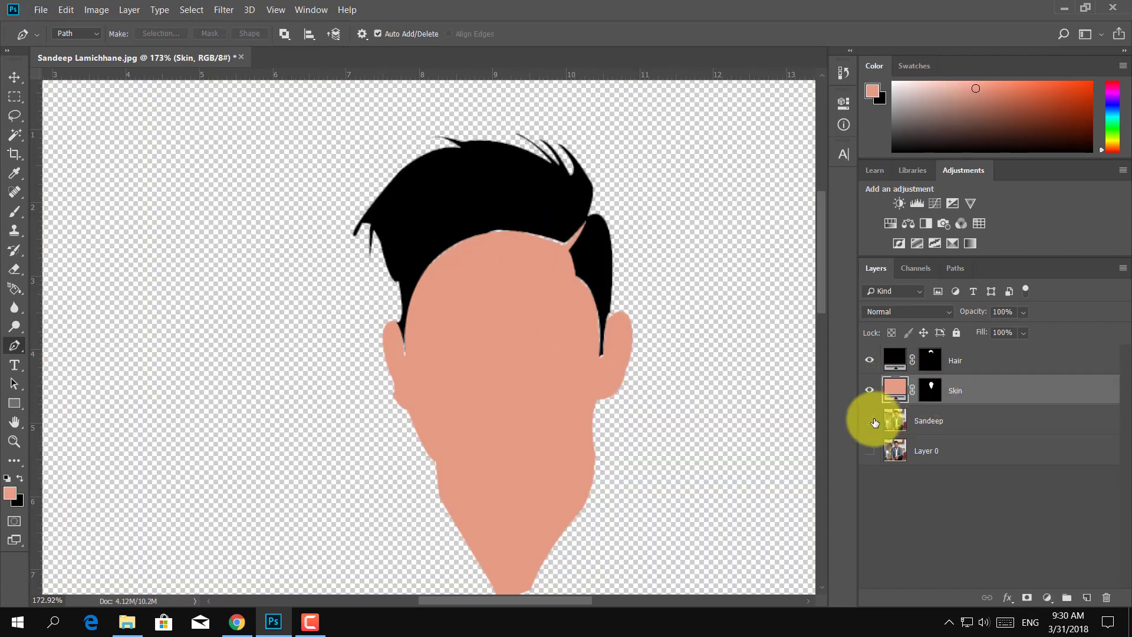
{"action": "left_click", "coordinate": [869, 390]}
{"action": "left_click", "coordinate": [872, 361]}
{"action": "left_click", "coordinate": [872, 361]}
{"action": "left_click", "coordinate": [871, 361]}
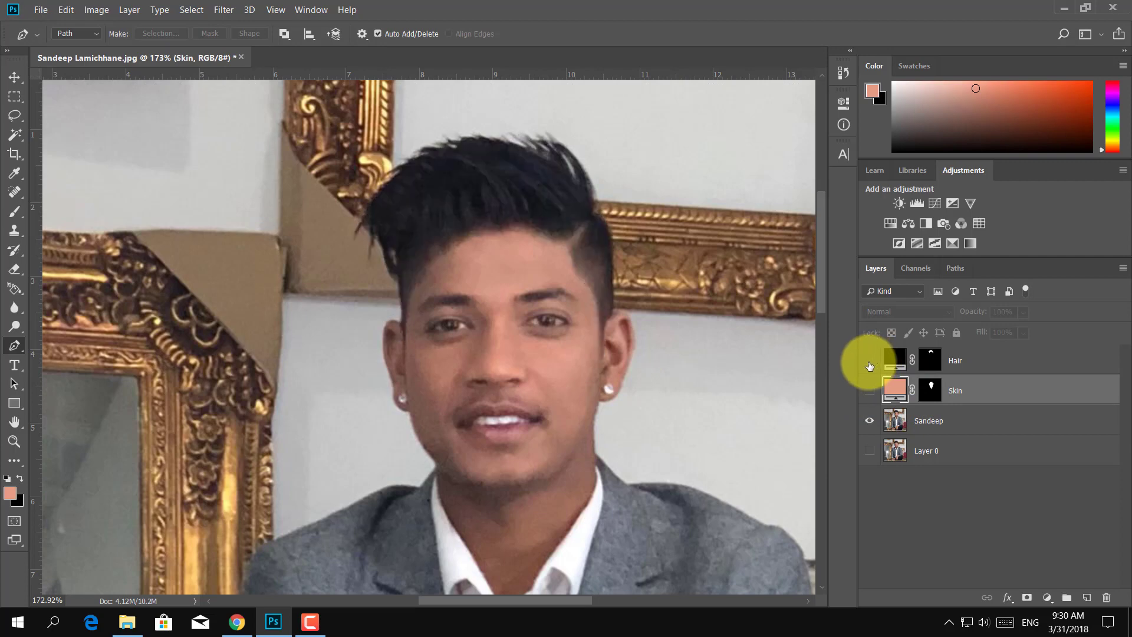
{"action": "left_click", "coordinate": [1047, 597]}
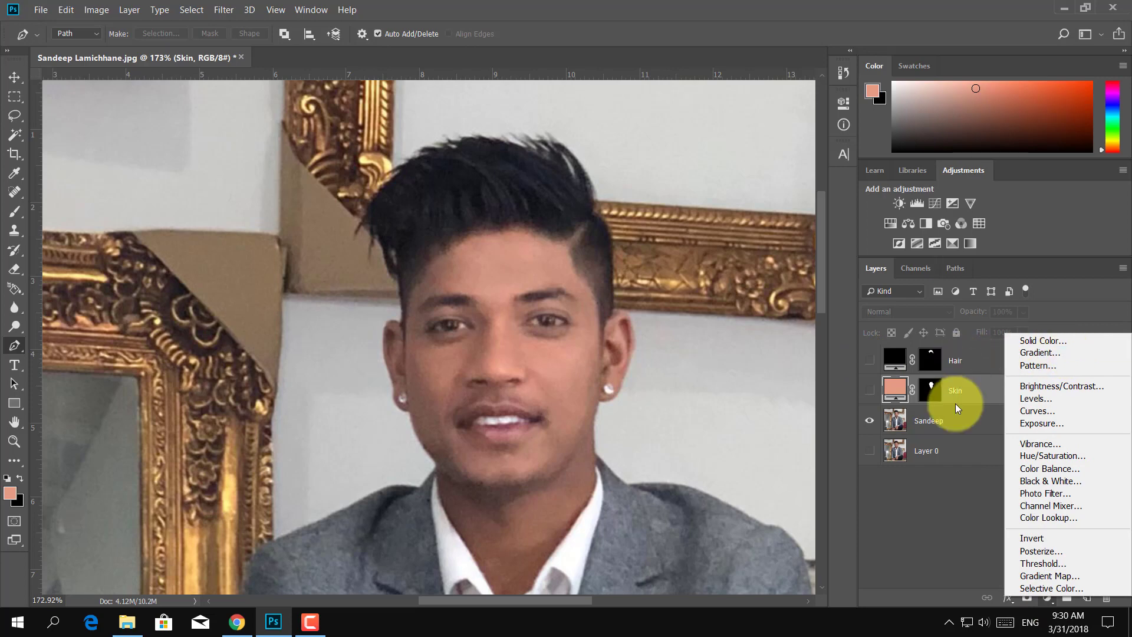
Step: Add a black (000000) Solid Color fill above Hair, invert its mask, and name it 'Eyes'
{"action": "left_click", "coordinate": [967, 440]}
{"action": "left_click", "coordinate": [967, 360]}
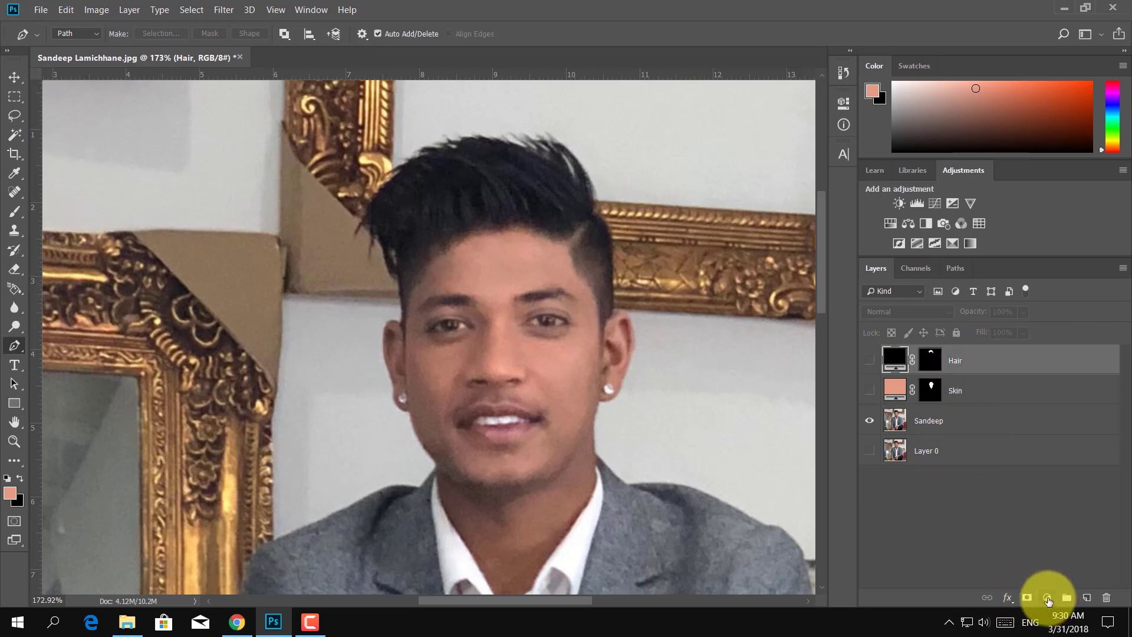
{"action": "left_click", "coordinate": [1048, 599]}
{"action": "left_click", "coordinate": [1082, 341]}
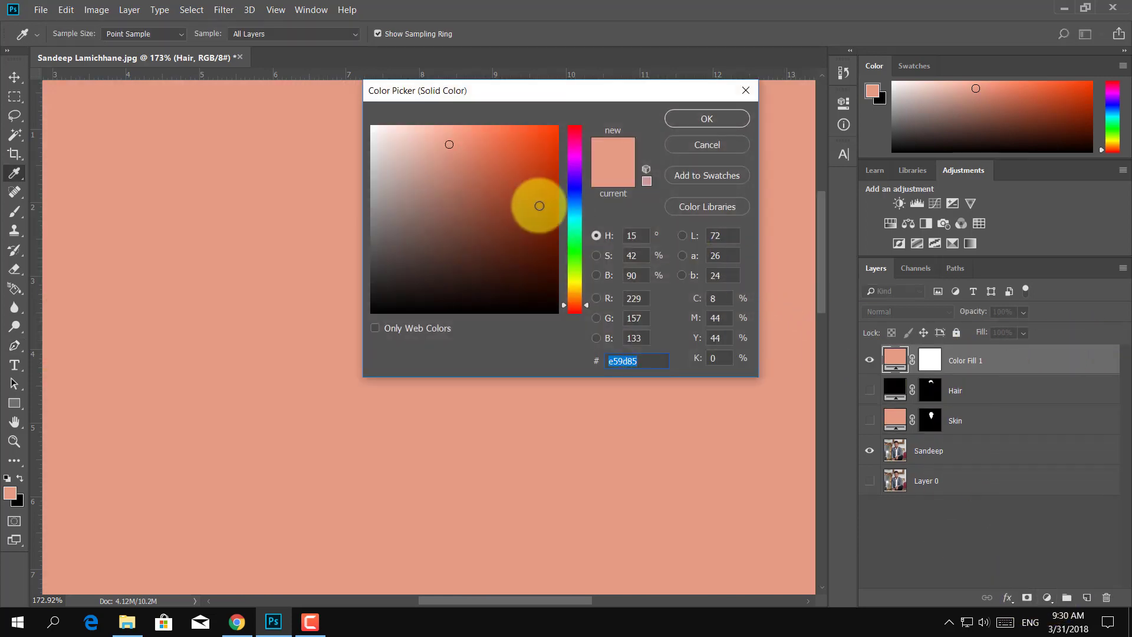
{"action": "left_click_drag", "start_coordinate": [539, 205], "coordinate": [308, 369]}
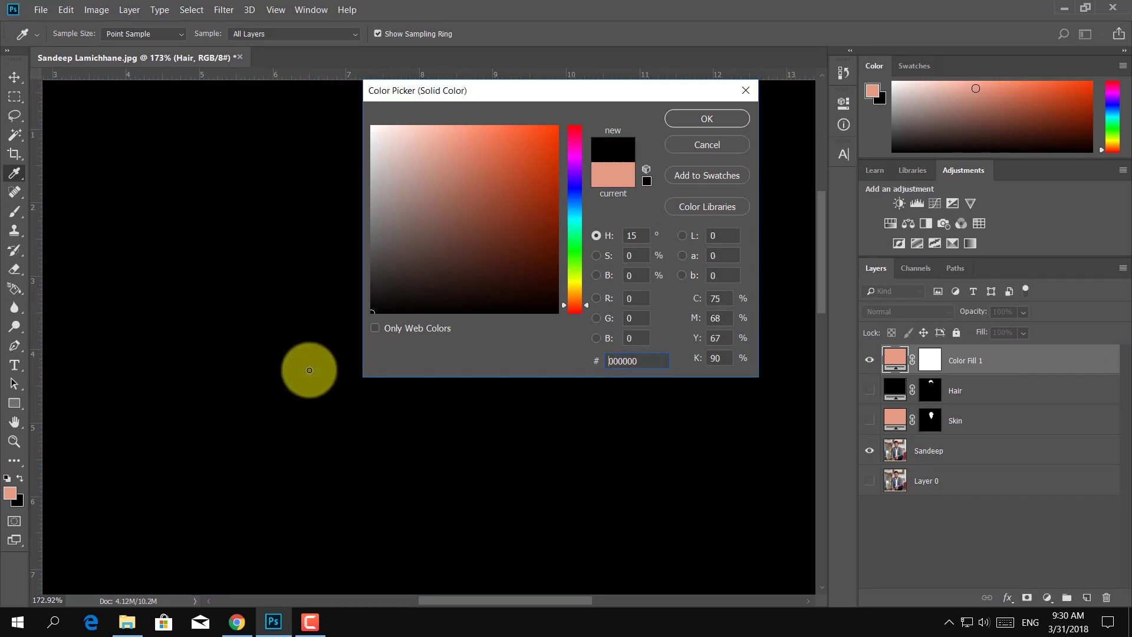
{"action": "left_click", "coordinate": [714, 118]}
{"action": "left_click", "coordinate": [925, 362]}
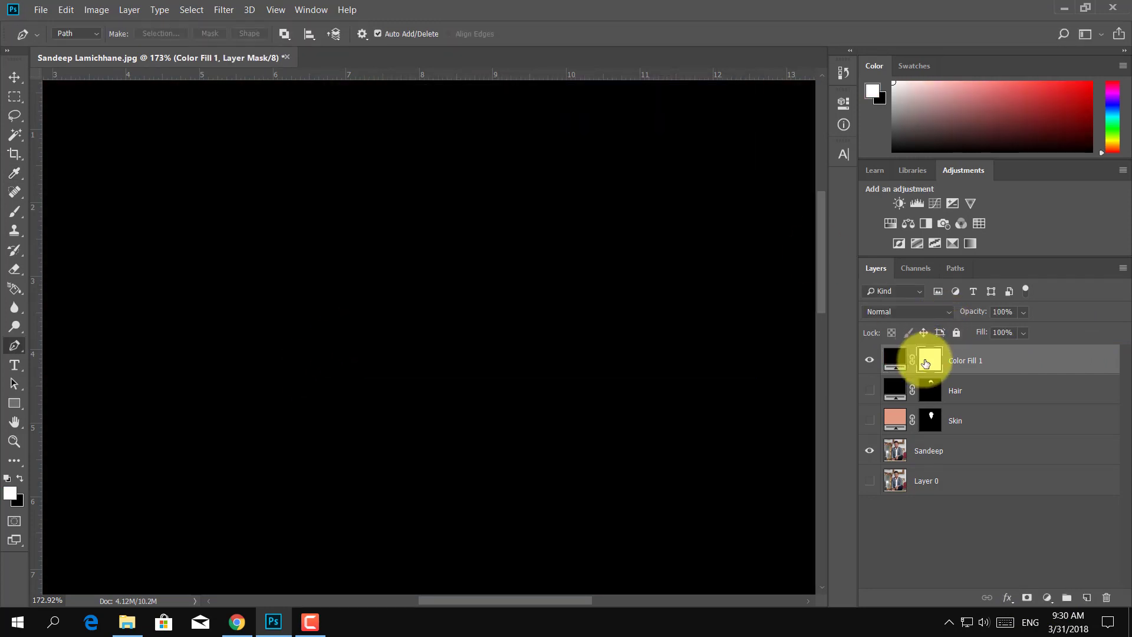
{"action": "key", "text": "ctrl+i"}
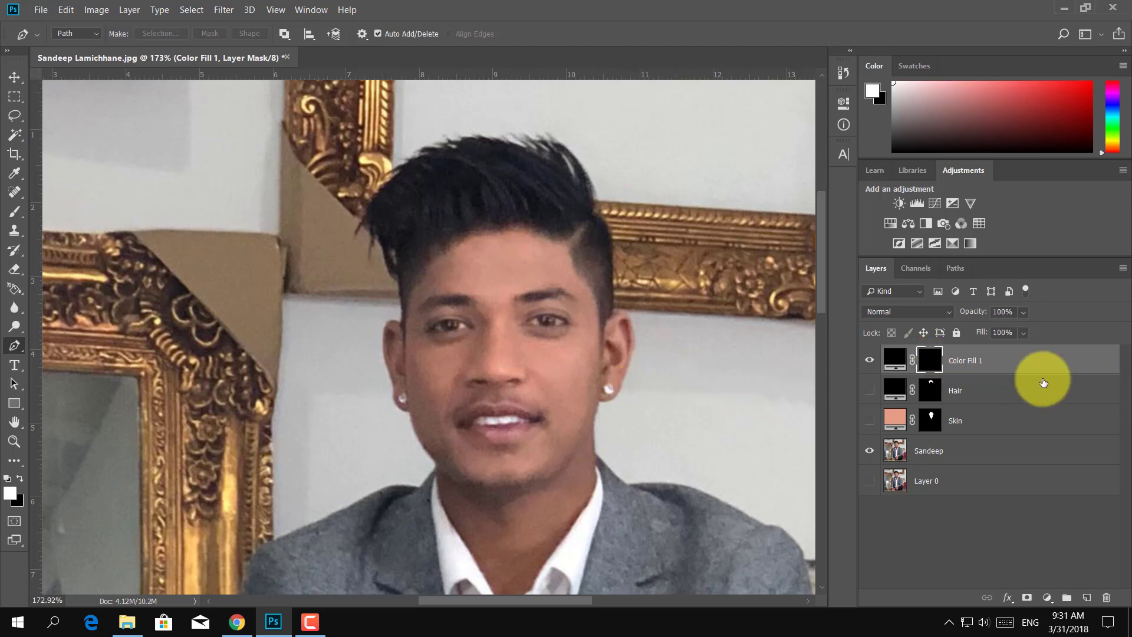
{"action": "double_click", "coordinate": [966, 360]}
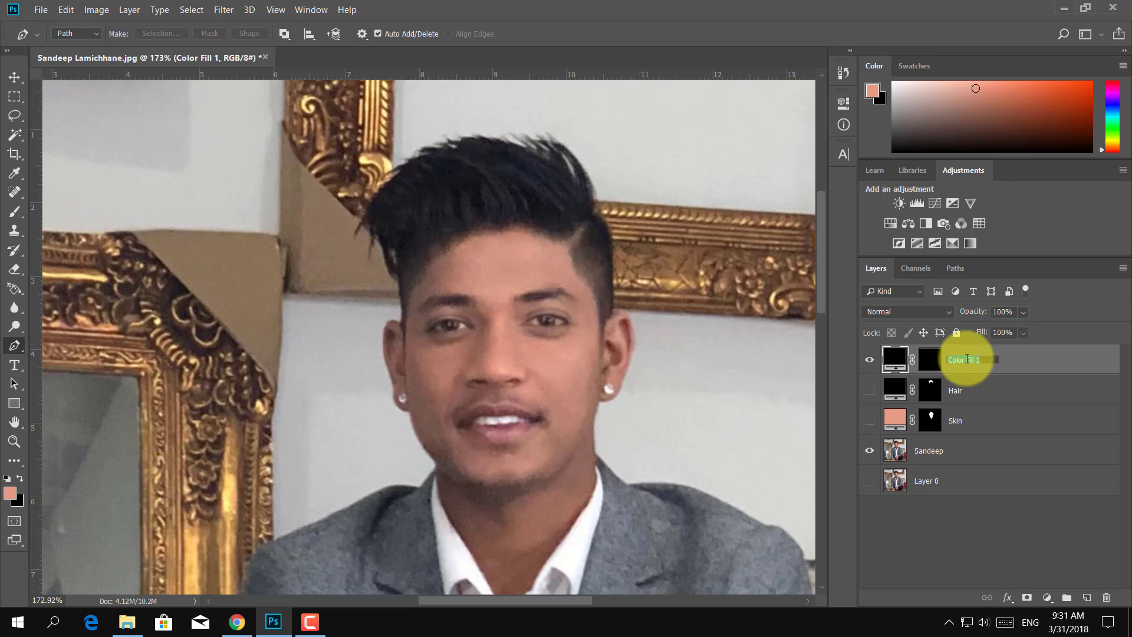
{"action": "type", "text": "Eyes"}
{"action": "key", "text": "Return"}
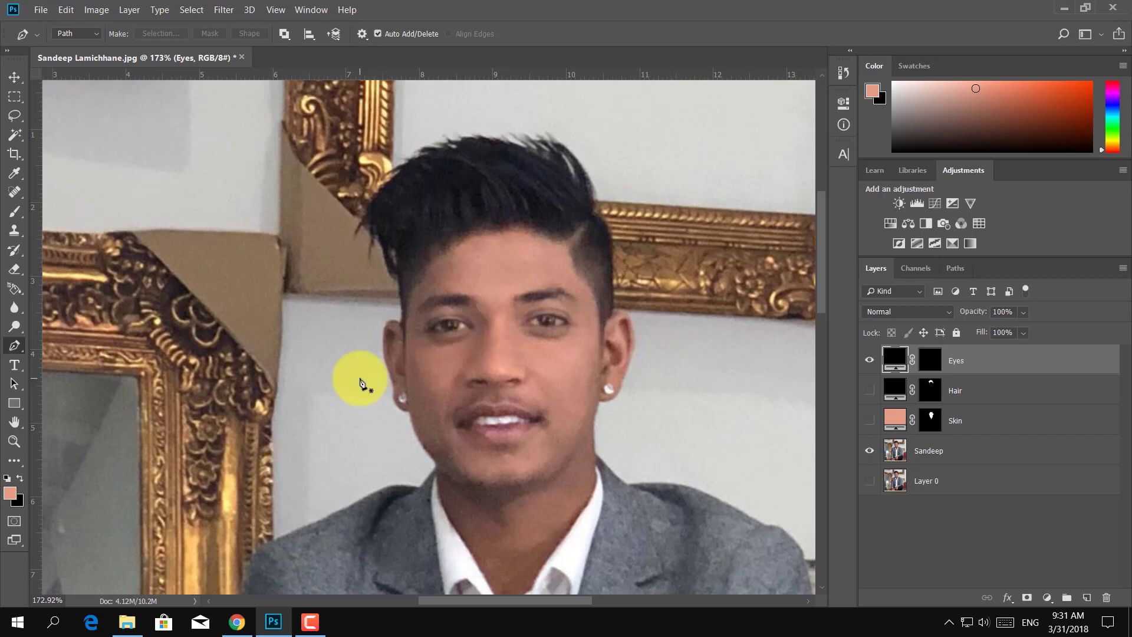
Step: Zoom in and trace closed Pen outlines around the left and right eyes
{"action": "scroll", "coordinate": [439, 341], "scroll_direction": "up", "scroll_amount": 3}
{"action": "scroll", "coordinate": [439, 340], "scroll_direction": "up", "scroll_amount": 2}
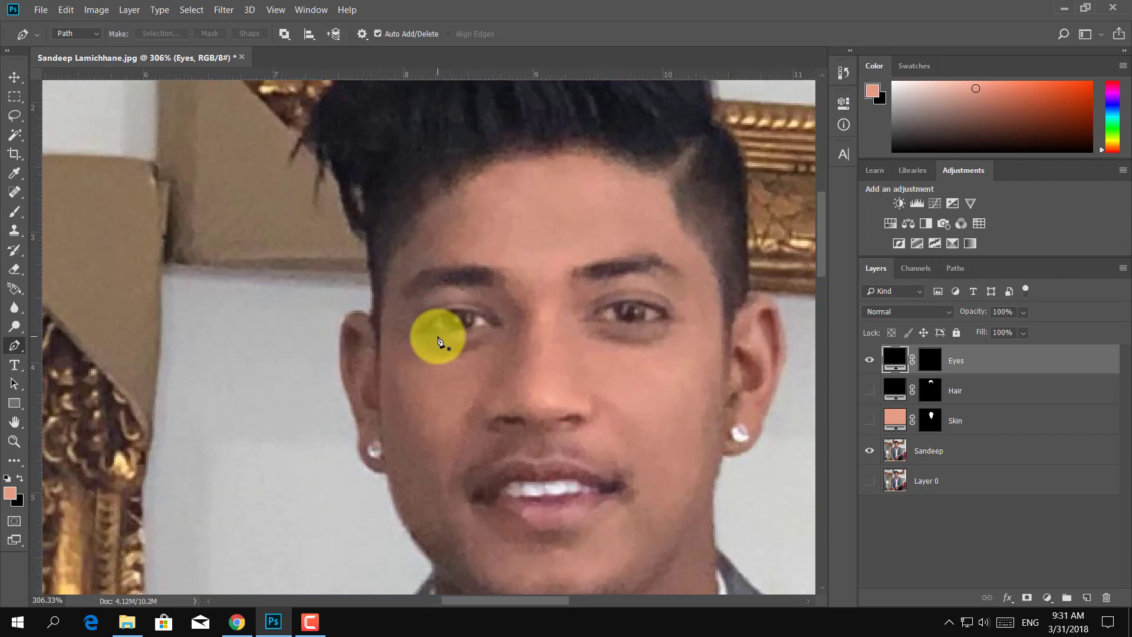
{"action": "scroll", "coordinate": [435, 334], "scroll_direction": "up", "scroll_amount": 2}
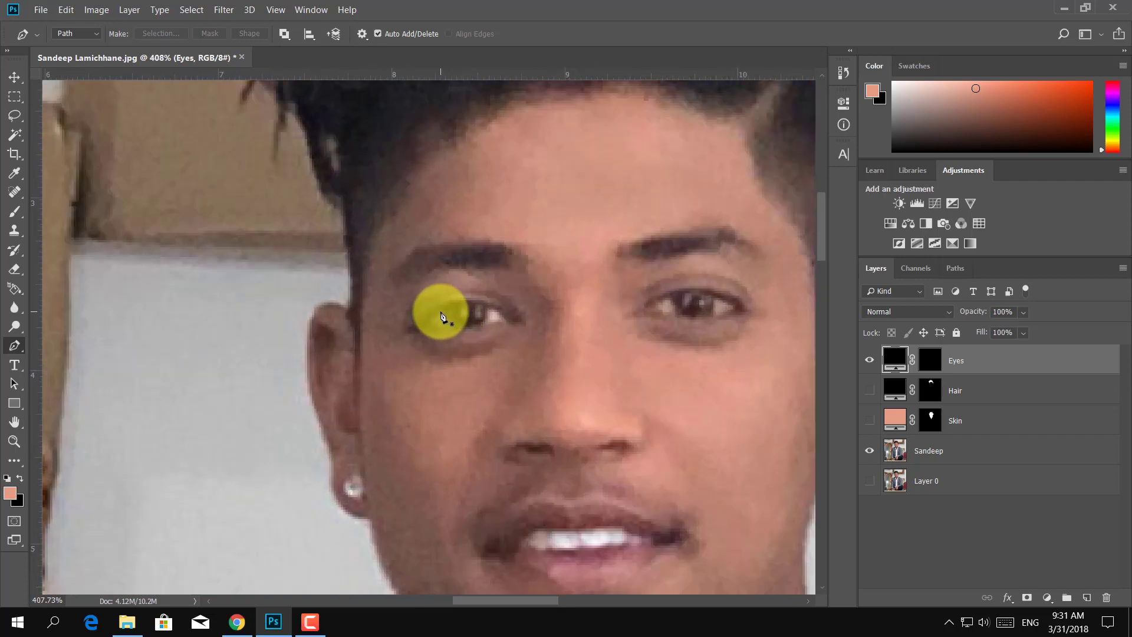
{"action": "left_click", "coordinate": [441, 313]}
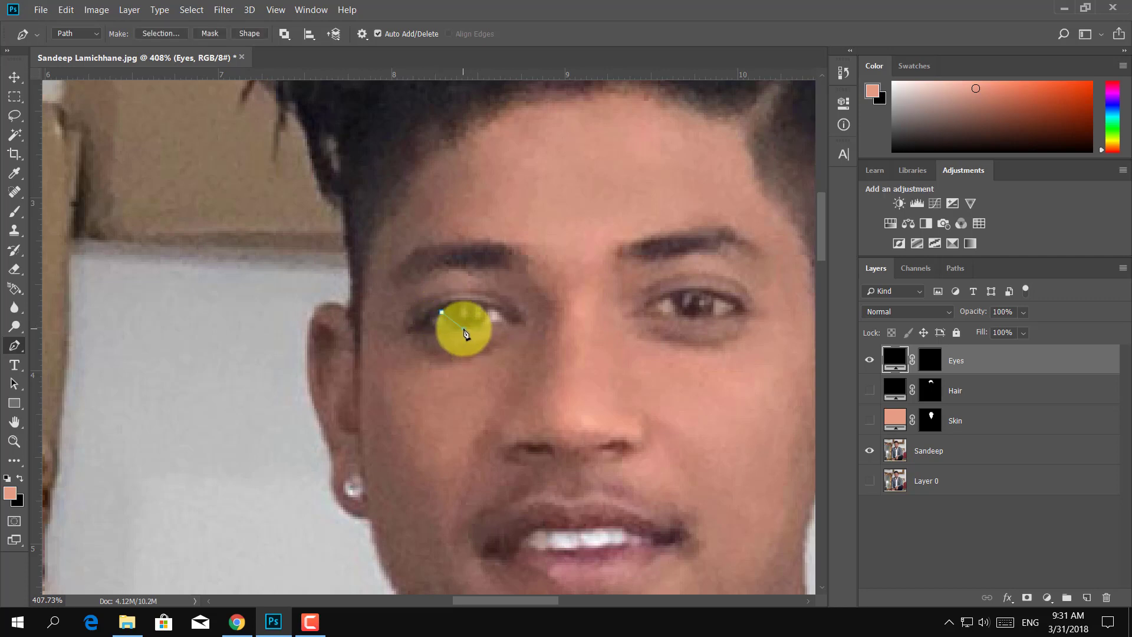
{"action": "mouse_move", "coordinate": [464, 329]}
{"action": "left_mouse_down"}
{"action": "mouse_move", "coordinate": [483, 329]}
{"action": "mouse_move", "coordinate": [462, 298]}
{"action": "left_mouse_up"}
{"action": "left_click", "coordinate": [443, 313]}
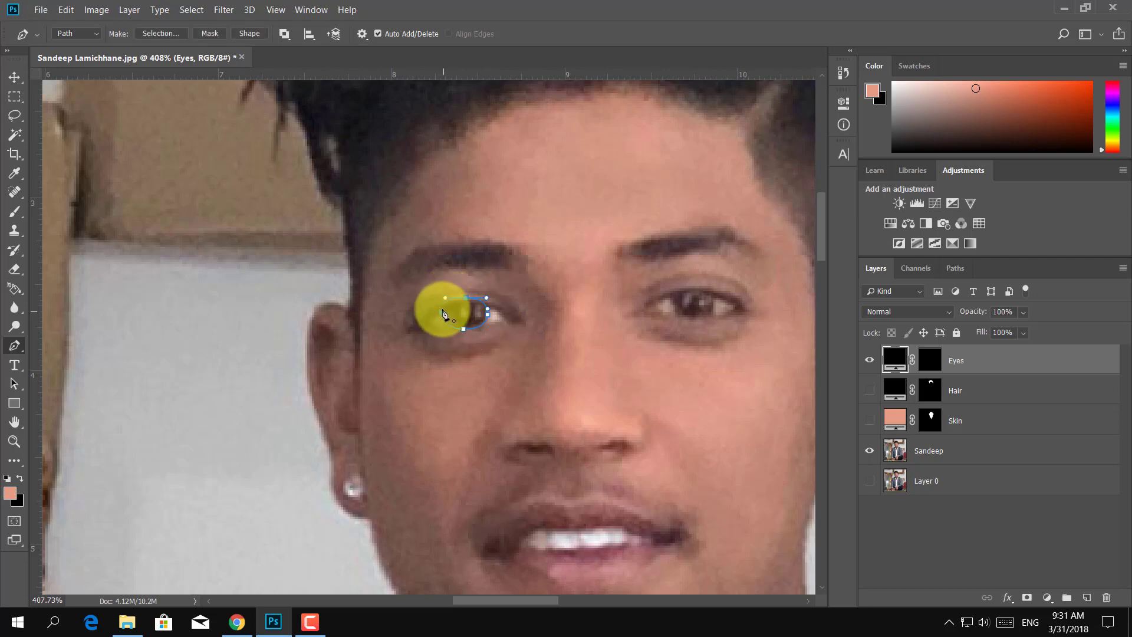
{"action": "left_click", "coordinate": [673, 300]}
{"action": "mouse_move", "coordinate": [693, 316]}
{"action": "left_mouse_down"}
{"action": "mouse_move", "coordinate": [713, 293]}
{"action": "mouse_move", "coordinate": [684, 288]}
{"action": "left_mouse_up"}
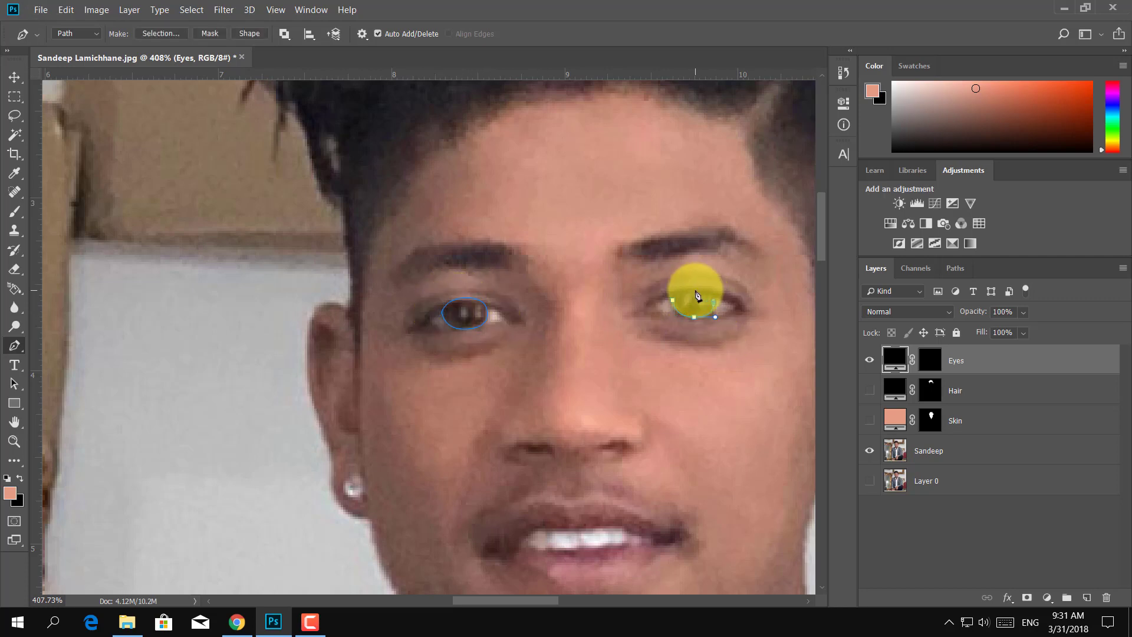
{"action": "left_click", "coordinate": [672, 300]}
Step: Trace a closed outline of the left eyebrow and most of the right eyebrow
{"action": "left_click", "coordinate": [511, 267]}
{"action": "left_click_drag", "start_coordinate": [442, 262], "coordinate": [397, 273]}
{"action": "left_click", "coordinate": [391, 273]}
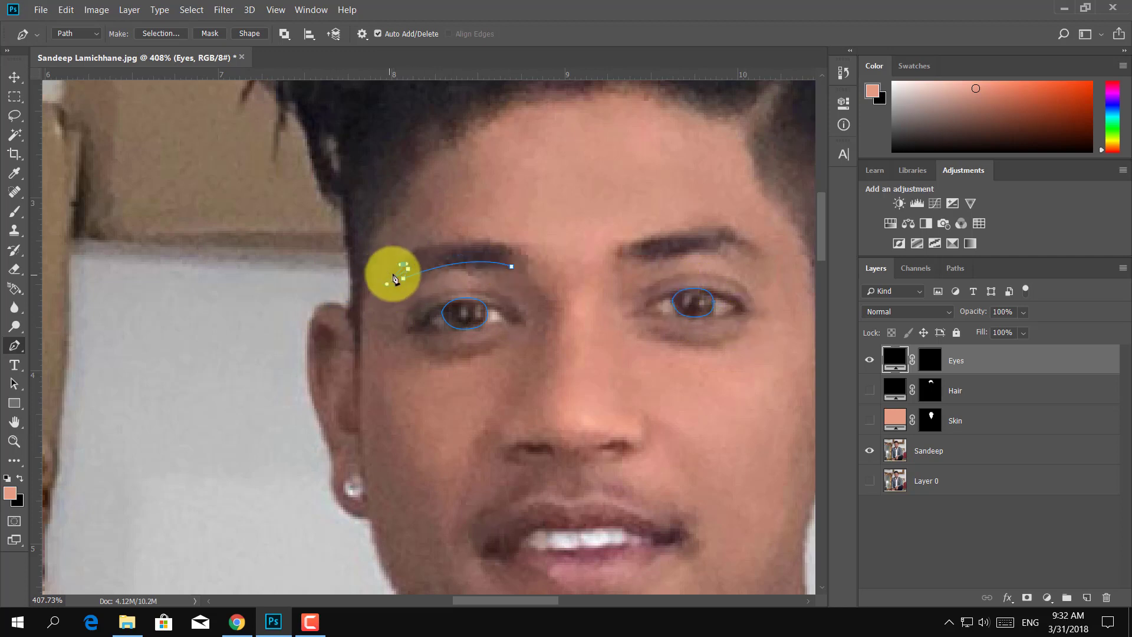
{"action": "left_click_drag", "start_coordinate": [501, 242], "coordinate": [591, 271]}
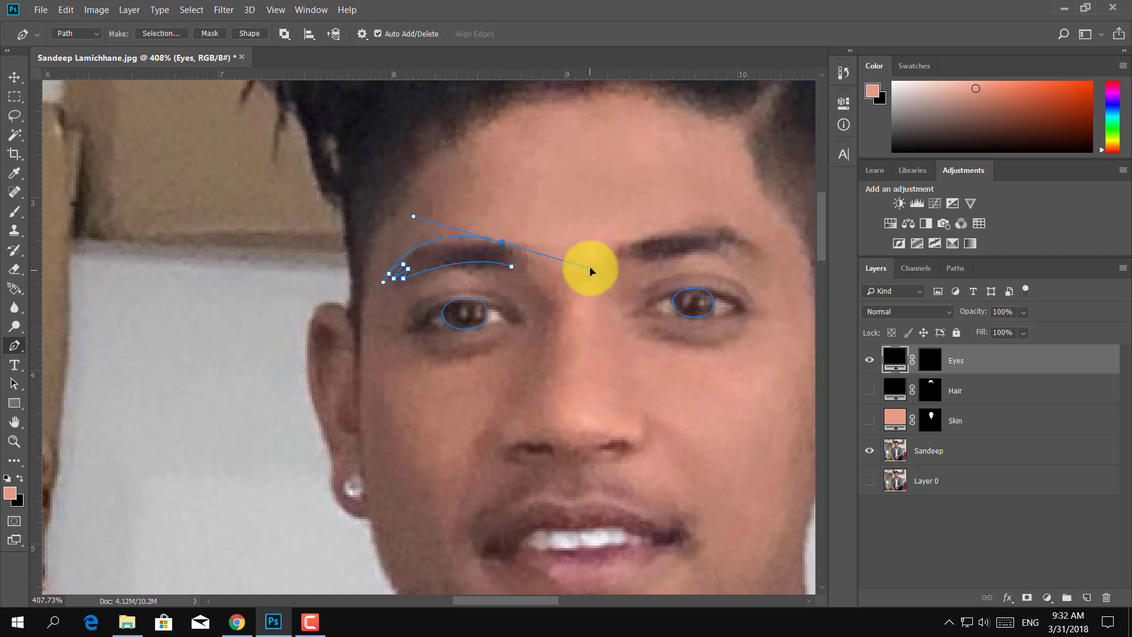
{"action": "left_click", "coordinate": [511, 267]}
{"action": "left_click", "coordinate": [626, 240]}
{"action": "mouse_move", "coordinate": [730, 236]}
{"action": "left_mouse_down"}
{"action": "mouse_move", "coordinate": [747, 242]}
{"action": "mouse_move", "coordinate": [731, 263]}
{"action": "left_mouse_up"}
{"action": "left_click", "coordinate": [731, 258]}
{"action": "left_click_drag", "start_coordinate": [627, 240], "coordinate": [620, 260]}
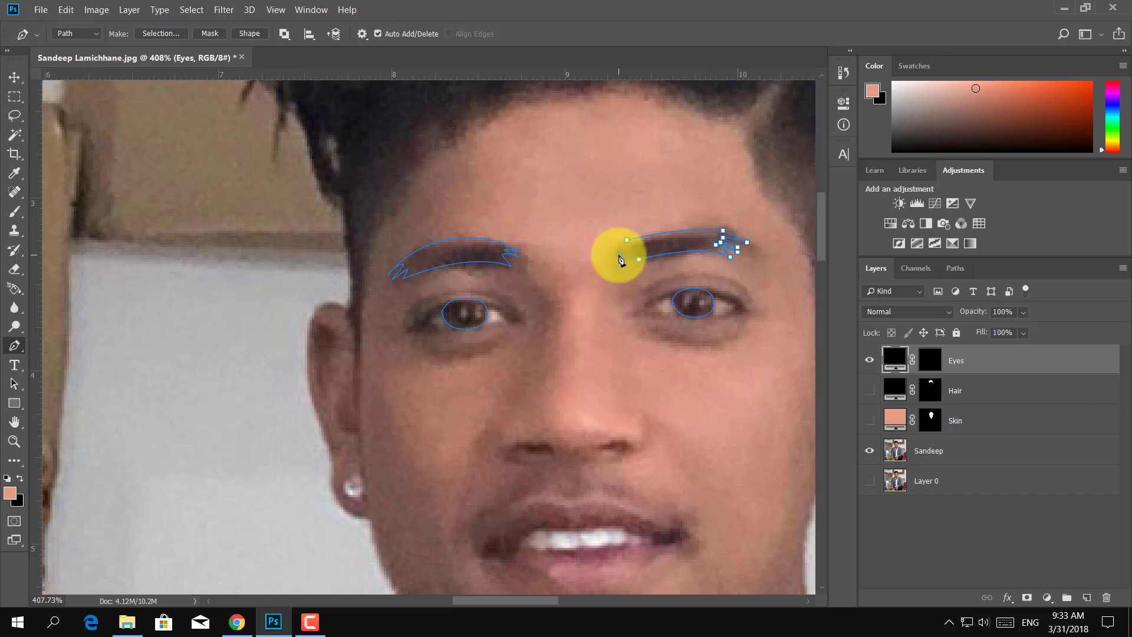
Step: Turn both eyebrow paths into selections, fill them black, then deselect
{"action": "right_click", "coordinate": [665, 233]}
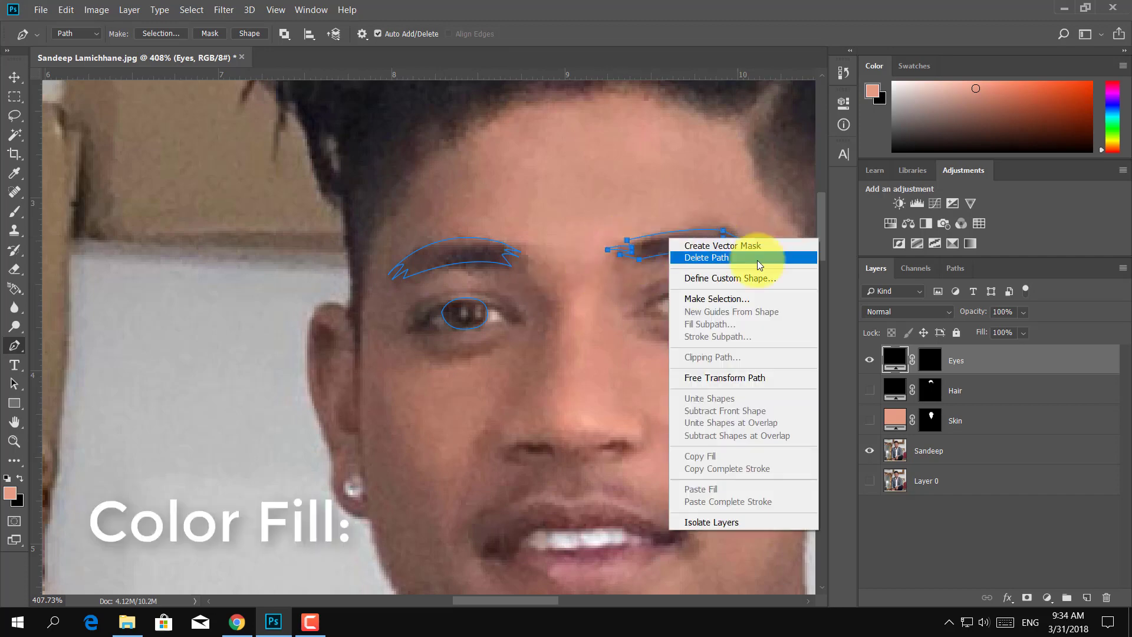
{"action": "left_click", "coordinate": [757, 260]}
{"action": "left_click", "coordinate": [930, 360]}
{"action": "key", "text": "alt+Delete"}
{"action": "right_click", "coordinate": [449, 241]}
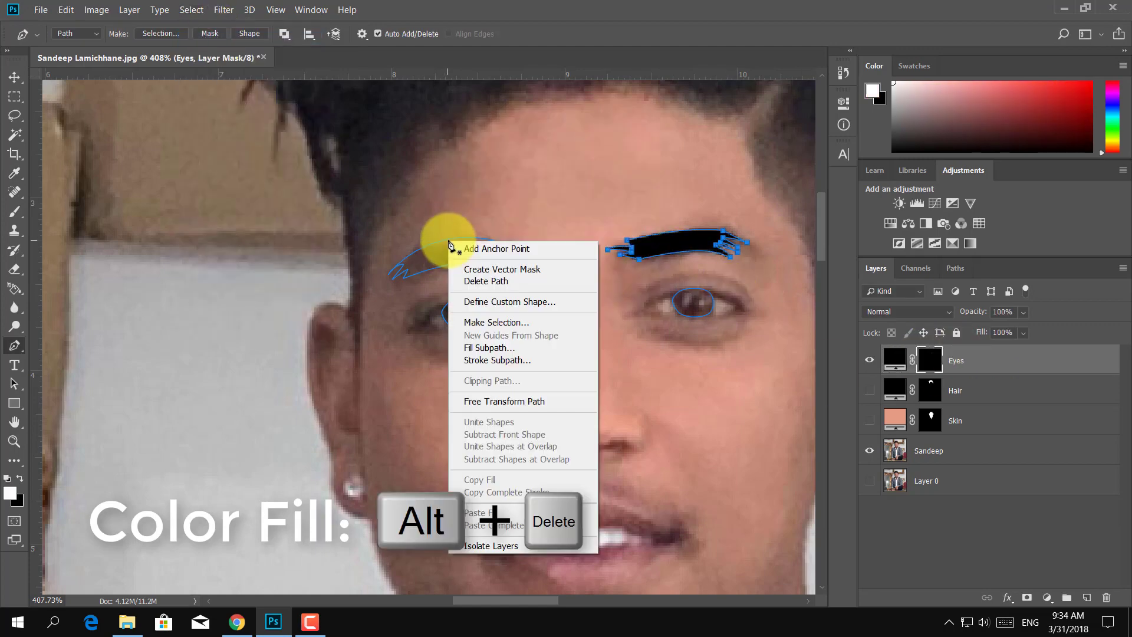
{"action": "left_click", "coordinate": [496, 321]}
{"action": "key", "text": "Return"}
{"action": "key", "text": "alt+Delete"}
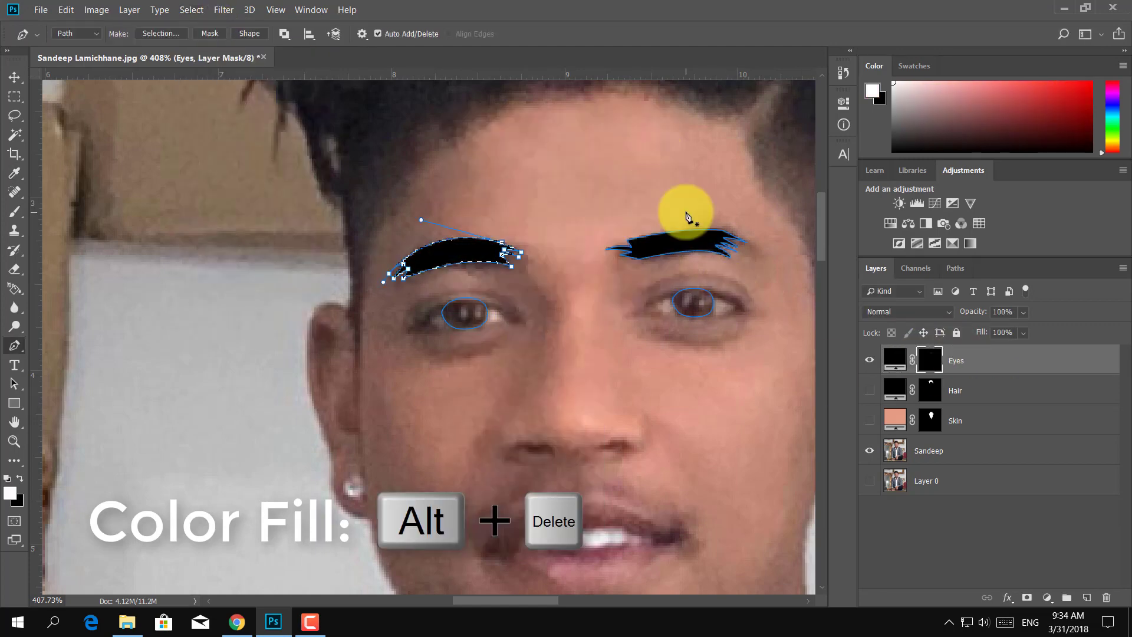
{"action": "left_click", "coordinate": [191, 9]}
{"action": "left_click", "coordinate": [210, 38]}
Step: Turn both eye outlines into selections and fill them black
{"action": "right_click", "coordinate": [455, 309]}
{"action": "left_click", "coordinate": [501, 369]}
{"action": "key", "text": "Return"}
{"action": "key", "text": "alt+Delete"}
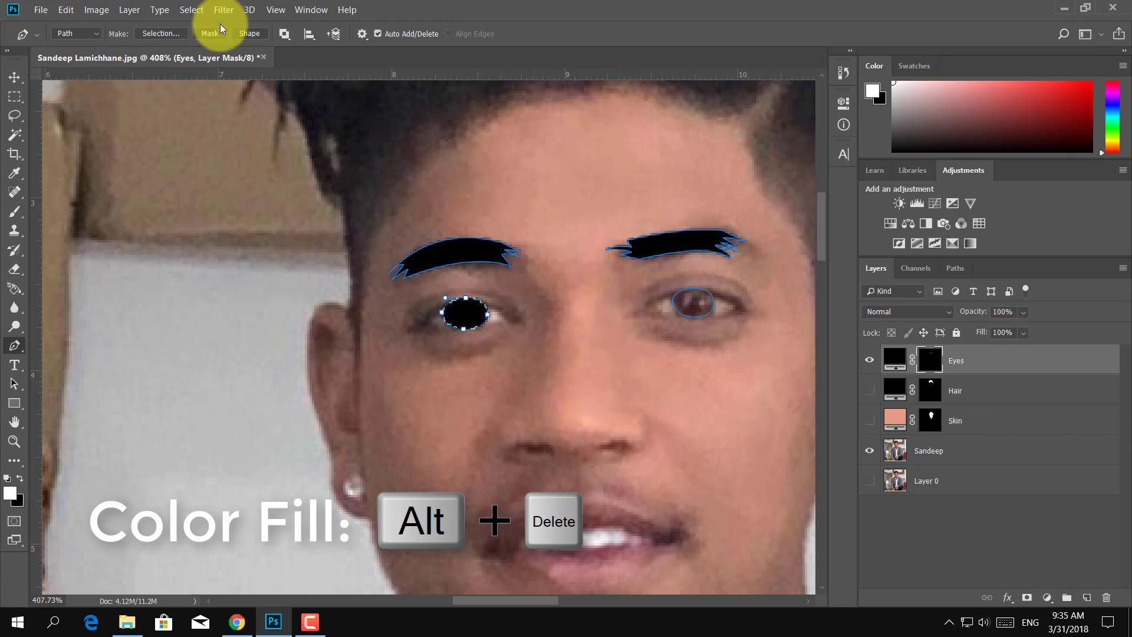
{"action": "right_click", "coordinate": [694, 300]}
{"action": "left_click", "coordinate": [770, 355]}
{"action": "key", "text": "Return"}
{"action": "key", "text": "alt+Delete"}
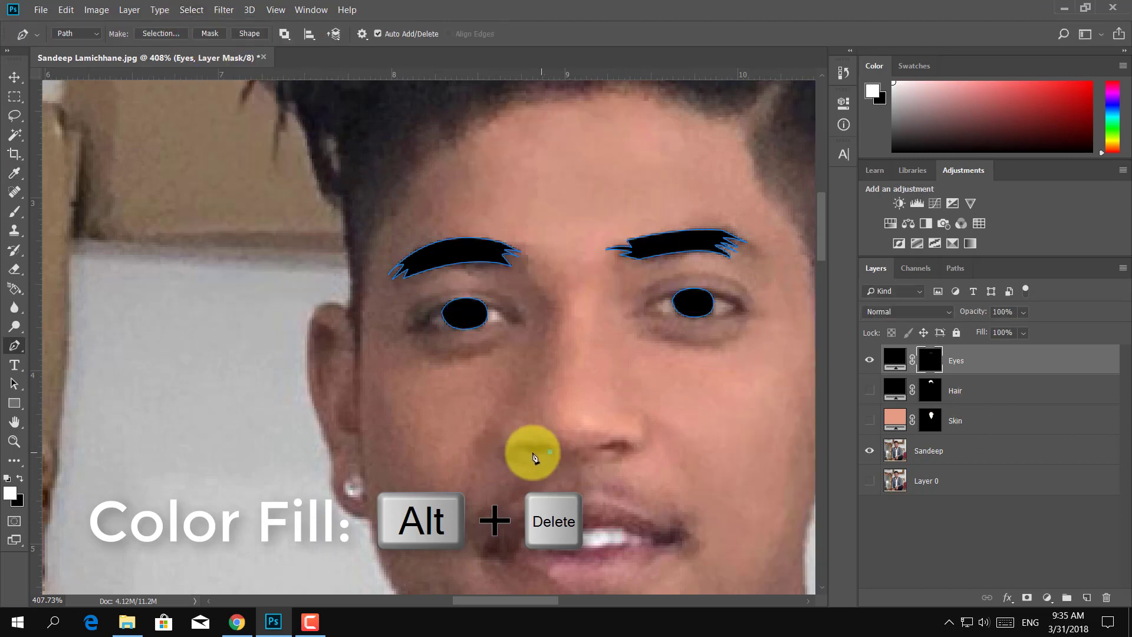
Step: Trace a Pen outline around the right nostril
{"action": "left_click", "coordinate": [517, 447]}
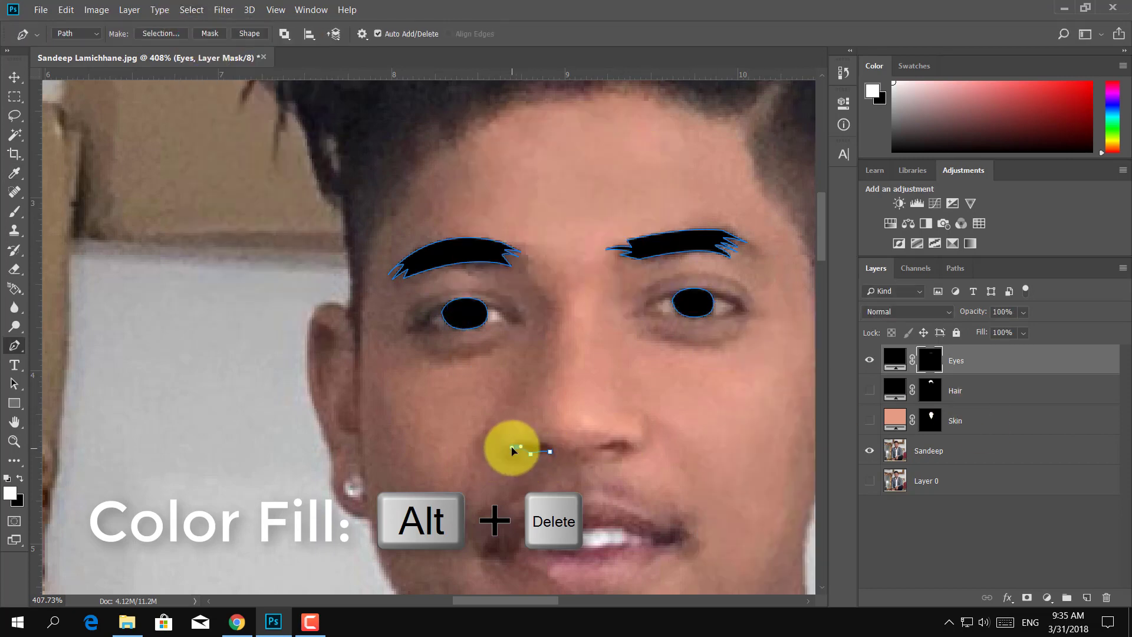
{"action": "right_click", "coordinate": [542, 448]}
{"action": "left_click", "coordinate": [607, 175]}
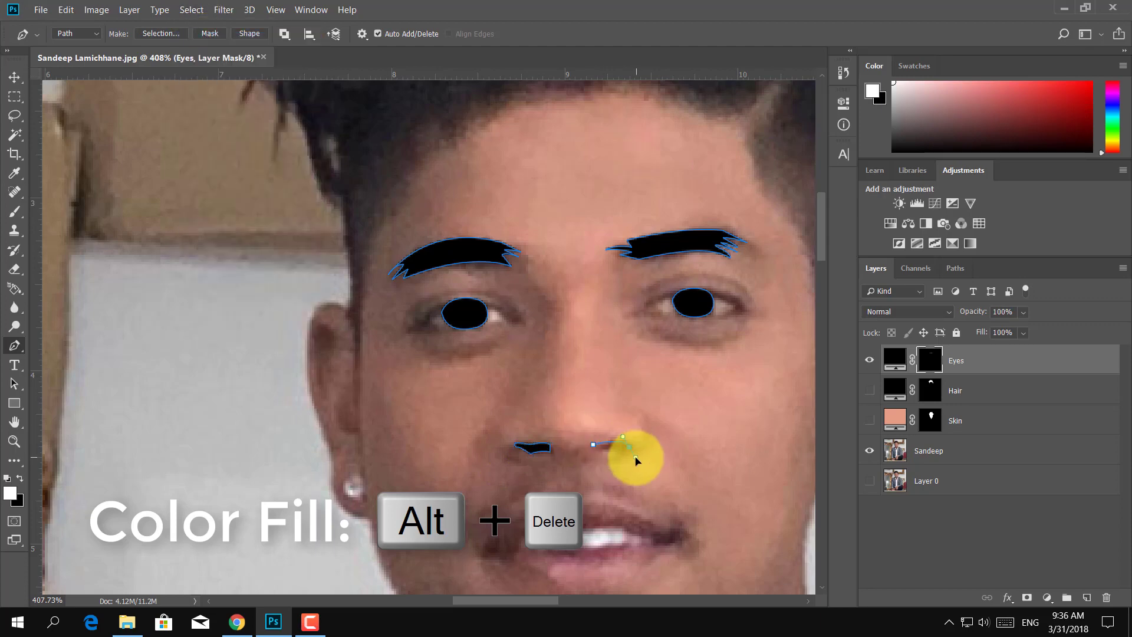
{"action": "left_click", "coordinate": [629, 446]}
{"action": "left_click", "coordinate": [606, 453]}
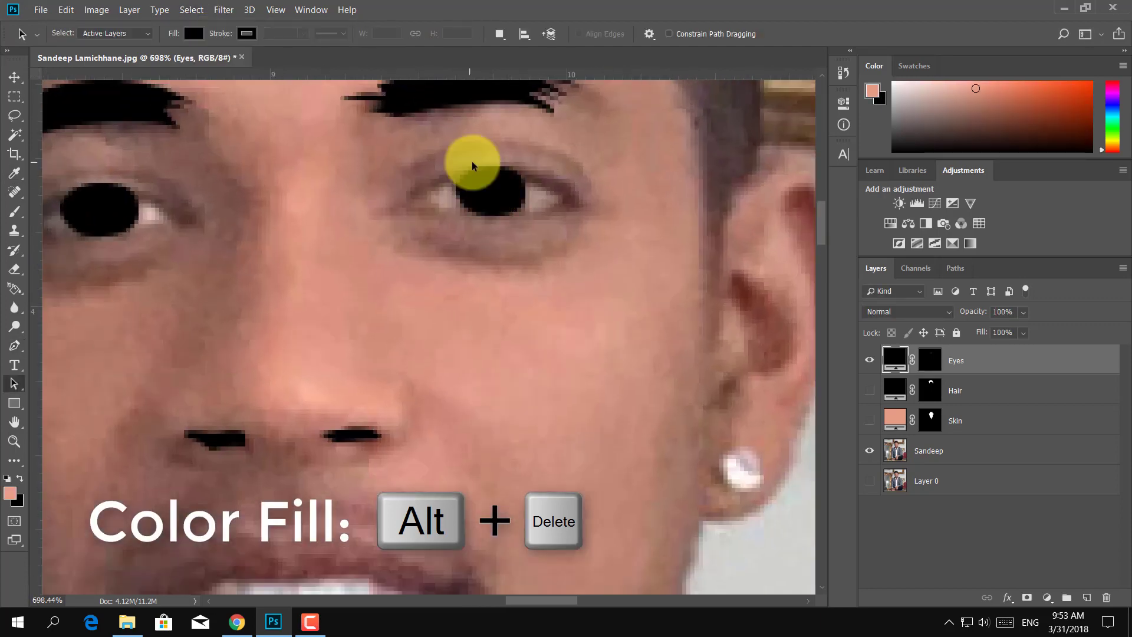
Step: Fill the right eye's upper-lid and under-eye paths with black
{"action": "left_click", "coordinate": [578, 200]}
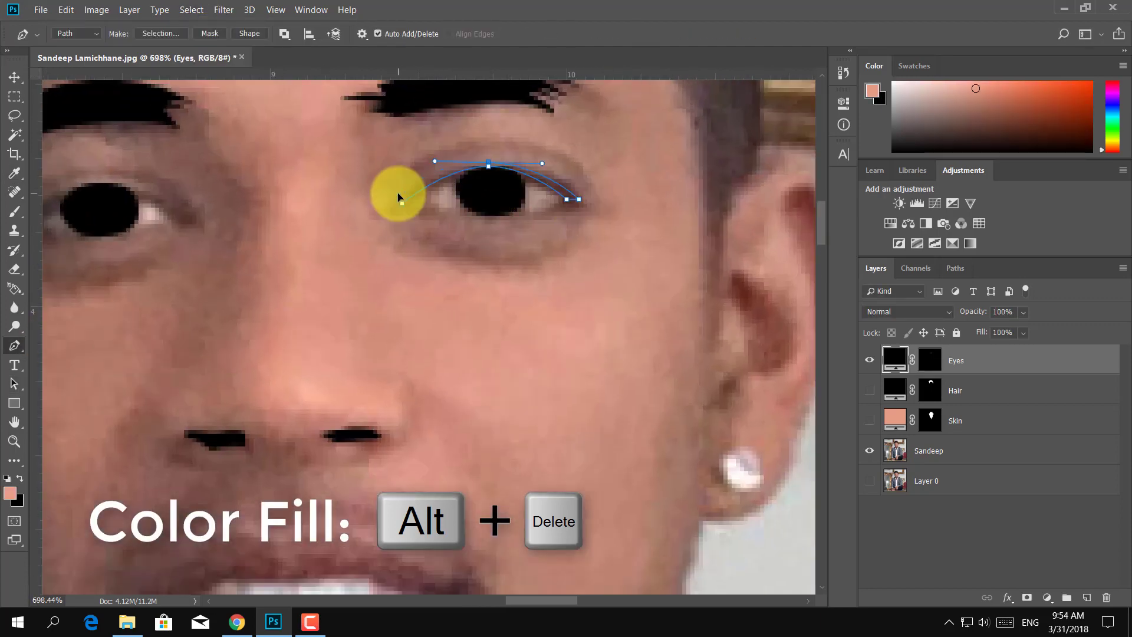
{"action": "key", "text": "ctrl+Return"}
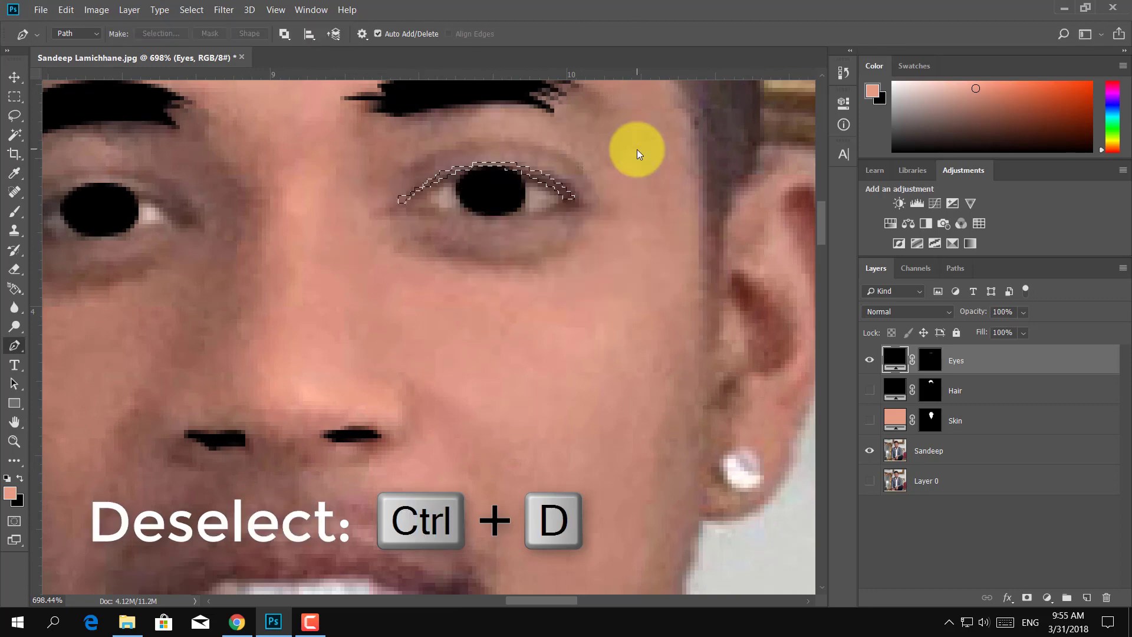
{"action": "key", "text": "alt+BackSpace"}
{"action": "key", "text": "ctrl+d"}
{"action": "left_click", "coordinate": [410, 195]}
{"action": "left_click_drag", "start_coordinate": [492, 218], "coordinate": [548, 224]}
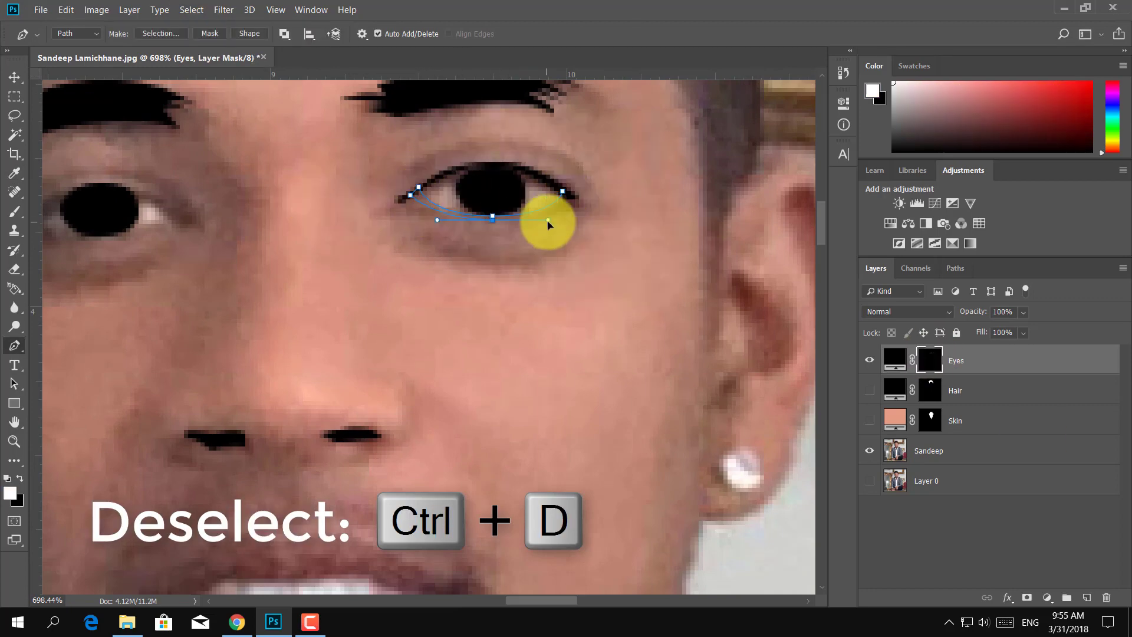
{"action": "left_click", "coordinate": [563, 192]}
{"action": "key", "text": "ctrl+Return"}
{"action": "key", "text": "alt+BackSpace"}
{"action": "key", "text": "ctrl+d"}
Step: Trace an eyelid crease curve above the right eye and make it a selection
{"action": "left_click", "coordinate": [407, 174]}
{"action": "left_click_drag", "start_coordinate": [501, 151], "coordinate": [579, 178]}
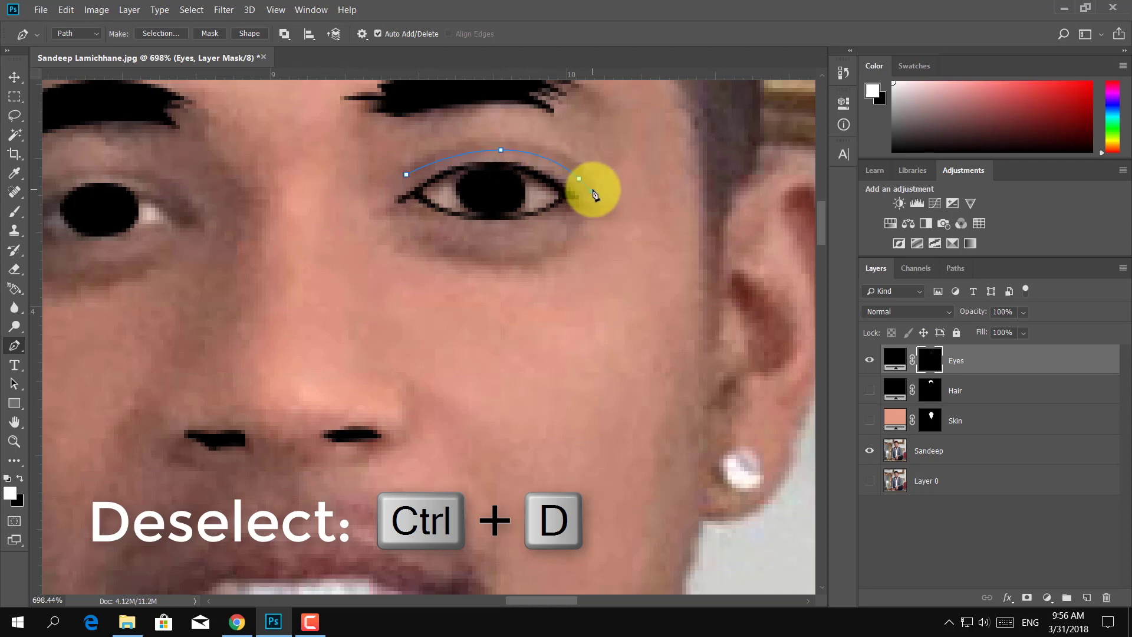
{"action": "left_click", "coordinate": [401, 172]}
{"action": "right_click", "coordinate": [404, 172]}
{"action": "left_click", "coordinate": [436, 203]}
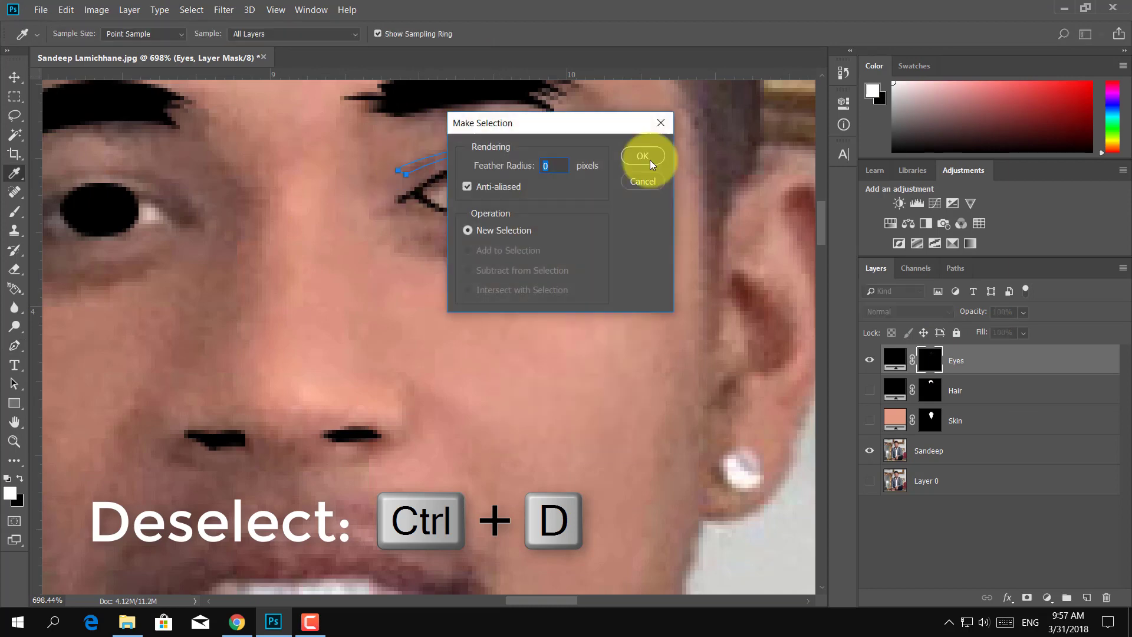
{"action": "left_click", "coordinate": [642, 156]}
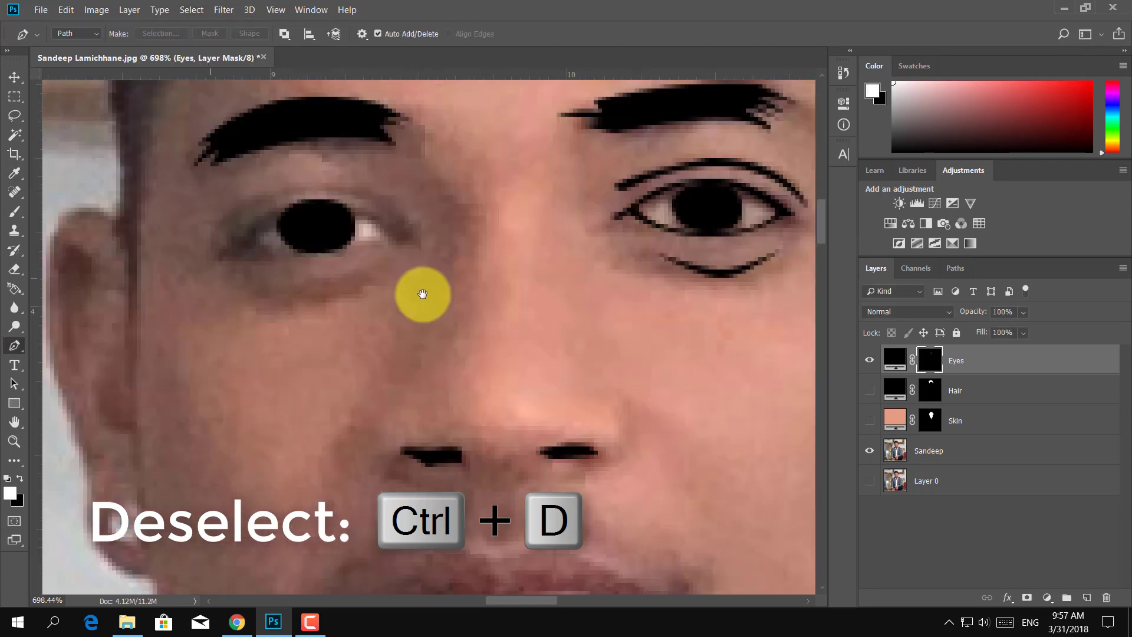
Step: Trace and fill black the left eye's upper and lower lid shapes
{"action": "left_click", "coordinate": [235, 238]}
{"action": "left_click", "coordinate": [354, 207]}
{"action": "right_click", "coordinate": [353, 207]}
{"action": "left_click", "coordinate": [639, 156]}
{"action": "key", "text": "alt+BackSpace"}
{"action": "key", "text": "ctrl+d"}
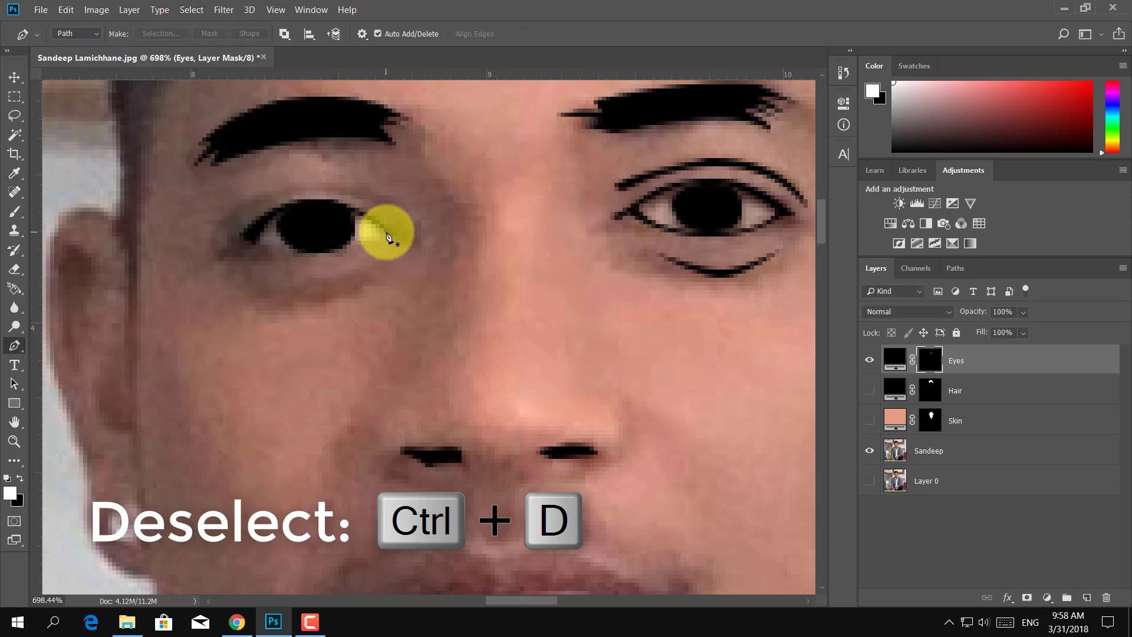
{"action": "left_click", "coordinate": [252, 240]}
{"action": "left_click", "coordinate": [386, 233]}
{"action": "right_click", "coordinate": [386, 232]}
{"action": "left_click", "coordinate": [634, 156]}
{"action": "key", "text": "alt+BackSpace"}
{"action": "key", "text": "ctrl+d"}
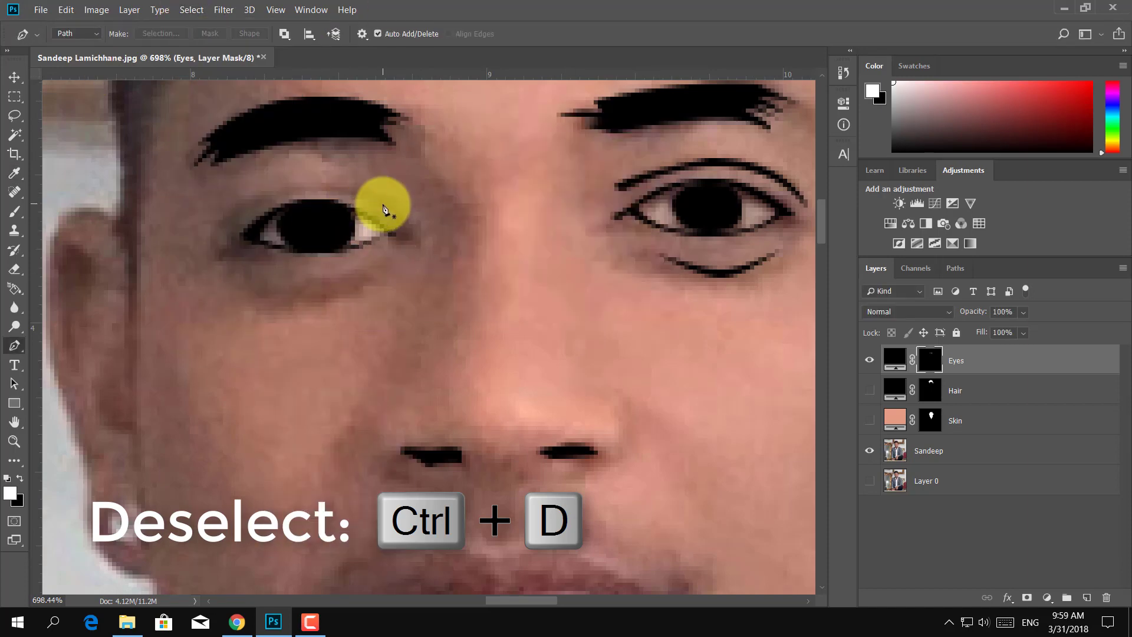
Step: Add a black upper-lid line across the left eye
{"action": "left_click", "coordinate": [383, 209]}
{"action": "left_click", "coordinate": [222, 222]}
{"action": "right_click", "coordinate": [384, 215]}
{"action": "key", "text": "Return"}
{"action": "key", "text": "alt+BackSpace"}
{"action": "key", "text": "ctrl+d"}
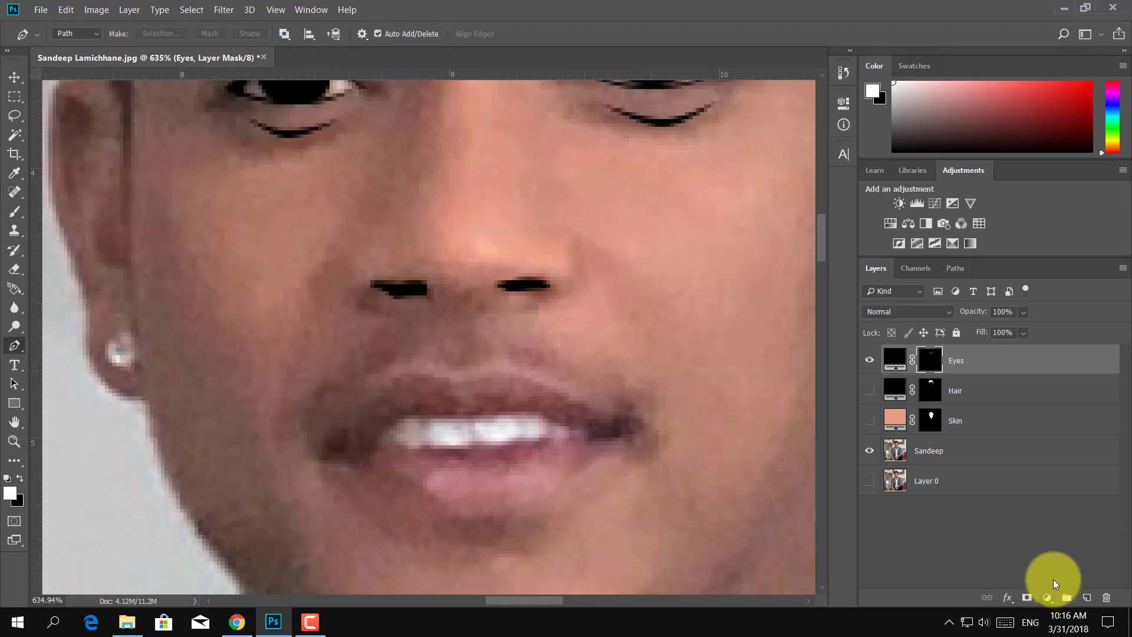
Step: Add a Lines layer and trace a closed path around the left ear's outer edge
{"action": "left_click", "coordinate": [1087, 597]}
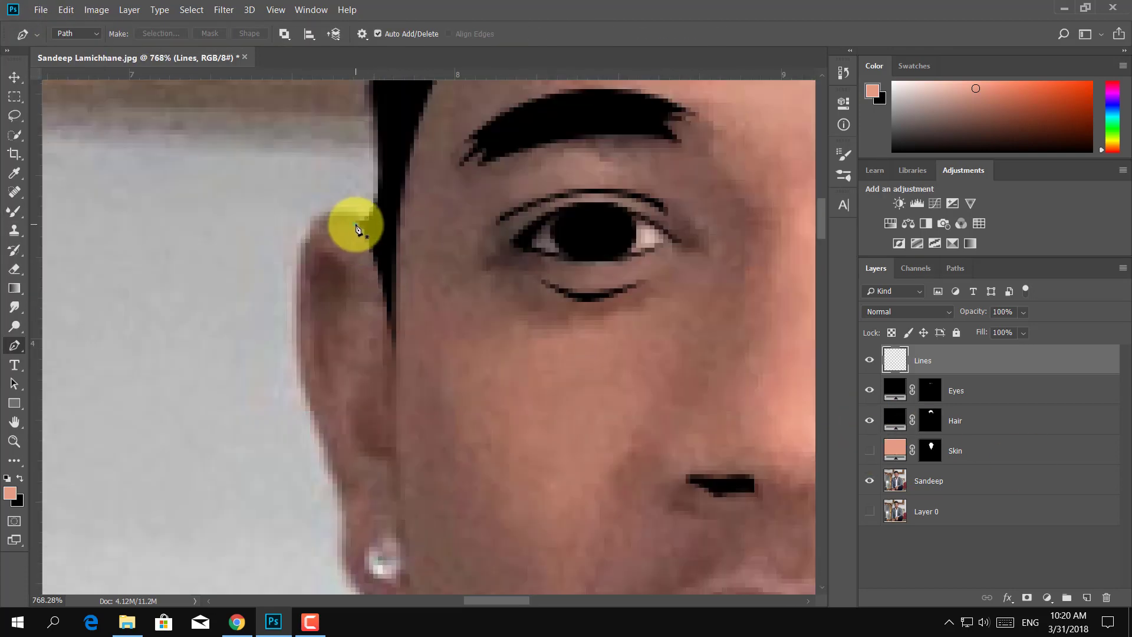
{"action": "left_click", "coordinate": [355, 224]}
{"action": "left_click_drag", "start_coordinate": [305, 374], "coordinate": [331, 564]}
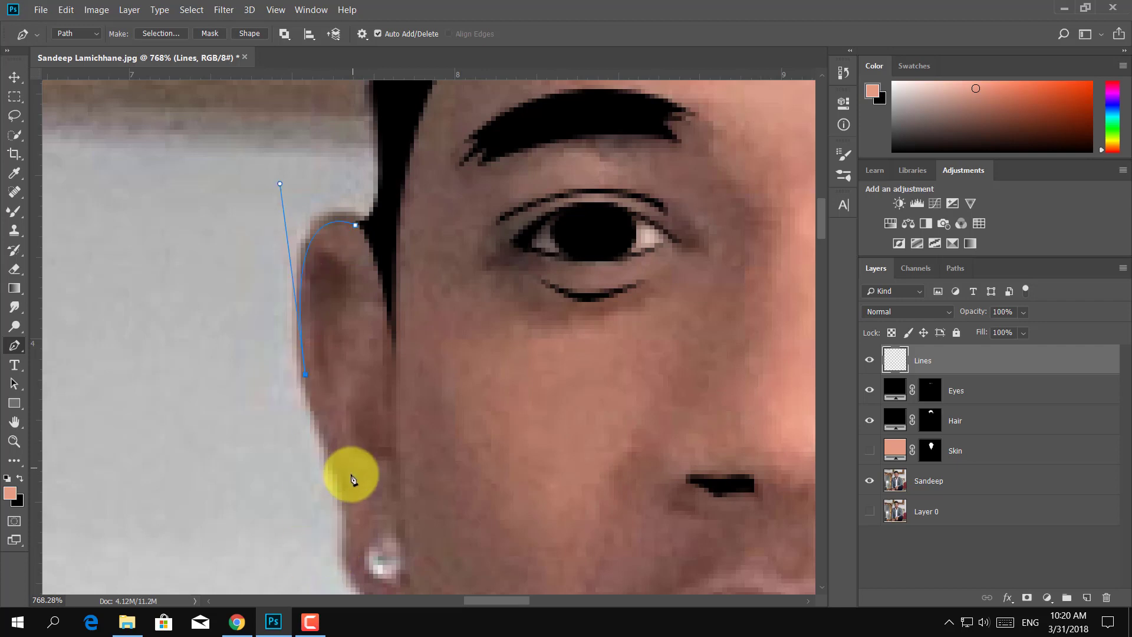
{"action": "left_click", "coordinate": [343, 466]}
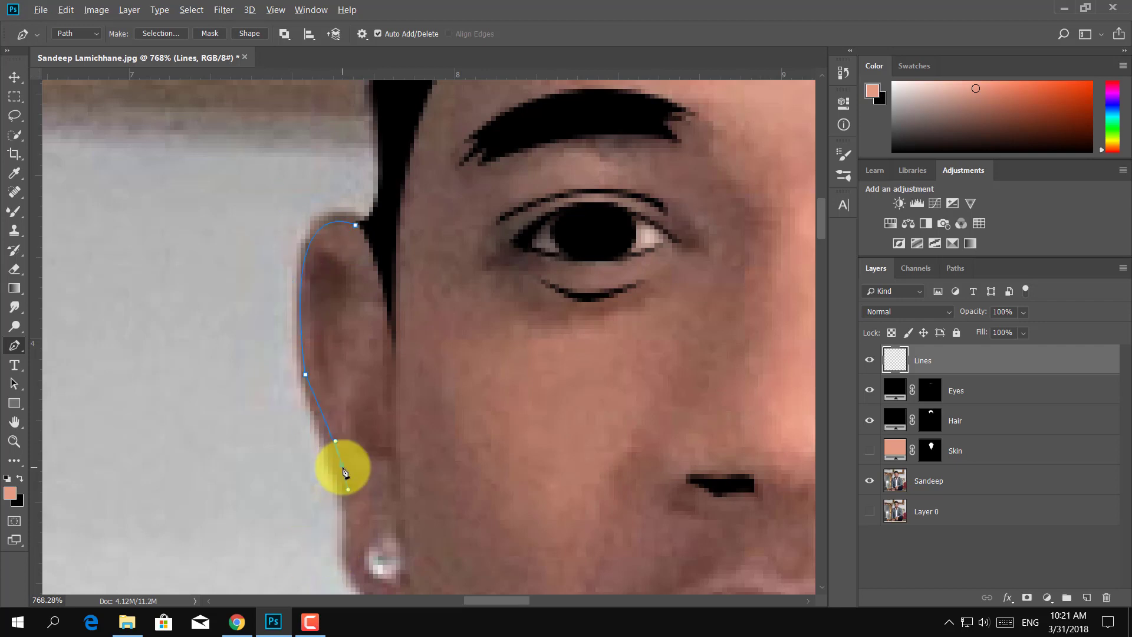
{"action": "scroll", "coordinate": [348, 460], "scroll_direction": "down", "scroll_amount": 3}
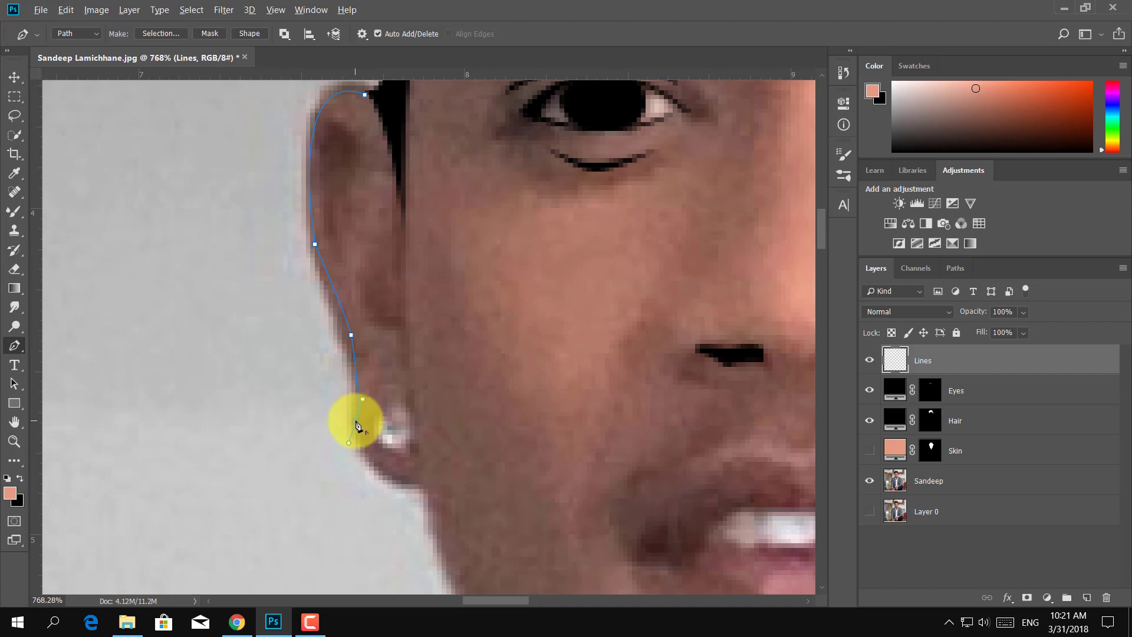
{"action": "left_click_drag", "start_coordinate": [405, 475], "coordinate": [433, 467]}
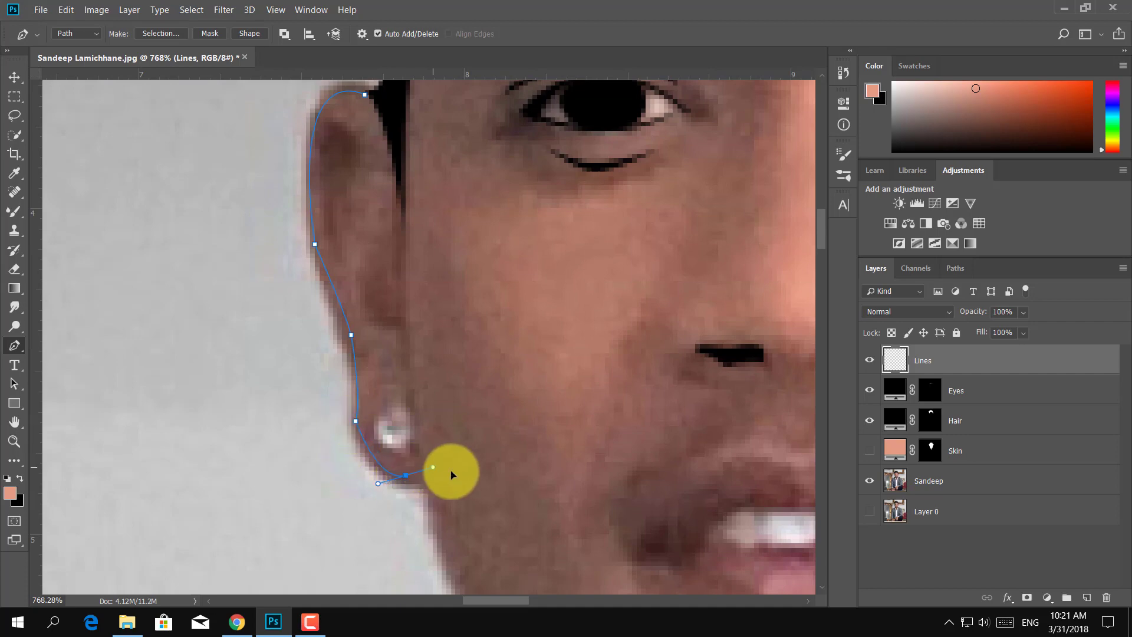
{"action": "left_click", "coordinate": [423, 484]}
{"action": "mouse_move", "coordinate": [351, 439]}
{"action": "left_mouse_down"}
{"action": "mouse_move", "coordinate": [334, 371]}
{"action": "mouse_move", "coordinate": [346, 434]}
{"action": "mouse_move", "coordinate": [349, 361]}
{"action": "left_mouse_up"}
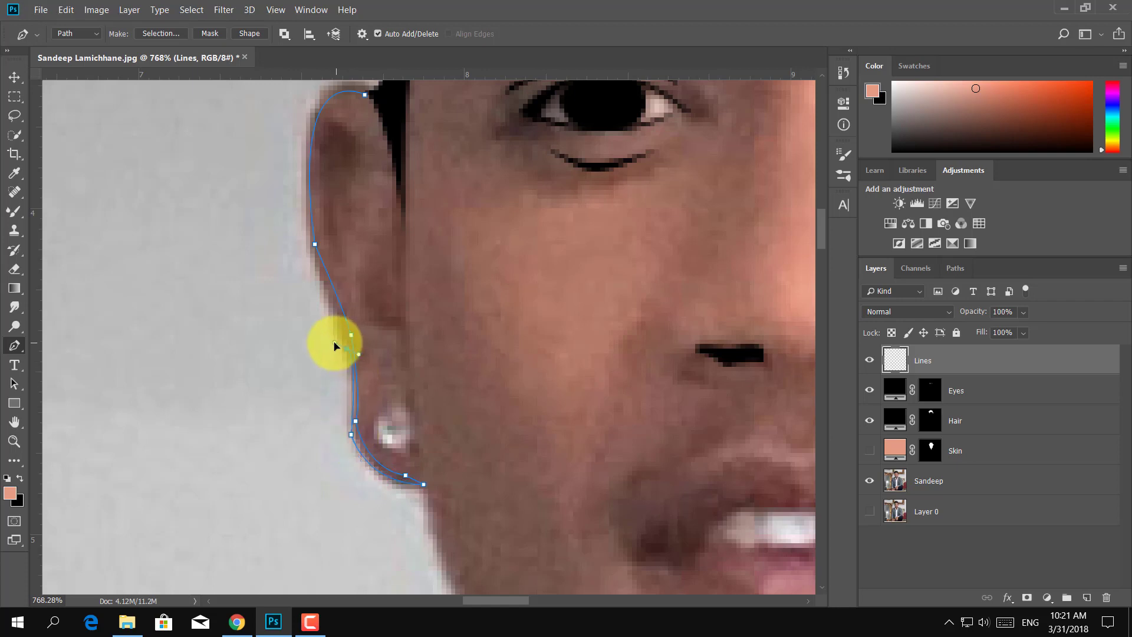
{"action": "mouse_move", "coordinate": [311, 249]}
{"action": "left_mouse_down"}
{"action": "mouse_move", "coordinate": [277, 194]}
{"action": "mouse_move", "coordinate": [303, 186]}
{"action": "left_mouse_up"}
{"action": "scroll", "coordinate": [312, 195], "scroll_direction": "up", "scroll_amount": 2}
{"action": "left_click_drag", "start_coordinate": [340, 153], "coordinate": [399, 181]}
{"action": "left_click", "coordinate": [340, 157]}
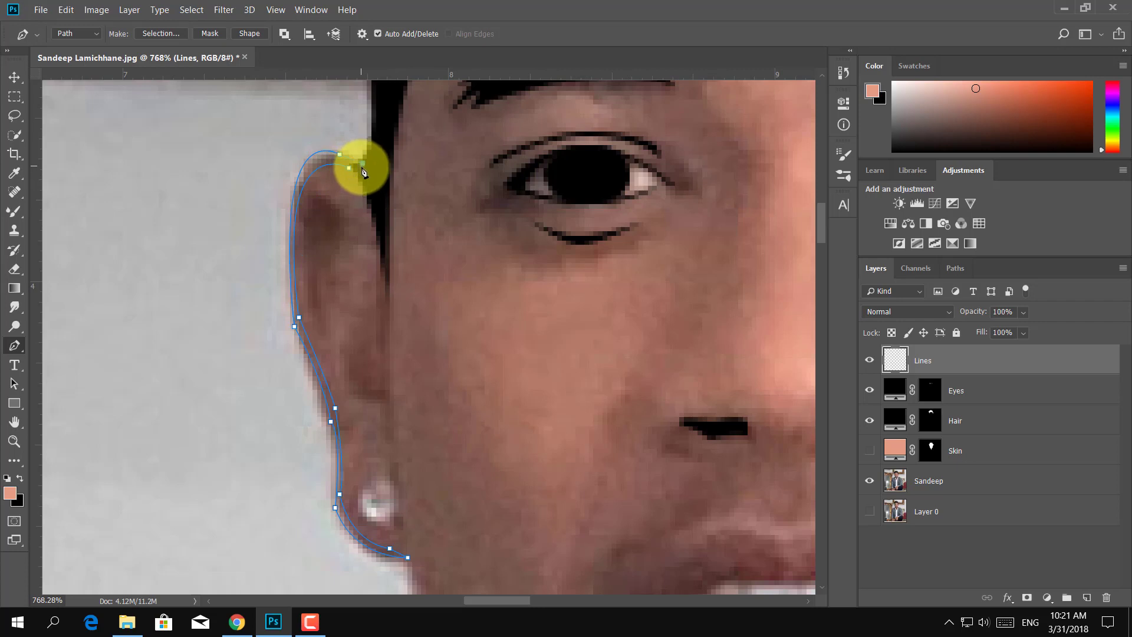
Step: Switch the foreground colour to black and fill the ear path with it
{"action": "right_click", "coordinate": [350, 173]}
{"action": "left_click", "coordinate": [426, 259]}
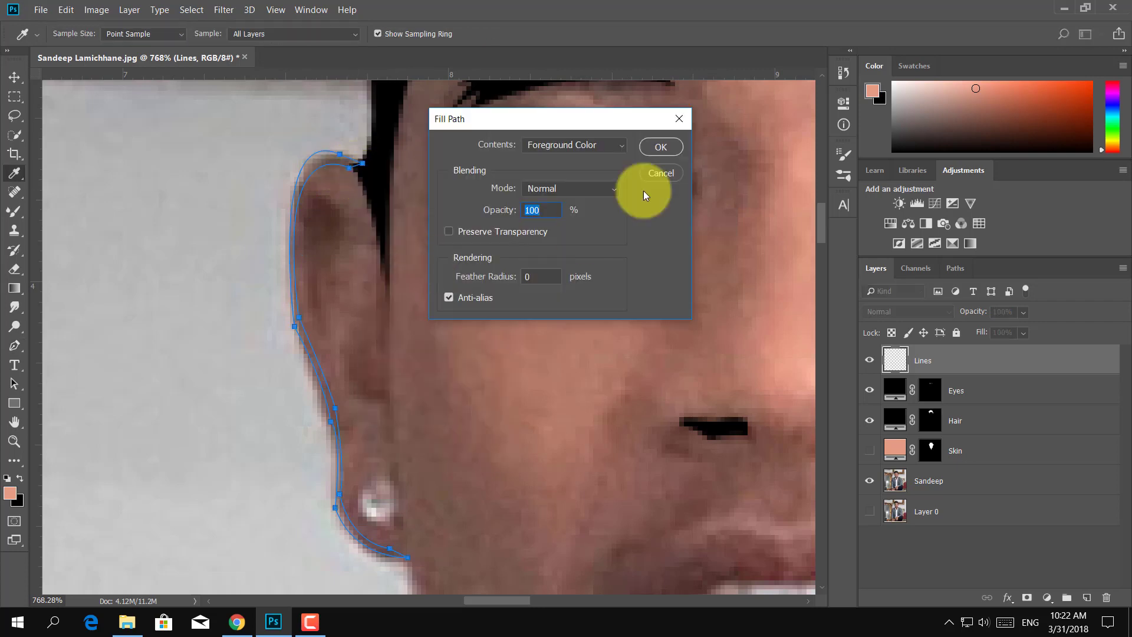
{"action": "left_click", "coordinate": [653, 180]}
{"action": "left_click", "coordinate": [20, 480]}
{"action": "right_click", "coordinate": [445, 197]}
{"action": "left_click", "coordinate": [493, 289]}
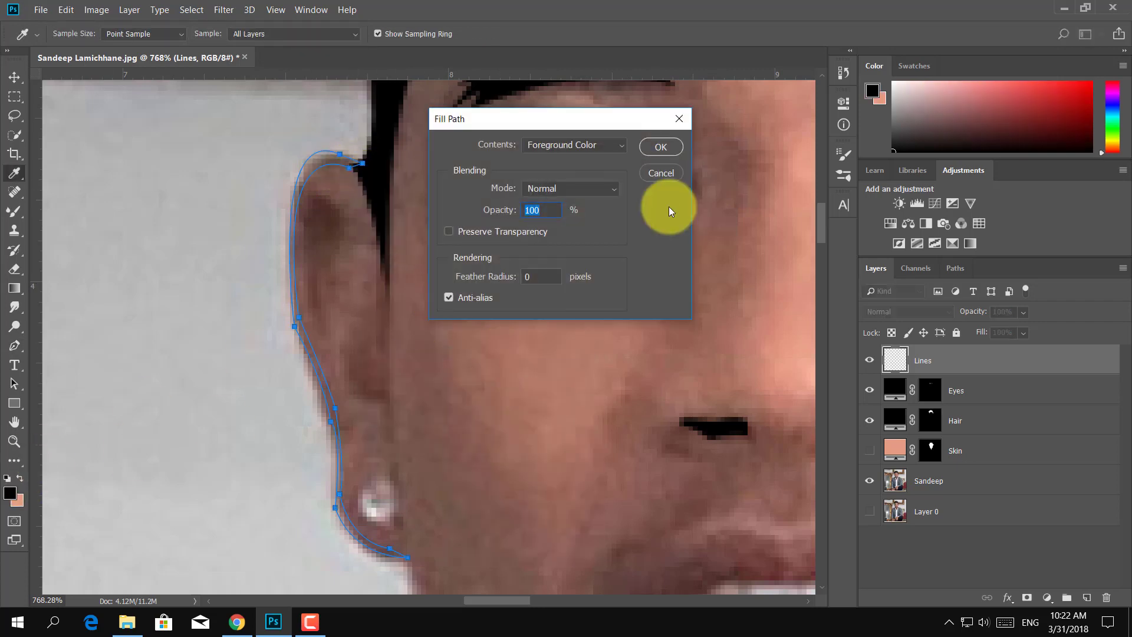
{"action": "left_click", "coordinate": [664, 147]}
{"action": "scroll", "coordinate": [323, 197], "scroll_direction": "down", "scroll_amount": 2}
Step: Start a path below the left ear, curving down the jawline and left neck
{"action": "left_click", "coordinate": [323, 170]}
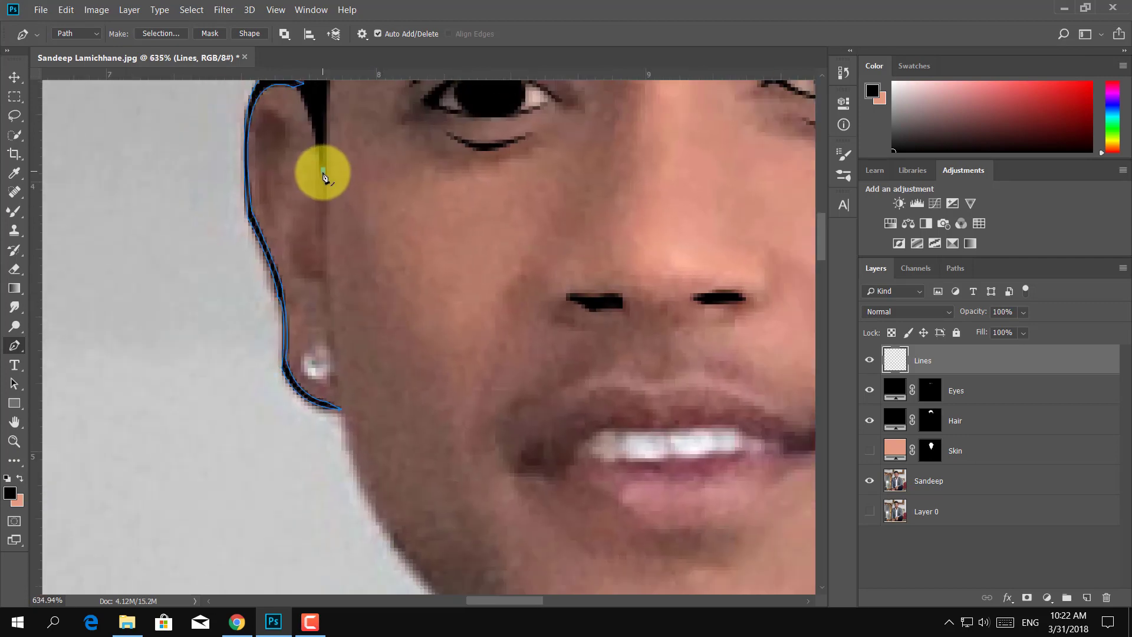
{"action": "mouse_move", "coordinate": [372, 500]}
{"action": "left_mouse_down"}
{"action": "mouse_move", "coordinate": [405, 520]}
{"action": "mouse_move", "coordinate": [333, 252]}
{"action": "left_mouse_up"}
{"action": "left_click", "coordinate": [869, 451]}
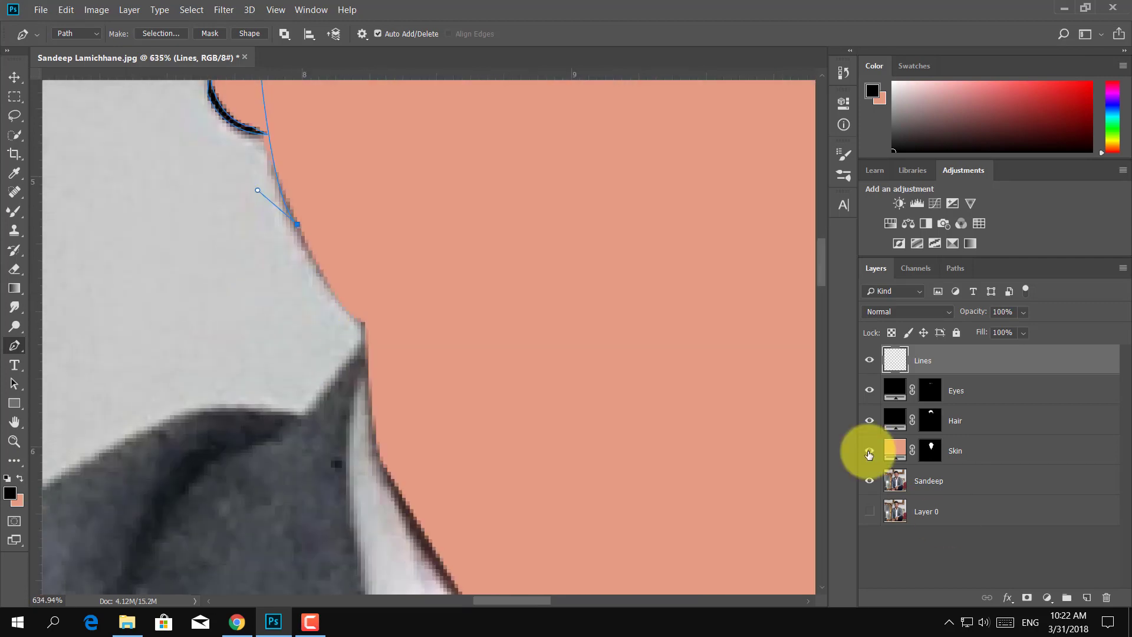
{"action": "left_click", "coordinate": [365, 323]}
{"action": "left_click", "coordinate": [366, 356]}
{"action": "scroll", "coordinate": [442, 396], "scroll_direction": "down", "scroll_amount": 3}
{"action": "left_click_drag", "start_coordinate": [474, 461], "coordinate": [565, 548]}
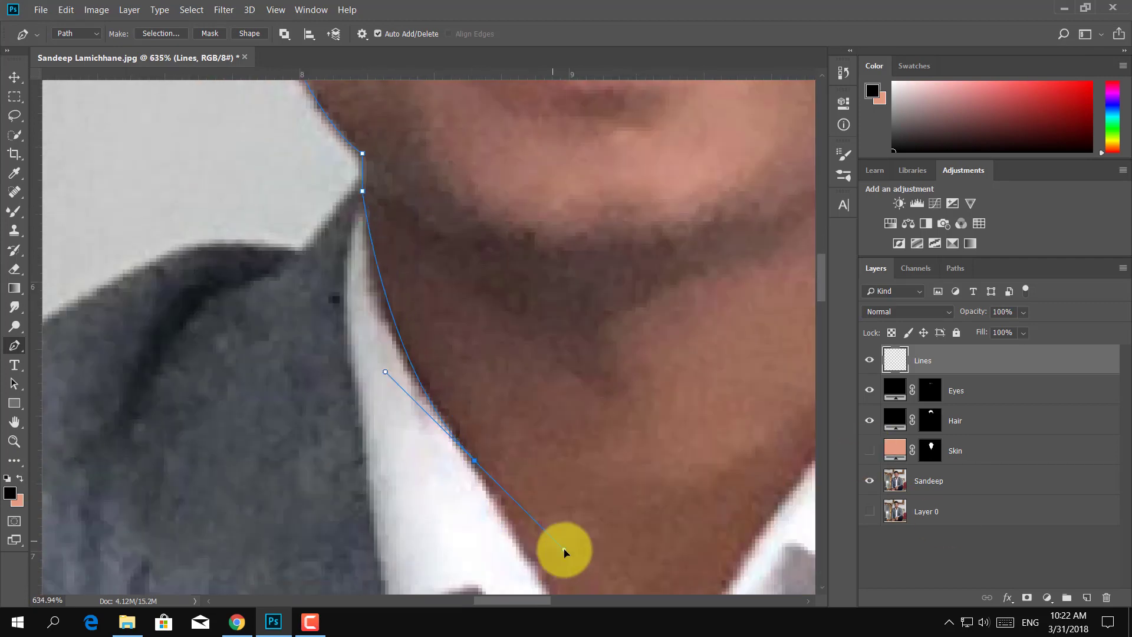
{"action": "left_click_drag", "start_coordinate": [524, 428], "coordinate": [440, 130]}
Step: Trace the path around the collar V down to its bottom point
{"action": "left_click", "coordinate": [405, 191]}
{"action": "left_click", "coordinate": [520, 412]}
{"action": "left_click", "coordinate": [517, 442]}
{"action": "left_click", "coordinate": [502, 449]}
{"action": "left_click", "coordinate": [550, 494]}
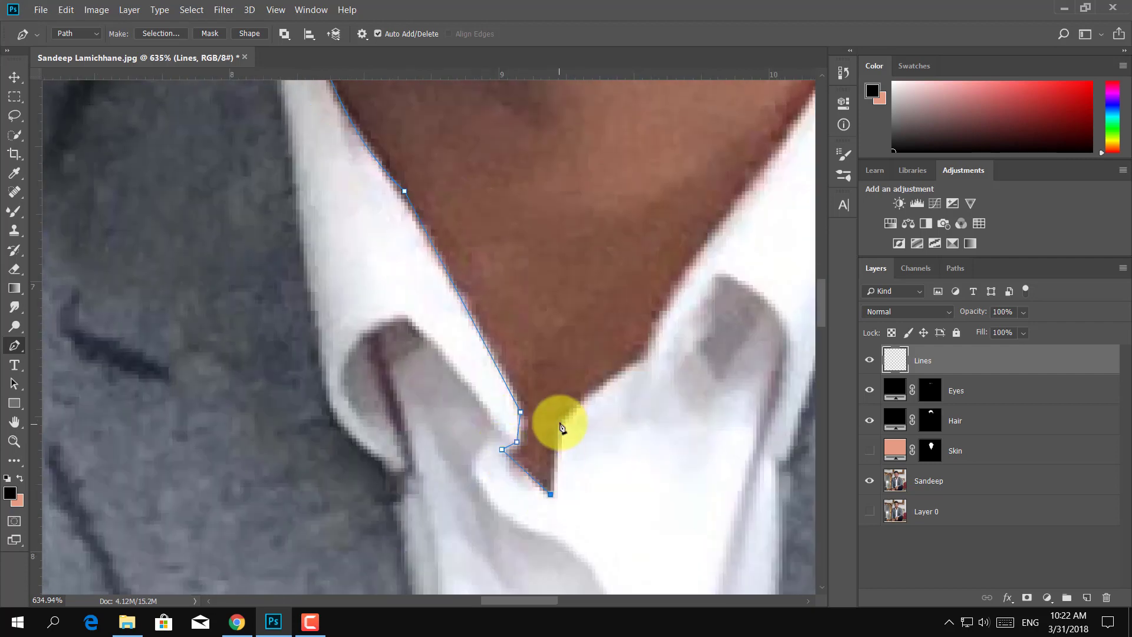
{"action": "left_click", "coordinate": [644, 352]}
Step: Continue the path up the right collar and neck toward the right ear, then close it
{"action": "left_click_drag", "start_coordinate": [761, 172], "coordinate": [797, 93]}
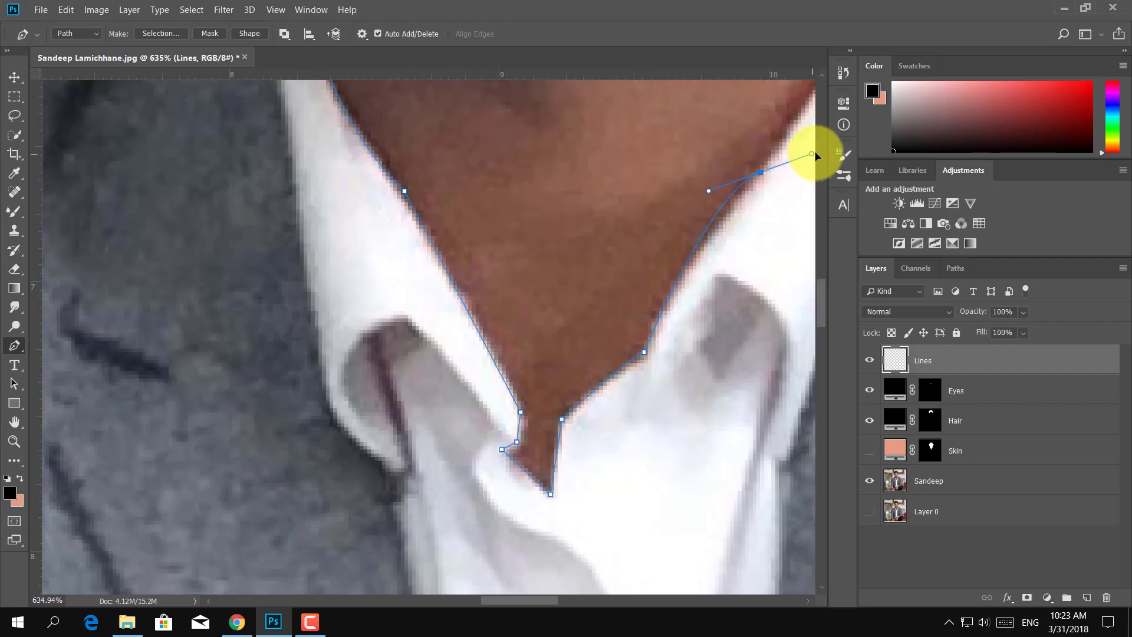
{"action": "left_click_drag", "start_coordinate": [715, 173], "coordinate": [537, 469]}
{"action": "left_click", "coordinate": [630, 323]}
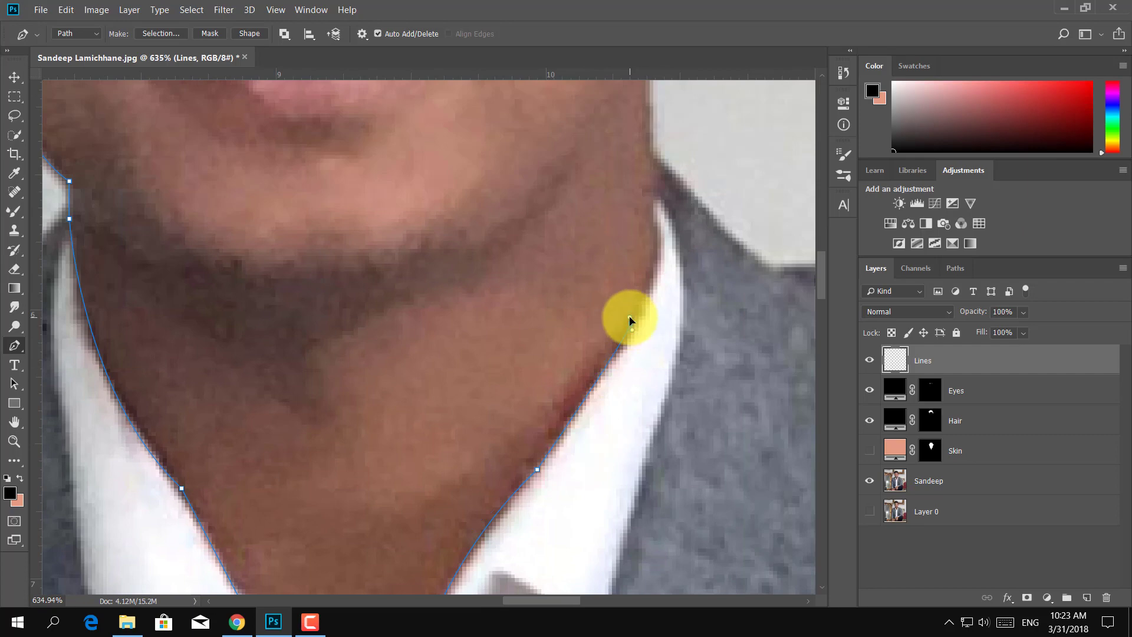
{"action": "left_click_drag", "start_coordinate": [653, 207], "coordinate": [642, 146]}
{"action": "left_click", "coordinate": [650, 155]}
{"action": "left_click_drag", "start_coordinate": [652, 18], "coordinate": [617, 293]}
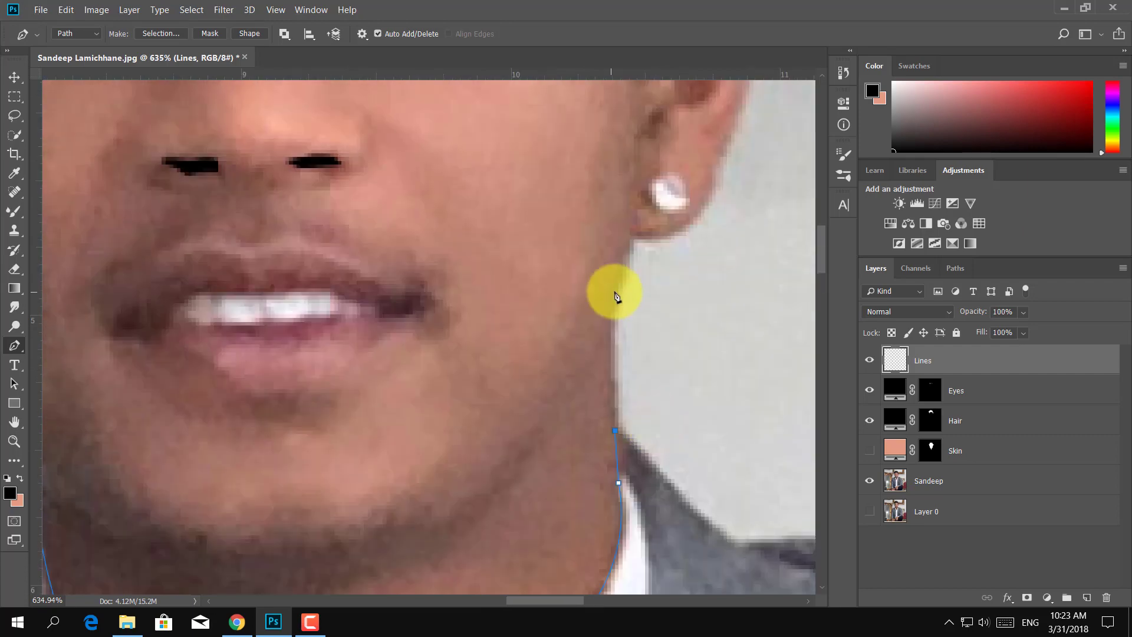
{"action": "left_click_drag", "start_coordinate": [634, 231], "coordinate": [667, 189]}
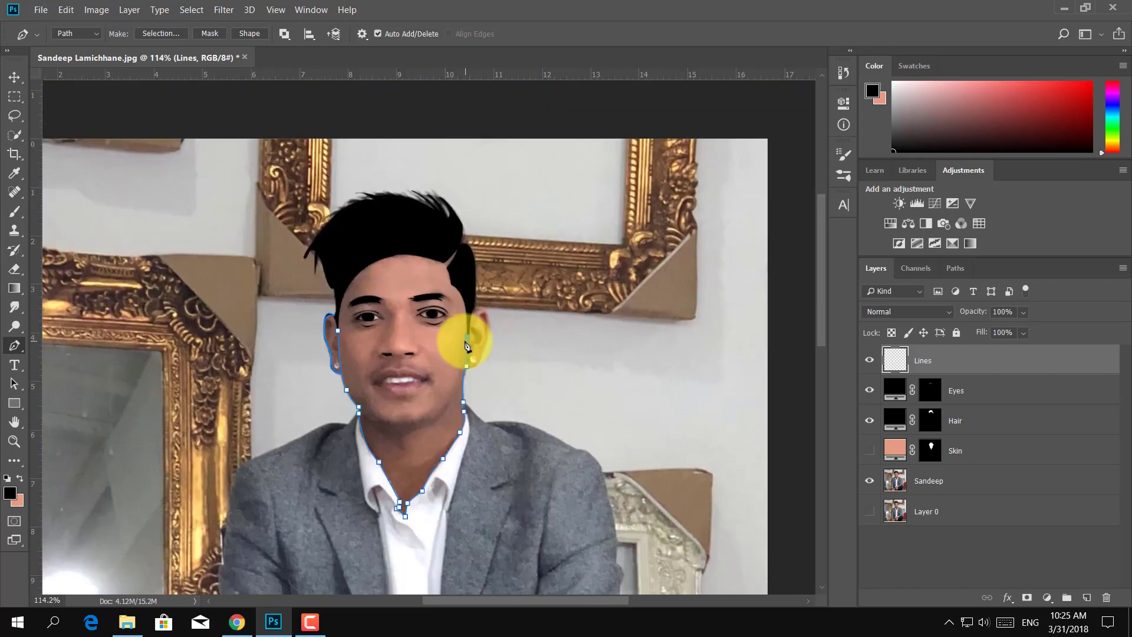
{"action": "left_click", "coordinate": [466, 341]}
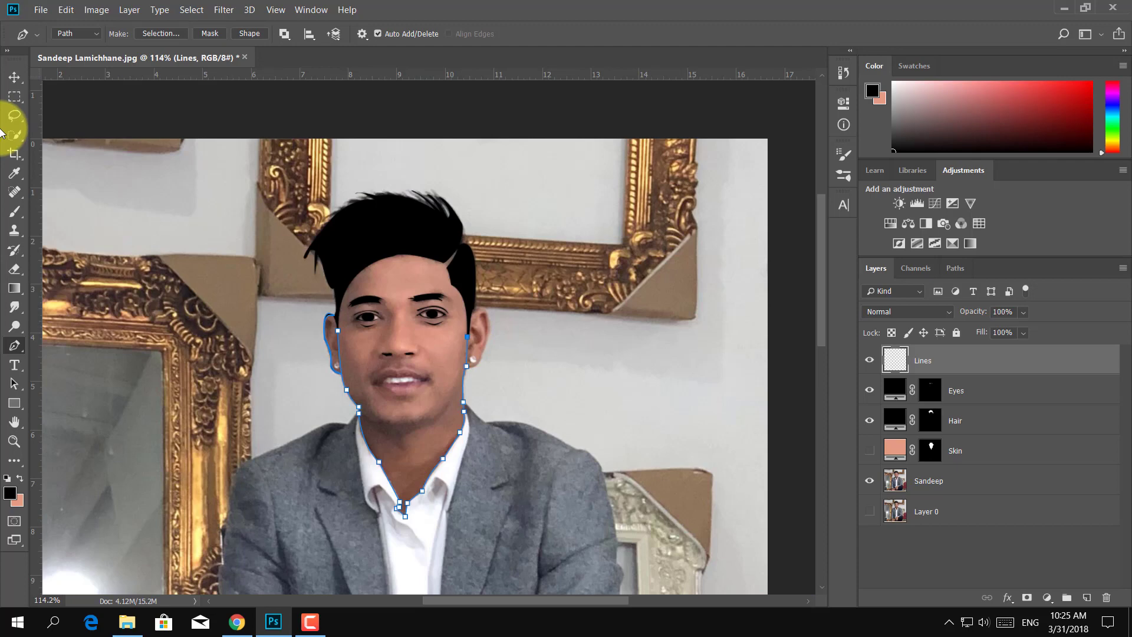
Step: Set the brush to 7 px and stroke the neck and collar path with it
{"action": "left_click", "coordinate": [15, 211]}
{"action": "left_click", "coordinate": [65, 33]}
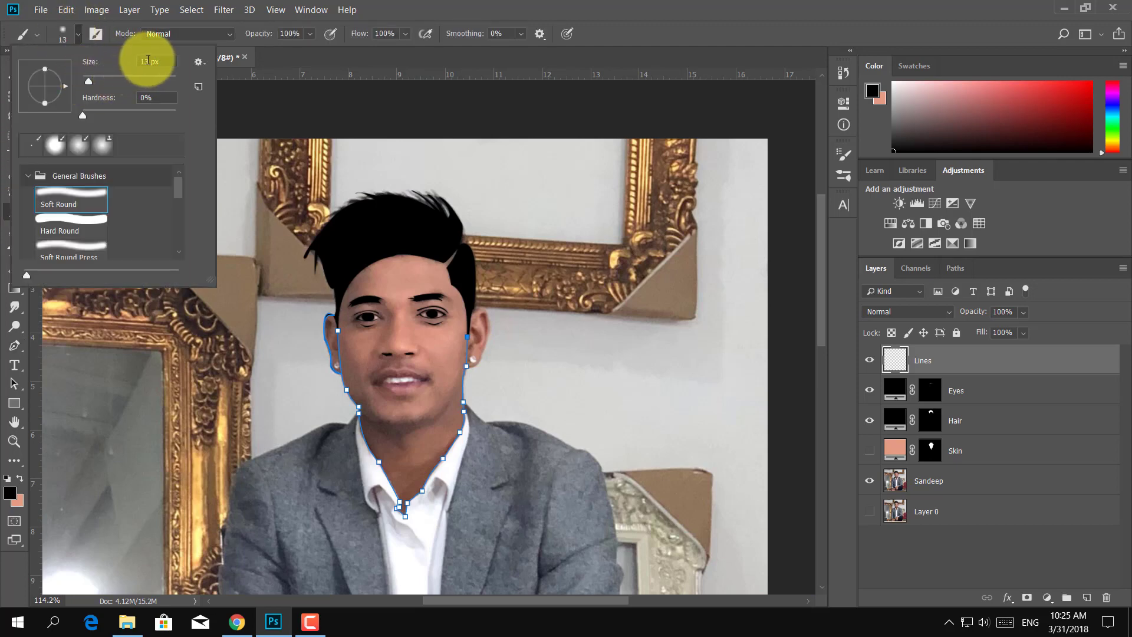
{"action": "double_click", "coordinate": [149, 61]}
{"action": "type", "text": "7"}
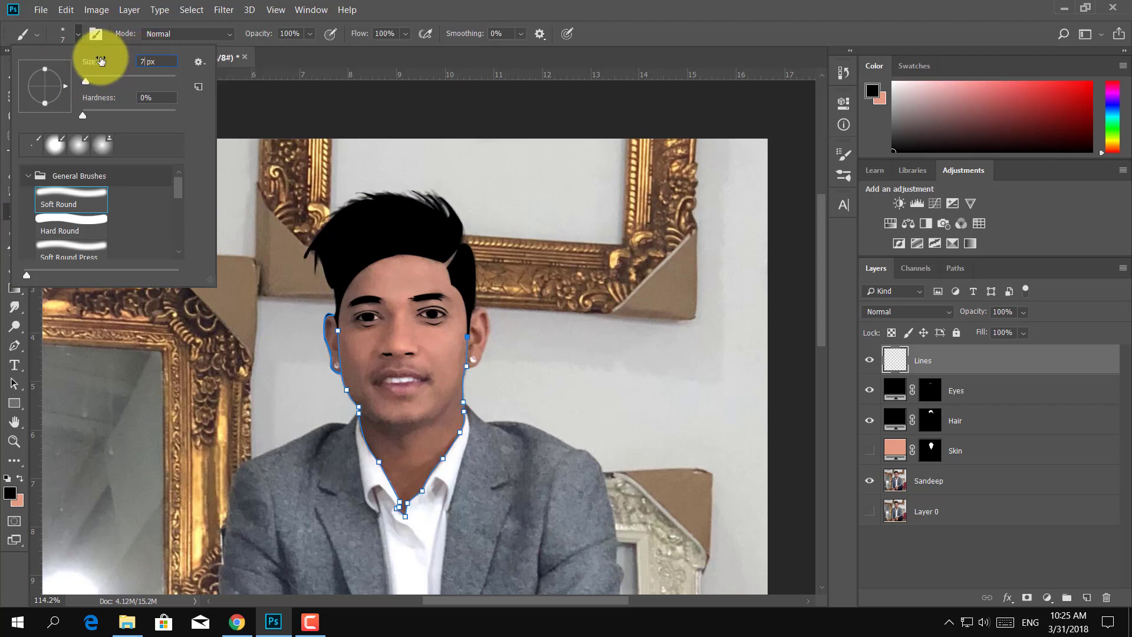
{"action": "key", "text": "Return"}
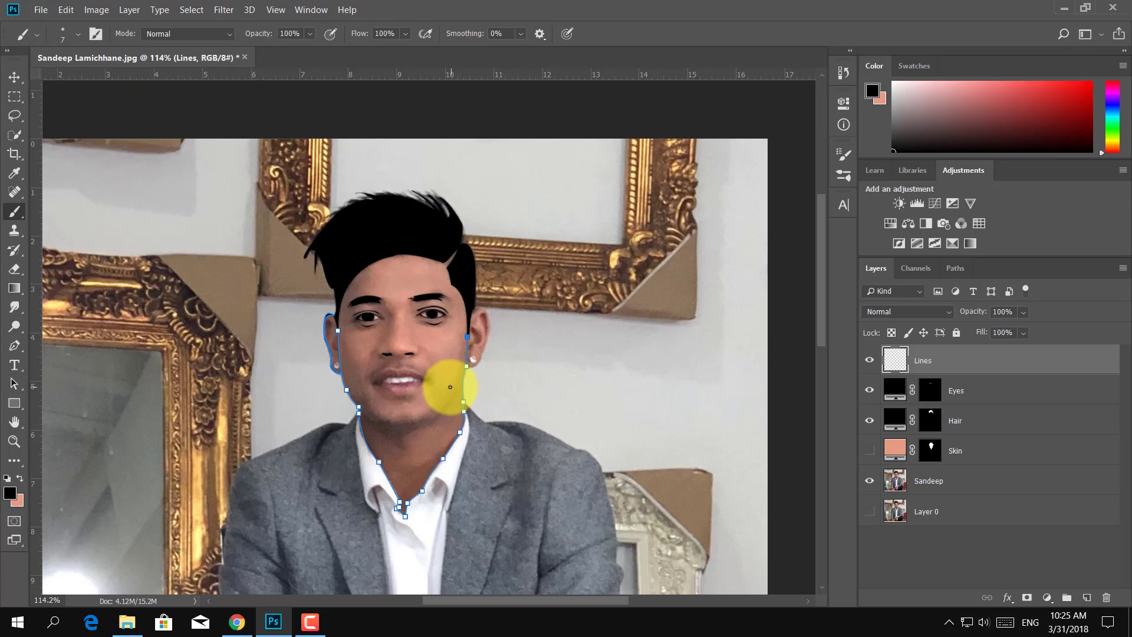
{"action": "key", "text": "p"}
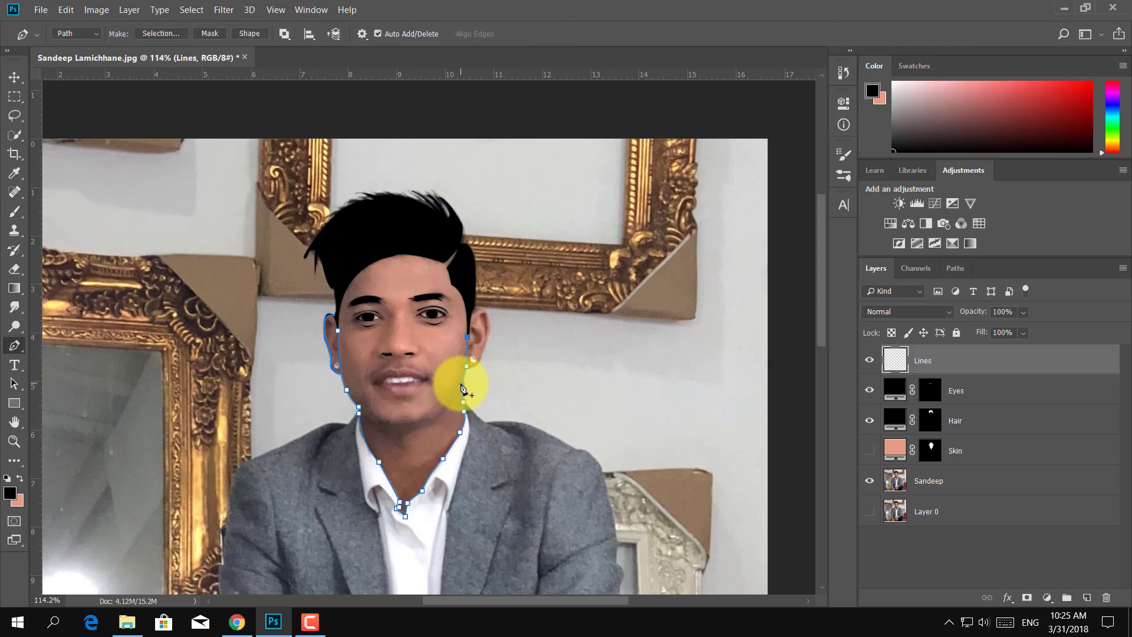
{"action": "right_click", "coordinate": [462, 385]}
{"action": "left_click", "coordinate": [516, 190]}
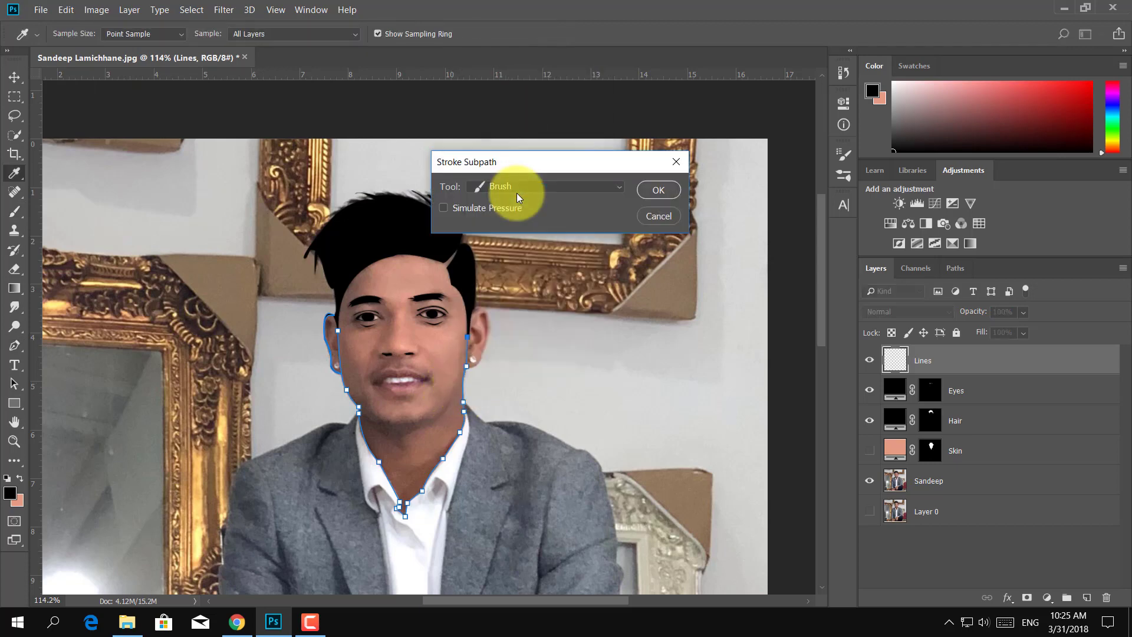
{"action": "left_click", "coordinate": [653, 187]}
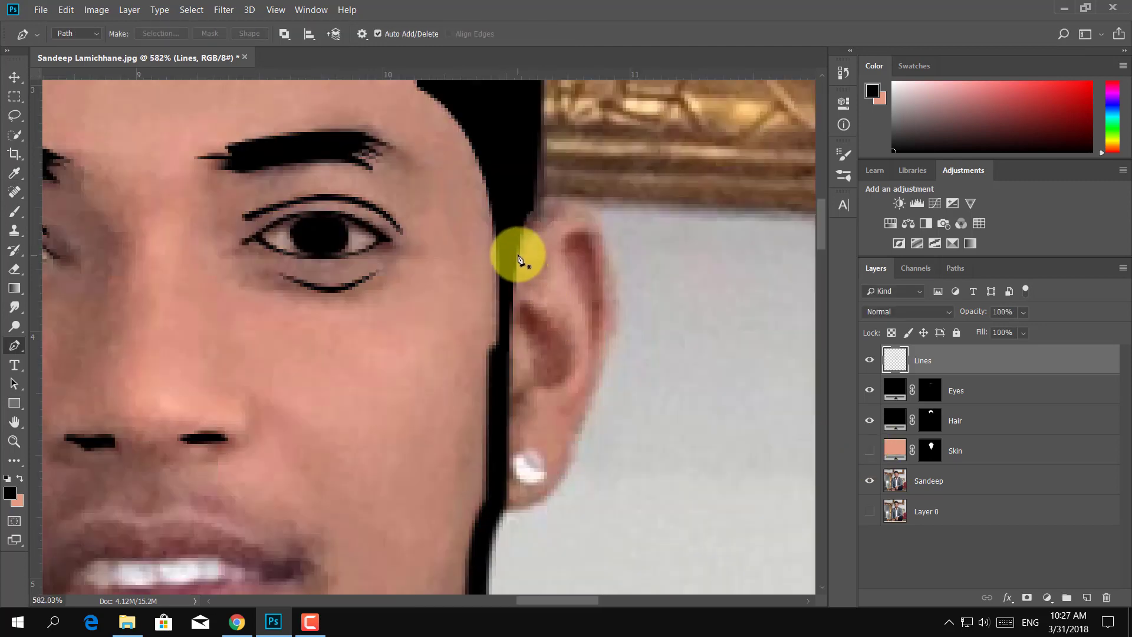
Step: Begin a new path curving over the top and down the back of the right ear
{"action": "left_click", "coordinate": [517, 255]}
{"action": "left_click_drag", "start_coordinate": [595, 221], "coordinate": [648, 241]}
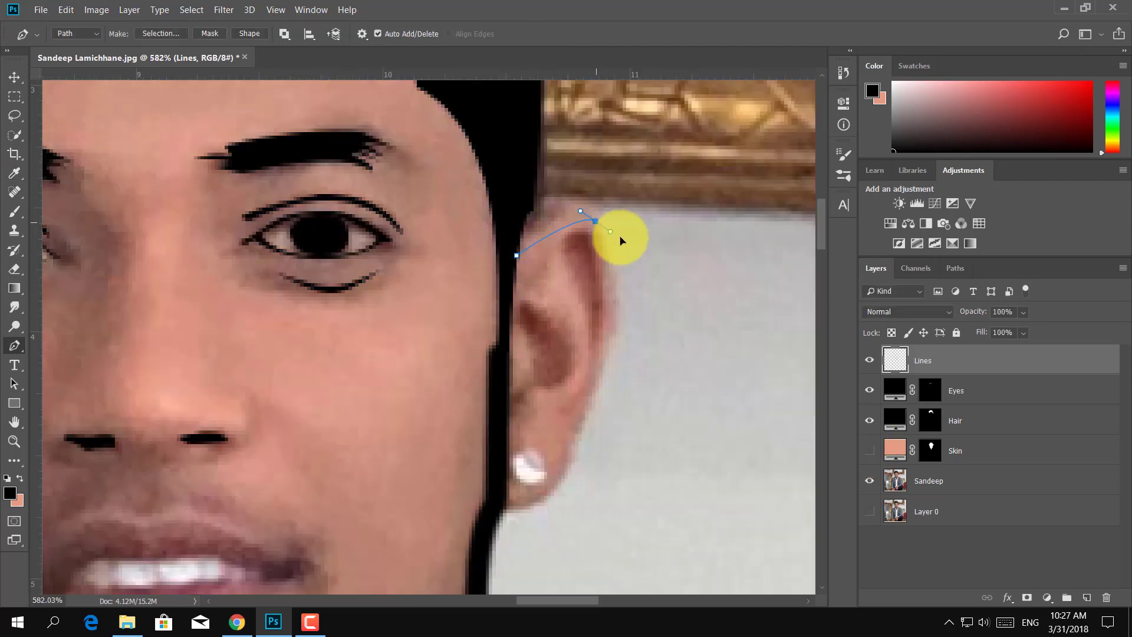
{"action": "left_click_drag", "start_coordinate": [605, 341], "coordinate": [578, 439]}
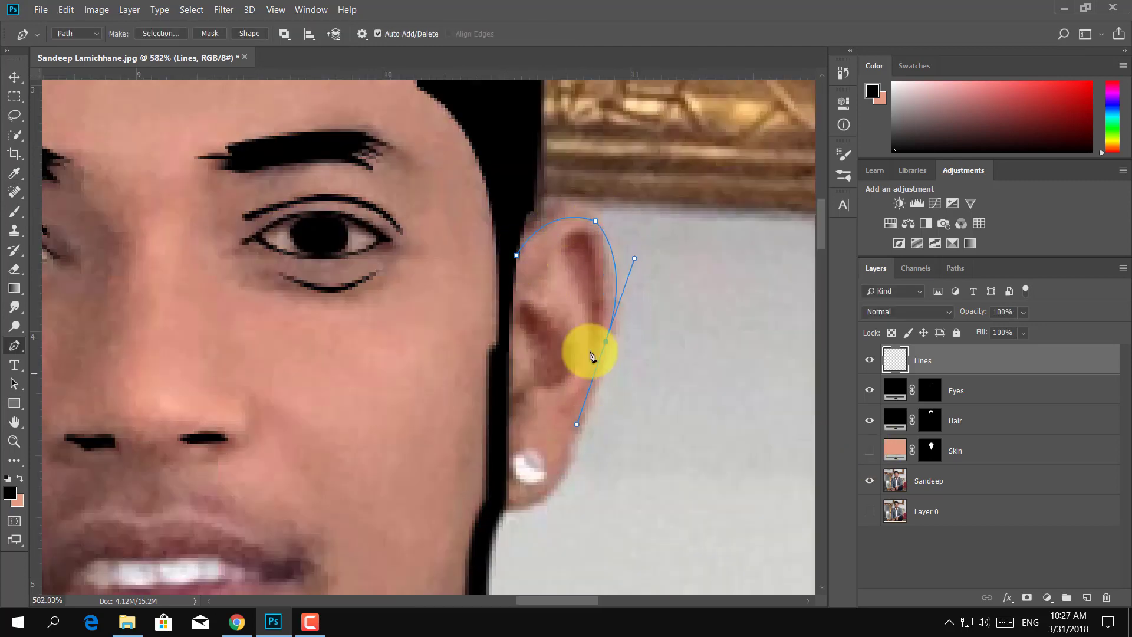
Step: Finish the right ear outline path around the lobe and stroke it in black
{"action": "left_click_drag", "start_coordinate": [506, 505], "coordinate": [467, 503]}
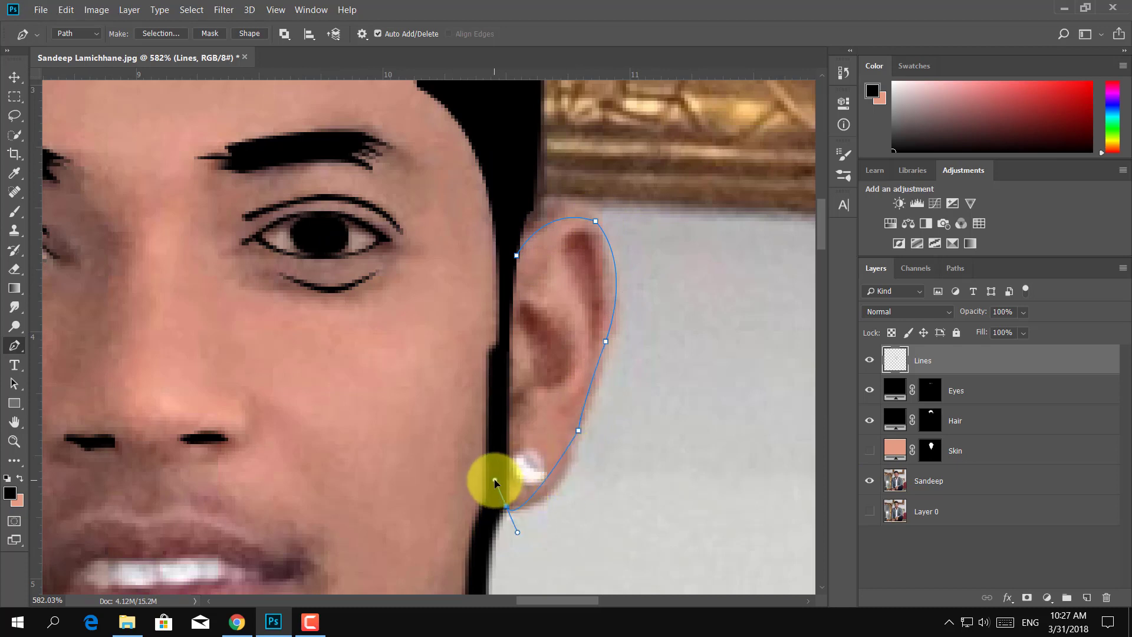
{"action": "left_click", "coordinate": [496, 509]}
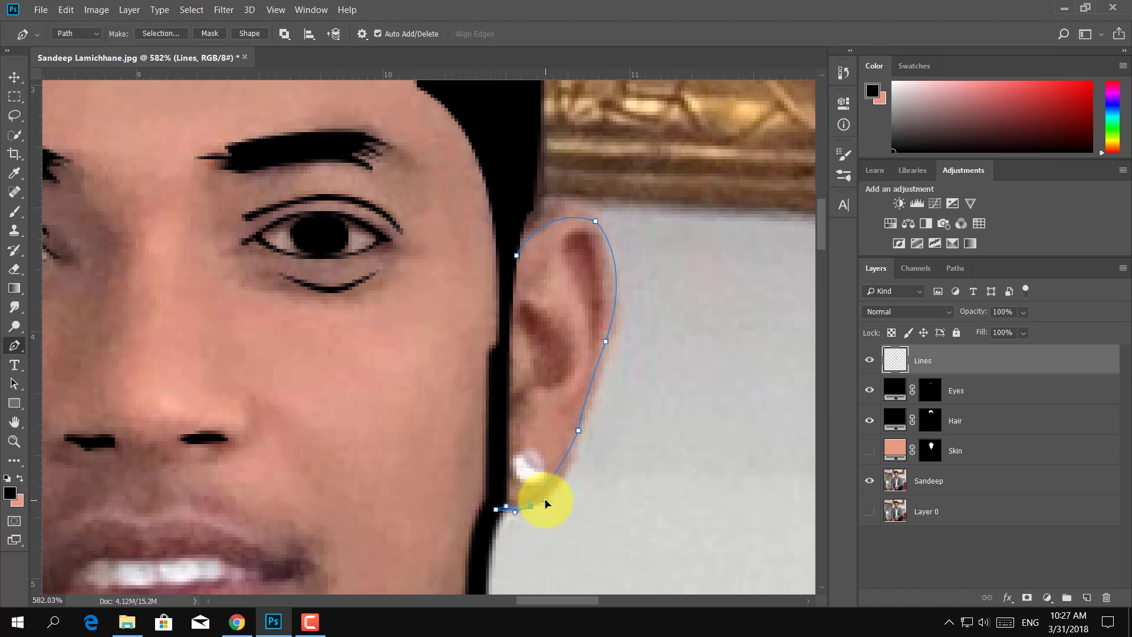
{"action": "mouse_move", "coordinate": [605, 361]}
{"action": "left_mouse_down"}
{"action": "mouse_move", "coordinate": [612, 239]}
{"action": "mouse_move", "coordinate": [554, 165]}
{"action": "left_mouse_up"}
{"action": "left_click_drag", "start_coordinate": [520, 225], "coordinate": [459, 254]}
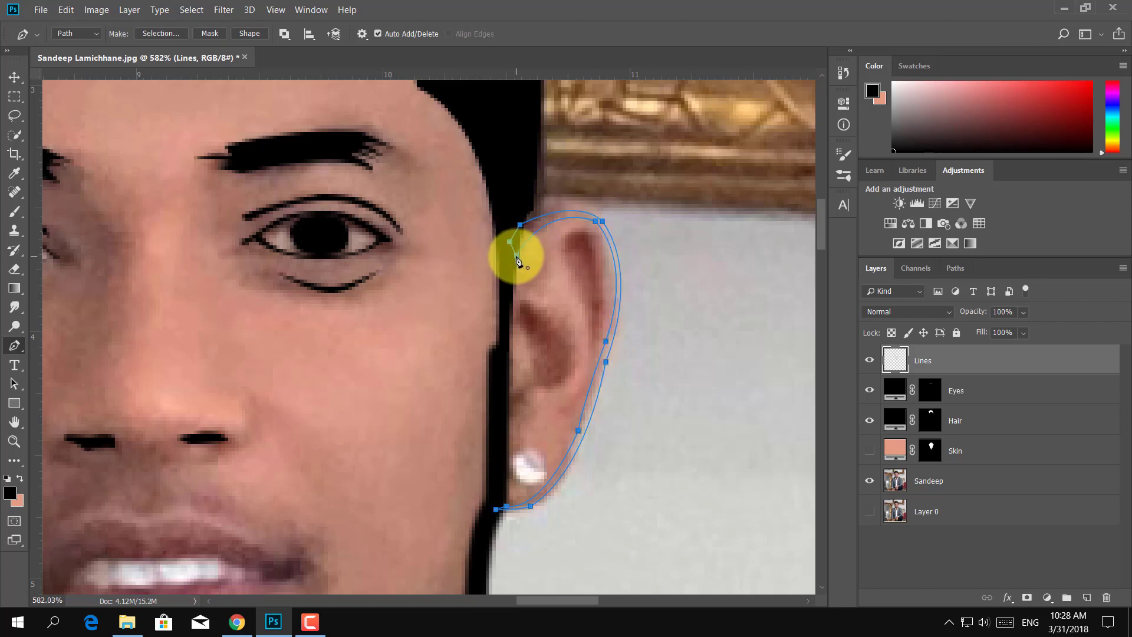
{"action": "right_click", "coordinate": [518, 261]}
{"action": "left_click", "coordinate": [554, 312]}
{"action": "left_click", "coordinate": [645, 320]}
Step: Trace the curved inner-ear line path inside the right ear
{"action": "left_click", "coordinate": [564, 252]}
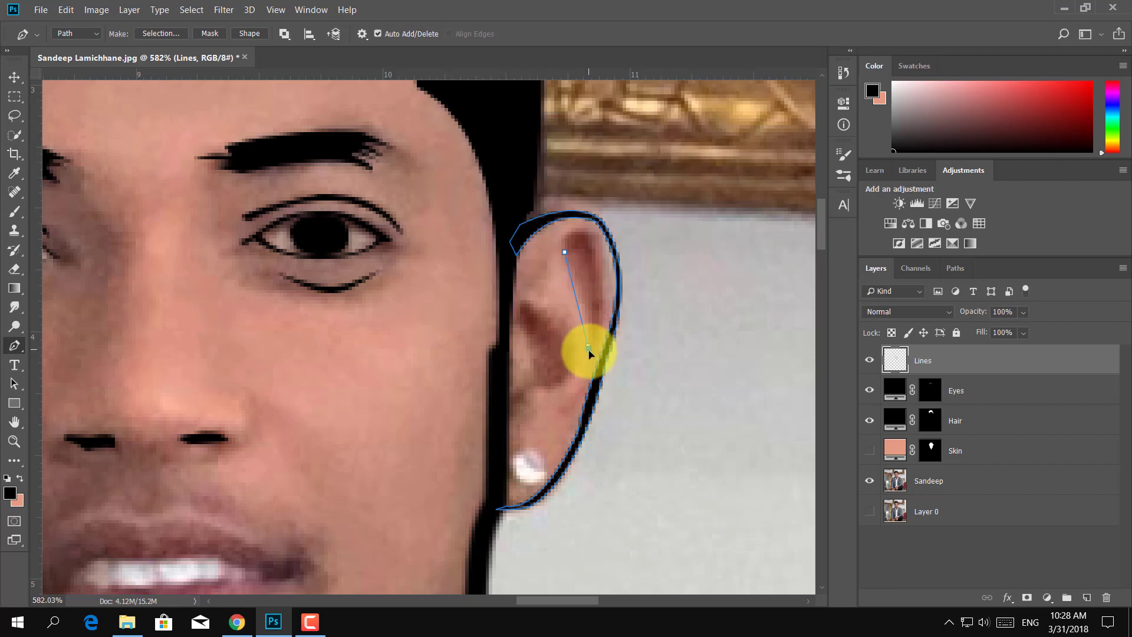
{"action": "left_click_drag", "start_coordinate": [589, 352], "coordinate": [575, 405]}
{"action": "left_click_drag", "start_coordinate": [565, 252], "coordinate": [571, 213]}
{"action": "right_click", "coordinate": [589, 263]}
{"action": "left_click", "coordinate": [626, 315]}
{"action": "left_click", "coordinate": [644, 321]}
Step: Draw a closed inner-ear fold path and stroke it in black
{"action": "mouse_move", "coordinate": [517, 321]}
{"action": "left_mouse_down"}
{"action": "mouse_move", "coordinate": [537, 336]}
{"action": "mouse_move", "coordinate": [566, 323]}
{"action": "mouse_move", "coordinate": [523, 320]}
{"action": "left_mouse_up"}
{"action": "left_click", "coordinate": [534, 382]}
{"action": "left_click", "coordinate": [537, 360]}
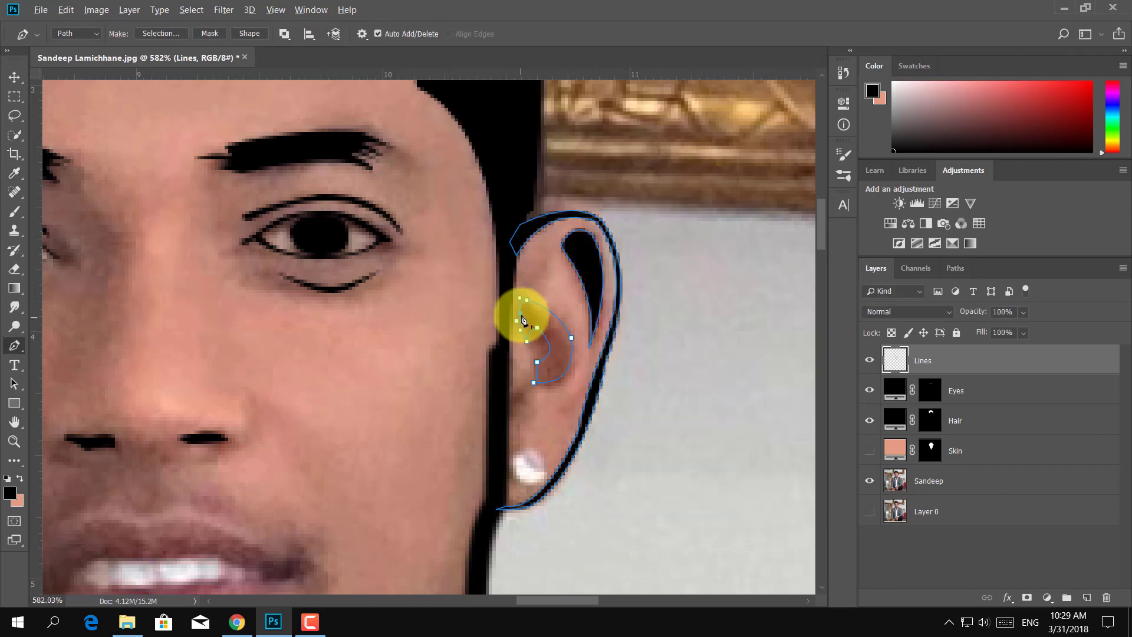
{"action": "right_click", "coordinate": [523, 320]}
{"action": "left_click", "coordinate": [559, 372]}
{"action": "key", "text": "Return"}
{"action": "left_click", "coordinate": [7, 478]}
{"action": "left_click", "coordinate": [19, 478]}
{"action": "left_click", "coordinate": [299, 623]}
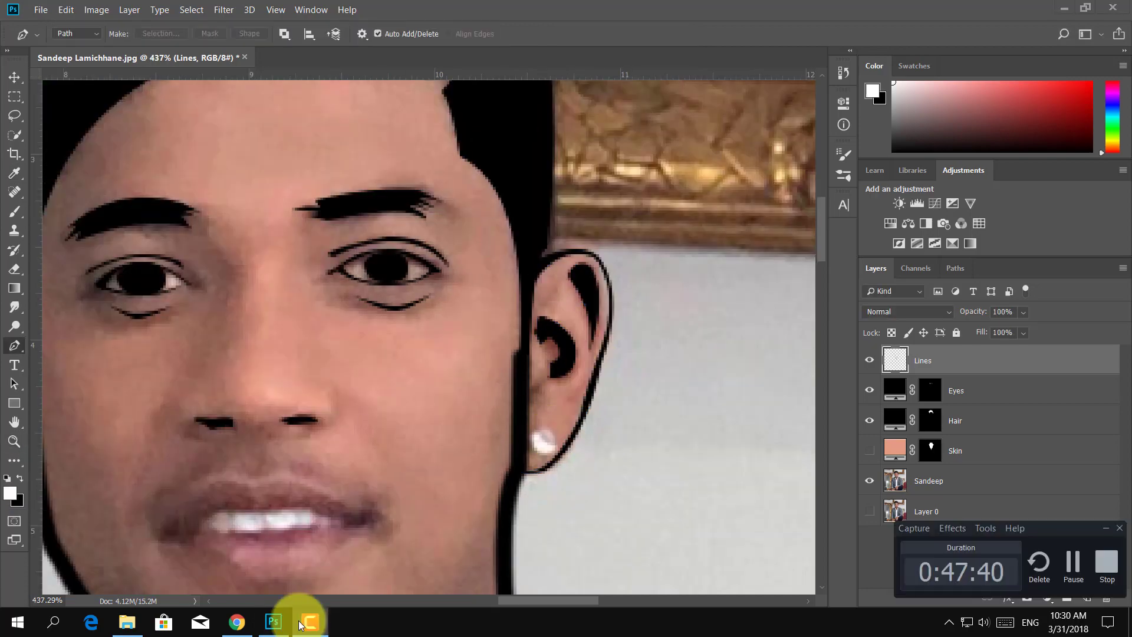
Step: Trace a closed pen path around the earring stud
{"action": "scroll", "coordinate": [614, 473], "scroll_direction": "down", "scroll_amount": 5}
{"action": "scroll", "coordinate": [543, 377], "scroll_direction": "up", "scroll_amount": 8}
{"action": "left_click", "coordinate": [517, 339]}
{"action": "left_click", "coordinate": [525, 371]}
{"action": "mouse_move", "coordinate": [558, 358]}
{"action": "left_mouse_down"}
{"action": "mouse_move", "coordinate": [561, 331]}
{"action": "mouse_move", "coordinate": [617, 412]}
{"action": "left_mouse_up"}
{"action": "scroll", "coordinate": [527, 322], "scroll_direction": "up", "scroll_amount": 2}
{"action": "scroll", "coordinate": [538, 324], "scroll_direction": "up", "scroll_amount": 2}
{"action": "left_click", "coordinate": [577, 472]}
{"action": "left_click", "coordinate": [505, 458]}
{"action": "left_click", "coordinate": [476, 443]}
{"action": "left_click_drag", "start_coordinate": [477, 342], "coordinate": [496, 289]}
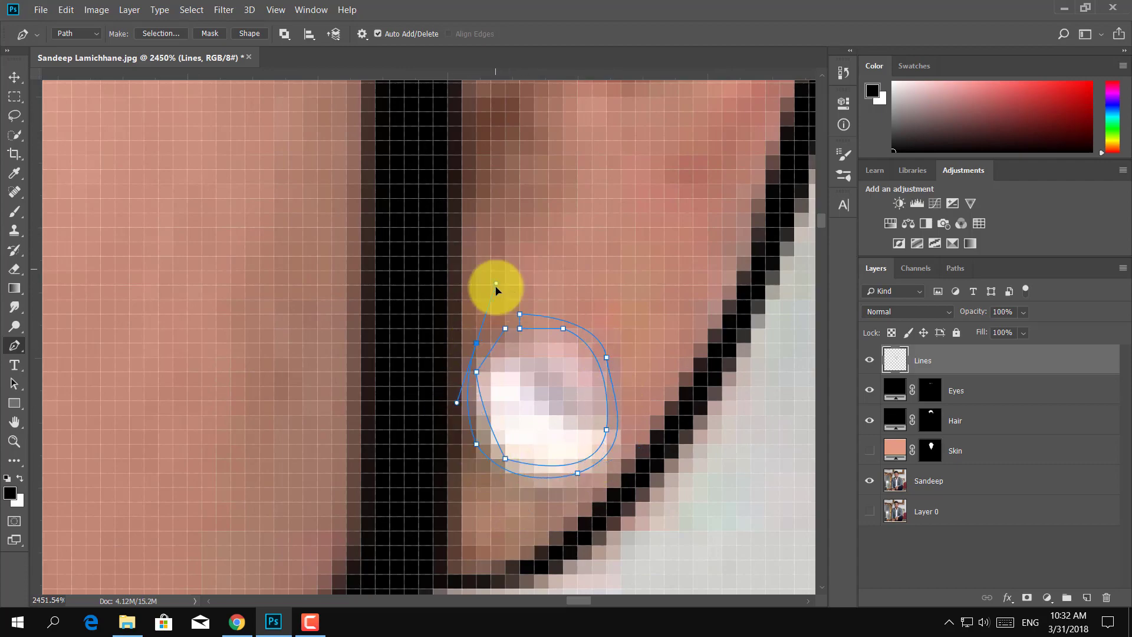
{"action": "left_click", "coordinate": [520, 315]}
Step: Set the foreground colour to grey and deselect the earring path
{"action": "scroll", "coordinate": [665, 145], "scroll_direction": "down", "scroll_amount": 3}
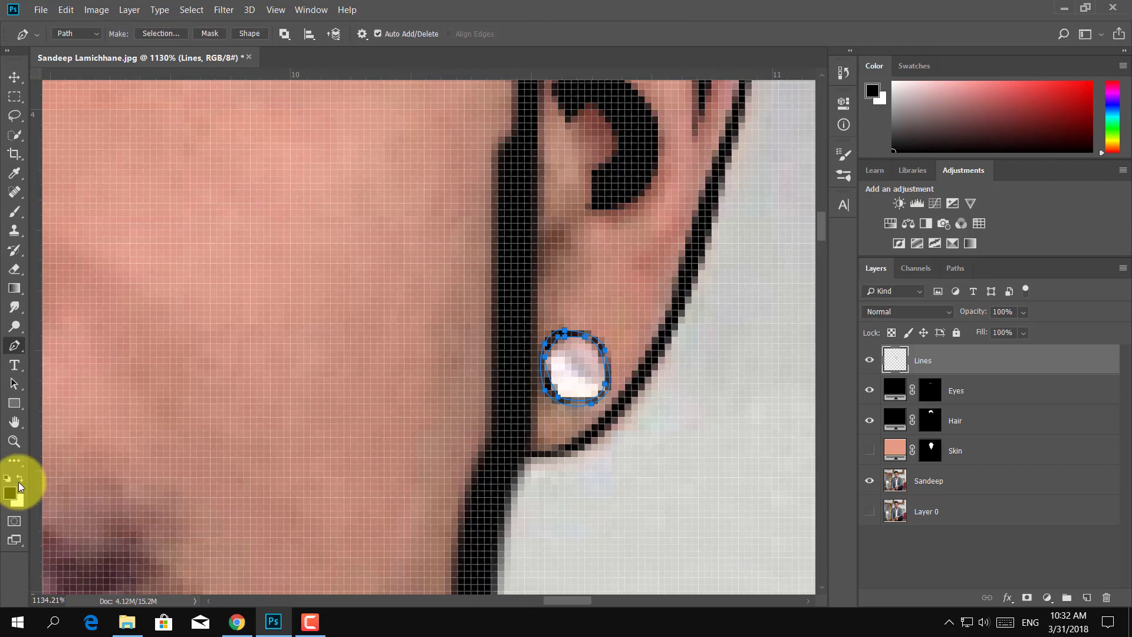
{"action": "left_click", "coordinate": [9, 493]}
{"action": "left_click", "coordinate": [708, 119]}
{"action": "key", "text": "Return"}
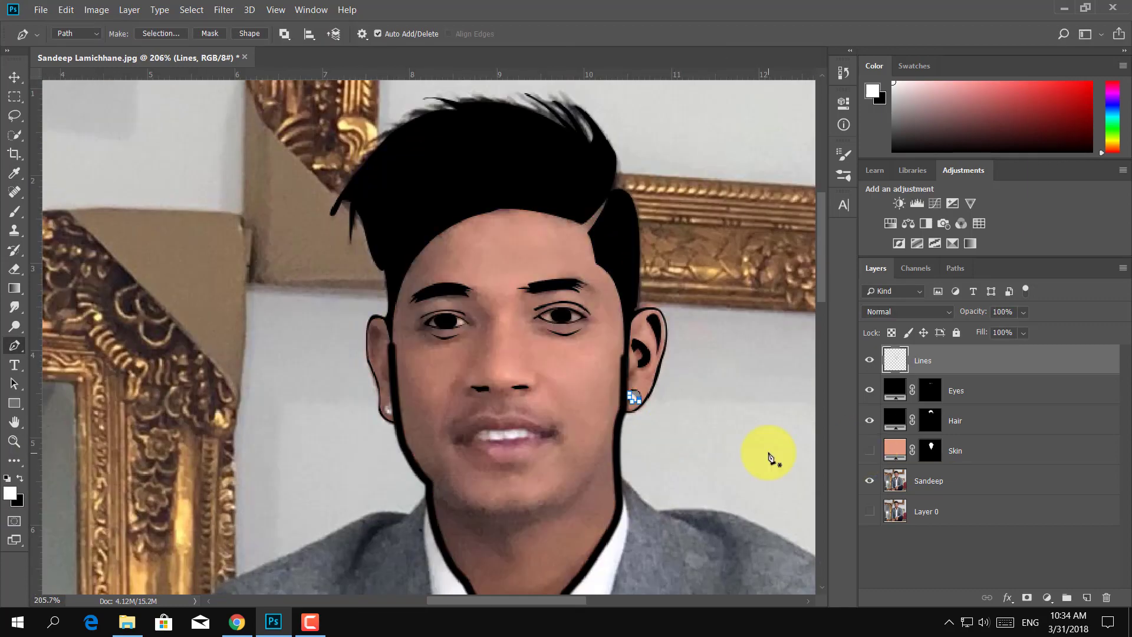
Step: Lasso the excess black outline along the ear and cheek and delete it
{"action": "key", "text": "l"}
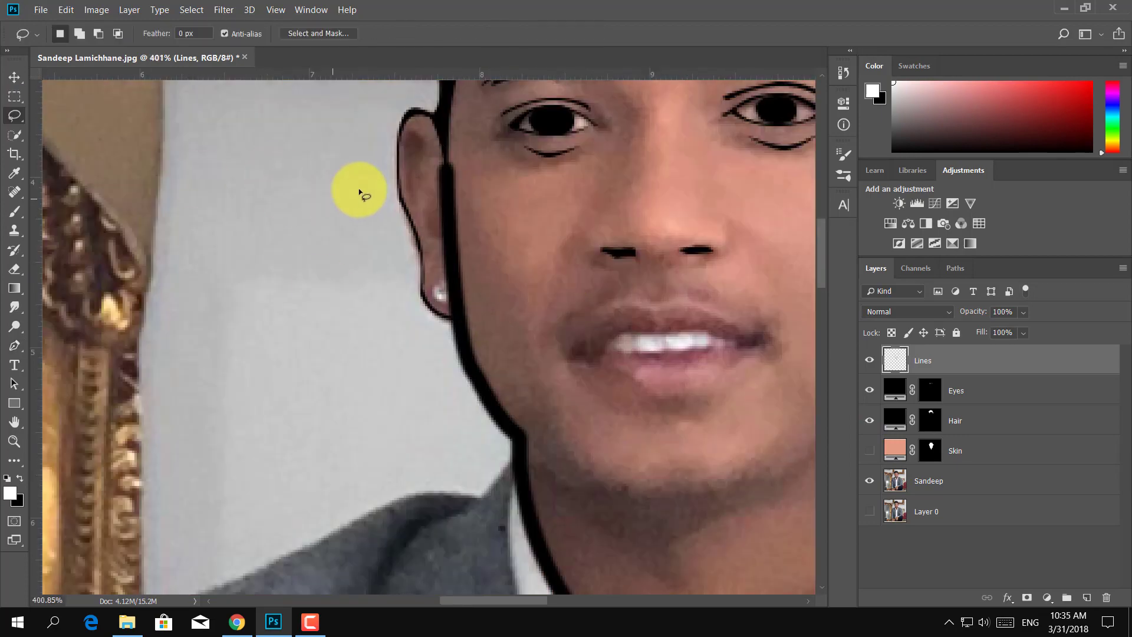
{"action": "left_click_drag", "start_coordinate": [442, 160], "coordinate": [457, 294]}
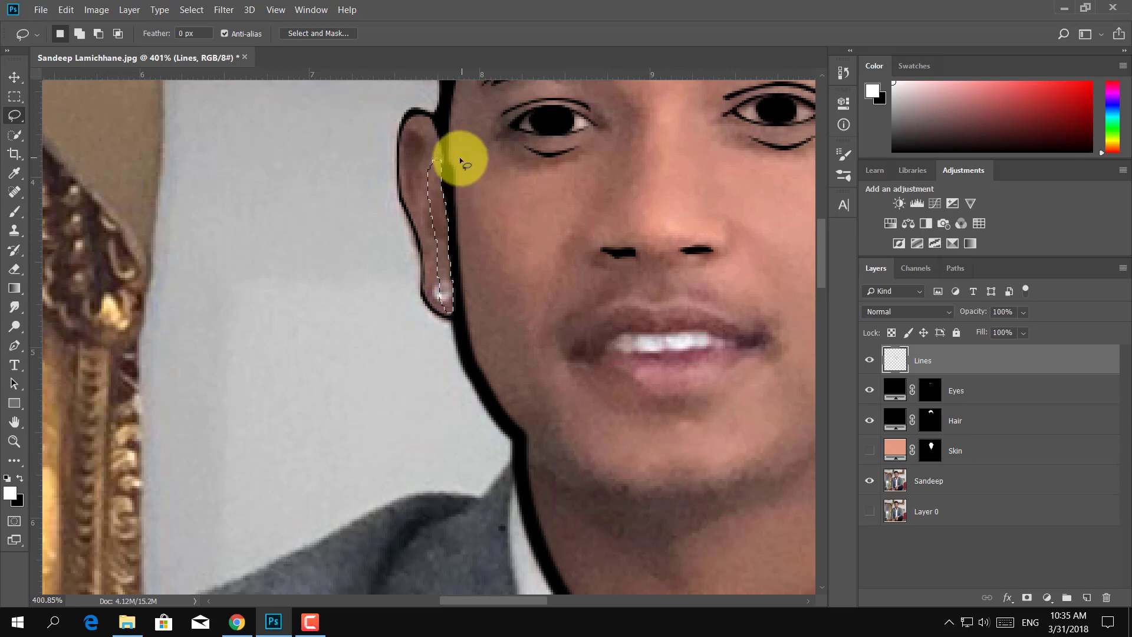
{"action": "left_click_drag", "start_coordinate": [461, 160], "coordinate": [437, 153]}
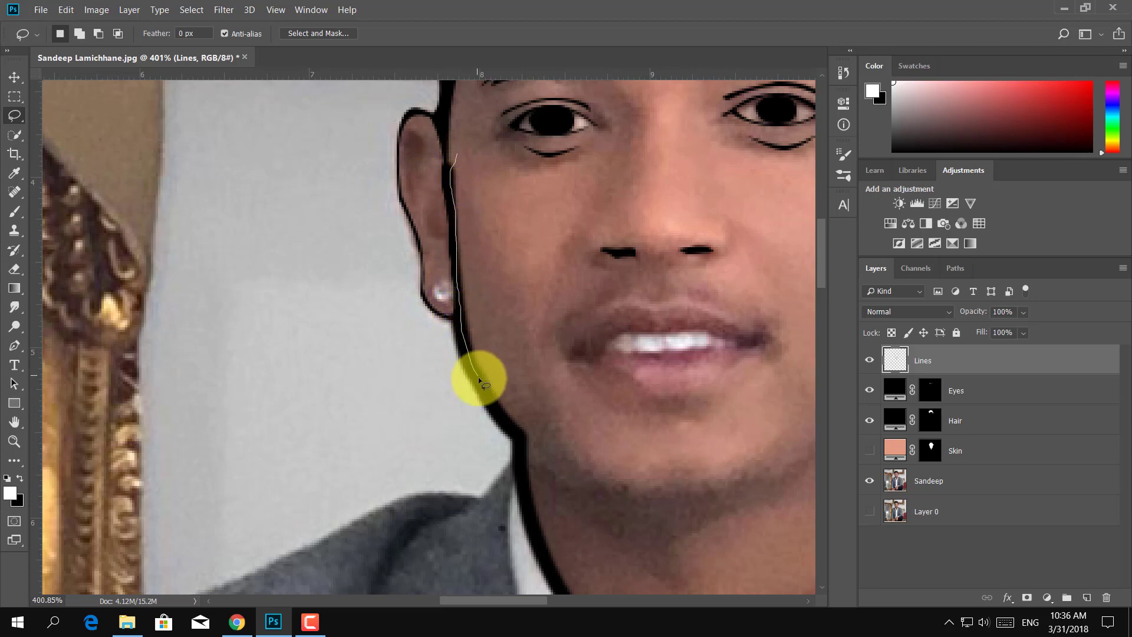
{"action": "left_click_drag", "start_coordinate": [533, 439], "coordinate": [455, 154]}
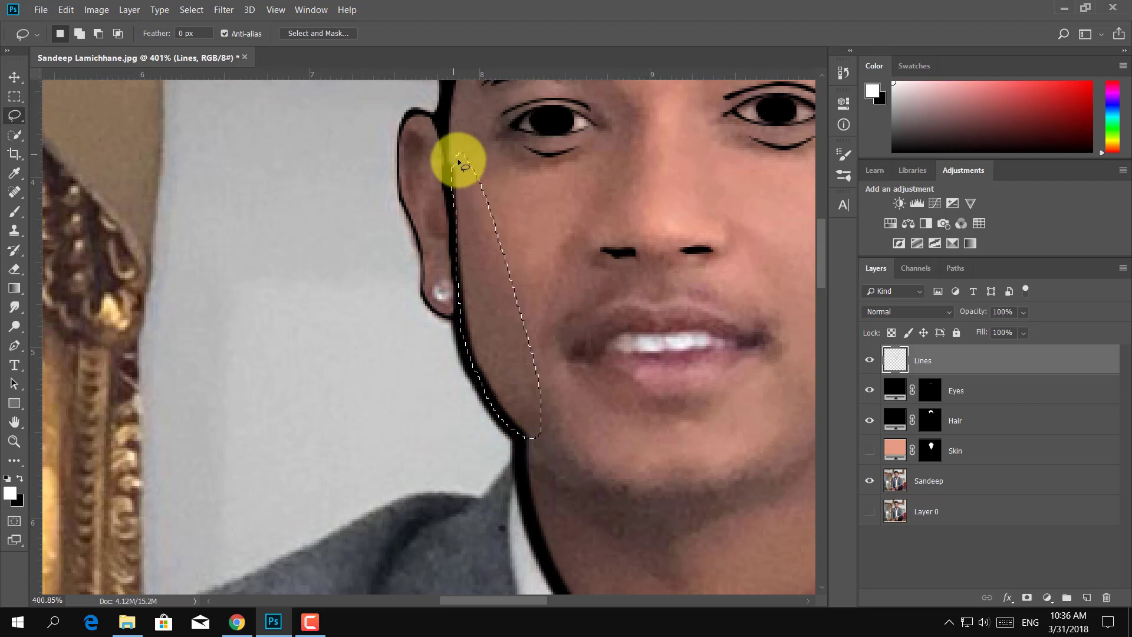
{"action": "left_click", "coordinate": [437, 168]}
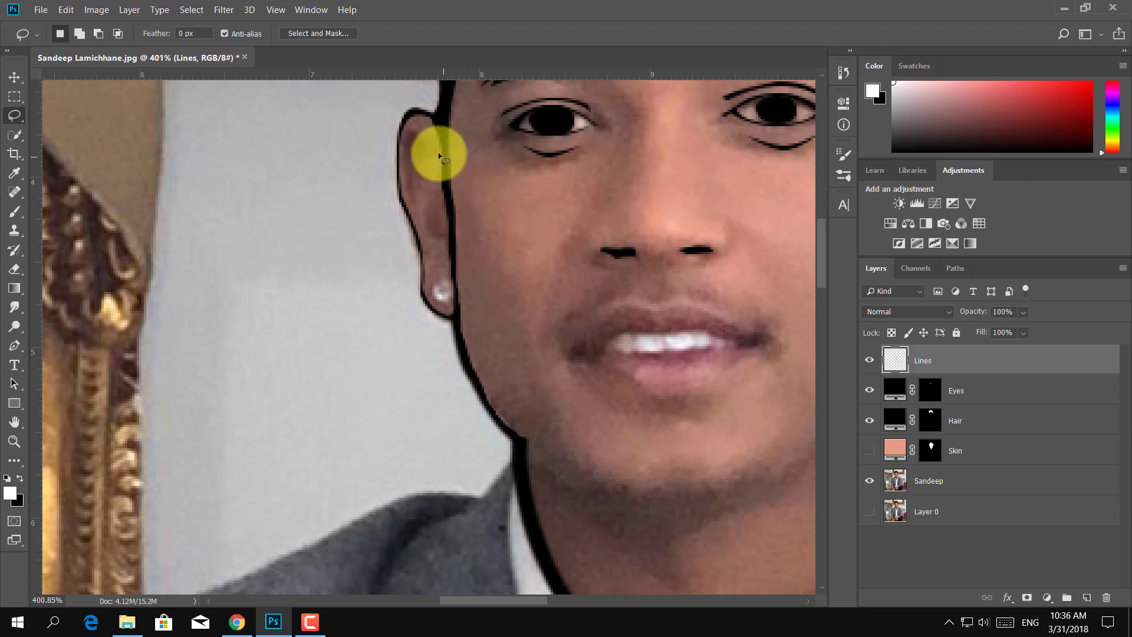
{"action": "left_click_drag", "start_coordinate": [438, 155], "coordinate": [430, 167]}
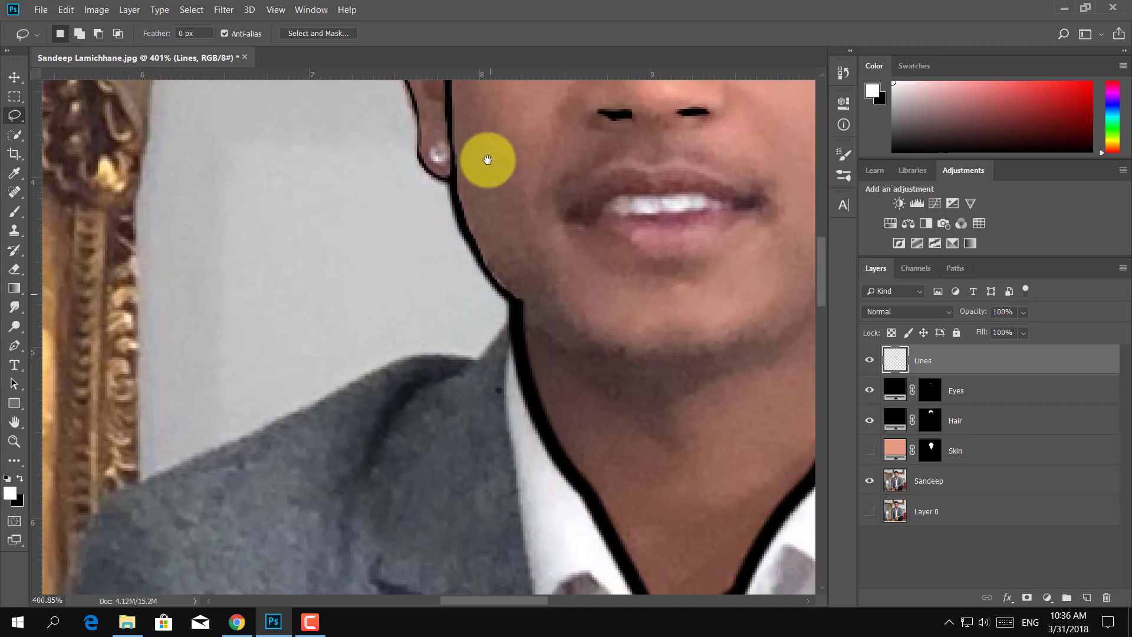
{"action": "scroll", "coordinate": [485, 159], "scroll_direction": "down", "scroll_amount": 5}
{"action": "mouse_move", "coordinate": [452, 200]}
{"action": "left_mouse_down"}
{"action": "mouse_move", "coordinate": [514, 169]}
{"action": "mouse_move", "coordinate": [541, 277]}
{"action": "left_mouse_up"}
{"action": "key", "text": "Delete"}
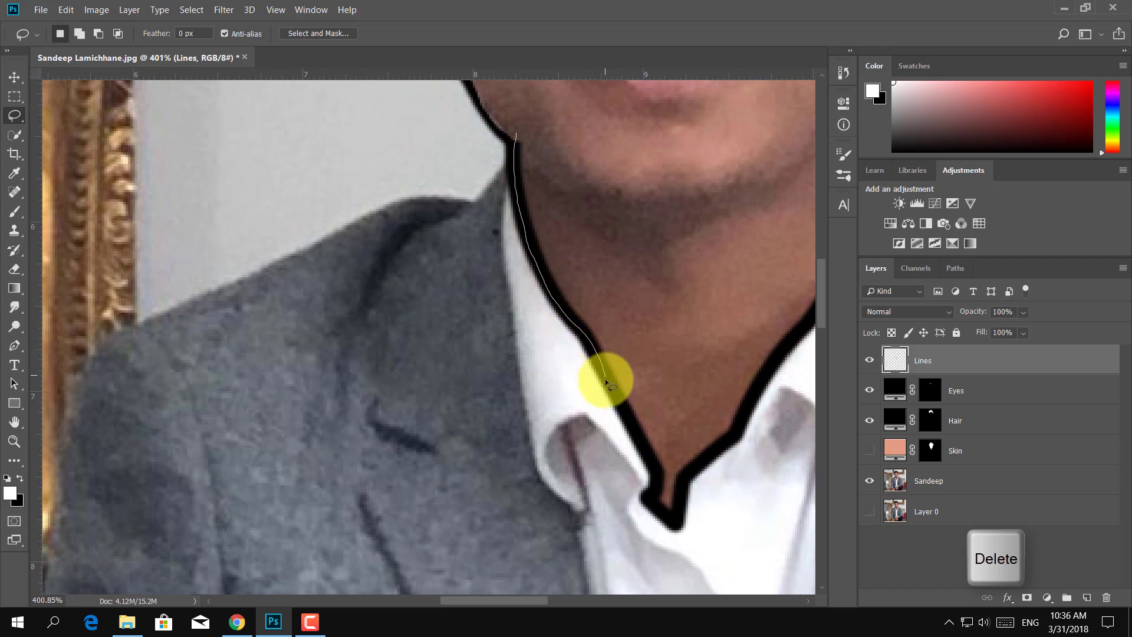
Step: Lasso and trim the excess outline along the neck, collar and cheek strip, then deselect
{"action": "left_click_drag", "start_coordinate": [574, 182], "coordinate": [554, 147]}
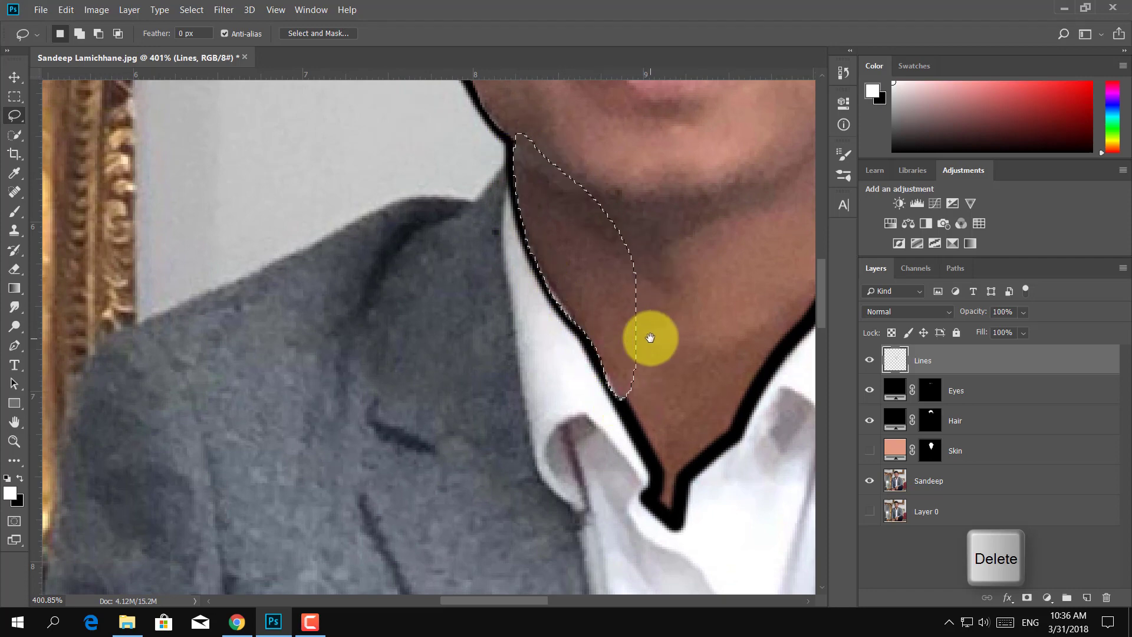
{"action": "mouse_move", "coordinate": [652, 339]}
{"action": "left_mouse_down"}
{"action": "mouse_move", "coordinate": [629, 184]}
{"action": "mouse_move", "coordinate": [635, 293]}
{"action": "left_mouse_up"}
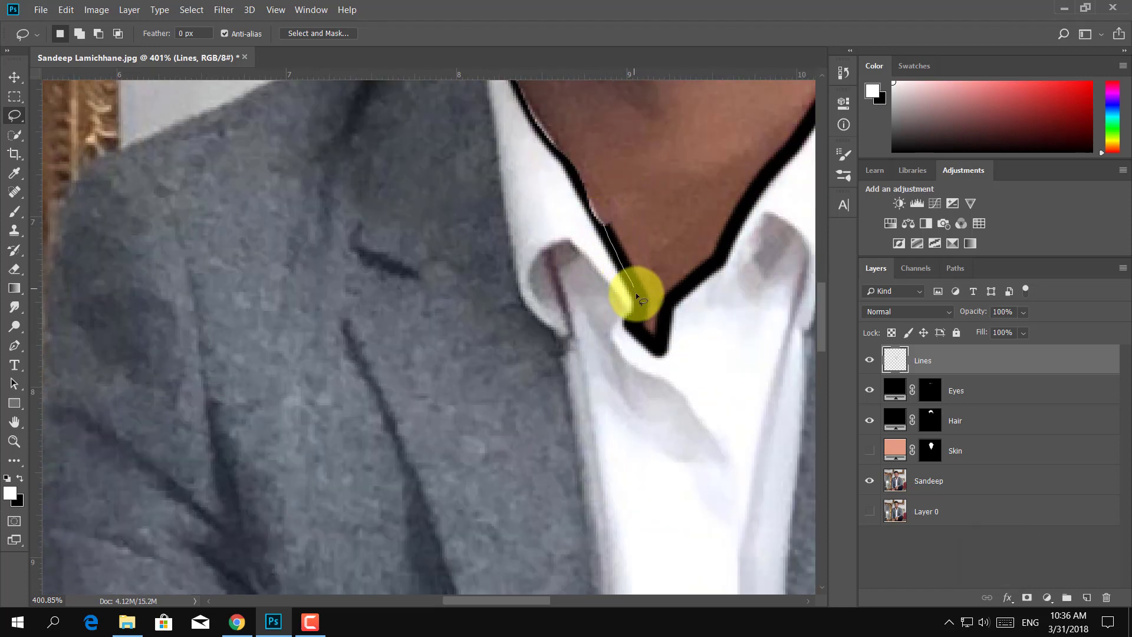
{"action": "left_click_drag", "start_coordinate": [728, 253], "coordinate": [741, 224]}
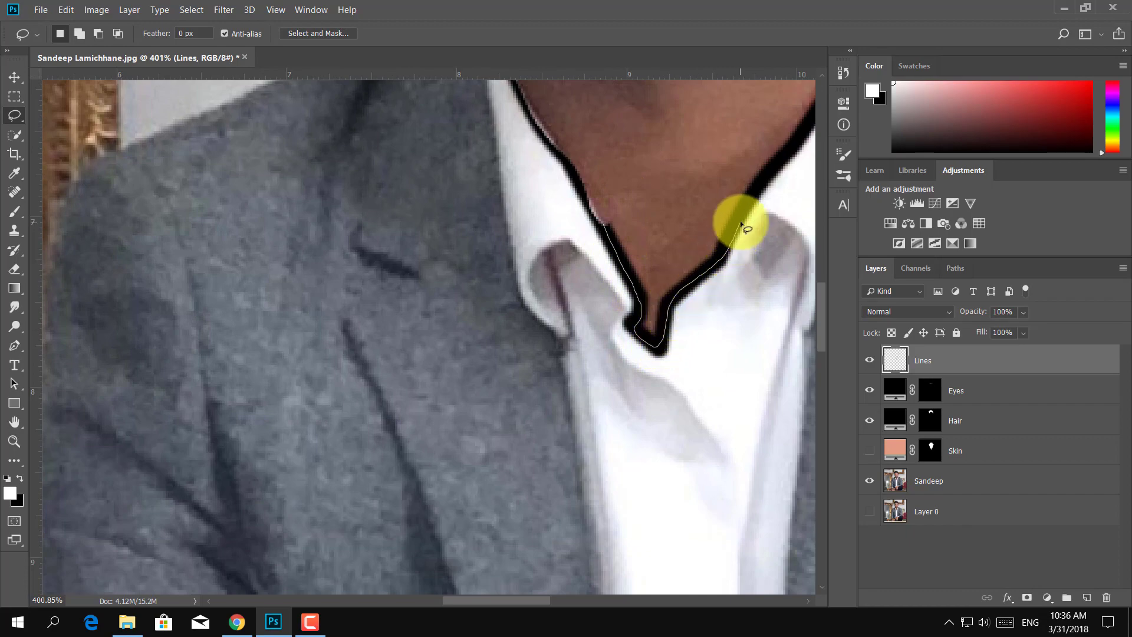
{"action": "left_click_drag", "start_coordinate": [648, 196], "coordinate": [603, 222]}
{"action": "scroll", "coordinate": [538, 298], "scroll_direction": "down", "scroll_amount": 3}
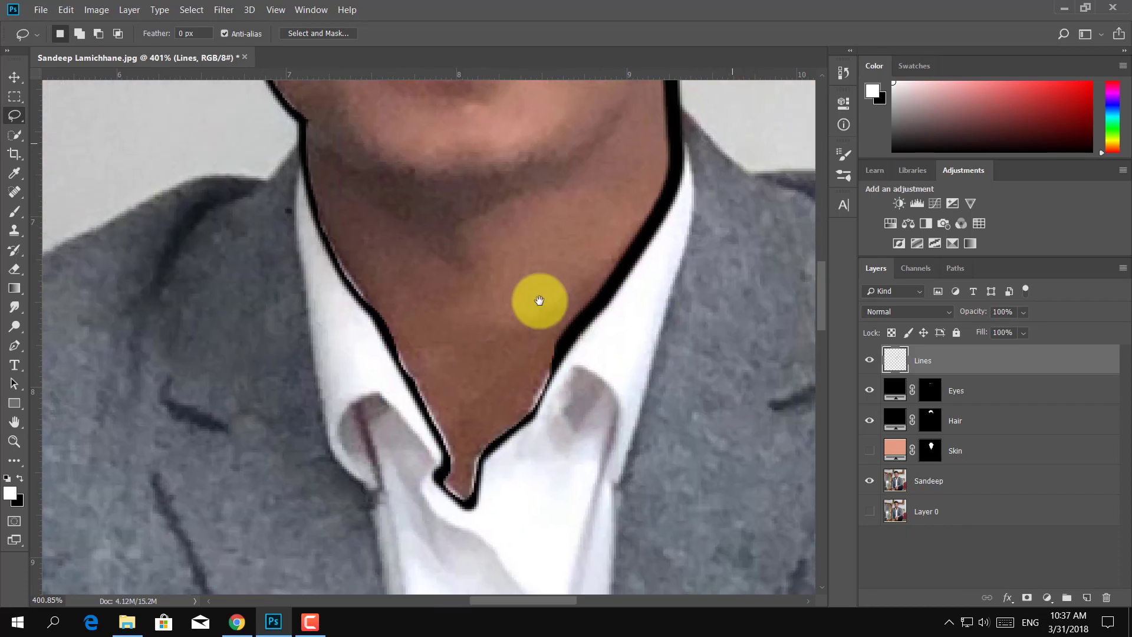
{"action": "scroll", "coordinate": [524, 281], "scroll_direction": "up", "scroll_amount": 2}
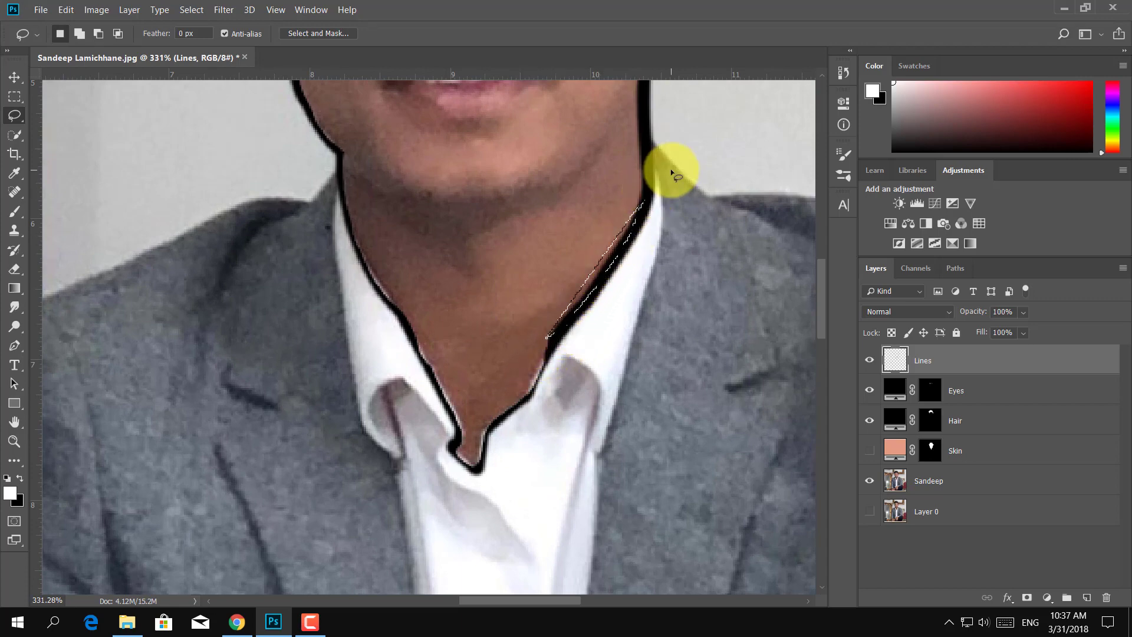
{"action": "left_click_drag", "start_coordinate": [670, 168], "coordinate": [540, 442]}
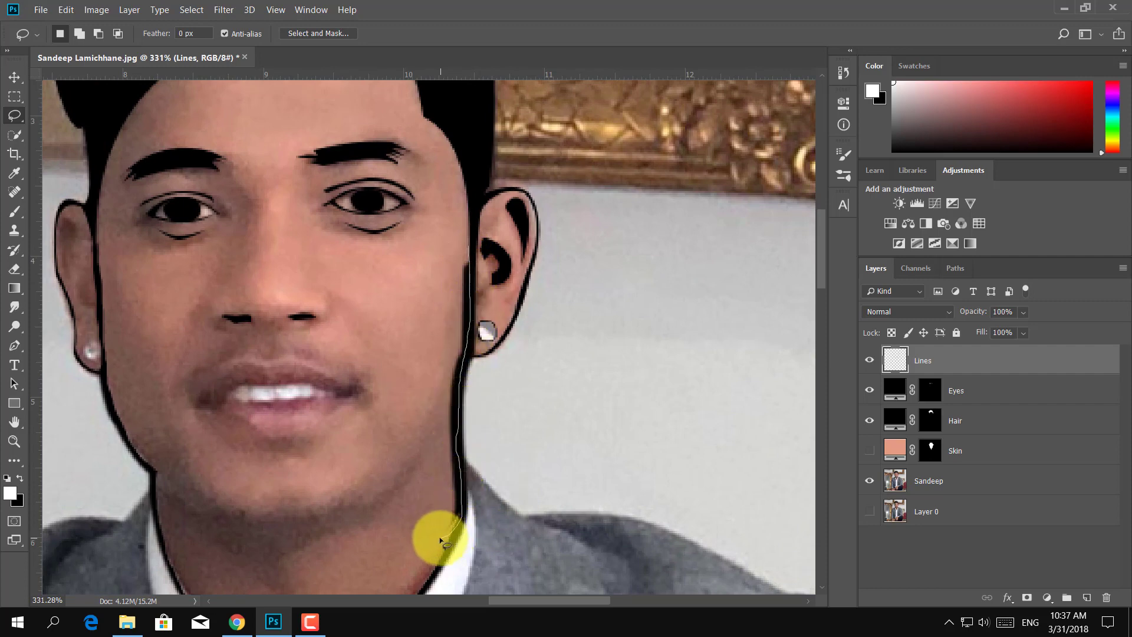
{"action": "left_click_drag", "start_coordinate": [442, 539], "coordinate": [451, 234]}
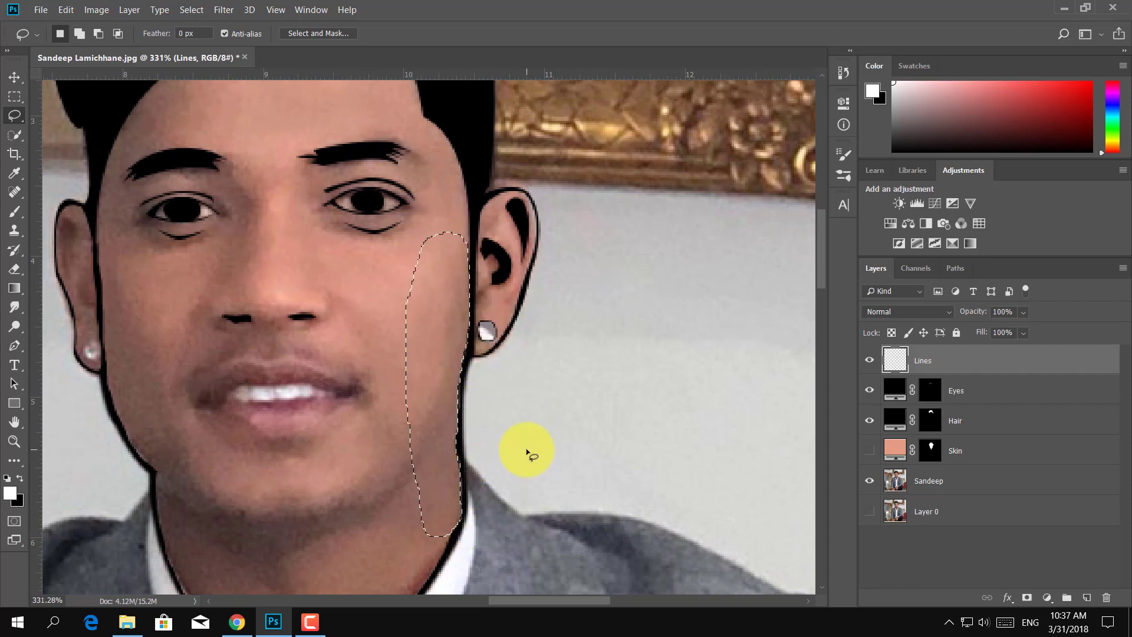
{"action": "key", "text": "ctrl+d"}
Step: Start the nose path beside the left nostril and curve it across both nostrils
{"action": "key", "text": "p"}
{"action": "scroll", "coordinate": [268, 416], "scroll_direction": "up", "scroll_amount": 5}
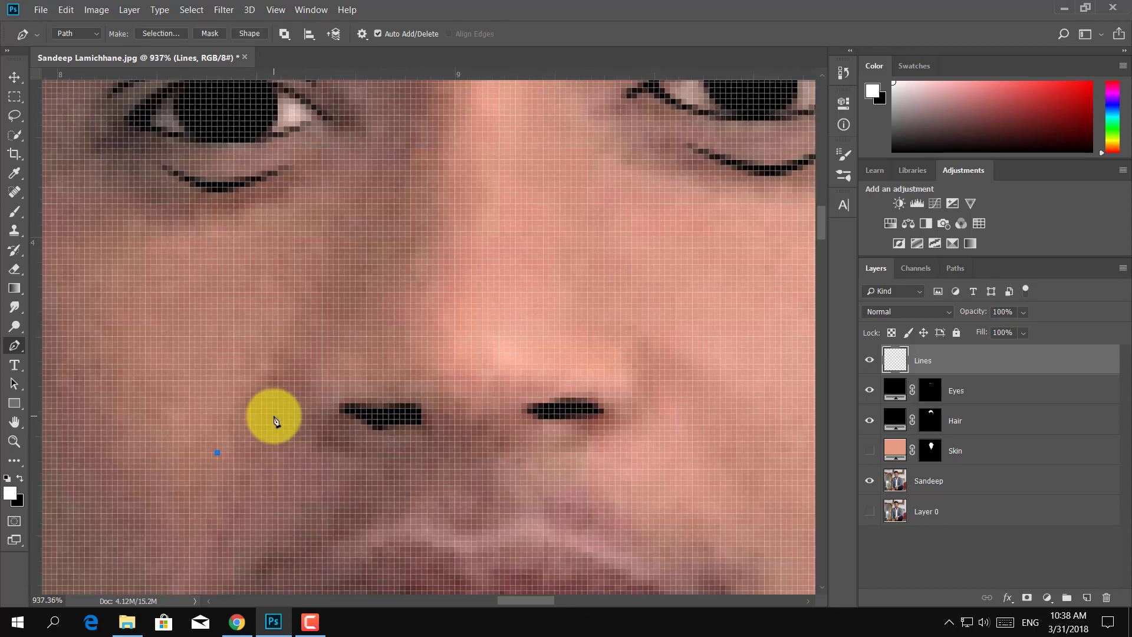
{"action": "scroll", "coordinate": [271, 411], "scroll_direction": "down", "scroll_amount": 2}
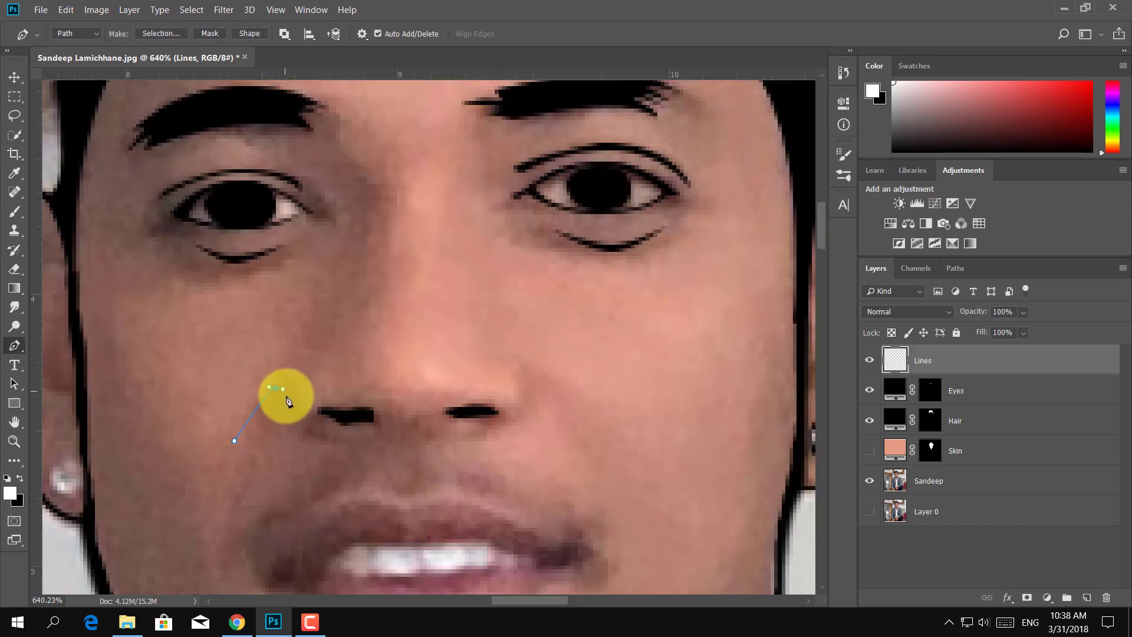
{"action": "left_click_drag", "start_coordinate": [279, 380], "coordinate": [304, 415]}
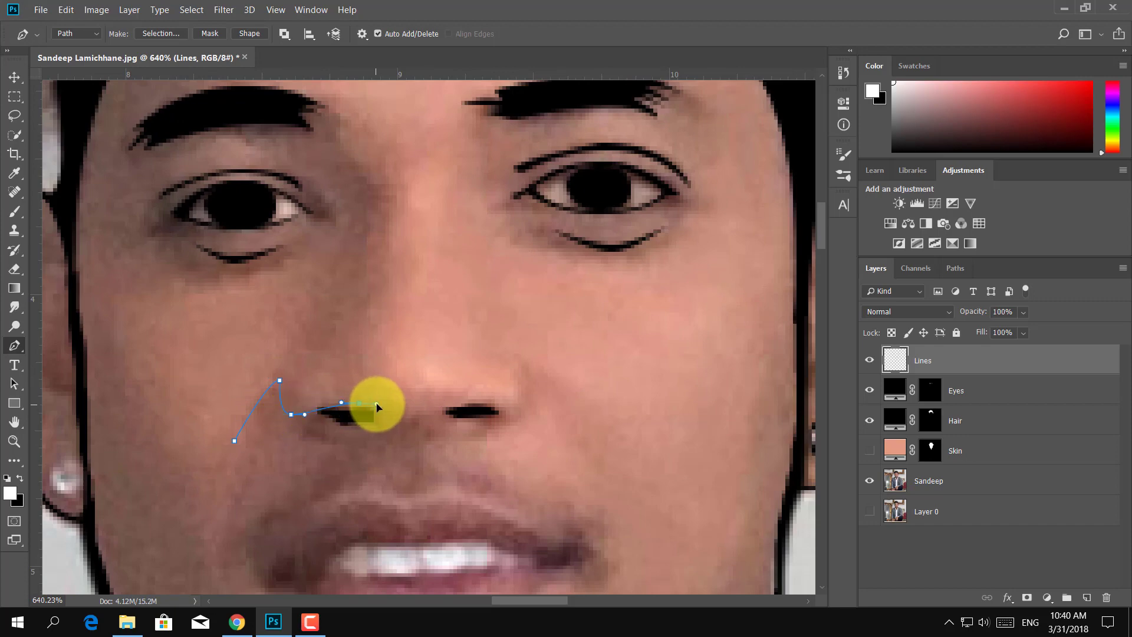
{"action": "left_click_drag", "start_coordinate": [382, 408], "coordinate": [414, 425]}
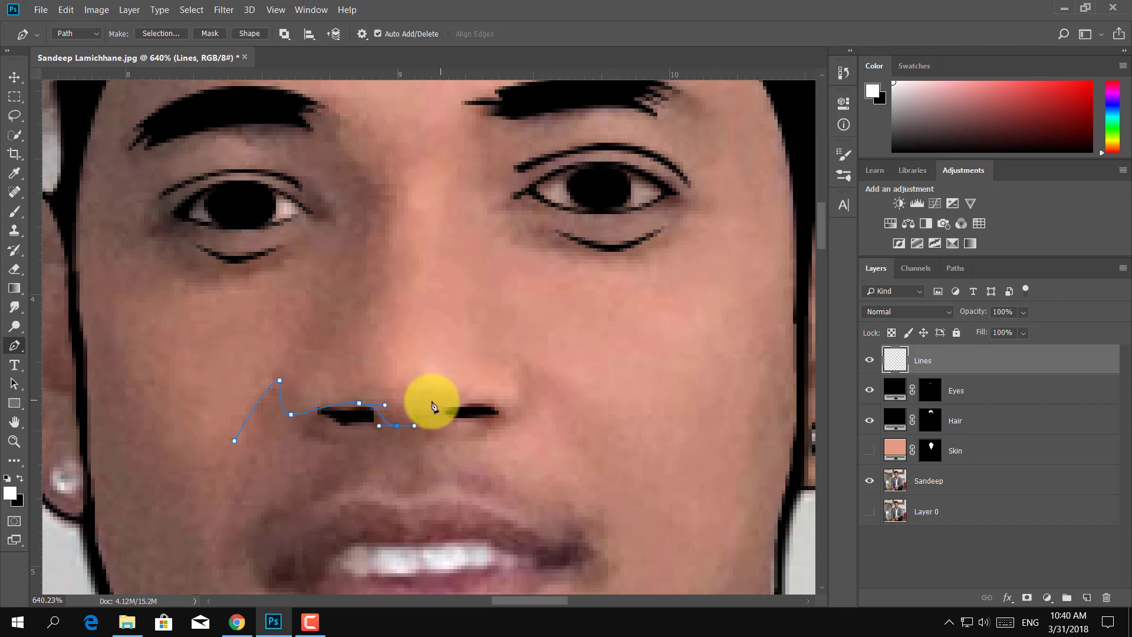
{"action": "left_click_drag", "start_coordinate": [507, 414], "coordinate": [535, 434]}
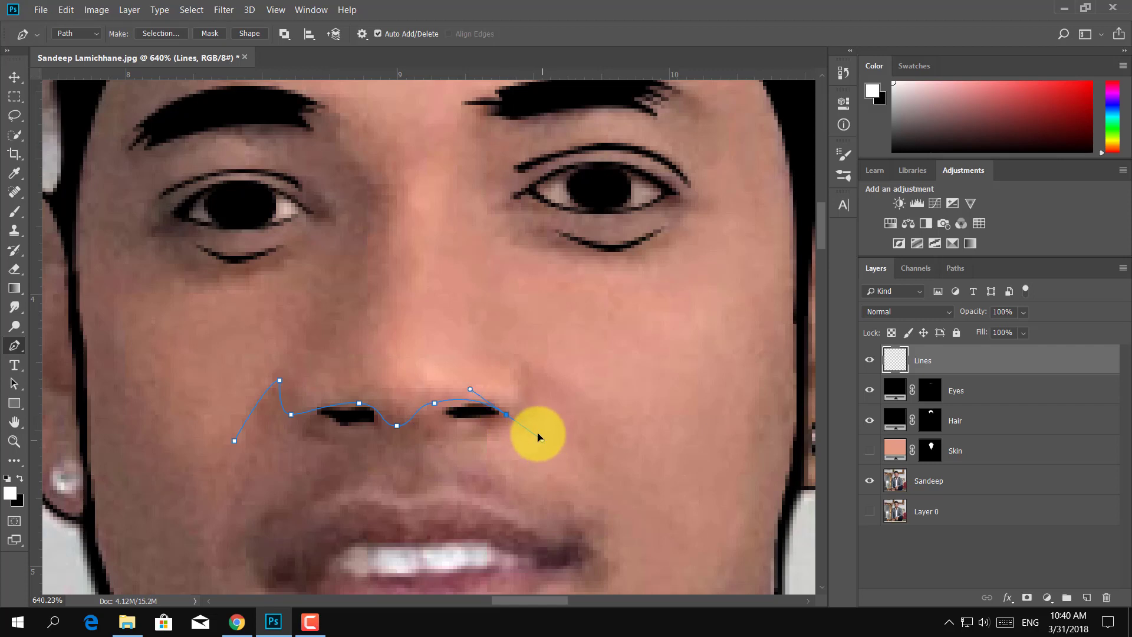
{"action": "mouse_move", "coordinate": [509, 369]}
{"action": "left_mouse_down"}
{"action": "mouse_move", "coordinate": [418, 299]}
{"action": "mouse_move", "coordinate": [415, 276]}
{"action": "left_mouse_up"}
{"action": "left_click", "coordinate": [563, 431]}
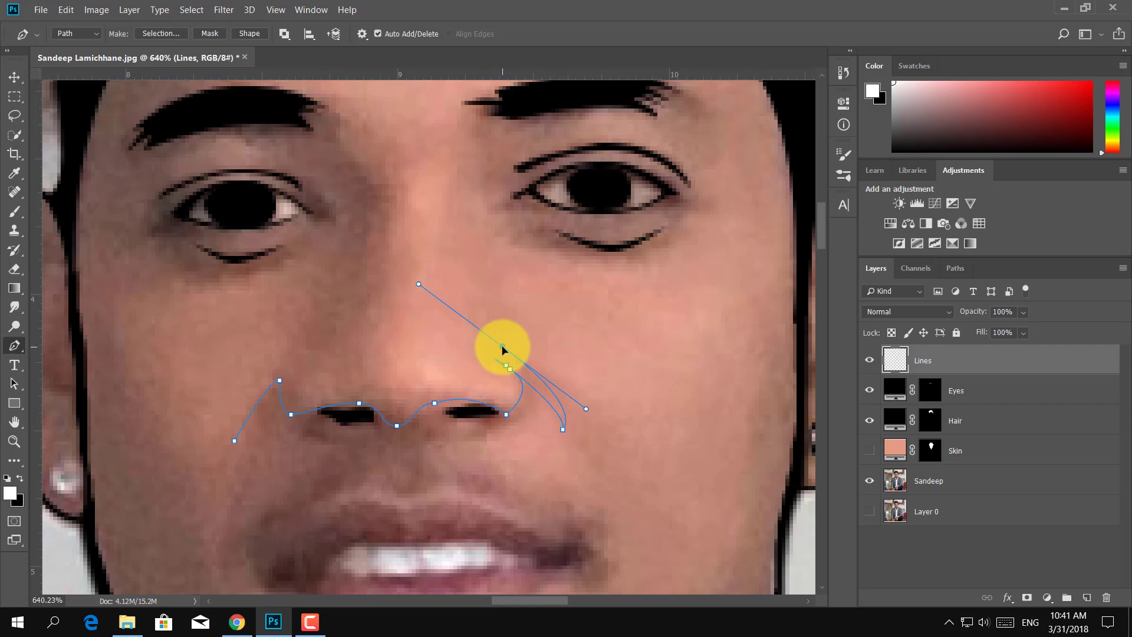
Step: Continue the nose path up the right side, back across, and close it
{"action": "left_click", "coordinate": [484, 334]}
{"action": "left_click", "coordinate": [514, 391]}
{"action": "left_click_drag", "start_coordinate": [464, 388], "coordinate": [420, 358]}
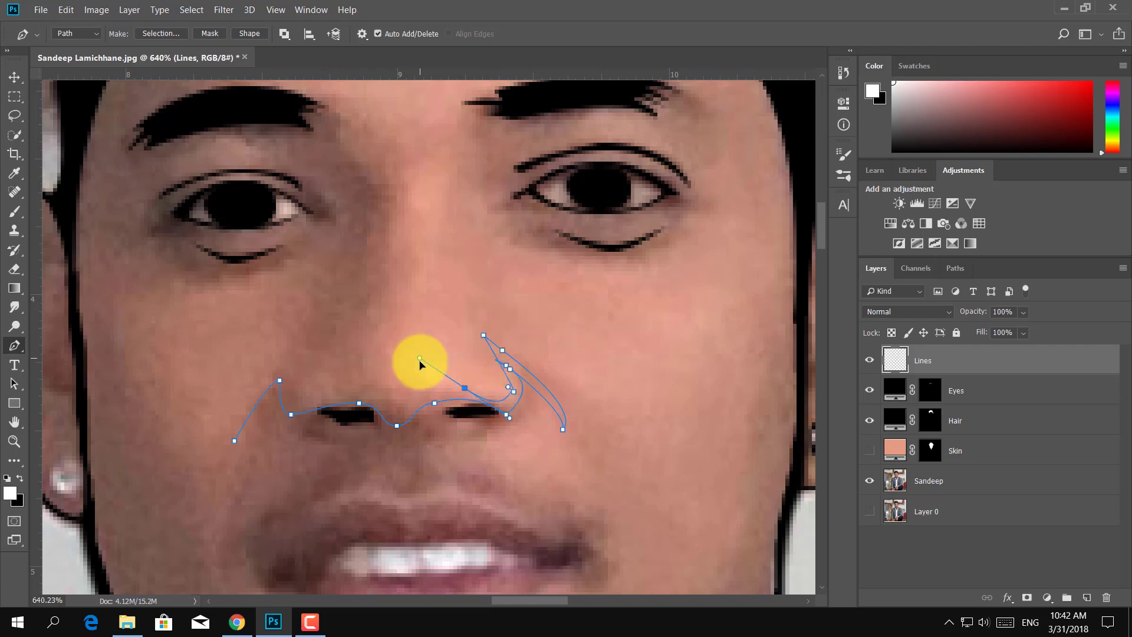
{"action": "mouse_move", "coordinate": [397, 414]}
{"action": "left_mouse_down"}
{"action": "mouse_move", "coordinate": [372, 437]}
{"action": "mouse_move", "coordinate": [382, 396]}
{"action": "left_mouse_up"}
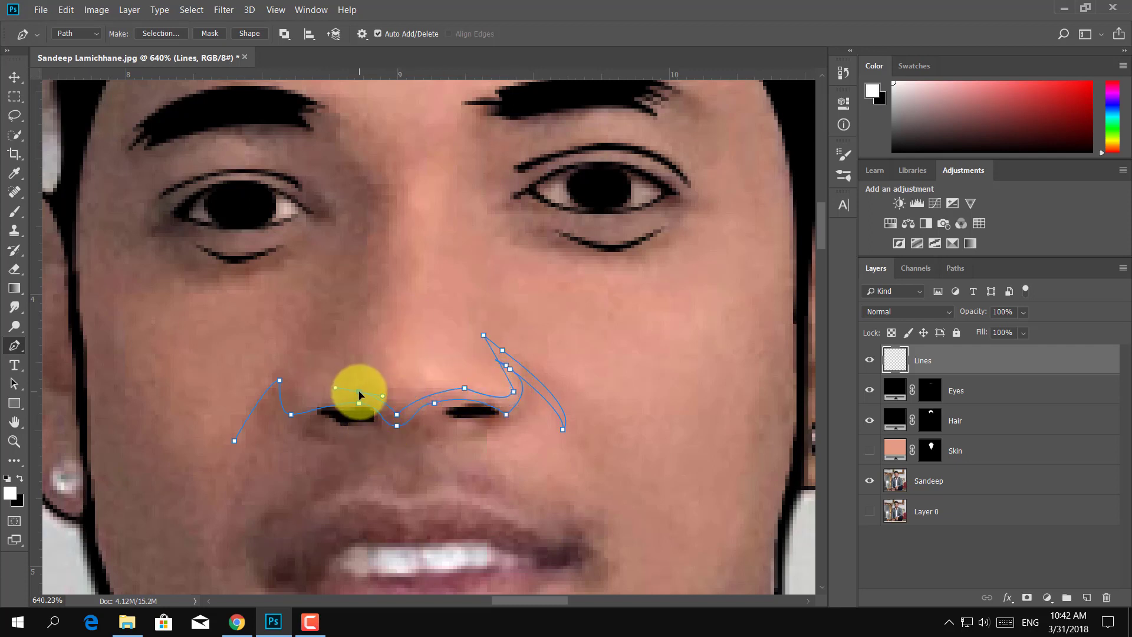
{"action": "left_click_drag", "start_coordinate": [291, 406], "coordinate": [298, 350]}
{"action": "left_click_drag", "start_coordinate": [234, 440], "coordinate": [234, 451]}
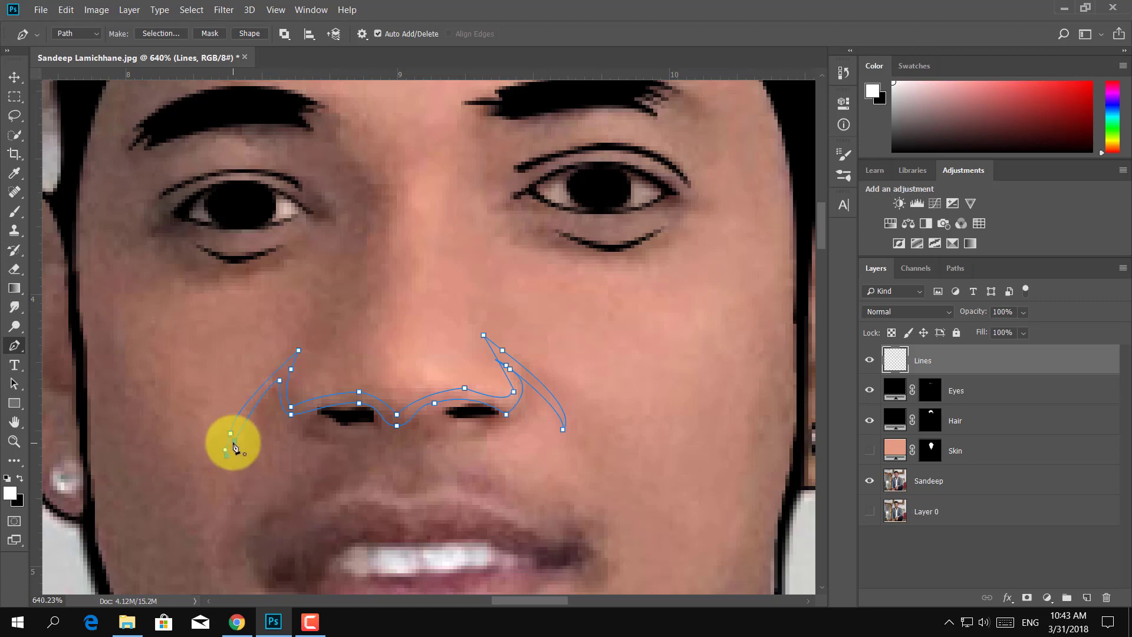
Step: Stroke the closed nose path in black and hide the path outline
{"action": "right_click", "coordinate": [234, 448]}
{"action": "key", "text": "x"}
{"action": "left_click", "coordinate": [271, 175]}
{"action": "left_click", "coordinate": [663, 114]}
{"action": "key", "text": "Escape"}
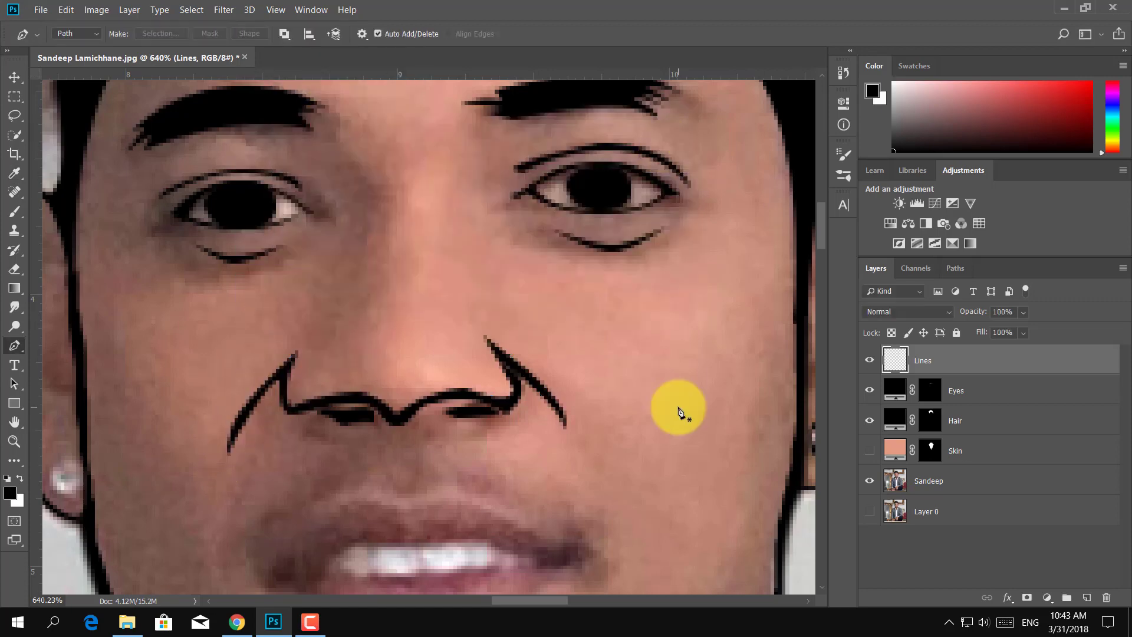
{"action": "left_click", "coordinate": [14, 115]}
Step: Trace the upper lip shape and fill it with black
{"action": "left_click_drag", "start_coordinate": [234, 446], "coordinate": [228, 460]}
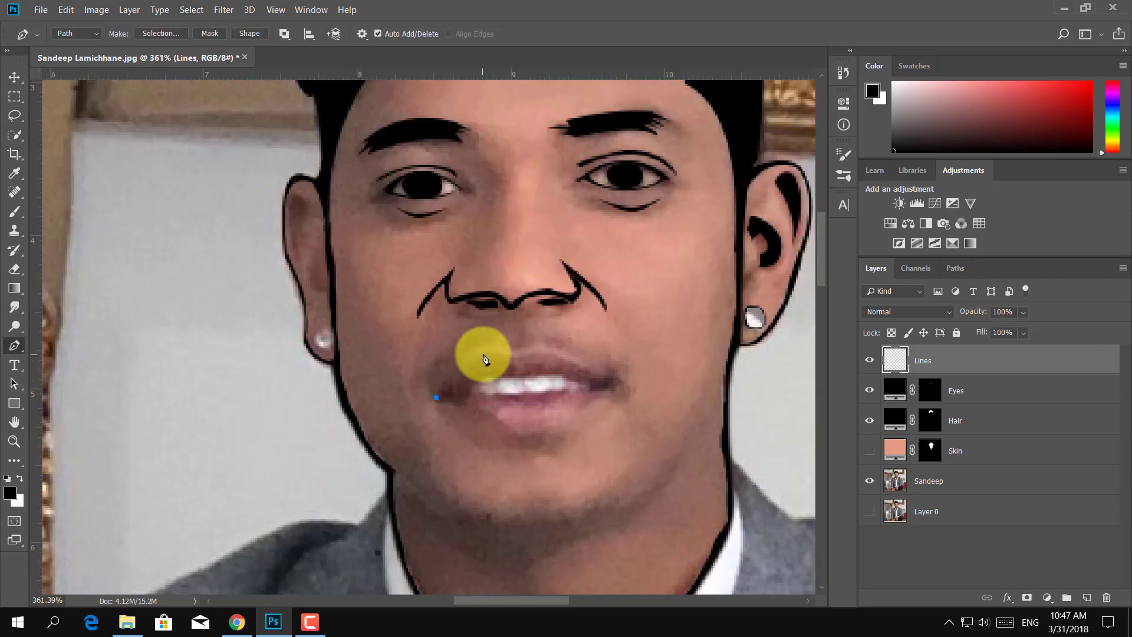
{"action": "left_click", "coordinate": [483, 354]}
{"action": "left_click", "coordinate": [544, 352]}
{"action": "left_click_drag", "start_coordinate": [595, 378], "coordinate": [622, 379]}
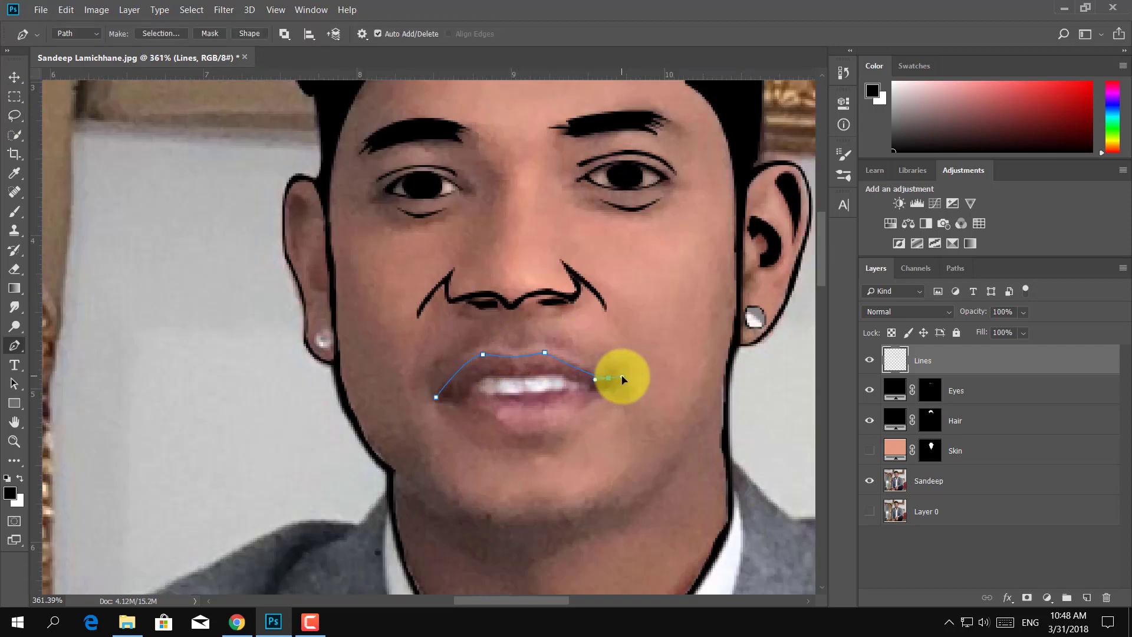
{"action": "left_click", "coordinate": [615, 371]}
{"action": "left_click", "coordinate": [534, 342]}
{"action": "left_click", "coordinate": [493, 342]}
{"action": "left_click_drag", "start_coordinate": [448, 353], "coordinate": [436, 402]}
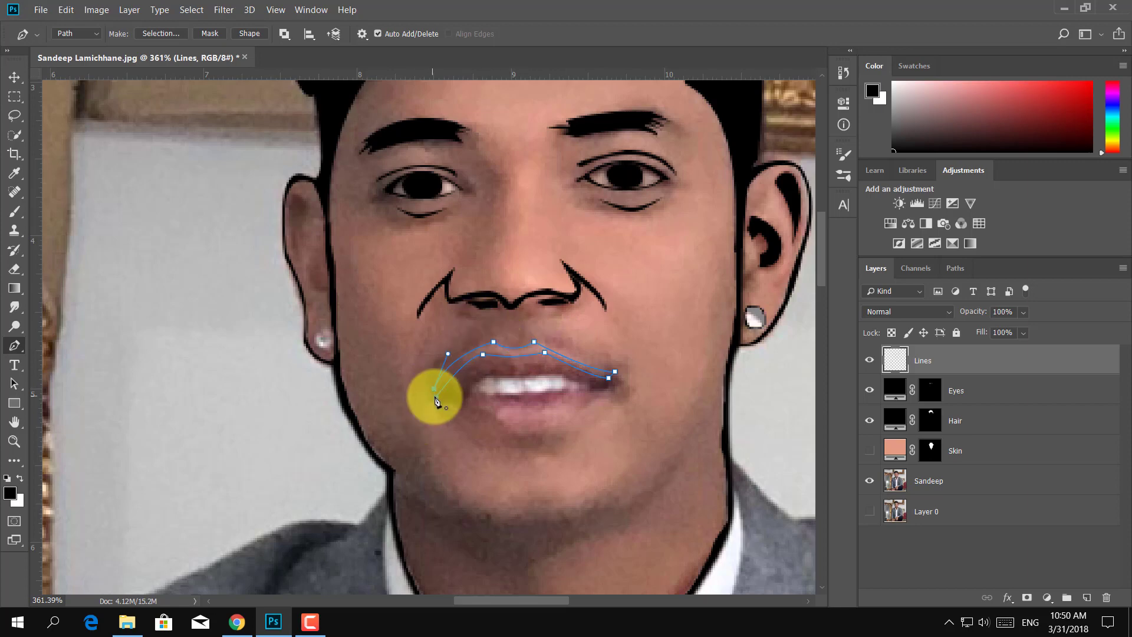
{"action": "key", "text": "ctrl+Return"}
{"action": "key", "text": "alt+BackSpace"}
{"action": "left_click", "coordinate": [459, 390]}
Step: Draw the inner and lower lip line paths and fill both with black
{"action": "left_click", "coordinate": [487, 367]}
{"action": "left_click", "coordinate": [523, 371]}
{"action": "left_click", "coordinate": [600, 382]}
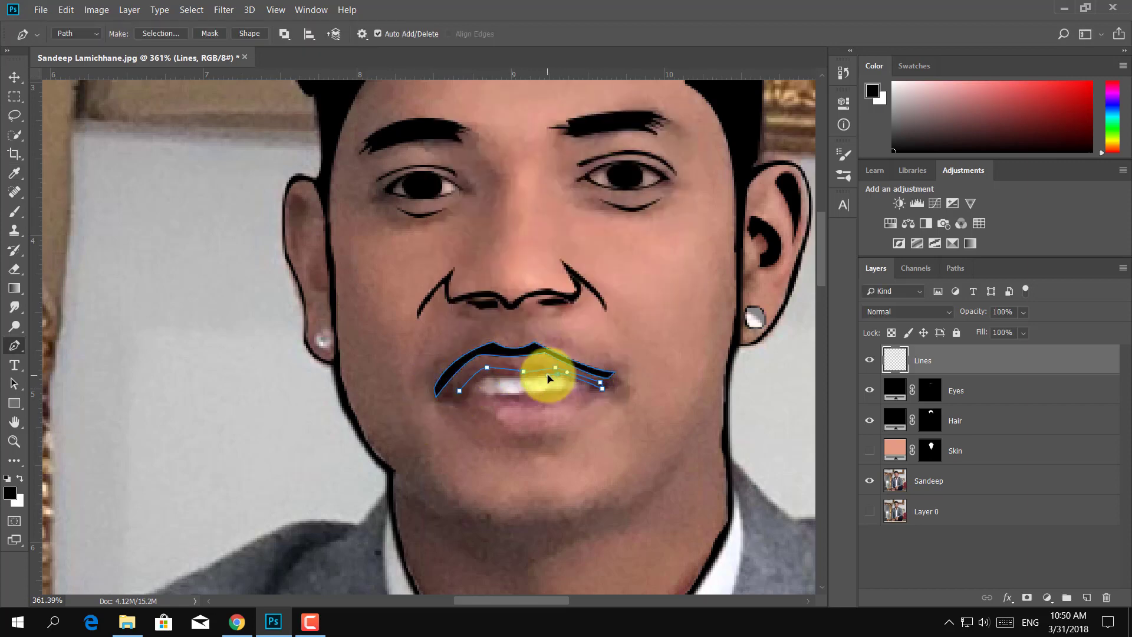
{"action": "scroll", "coordinate": [480, 379], "scroll_direction": "up", "scroll_amount": 3}
{"action": "right_click", "coordinate": [480, 379]}
{"action": "key", "text": "Return"}
{"action": "left_click", "coordinate": [701, 398]}
{"action": "left_click", "coordinate": [309, 373]}
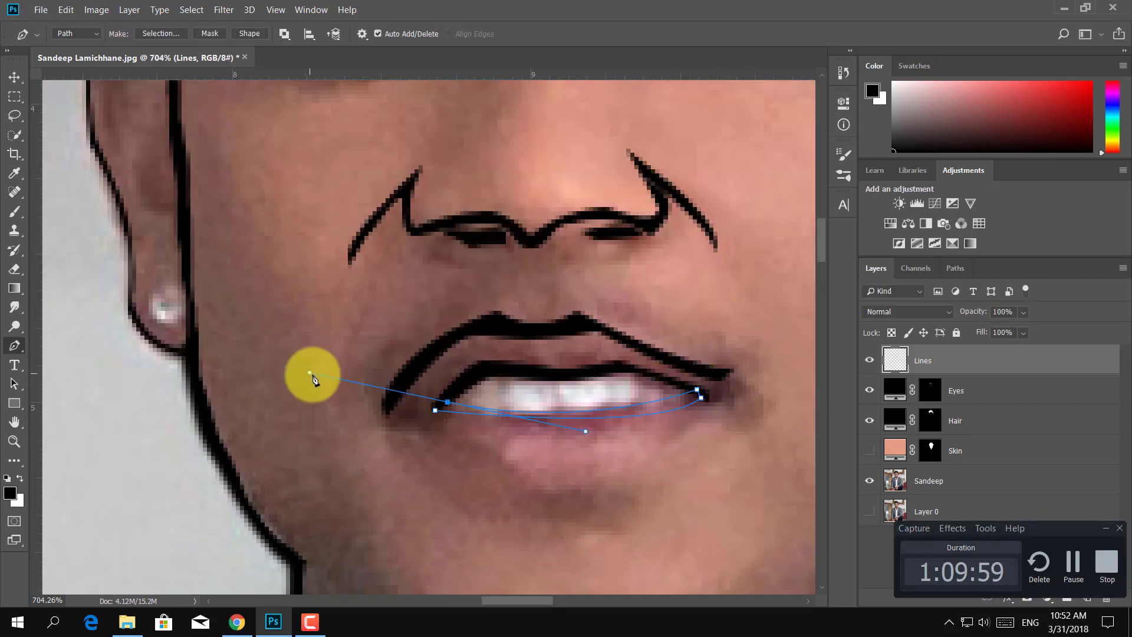
{"action": "right_click", "coordinate": [748, 397]}
{"action": "key", "text": "Return"}
Step: Trace the outline along the tops of the teeth and fill it with black
{"action": "left_click", "coordinate": [455, 402]}
{"action": "left_click", "coordinate": [468, 390]}
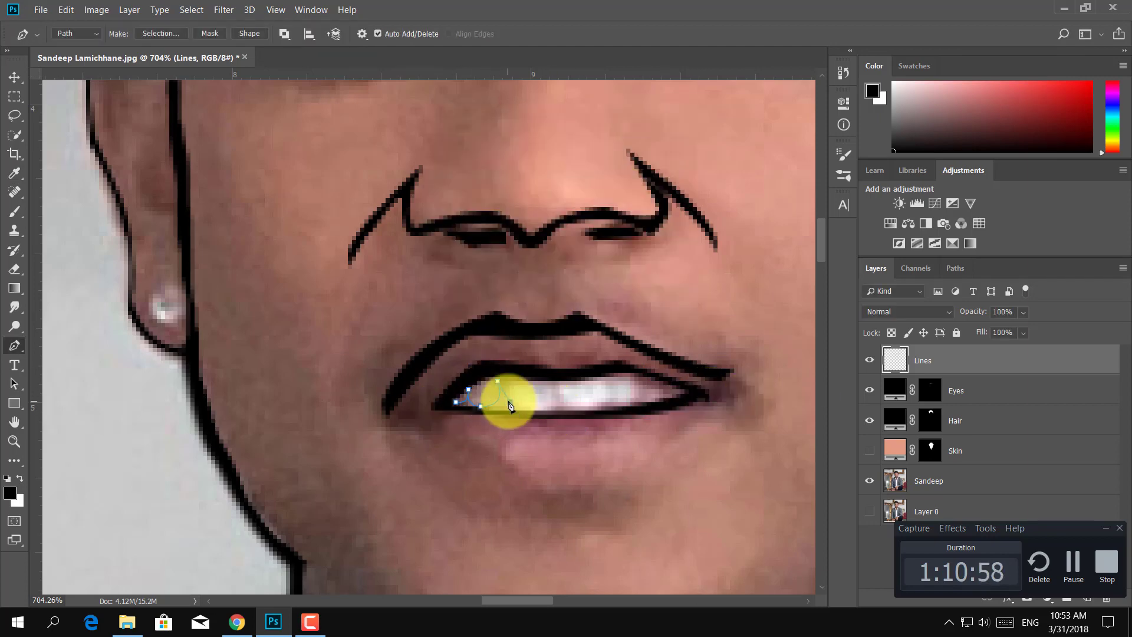
{"action": "left_click", "coordinate": [510, 401]}
{"action": "left_click", "coordinate": [555, 384]}
{"action": "left_click", "coordinate": [597, 406]}
{"action": "left_click", "coordinate": [601, 380]}
{"action": "left_click", "coordinate": [638, 376]}
{"action": "left_click", "coordinate": [650, 402]}
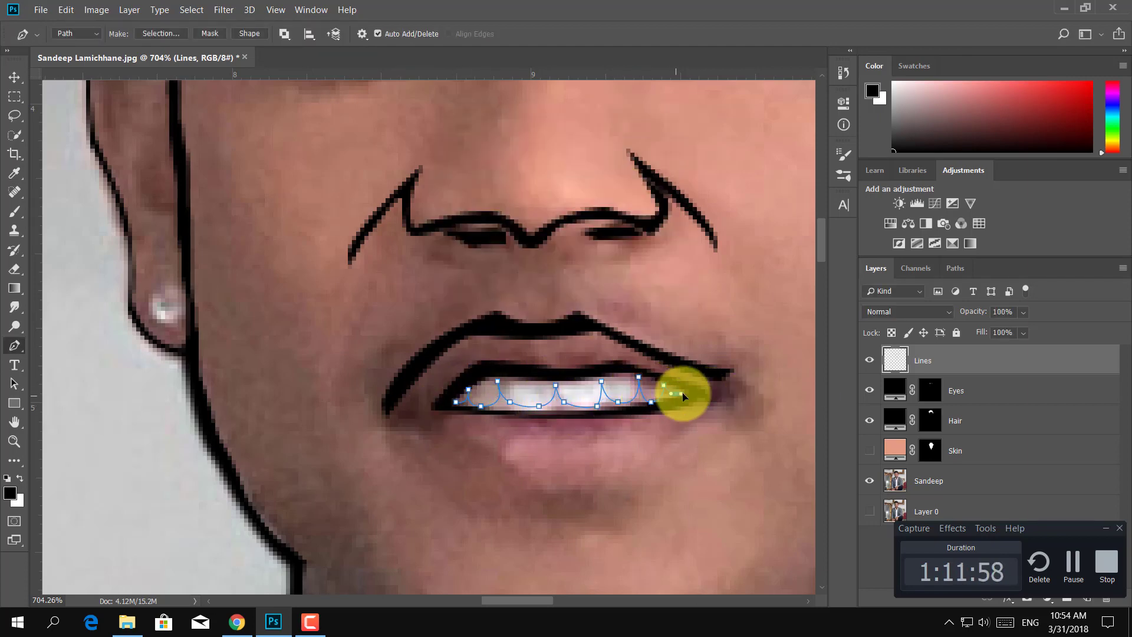
{"action": "scroll", "coordinate": [696, 400], "scroll_direction": "down", "scroll_amount": 3}
{"action": "right_click", "coordinate": [561, 417]}
{"action": "left_click", "coordinate": [518, 171]}
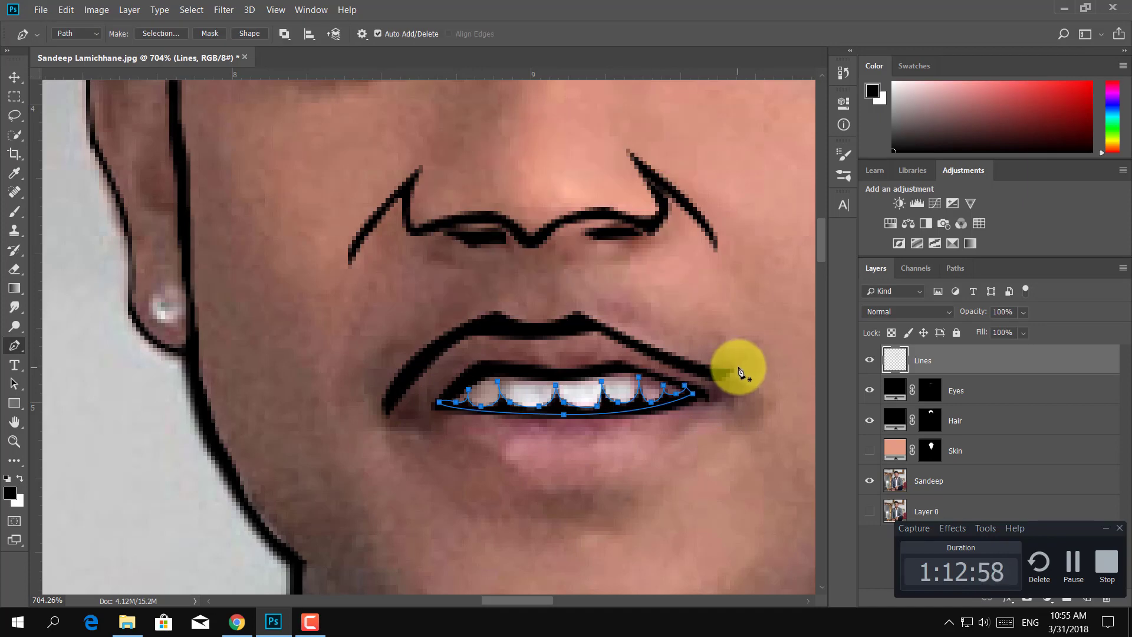
{"action": "scroll", "coordinate": [500, 419], "scroll_direction": "down", "scroll_amount": 3}
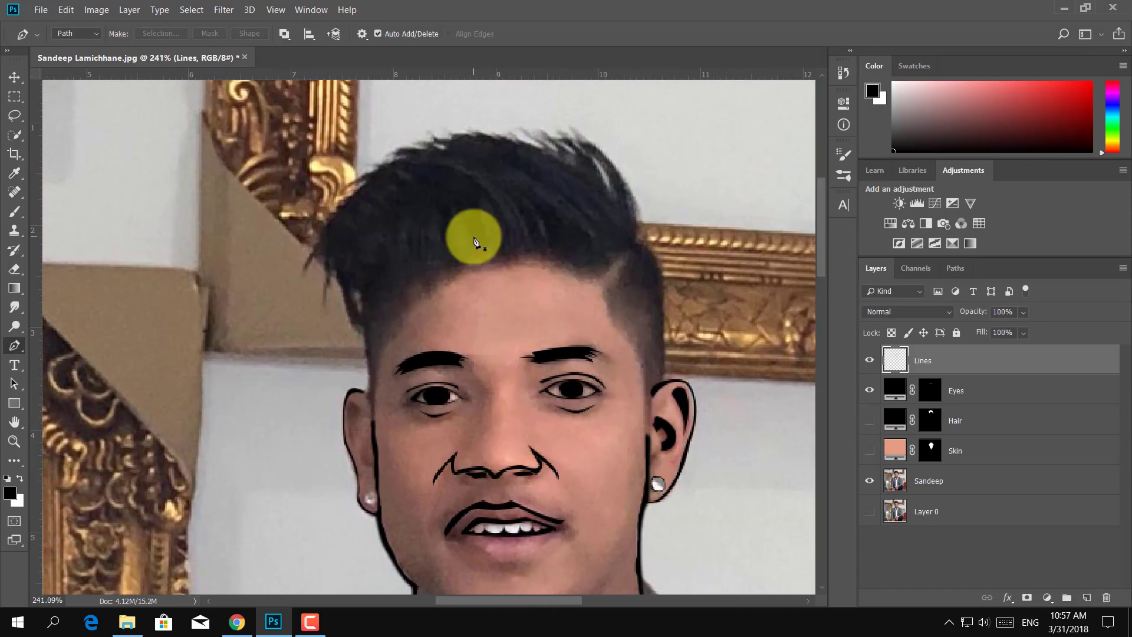
{"action": "left_click", "coordinate": [470, 248]}
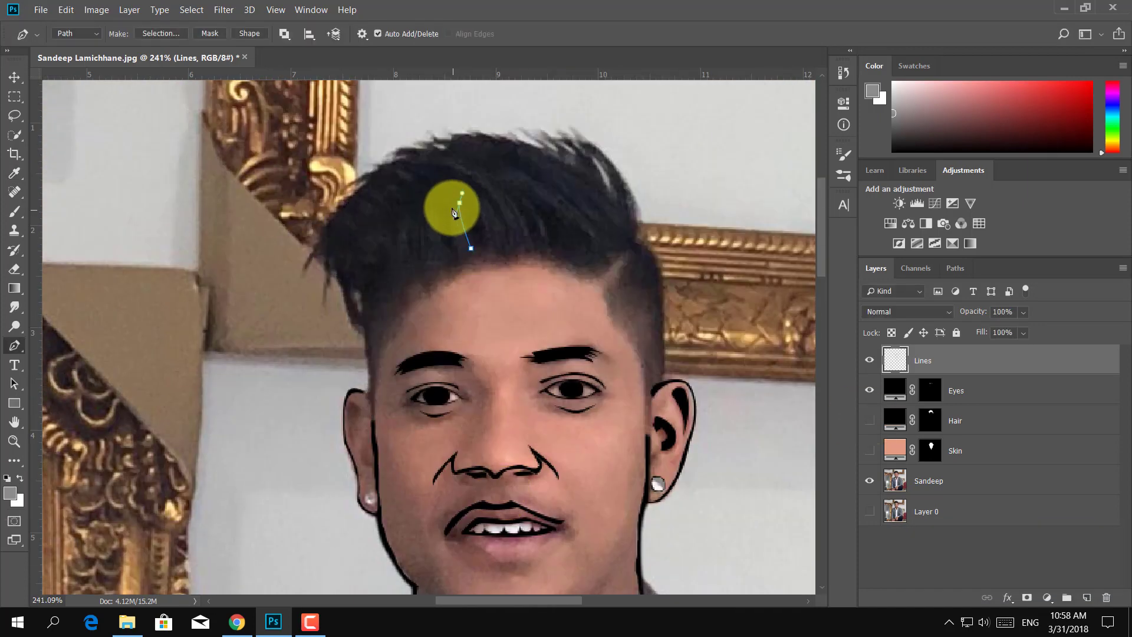
Step: Trace a closed multi-tipped hair strand shape on the forelock
{"action": "left_click", "coordinate": [453, 188]}
{"action": "left_click", "coordinate": [457, 258]}
{"action": "left_click", "coordinate": [437, 204]}
{"action": "left_click_drag", "start_coordinate": [430, 263], "coordinate": [416, 261]}
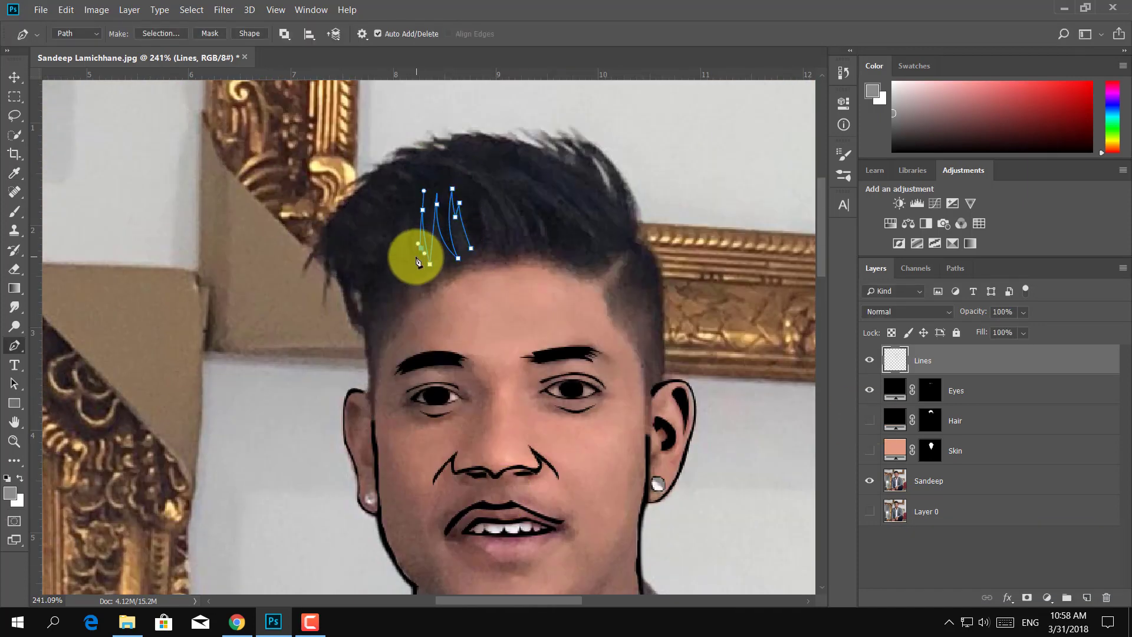
{"action": "left_click", "coordinate": [424, 173]}
{"action": "left_click", "coordinate": [411, 212]}
{"action": "left_click", "coordinate": [420, 248]}
{"action": "left_click_drag", "start_coordinate": [393, 310], "coordinate": [410, 280]}
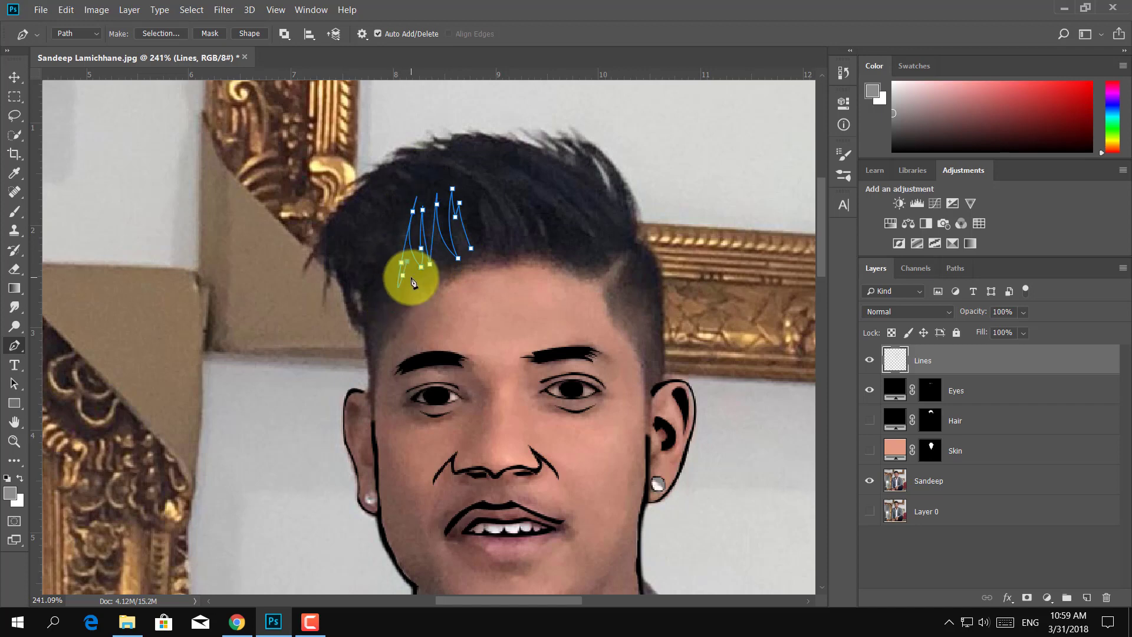
{"action": "left_click", "coordinate": [415, 277]}
{"action": "left_click", "coordinate": [459, 266]}
{"action": "left_click", "coordinate": [470, 254]}
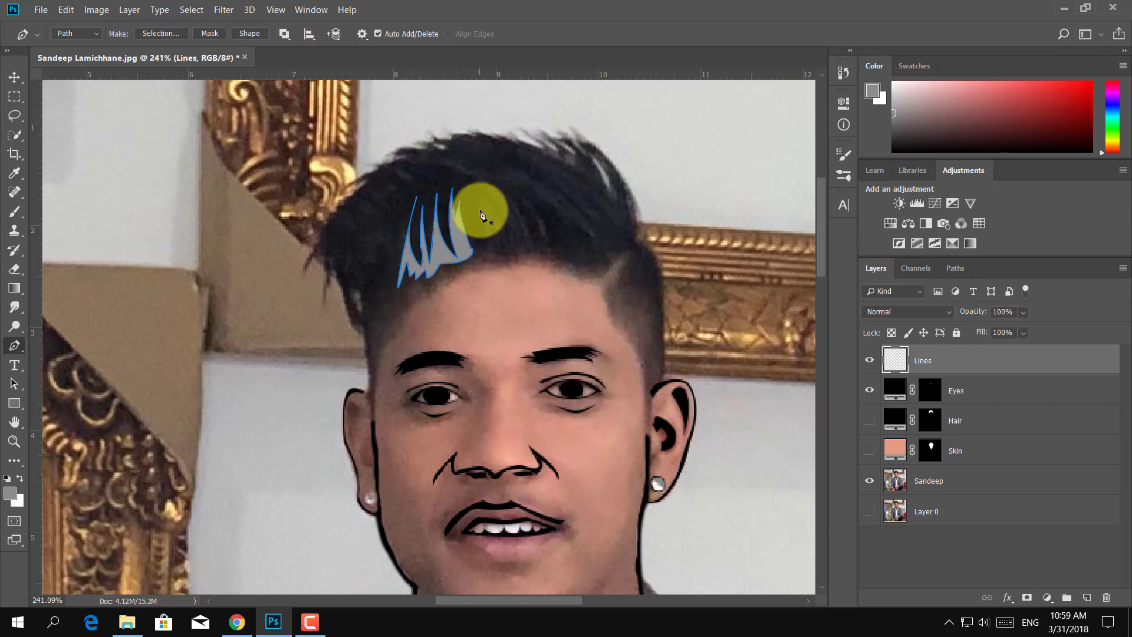
Step: Draw a second strand shape and fill the strands with grey
{"action": "left_click", "coordinate": [493, 202]}
{"action": "left_click", "coordinate": [508, 252]}
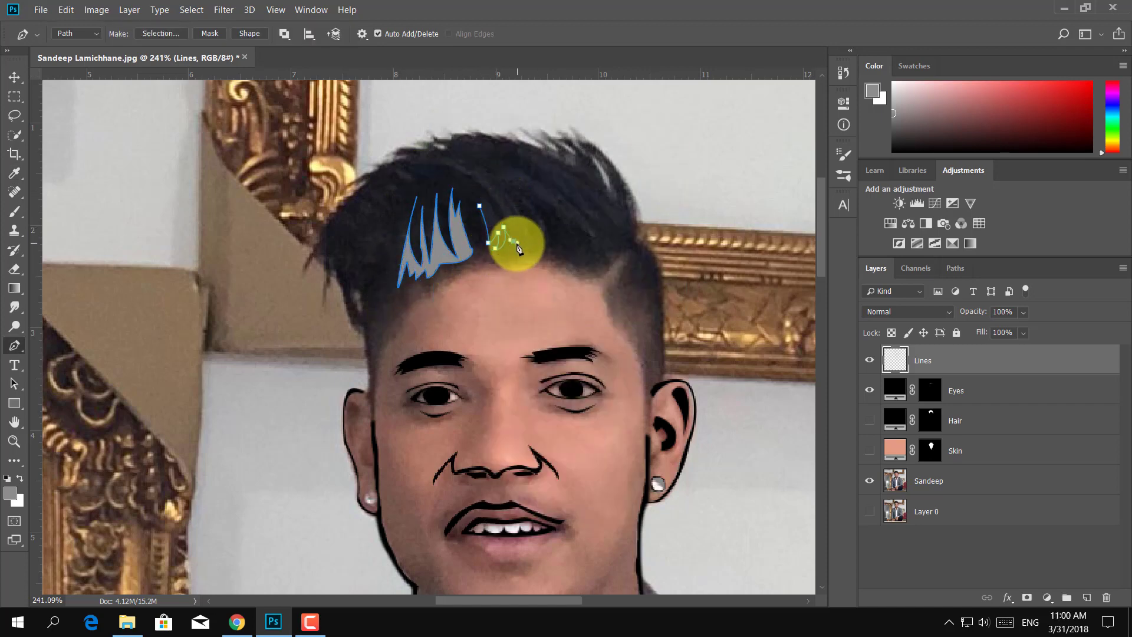
{"action": "left_click_drag", "start_coordinate": [481, 178], "coordinate": [498, 188]}
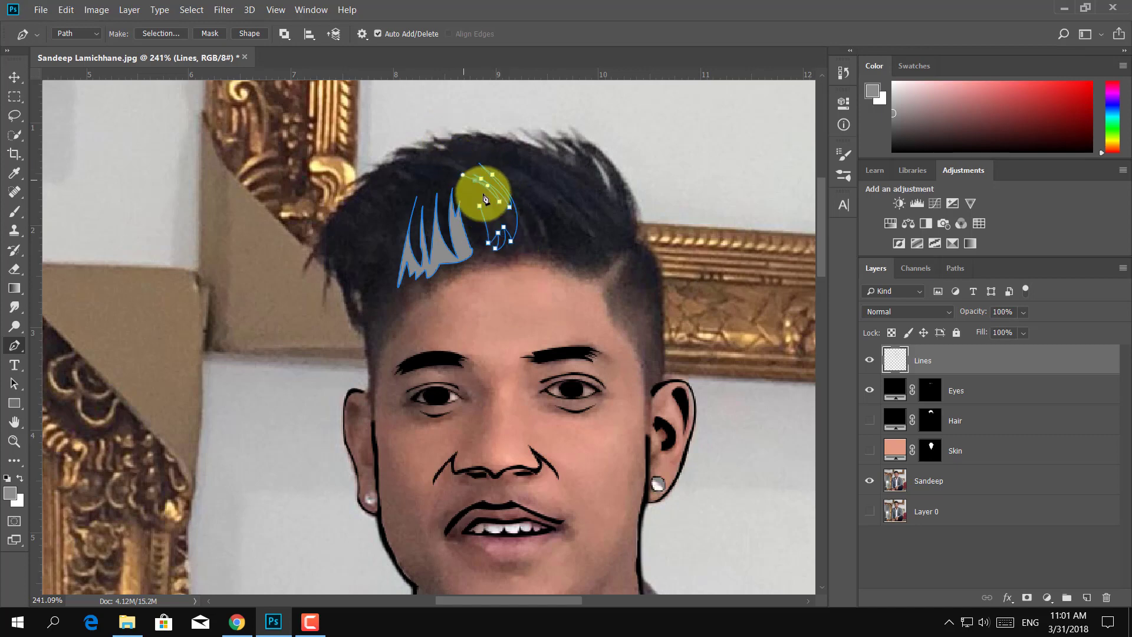
{"action": "right_click", "coordinate": [532, 218]}
{"action": "left_click", "coordinate": [604, 310]}
{"action": "left_click", "coordinate": [469, 156]}
{"action": "left_click", "coordinate": [531, 194]}
Step: Add another grey-filled strand across the top of the hair and show the Hair layer again
{"action": "left_click", "coordinate": [542, 226]}
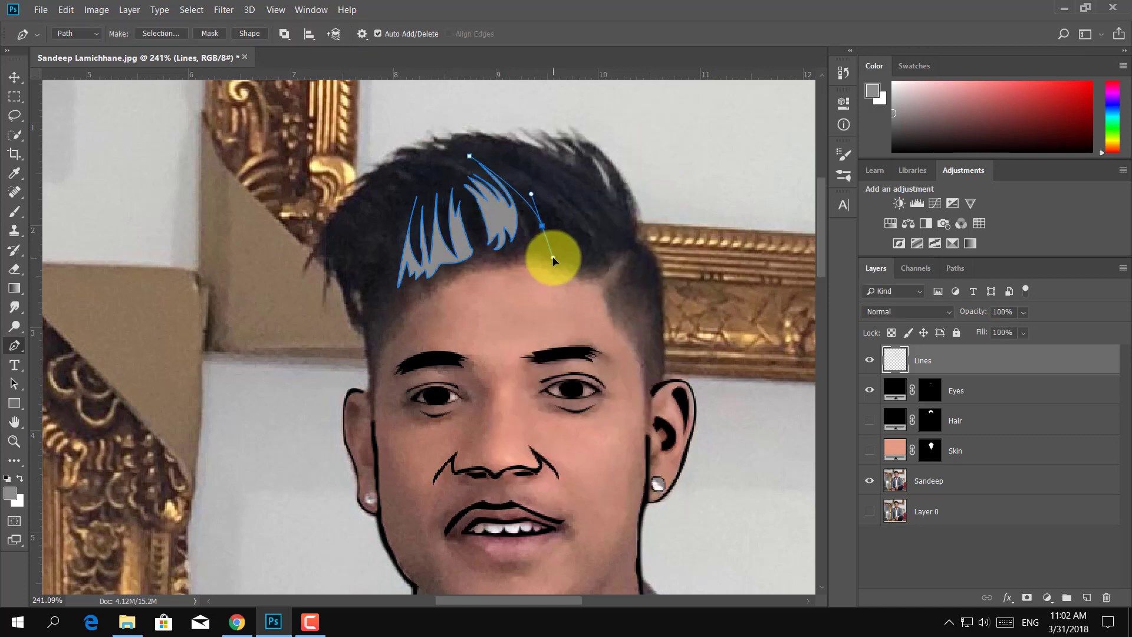
{"action": "left_click", "coordinate": [577, 226]}
{"action": "left_click", "coordinate": [564, 199]}
{"action": "left_click", "coordinate": [526, 185]}
{"action": "mouse_move", "coordinate": [519, 151]}
{"action": "left_mouse_down"}
{"action": "mouse_move", "coordinate": [548, 175]}
{"action": "mouse_move", "coordinate": [520, 172]}
{"action": "left_mouse_up"}
{"action": "left_click", "coordinate": [469, 156]}
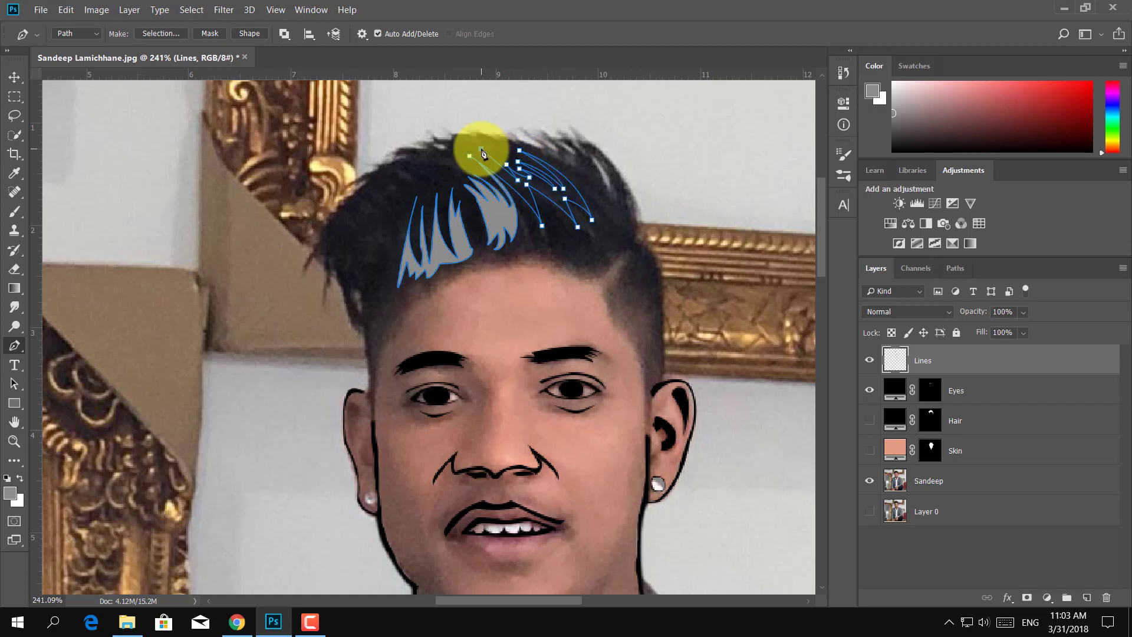
{"action": "right_click", "coordinate": [525, 189]}
{"action": "key", "text": "Escape"}
{"action": "left_click", "coordinate": [869, 420]}
{"action": "left_click", "coordinate": [869, 450]}
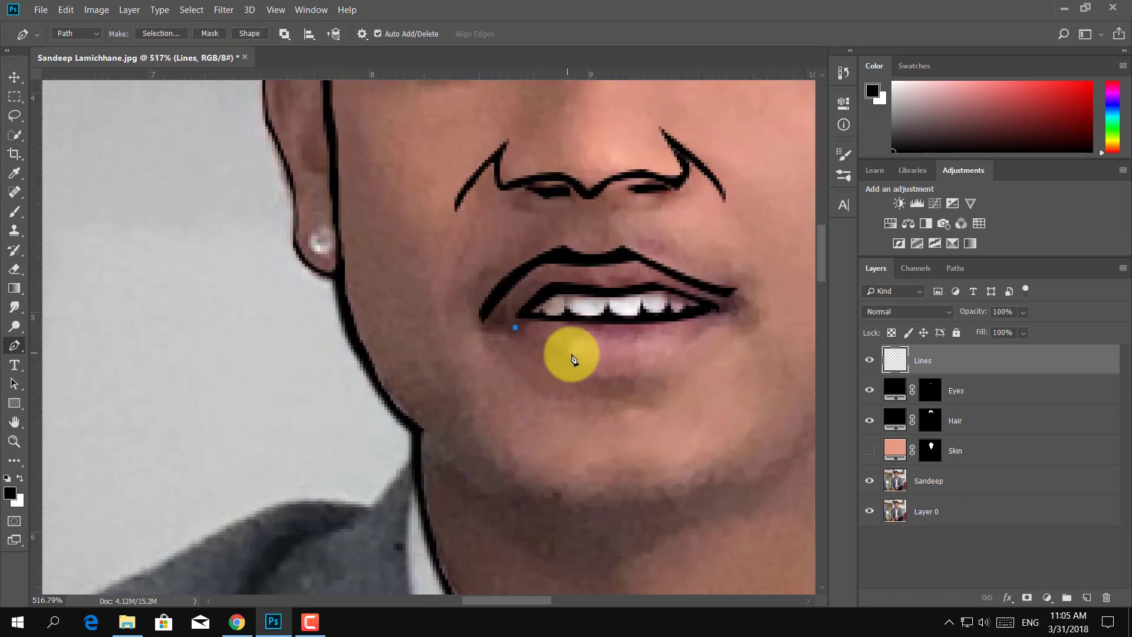
Step: Trace black outlines along the lower lip, left cheek and jawline
{"action": "left_click", "coordinate": [570, 355]}
{"action": "mouse_move", "coordinate": [613, 379]}
{"action": "left_mouse_down"}
{"action": "mouse_move", "coordinate": [637, 379]}
{"action": "mouse_move", "coordinate": [680, 340]}
{"action": "mouse_move", "coordinate": [744, 323]}
{"action": "left_mouse_up"}
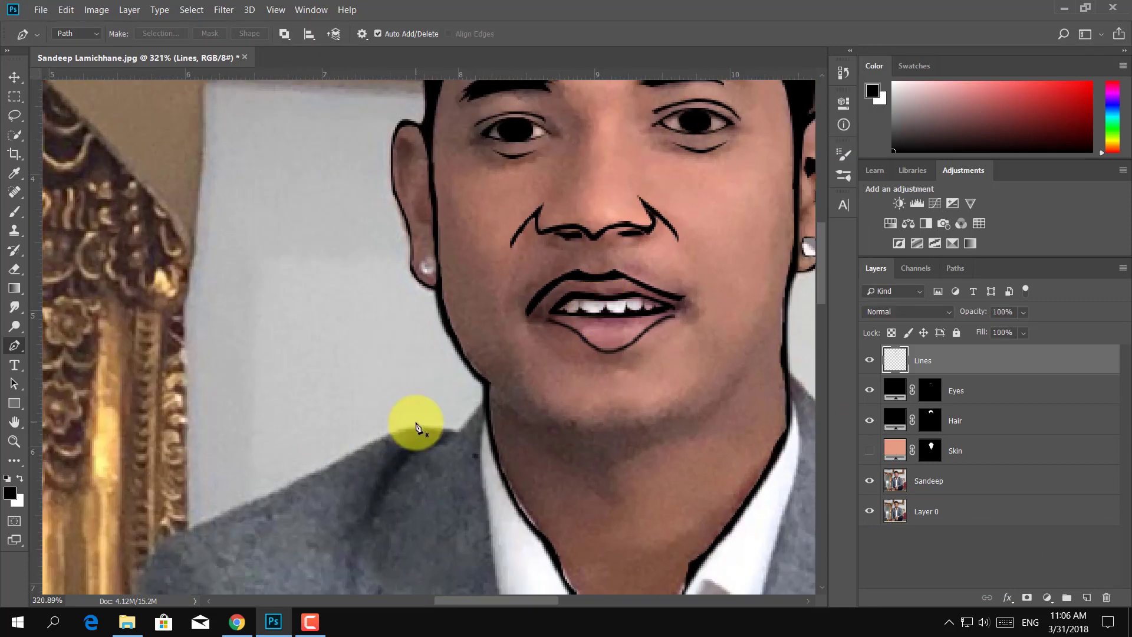
{"action": "left_click", "coordinate": [506, 286]}
{"action": "left_click", "coordinate": [500, 296]}
{"action": "left_click", "coordinate": [506, 308]}
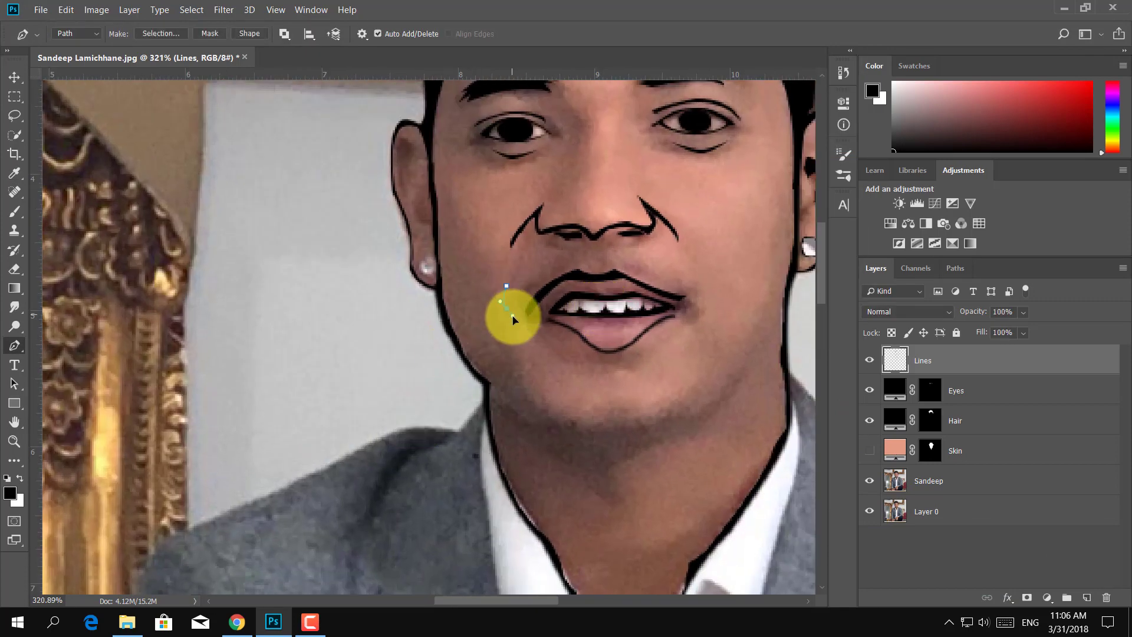
{"action": "key", "text": "Escape"}
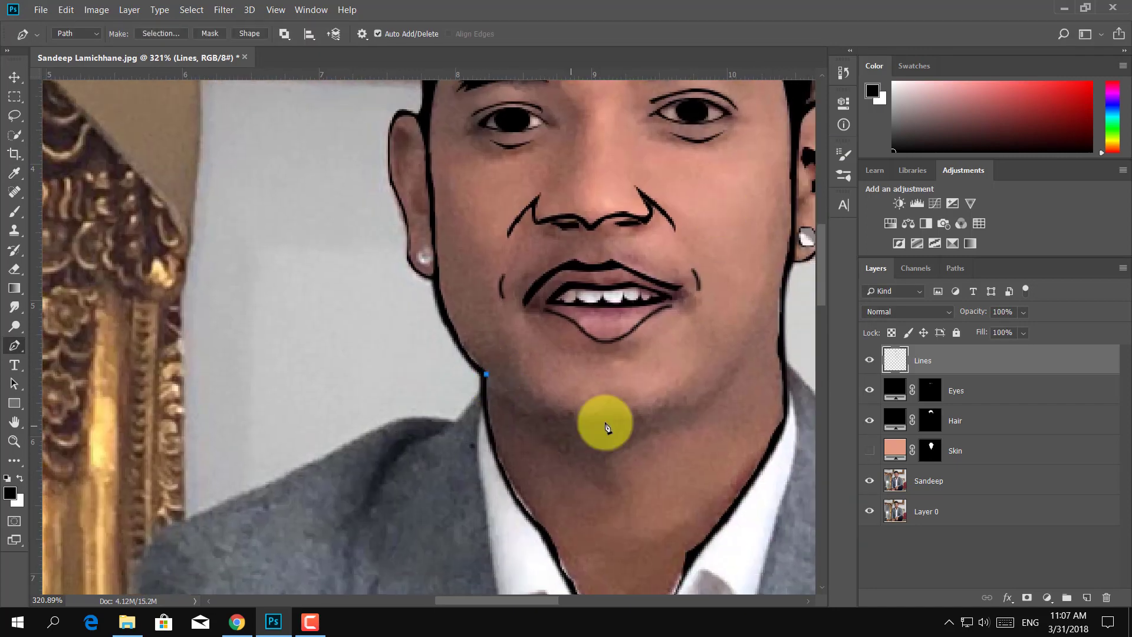
{"action": "left_click_drag", "start_coordinate": [613, 414], "coordinate": [699, 399]}
{"action": "left_click_drag", "start_coordinate": [783, 283], "coordinate": [800, 210]}
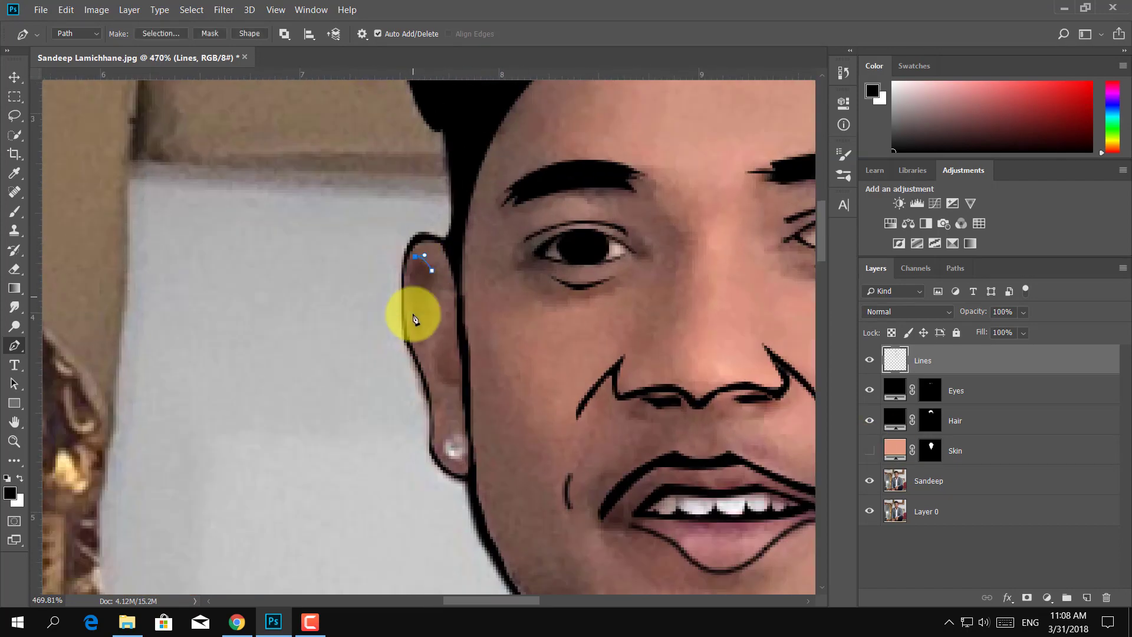
Step: Stroke the ear's edge in black and start an outline below the ear
{"action": "left_click_drag", "start_coordinate": [415, 322], "coordinate": [425, 300]}
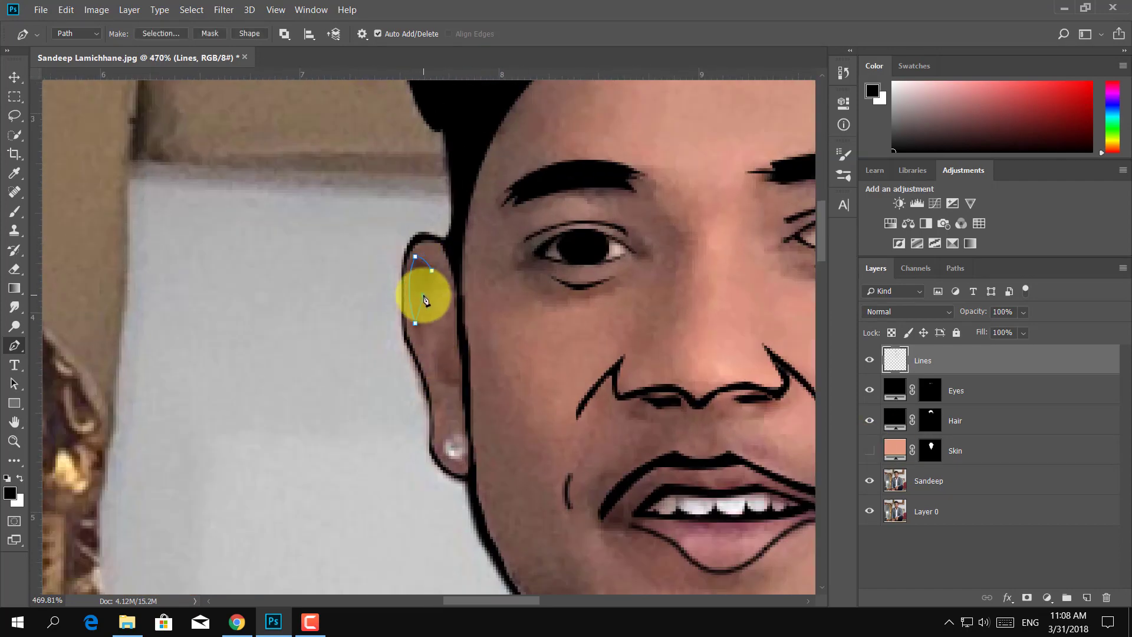
{"action": "right_click", "coordinate": [427, 298]}
{"action": "left_click", "coordinate": [488, 348]}
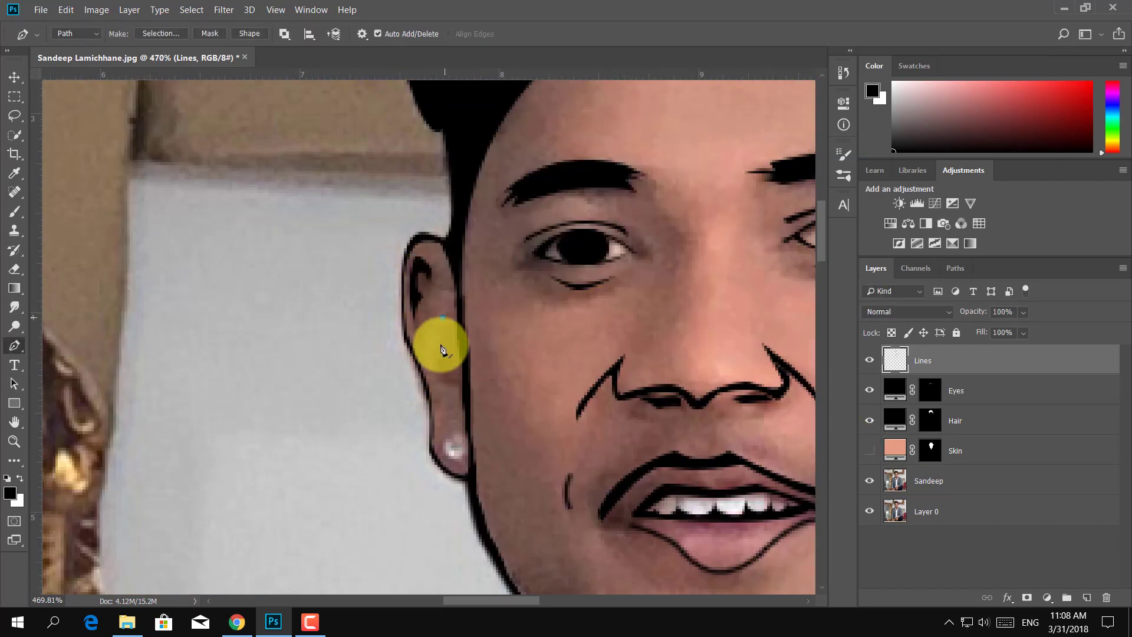
{"action": "left_click", "coordinate": [443, 317]}
{"action": "left_click_drag", "start_coordinate": [451, 386], "coordinate": [460, 383]}
{"action": "left_click_drag", "start_coordinate": [453, 321], "coordinate": [454, 311]}
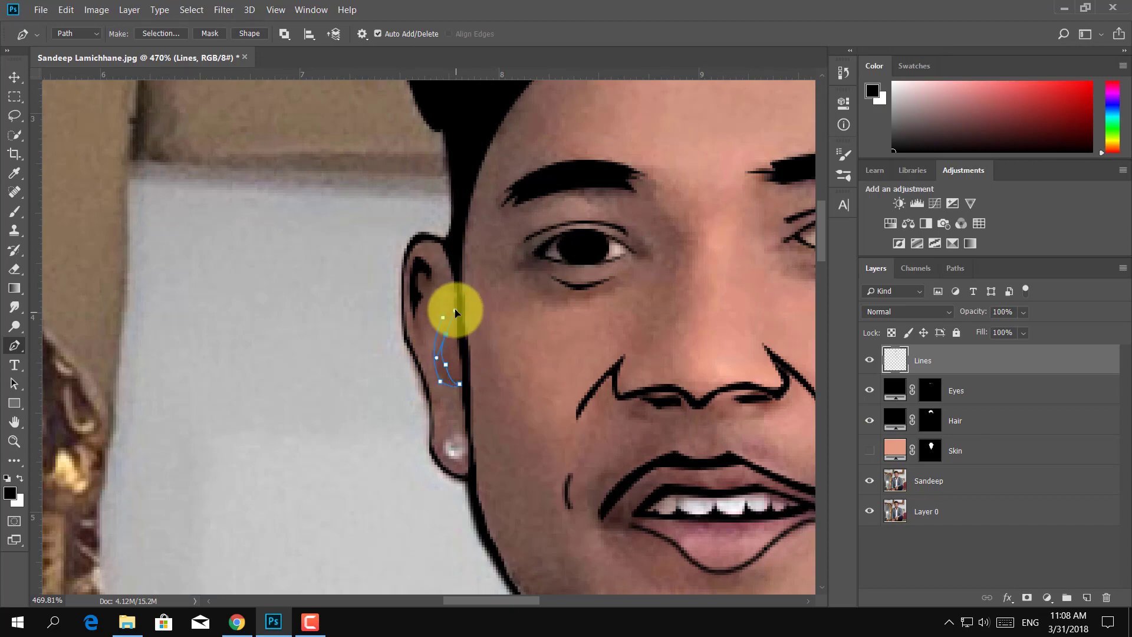
Step: Place anchor points in a loop around the earring
{"action": "scroll", "coordinate": [455, 442], "scroll_direction": "up", "scroll_amount": 3}
{"action": "left_click", "coordinate": [407, 317]}
{"action": "left_click", "coordinate": [425, 330]}
{"action": "left_click", "coordinate": [407, 357]}
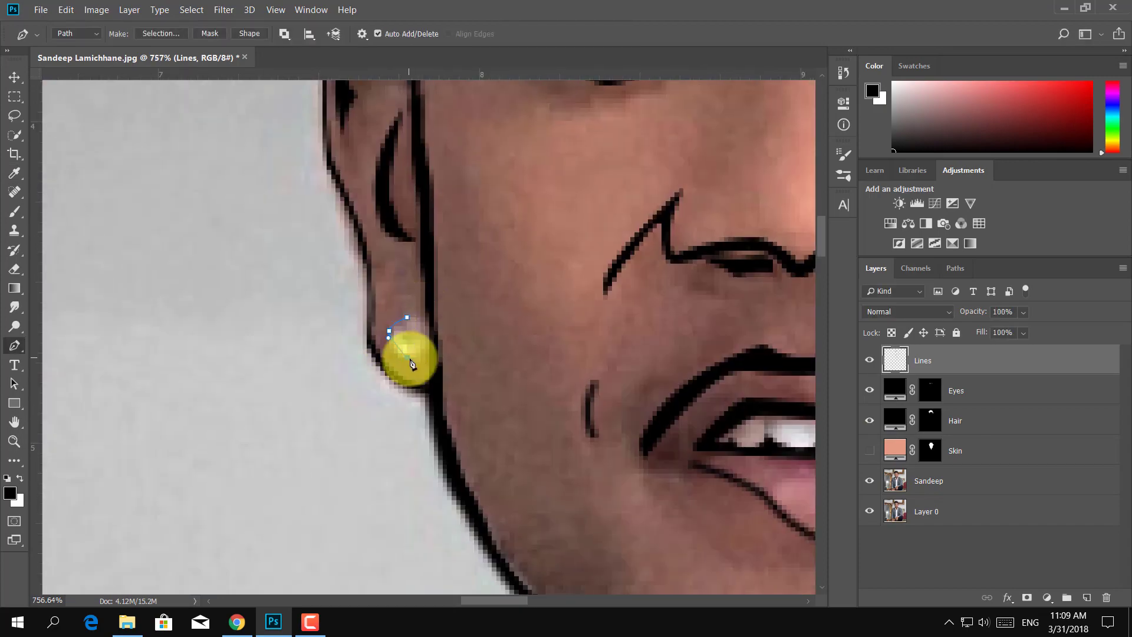
{"action": "left_click", "coordinate": [389, 330]}
{"action": "left_click", "coordinate": [406, 317]}
{"action": "scroll", "coordinate": [454, 320], "scroll_direction": "down", "scroll_amount": 5}
{"action": "scroll", "coordinate": [481, 308], "scroll_direction": "up", "scroll_amount": 6}
{"action": "left_click", "coordinate": [452, 279]}
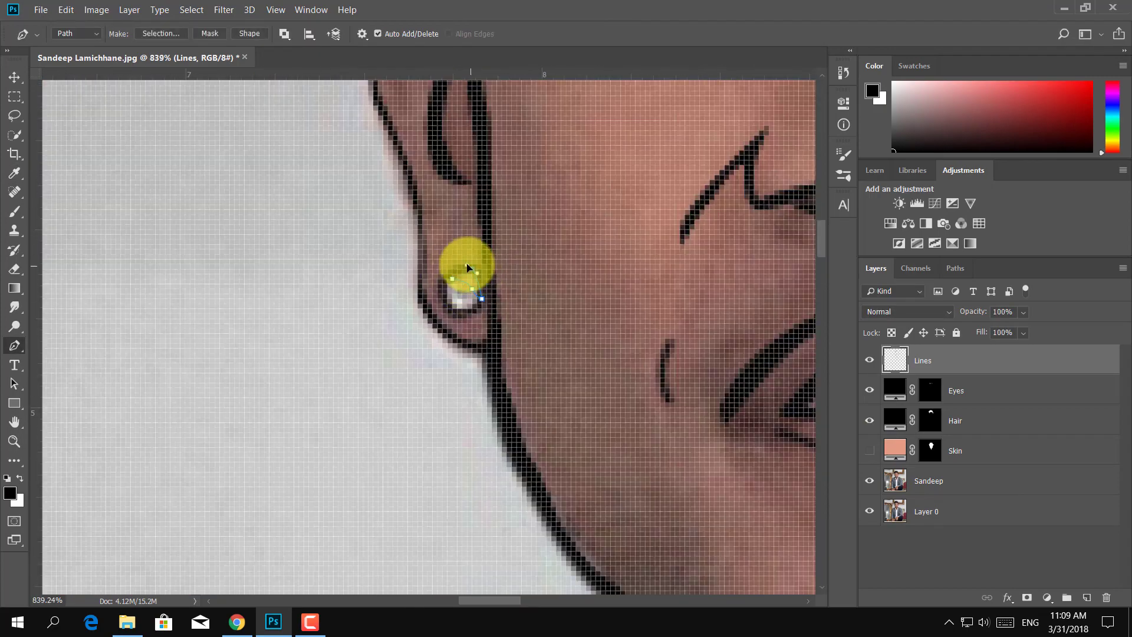
Step: Close the earring path and reset the painting colour to black
{"action": "key", "text": "b"}
{"action": "scroll", "coordinate": [539, 289], "scroll_direction": "down", "scroll_amount": 3}
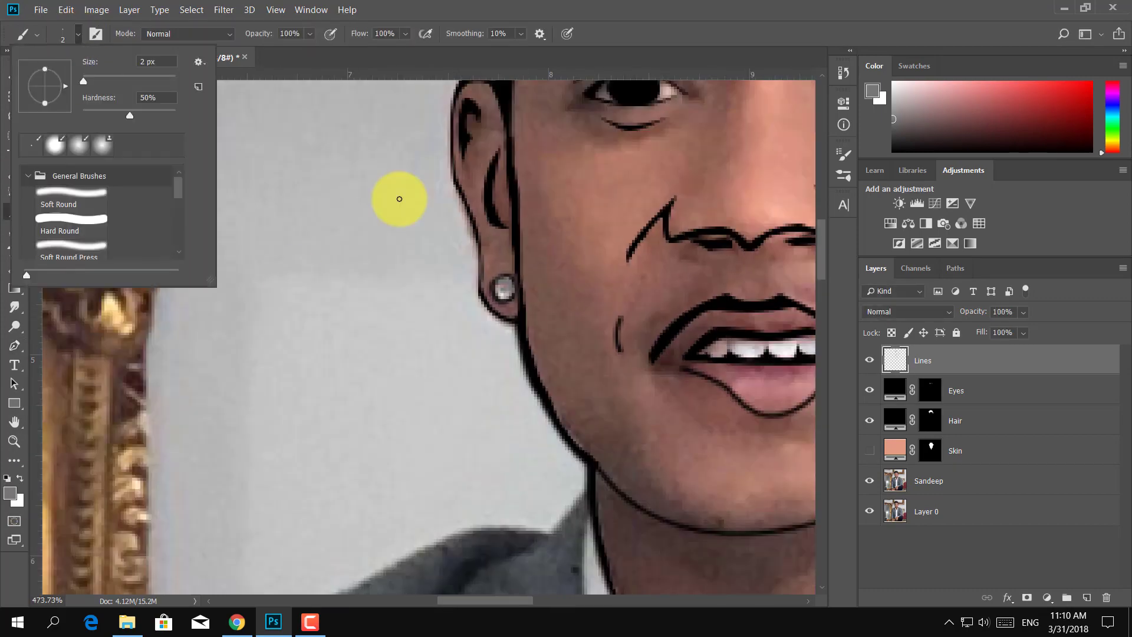
{"action": "key", "text": "Escape"}
{"action": "scroll", "coordinate": [503, 291], "scroll_direction": "up", "scroll_amount": 2}
{"action": "scroll", "coordinate": [677, 291], "scroll_direction": "up", "scroll_amount": 4}
{"action": "key", "text": "p"}
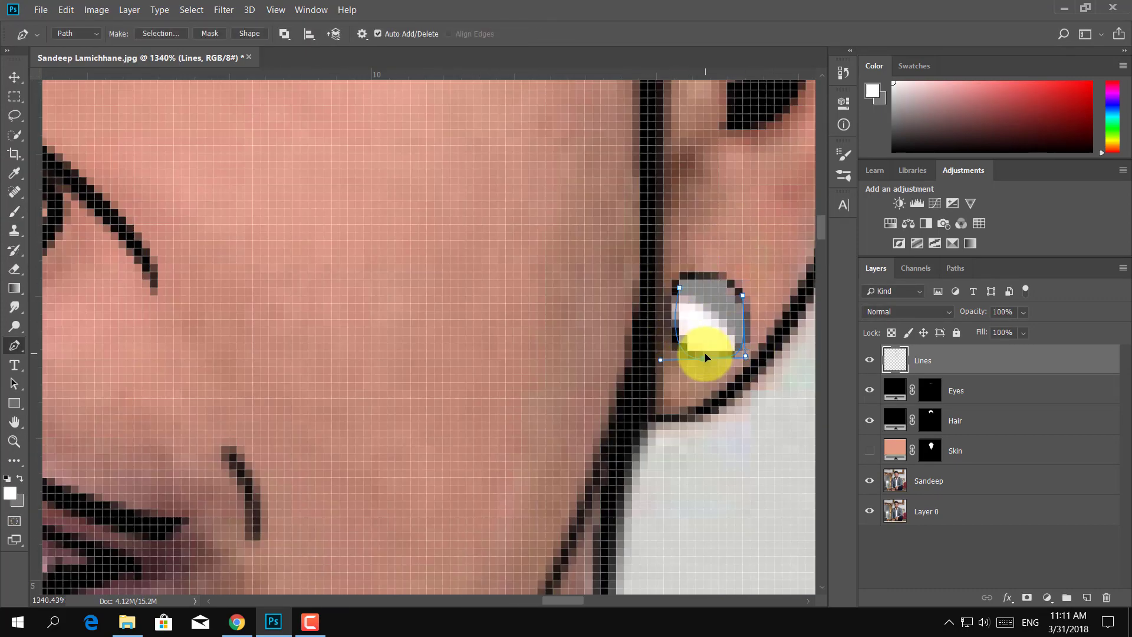
{"action": "left_click", "coordinate": [673, 308]}
{"action": "key", "text": "d"}
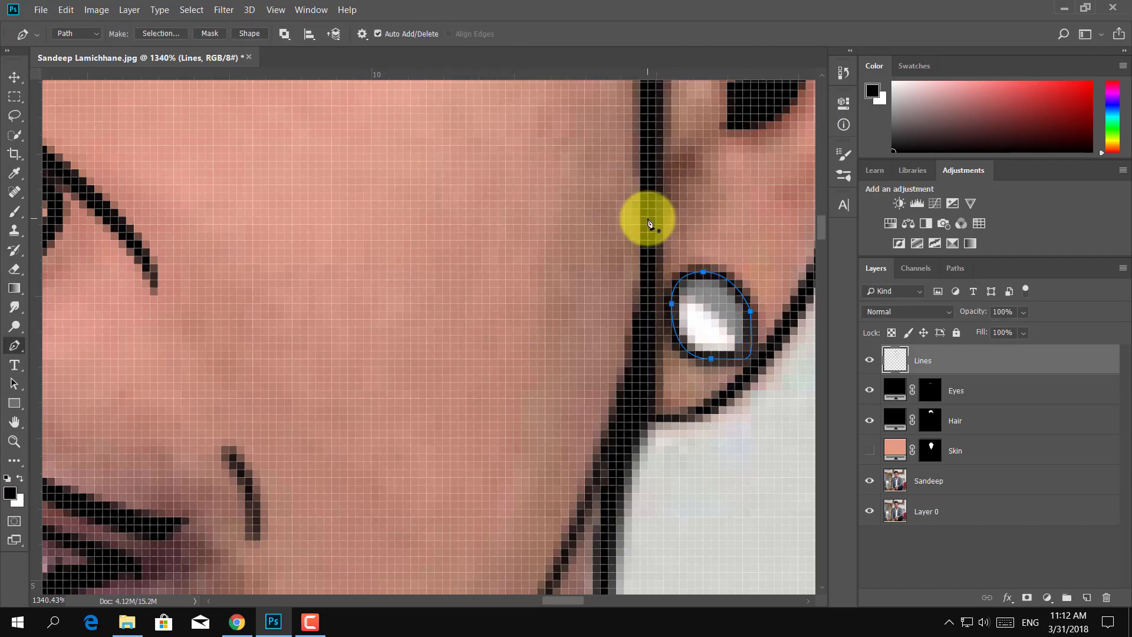
{"action": "scroll", "coordinate": [649, 223], "scroll_direction": "down", "scroll_amount": 5}
Step: Outline the jacket lapel edge, then delete its stroked path
{"action": "left_click", "coordinate": [546, 243]}
{"action": "left_click", "coordinate": [476, 389]}
{"action": "left_click", "coordinate": [520, 409]}
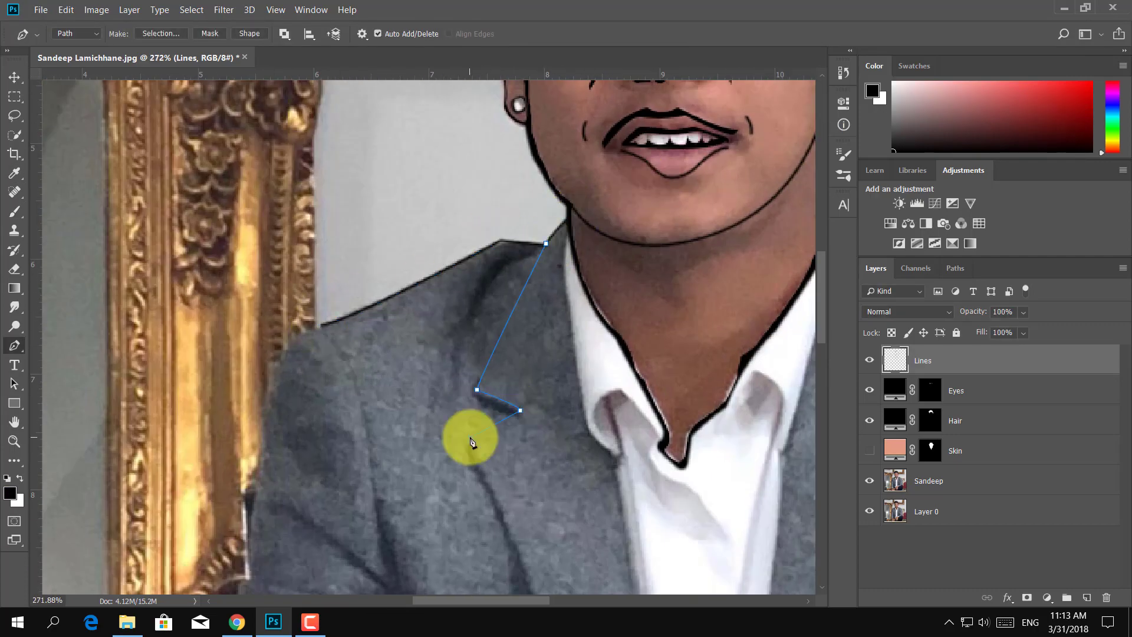
{"action": "scroll", "coordinate": [666, 190], "scroll_direction": "down", "scroll_amount": 3}
{"action": "key", "text": "Delete"}
{"action": "scroll", "coordinate": [310, 350], "scroll_direction": "up", "scroll_amount": 3}
{"action": "scroll", "coordinate": [302, 448], "scroll_direction": "down", "scroll_amount": 1}
Step: Outline the shoulder, sleeve and collar edges, deleting each stroked path
{"action": "left_click", "coordinate": [353, 187]}
{"action": "left_click_drag", "start_coordinate": [413, 382], "coordinate": [422, 556]}
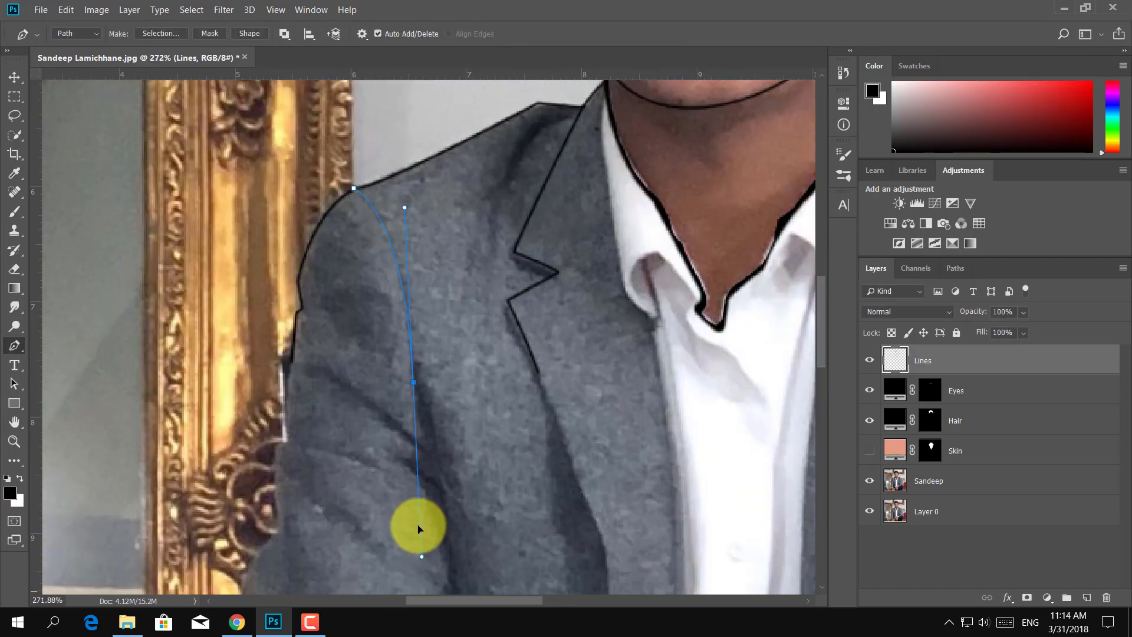
{"action": "key", "text": "Delete"}
{"action": "scroll", "coordinate": [262, 349], "scroll_direction": "right", "scroll_amount": 5}
{"action": "left_click_drag", "start_coordinate": [286, 318], "coordinate": [306, 313]}
{"action": "left_click", "coordinate": [300, 376]}
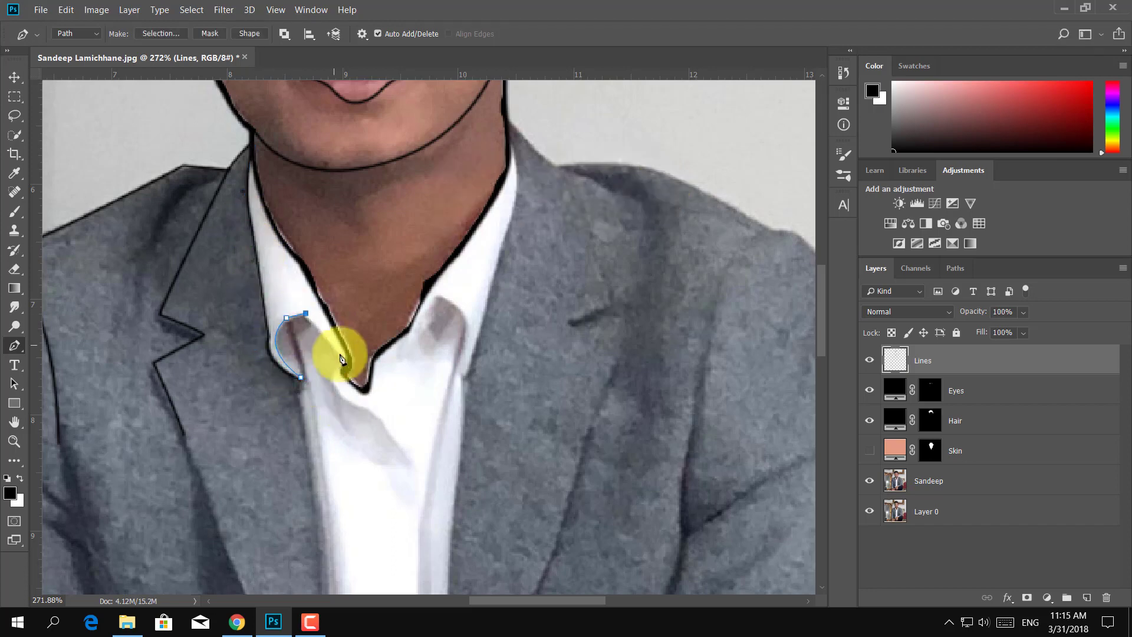
{"action": "key", "text": "Delete"}
Step: Trace a curved line down the neck toward the shoulder
{"action": "left_click", "coordinate": [506, 119]}
{"action": "left_click_drag", "start_coordinate": [554, 167], "coordinate": [562, 167]}
{"action": "scroll", "coordinate": [524, 350], "scroll_direction": "up", "scroll_amount": 2}
{"action": "scroll", "coordinate": [523, 350], "scroll_direction": "right", "scroll_amount": 1}
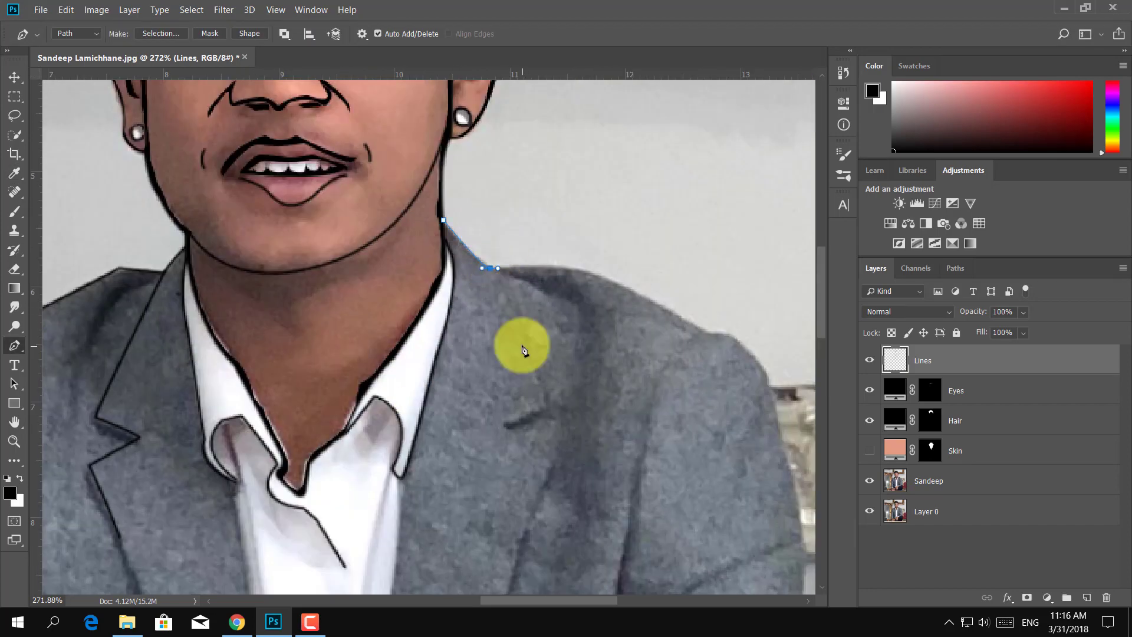
{"action": "left_click_drag", "start_coordinate": [524, 413], "coordinate": [550, 472]}
{"action": "scroll", "coordinate": [710, 171], "scroll_direction": "down", "scroll_amount": 3}
{"action": "scroll", "coordinate": [453, 389], "scroll_direction": "up", "scroll_amount": 2}
Step: Stroke the neck-to-shoulder line and fill the first eye-white shape with white
{"action": "right_click", "coordinate": [625, 135]}
{"action": "left_click", "coordinate": [649, 203]}
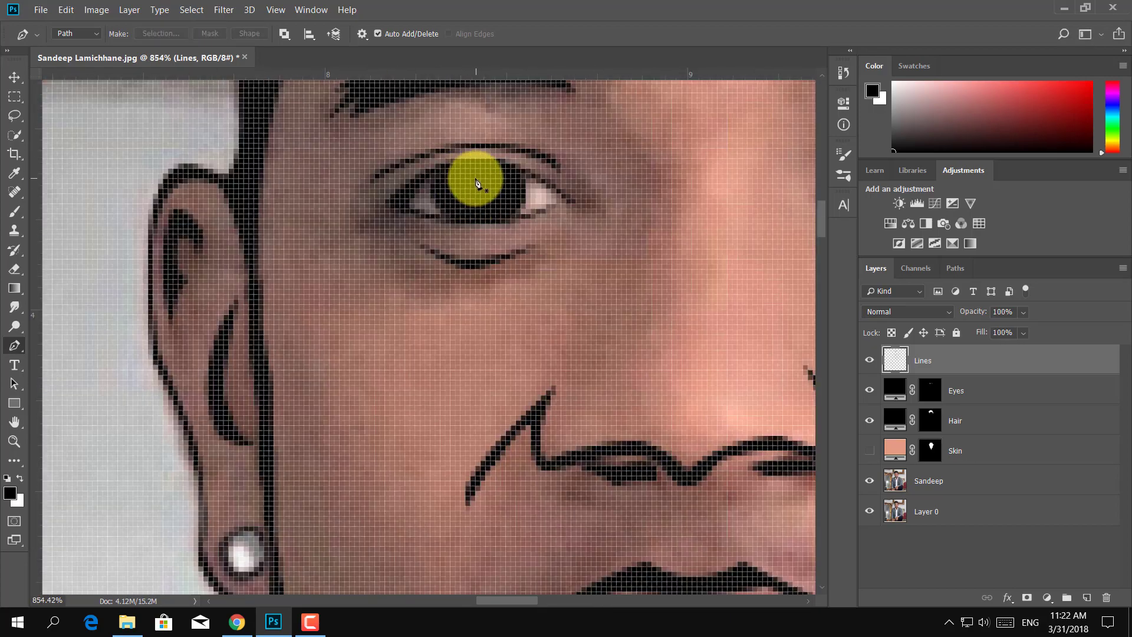
{"action": "left_click", "coordinate": [870, 451]}
{"action": "left_click", "coordinate": [521, 174]}
{"action": "mouse_move", "coordinate": [516, 209]}
{"action": "left_mouse_down"}
{"action": "mouse_move", "coordinate": [530, 195]}
{"action": "mouse_move", "coordinate": [522, 176]}
{"action": "left_mouse_up"}
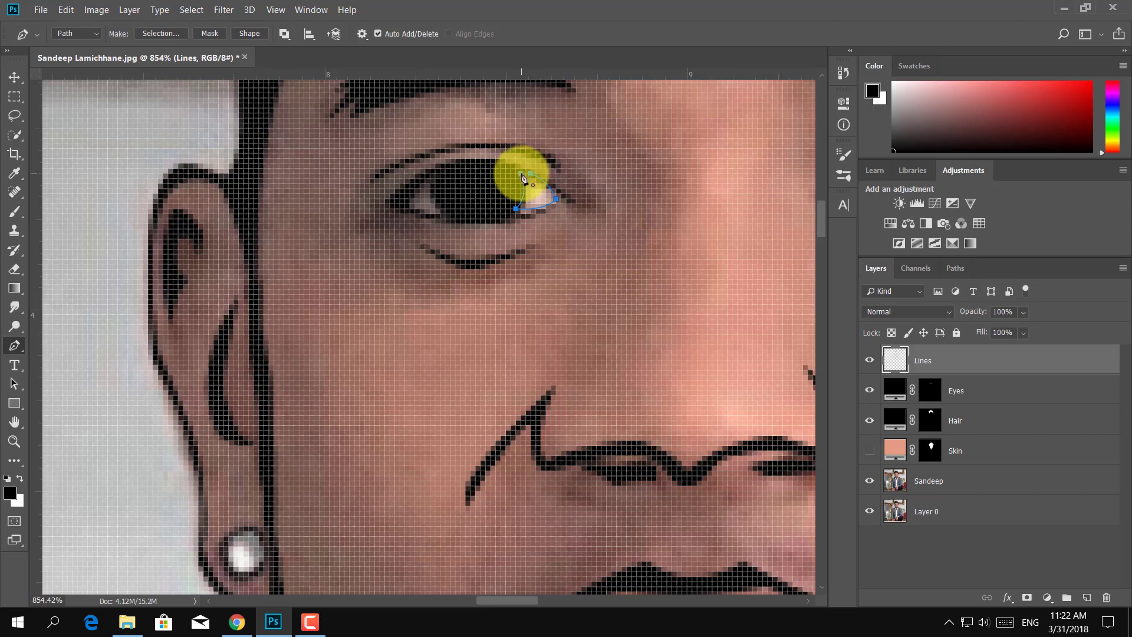
{"action": "right_click", "coordinate": [533, 187]}
{"action": "key", "text": "Return"}
Step: Trace the other side of that eye white along the eyelid and fill it white
{"action": "left_click", "coordinate": [435, 169]}
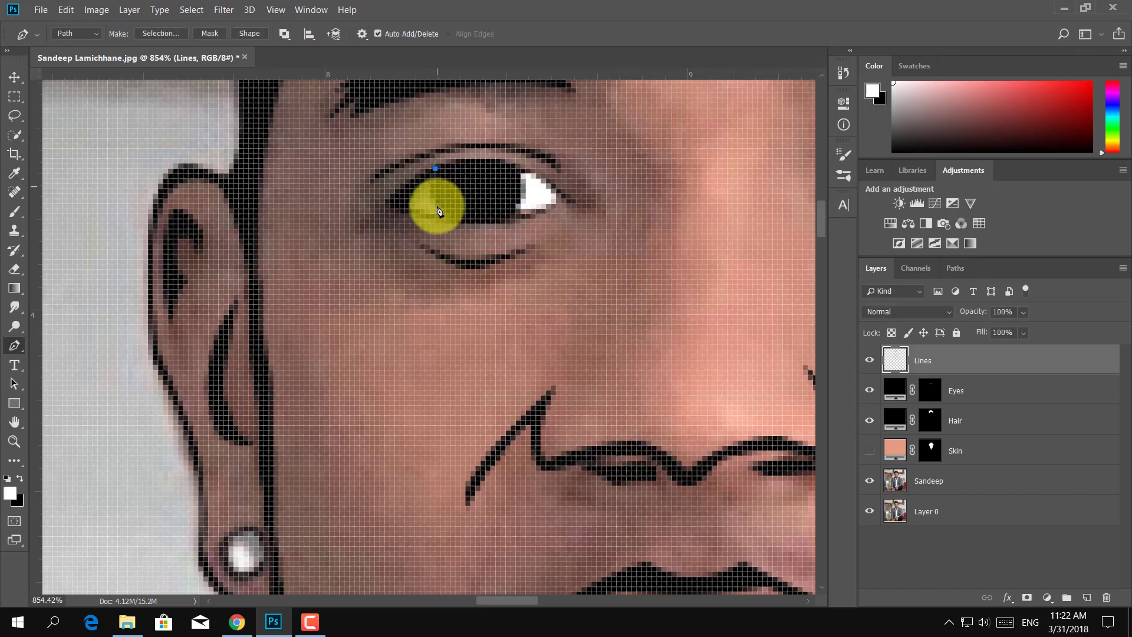
{"action": "left_click_drag", "start_coordinate": [467, 226], "coordinate": [409, 208]}
{"action": "left_click", "coordinate": [405, 204]}
{"action": "left_click_drag", "start_coordinate": [435, 169], "coordinate": [435, 176]}
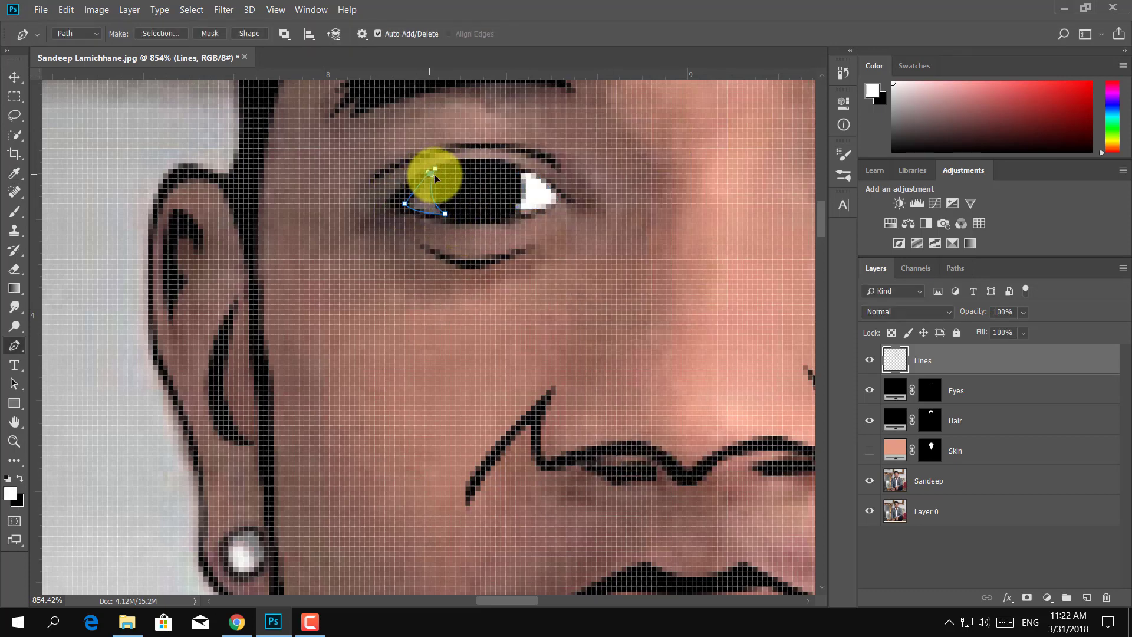
{"action": "right_click", "coordinate": [437, 174]}
{"action": "left_click", "coordinate": [642, 168]}
{"action": "left_click", "coordinate": [670, 213]}
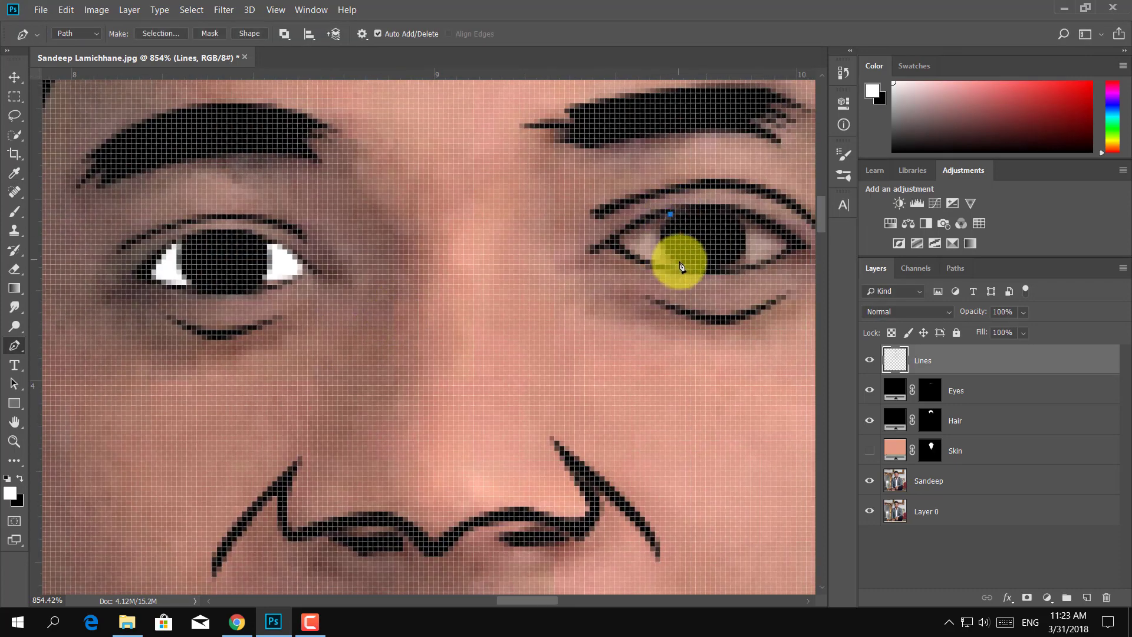
Step: Outline the second eye's white and fill it white
{"action": "mouse_move", "coordinate": [675, 264]}
{"action": "left_mouse_down"}
{"action": "mouse_move", "coordinate": [701, 288]}
{"action": "mouse_move", "coordinate": [619, 247]}
{"action": "left_mouse_up"}
{"action": "left_click_drag", "start_coordinate": [670, 213], "coordinate": [686, 219]}
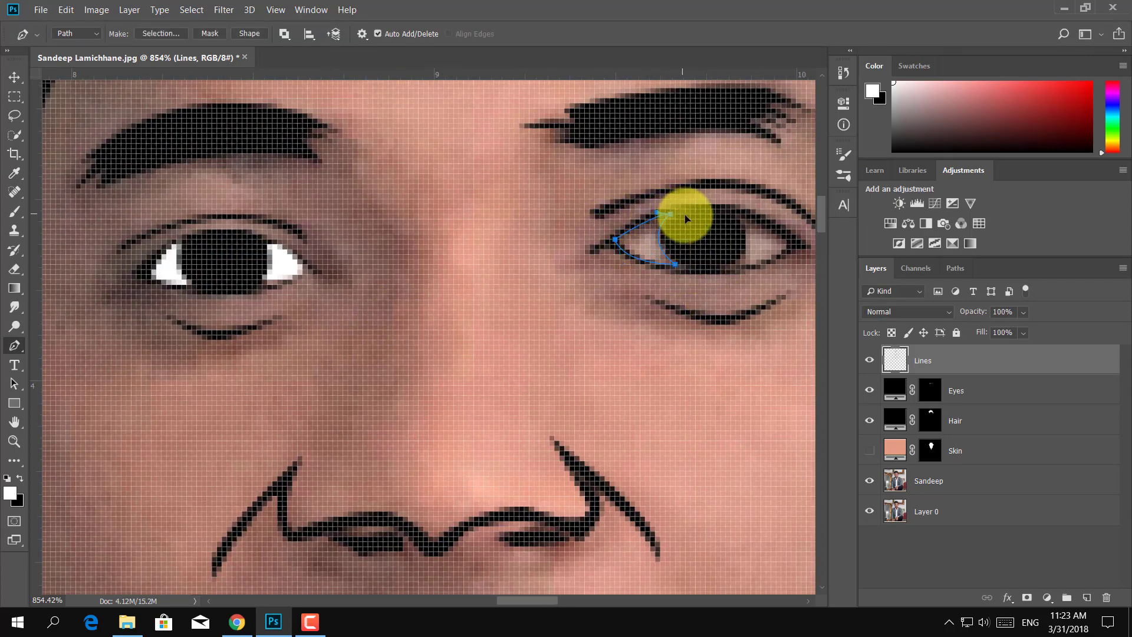
{"action": "right_click", "coordinate": [671, 218]}
{"action": "left_click", "coordinate": [701, 259]}
{"action": "left_click", "coordinate": [659, 146]}
{"action": "left_click", "coordinate": [730, 214]}
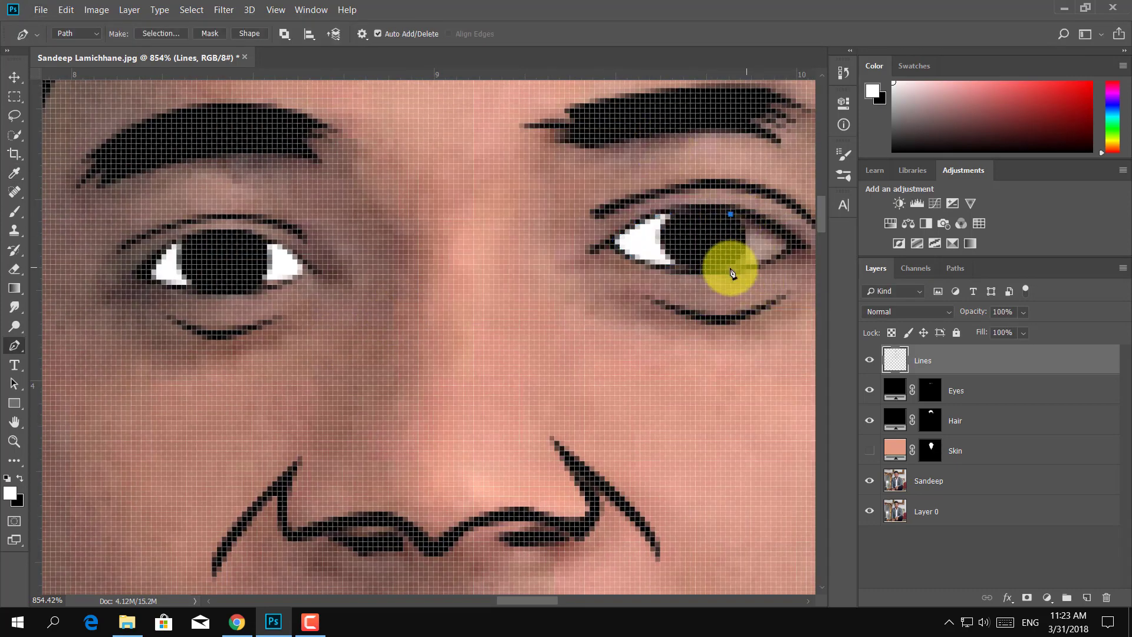
Step: Trace the remaining eye-white section beside the iris and fill it white
{"action": "left_click_drag", "start_coordinate": [730, 264], "coordinate": [699, 289]}
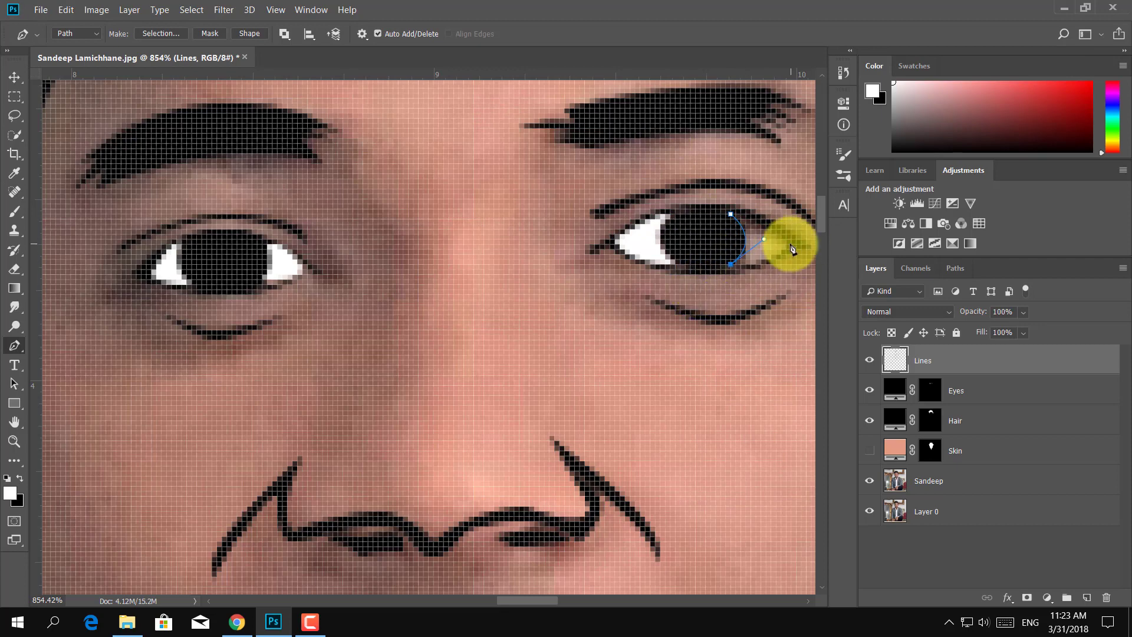
{"action": "left_click_drag", "start_coordinate": [791, 249], "coordinate": [699, 212]}
{"action": "right_click", "coordinate": [750, 235]}
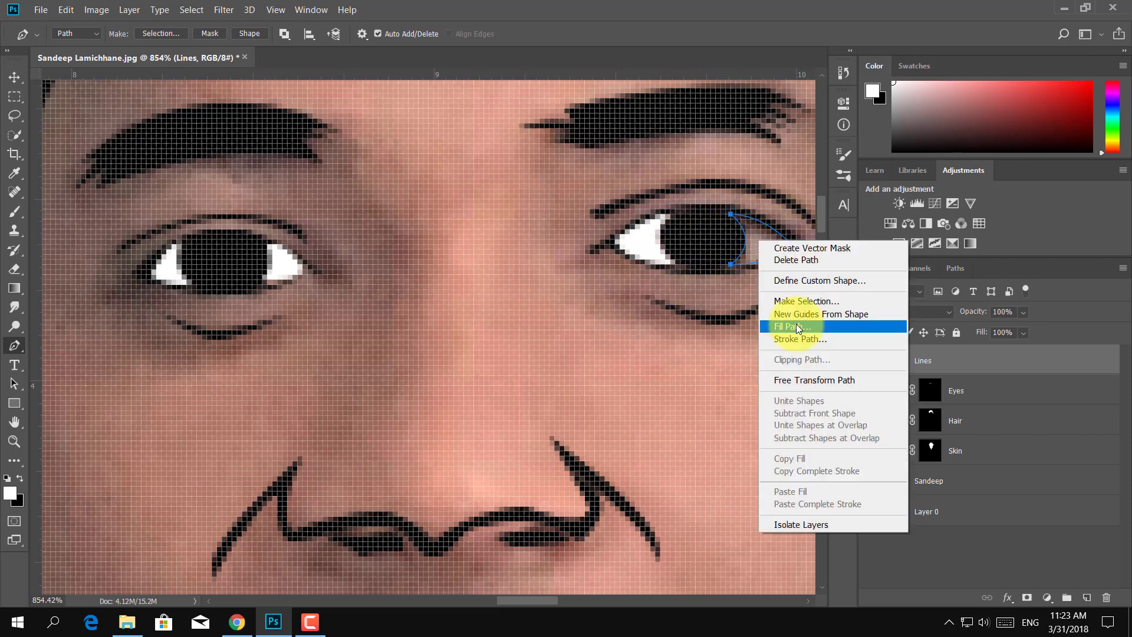
{"action": "left_click", "coordinate": [778, 253]}
{"action": "left_click", "coordinate": [660, 146]}
Step: Dab a small white catchlight into the iris with the Brush tool
{"action": "left_click", "coordinate": [14, 213]}
{"action": "left_click", "coordinate": [78, 34]}
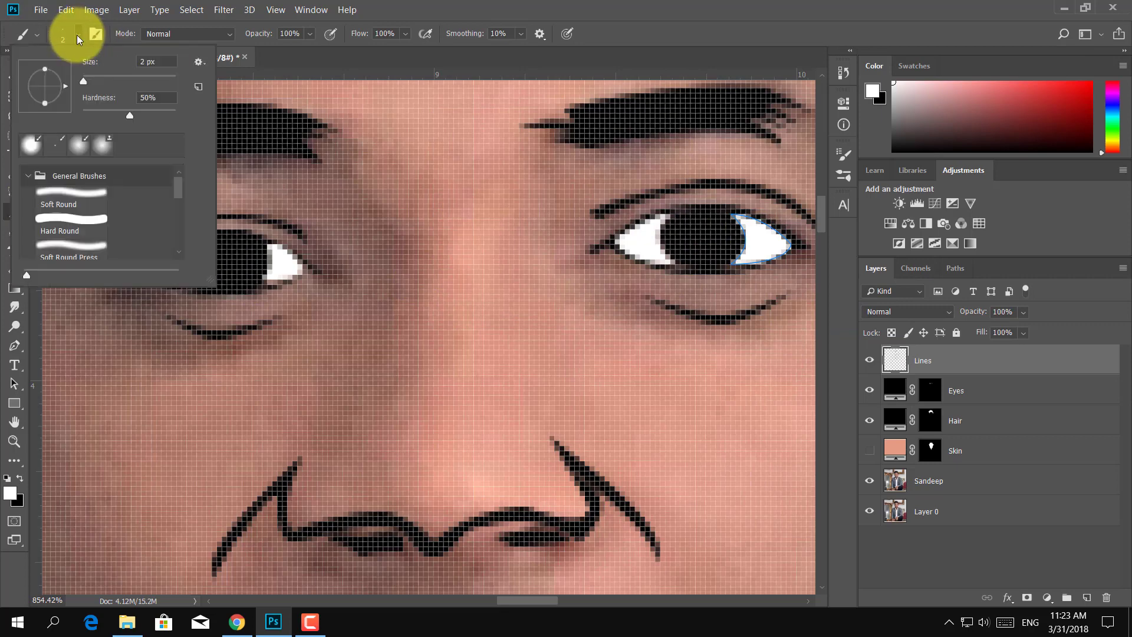
{"action": "left_click", "coordinate": [235, 248]}
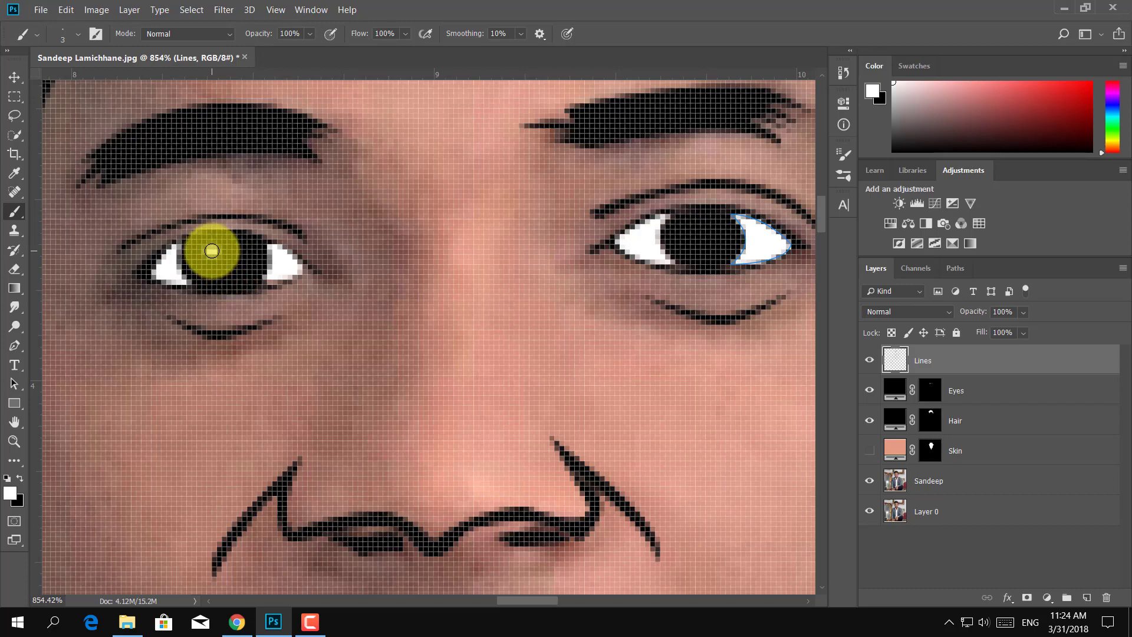
{"action": "left_click", "coordinate": [692, 228]}
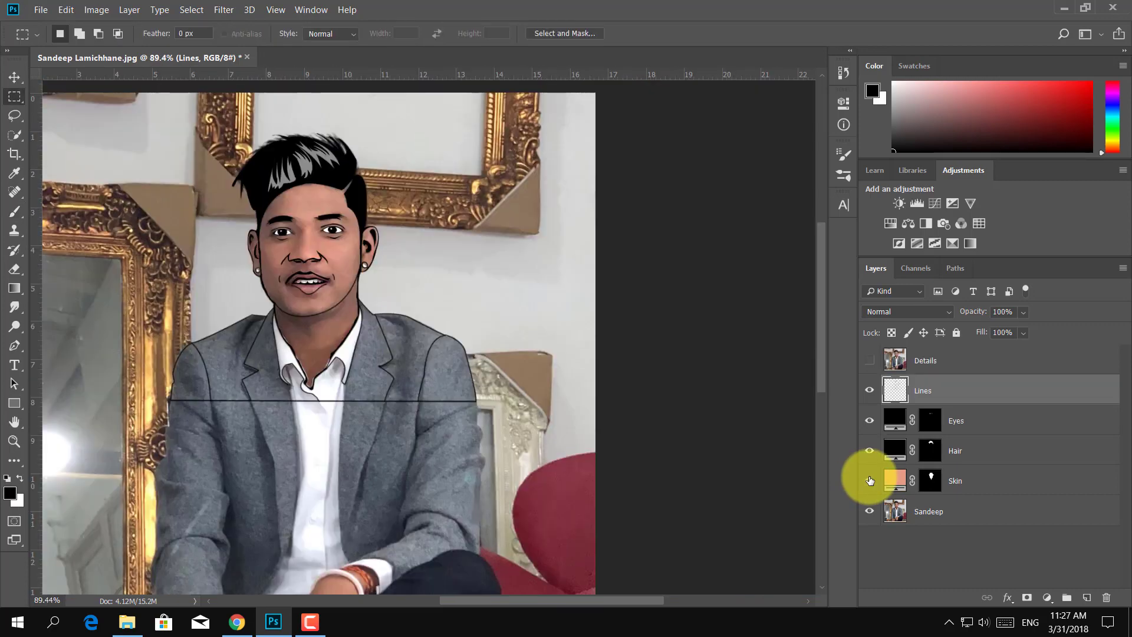
Step: Toggle the Skin fill layer on and off to compare, leaving it visible
{"action": "left_click", "coordinate": [870, 481]}
{"action": "left_click", "coordinate": [870, 481]}
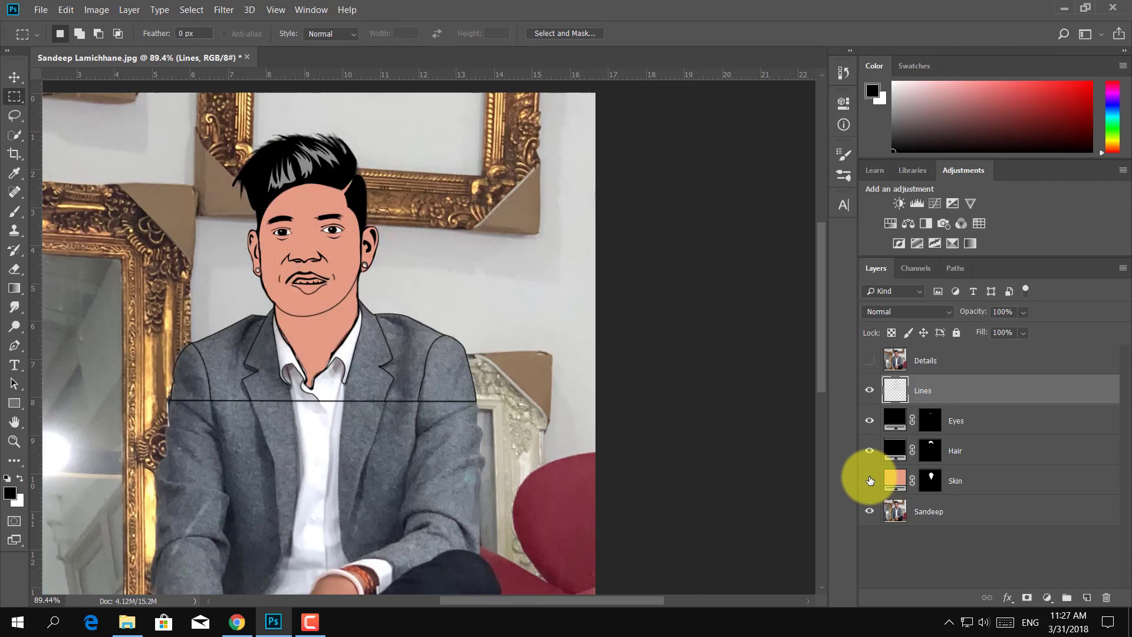
{"action": "left_click", "coordinate": [870, 480]}
{"action": "left_click", "coordinate": [870, 481]}
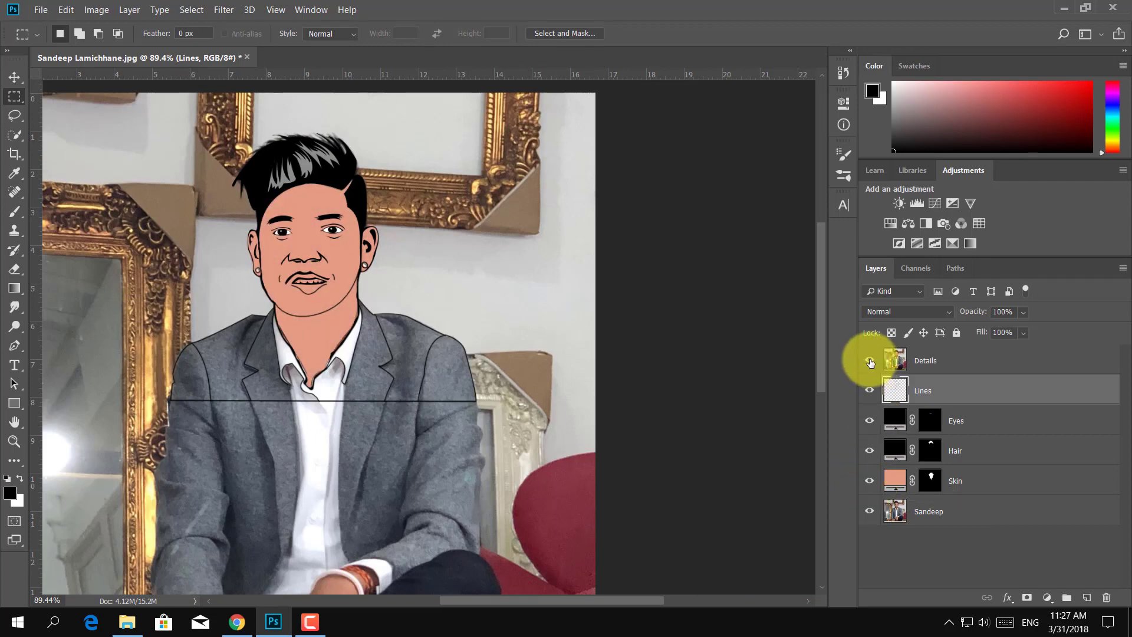
Step: Make the Details photo layer visible and active, then open Image > Adjustments
{"action": "left_click", "coordinate": [870, 360]}
{"action": "left_click", "coordinate": [950, 364]}
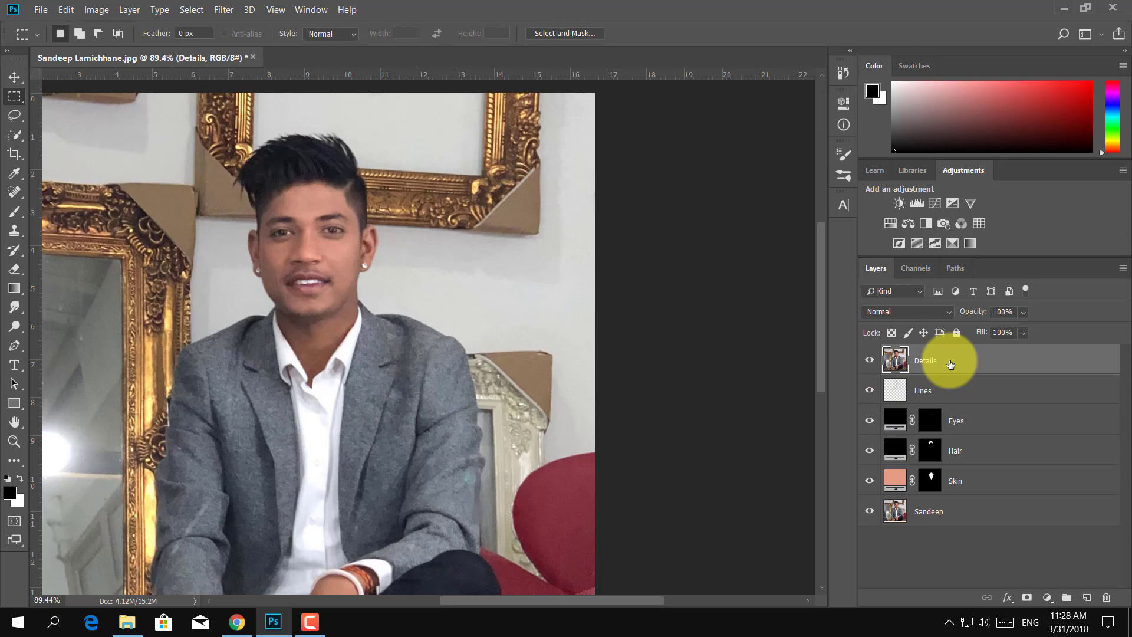
{"action": "left_click", "coordinate": [1048, 597]}
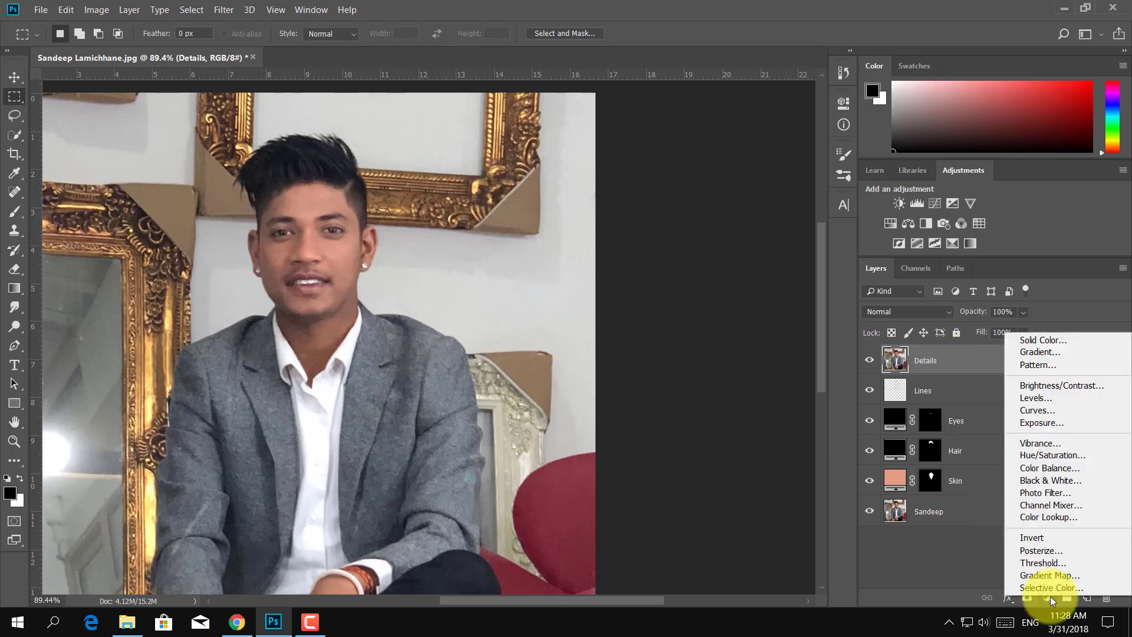
{"action": "right_click", "coordinate": [941, 355]}
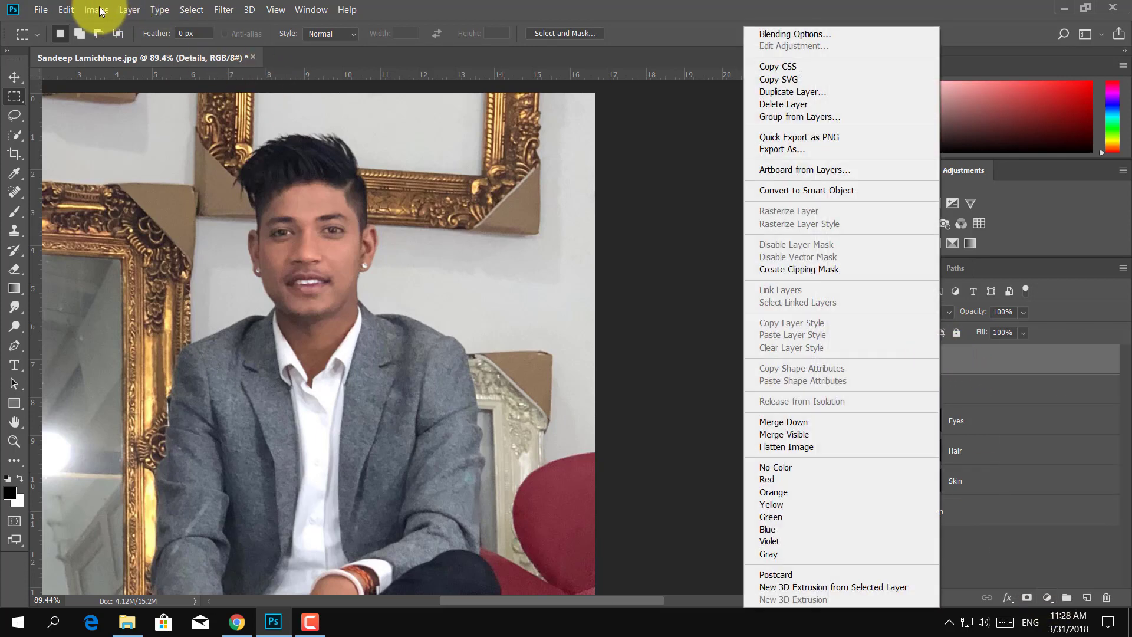
{"action": "left_click", "coordinate": [99, 10]}
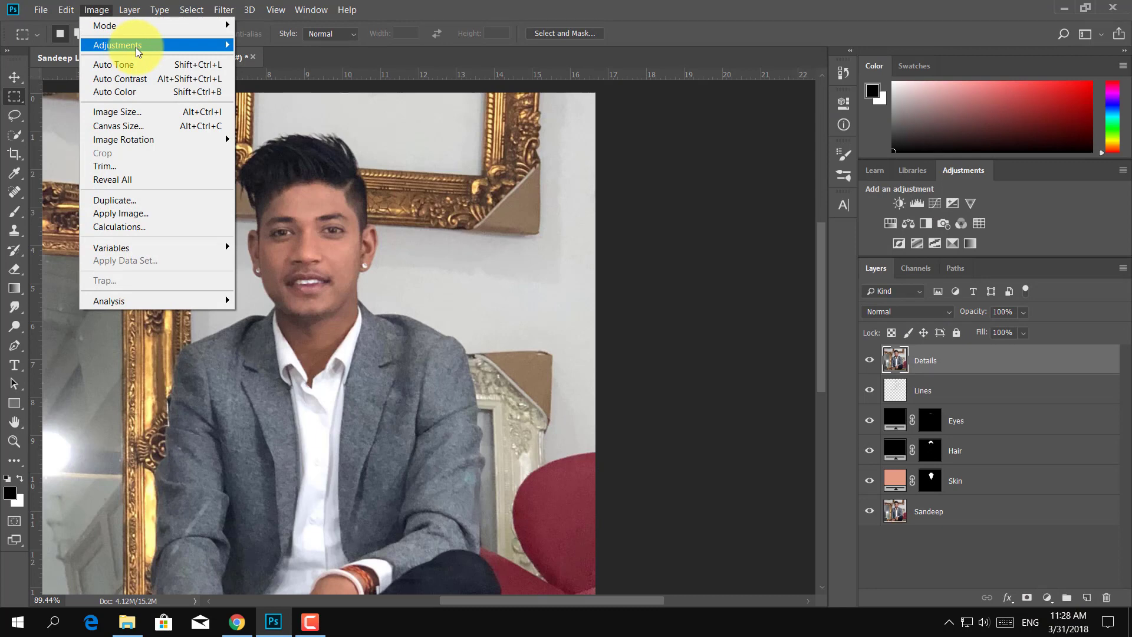
{"action": "mouse_move", "coordinate": [116, 45]}
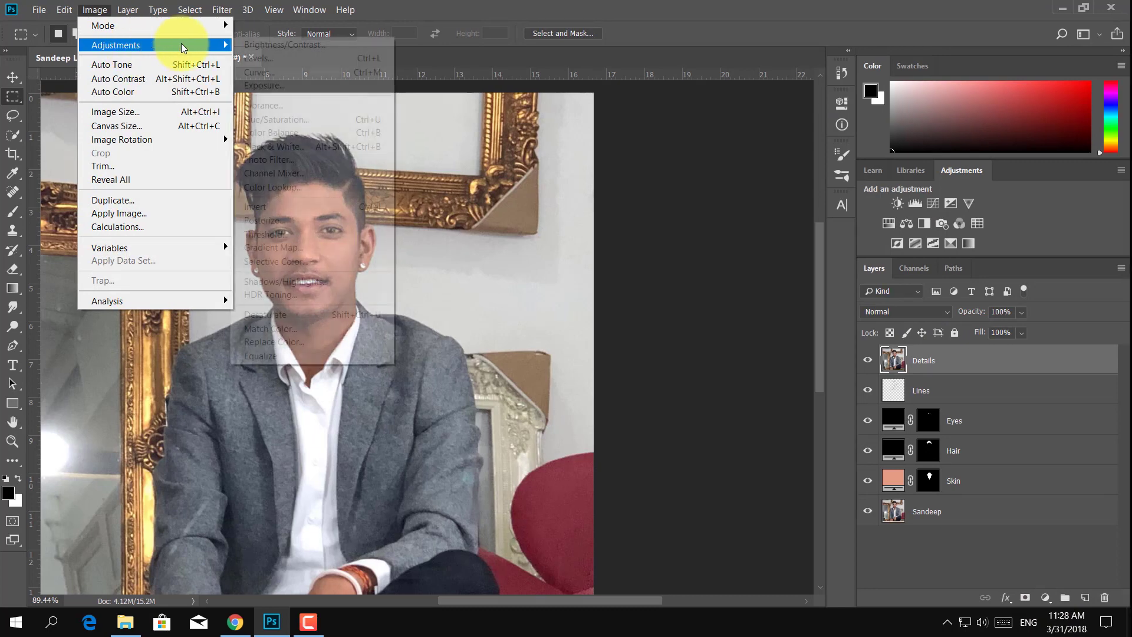
Step: Desaturate Details and apply the Artistic Cutout filter (levels 4, simplicity 4, fidelity 2)
{"action": "left_click", "coordinate": [311, 315]}
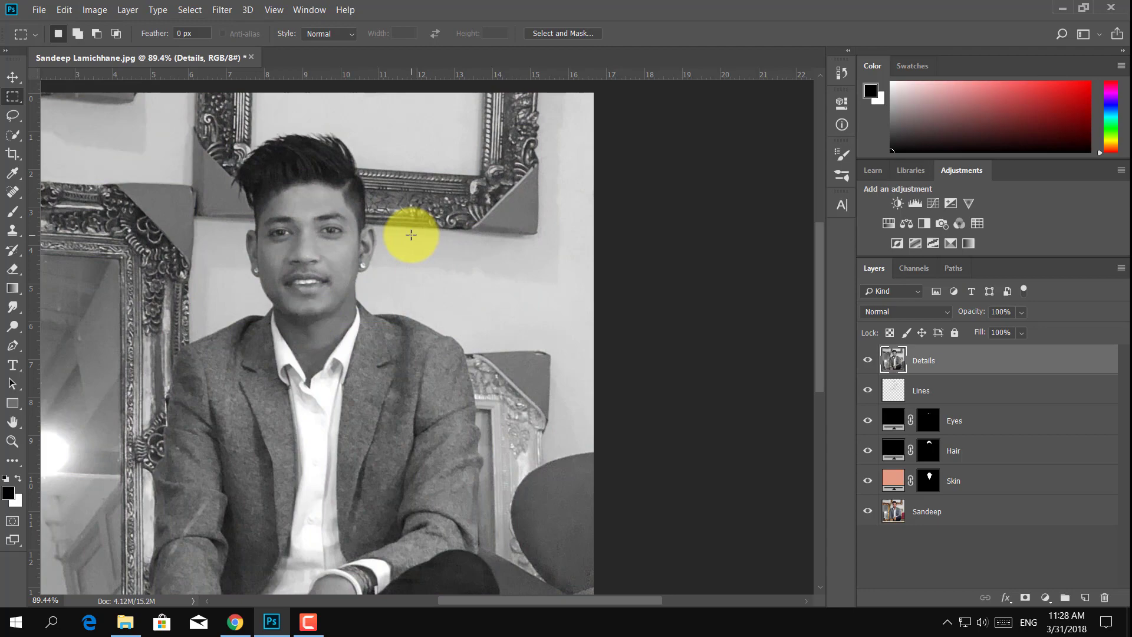
{"action": "key", "text": "ctrl+0"}
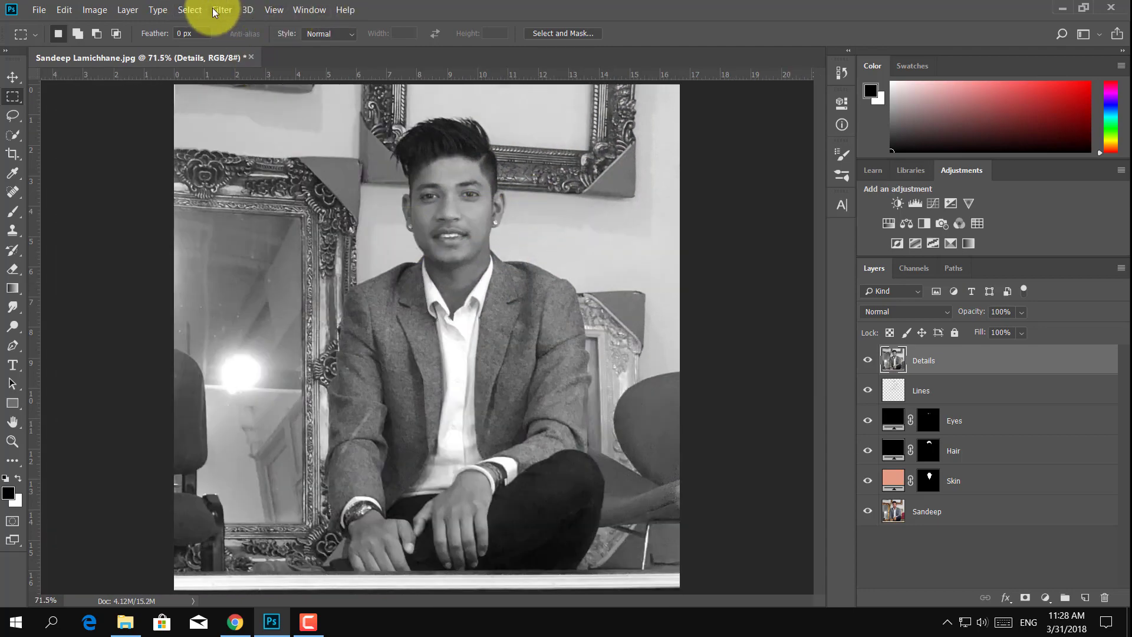
{"action": "left_click", "coordinate": [217, 12]}
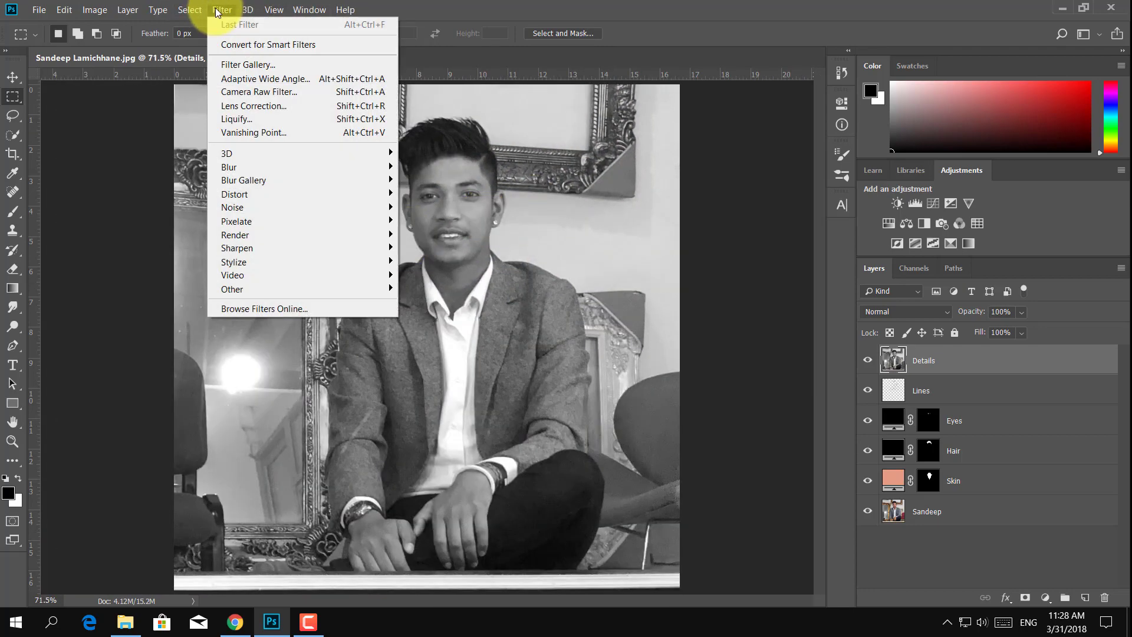
{"action": "left_click", "coordinate": [270, 66]}
{"action": "left_click", "coordinate": [731, 38]}
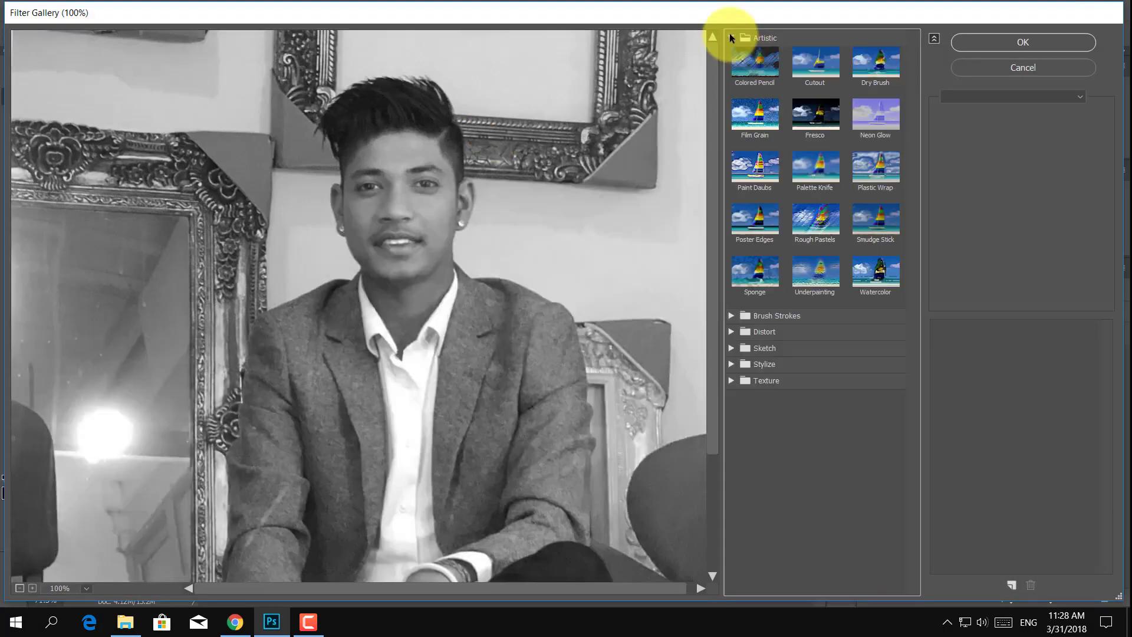
{"action": "left_click", "coordinate": [811, 71]}
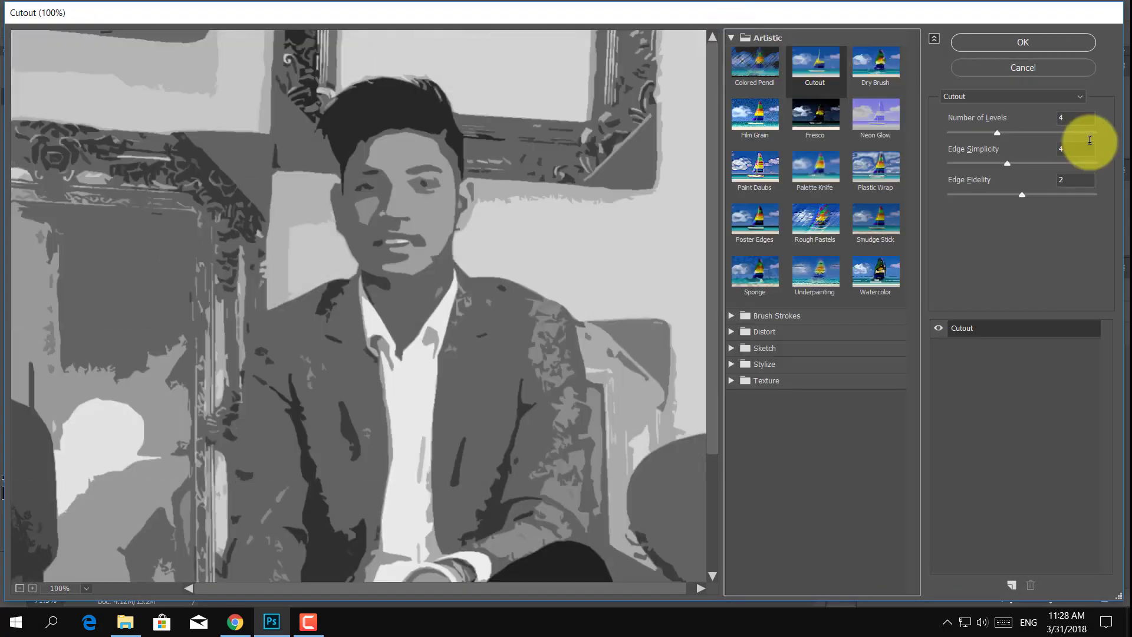
{"action": "left_click", "coordinate": [1026, 43]}
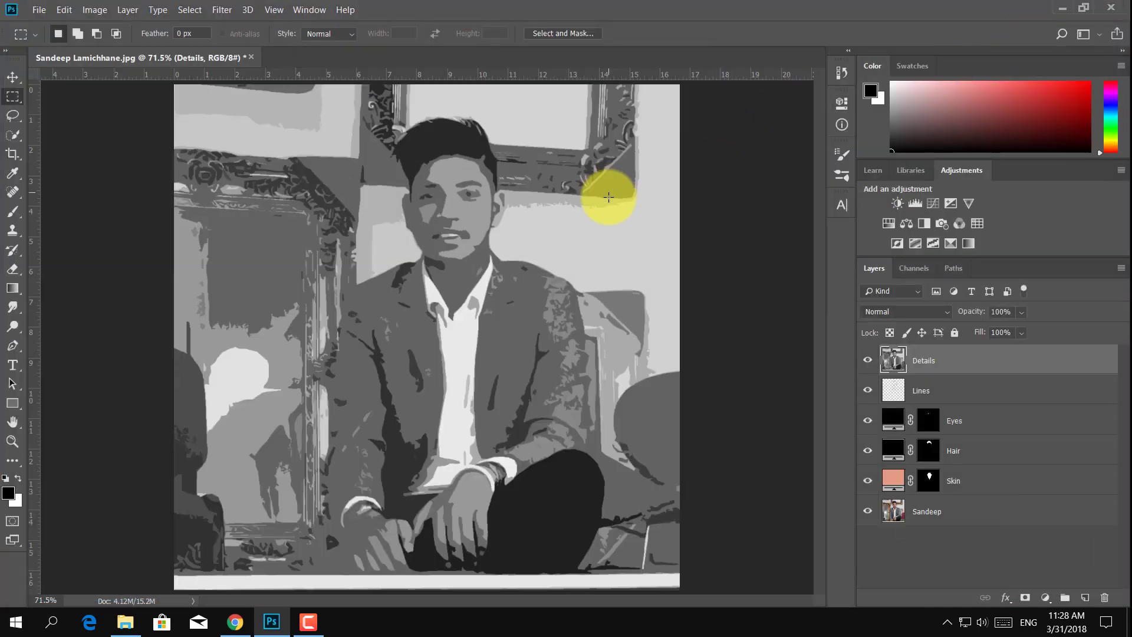
{"action": "left_click", "coordinate": [945, 310]}
Step: Set Details to Multiply and quick-select the hair, face and neck
{"action": "left_click", "coordinate": [883, 47]}
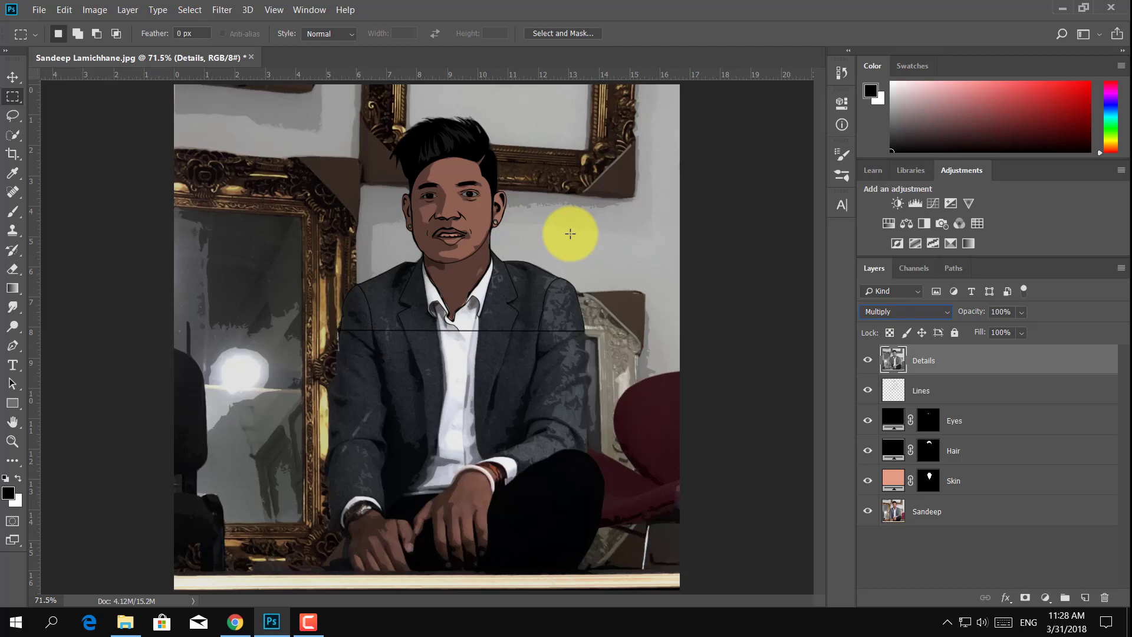
{"action": "left_click", "coordinate": [14, 134]}
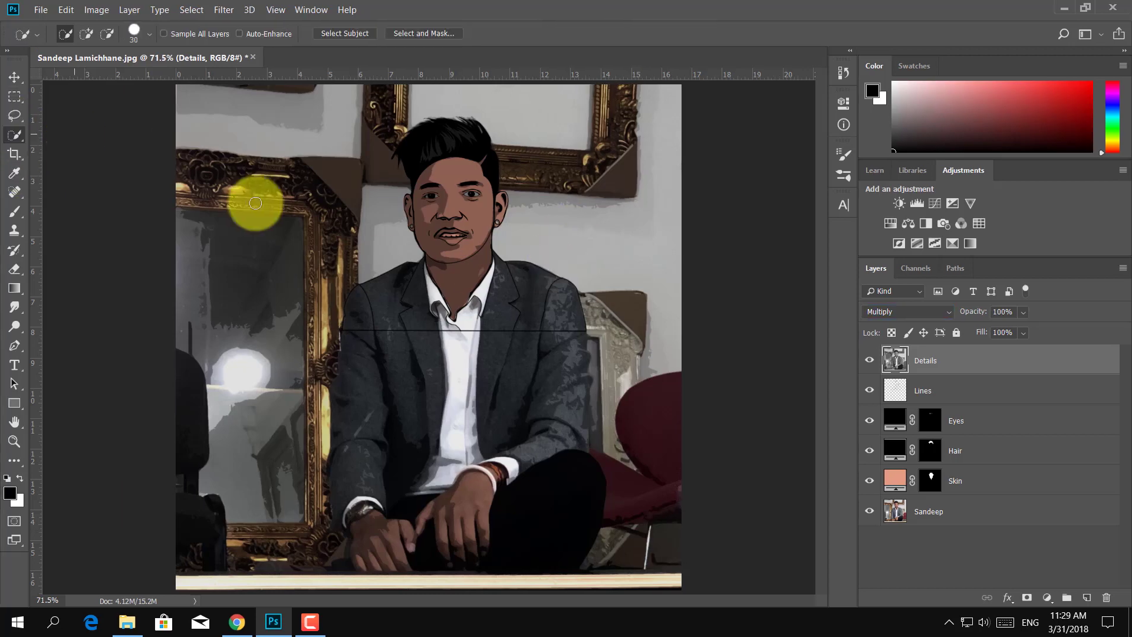
{"action": "mouse_move", "coordinate": [424, 141]}
{"action": "left_mouse_down"}
{"action": "mouse_move", "coordinate": [525, 294]}
{"action": "mouse_move", "coordinate": [366, 316]}
{"action": "left_mouse_up"}
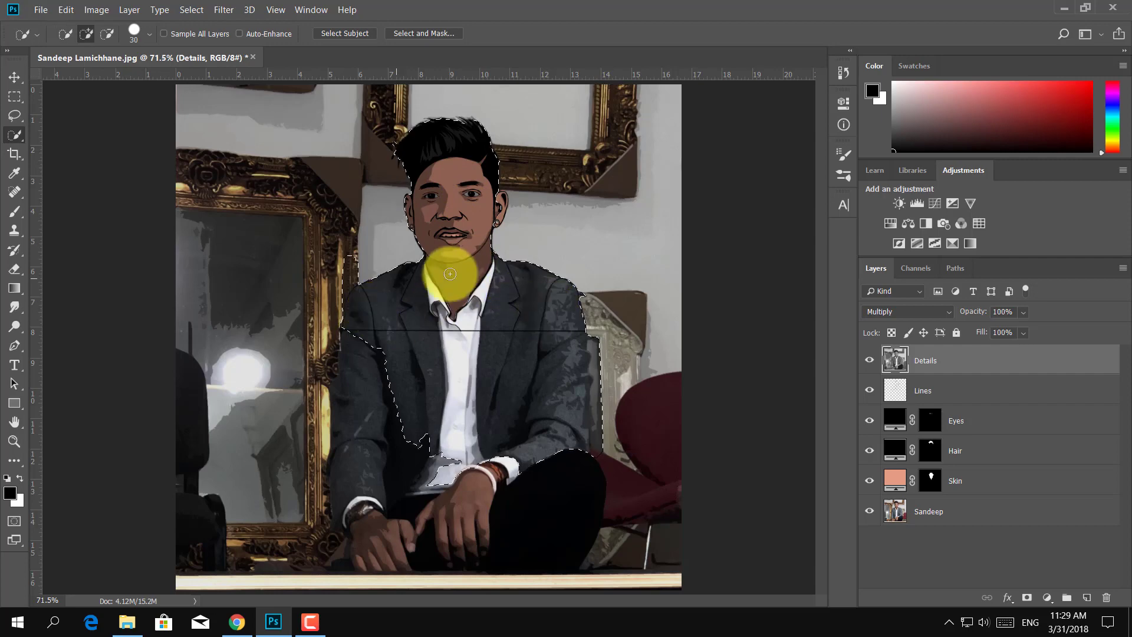
{"action": "left_click_drag", "start_coordinate": [493, 203], "coordinate": [465, 125]}
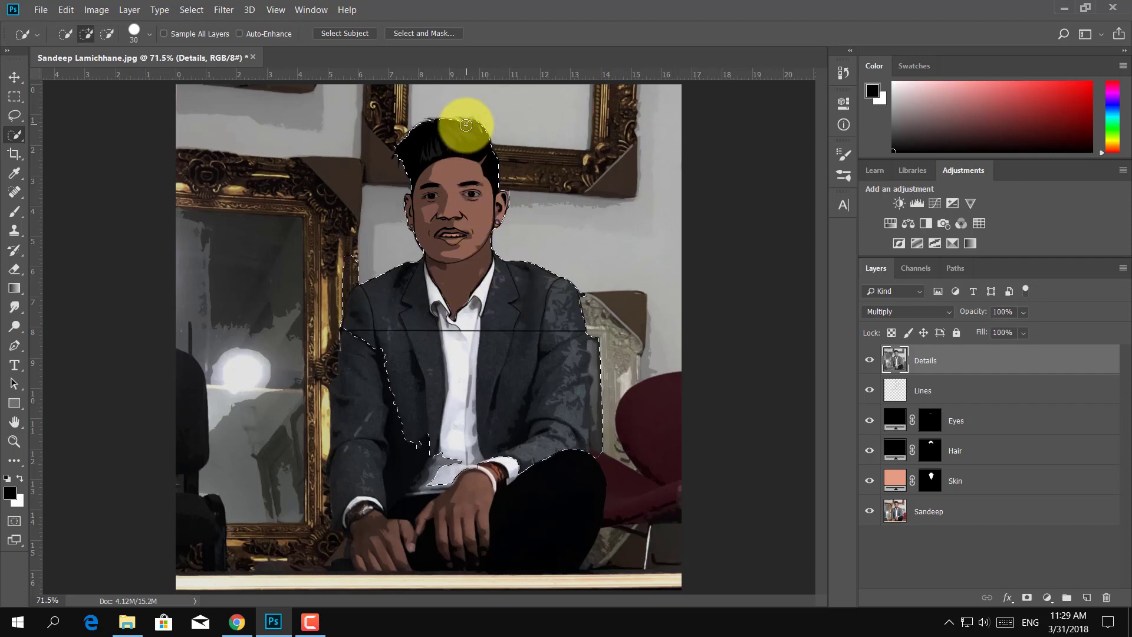
{"action": "scroll", "coordinate": [467, 139], "scroll_direction": "up", "scroll_amount": 2}
{"action": "scroll", "coordinate": [450, 214], "scroll_direction": "up", "scroll_amount": 2}
{"action": "scroll", "coordinate": [448, 194], "scroll_direction": "up", "scroll_amount": 1}
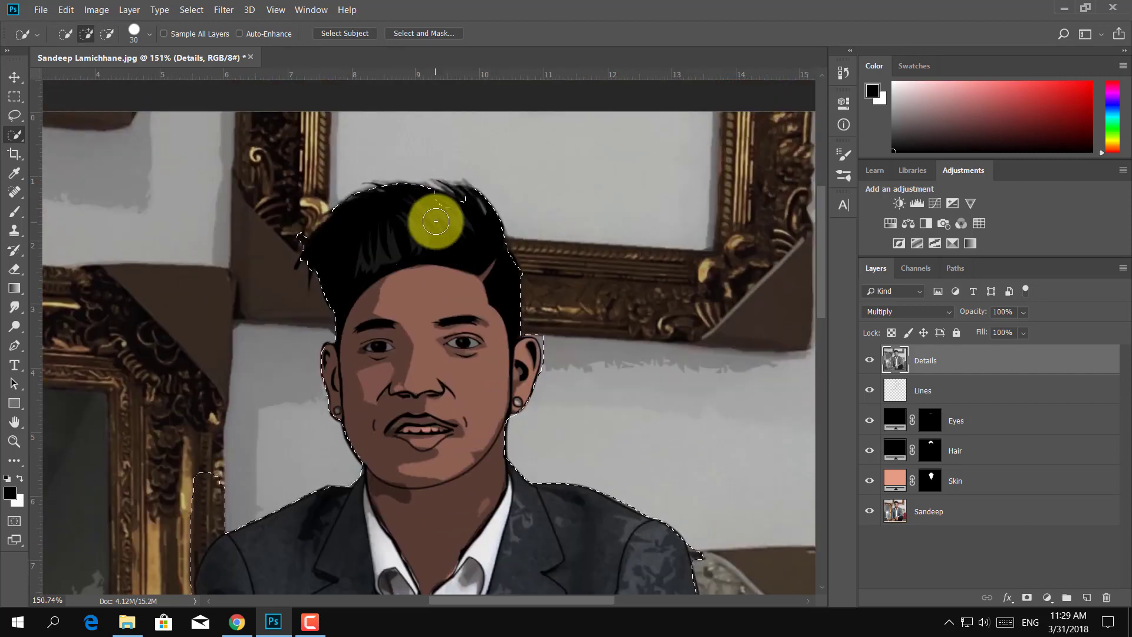
{"action": "mouse_move", "coordinate": [561, 384]}
{"action": "left_mouse_down"}
{"action": "mouse_move", "coordinate": [531, 171]}
{"action": "mouse_move", "coordinate": [538, 185]}
{"action": "left_mouse_up"}
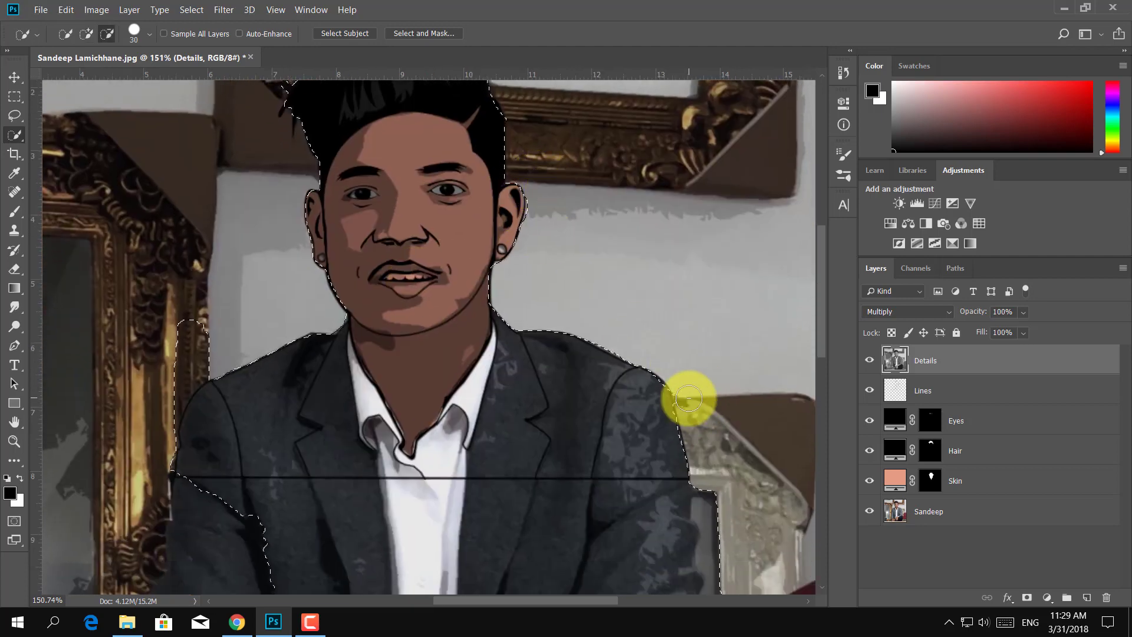
Step: Subtract the lower jacket from the selection and tidy the left shoulder edge
{"action": "scroll", "coordinate": [546, 462], "scroll_direction": "down", "scroll_amount": 5}
{"action": "mouse_move", "coordinate": [699, 226]}
{"action": "left_mouse_down"}
{"action": "mouse_move", "coordinate": [677, 457]}
{"action": "mouse_move", "coordinate": [283, 382]}
{"action": "mouse_move", "coordinate": [353, 118]}
{"action": "mouse_move", "coordinate": [277, 121]}
{"action": "mouse_move", "coordinate": [197, 173]}
{"action": "mouse_move", "coordinate": [549, 157]}
{"action": "mouse_move", "coordinate": [554, 172]}
{"action": "mouse_move", "coordinate": [650, 219]}
{"action": "left_mouse_up"}
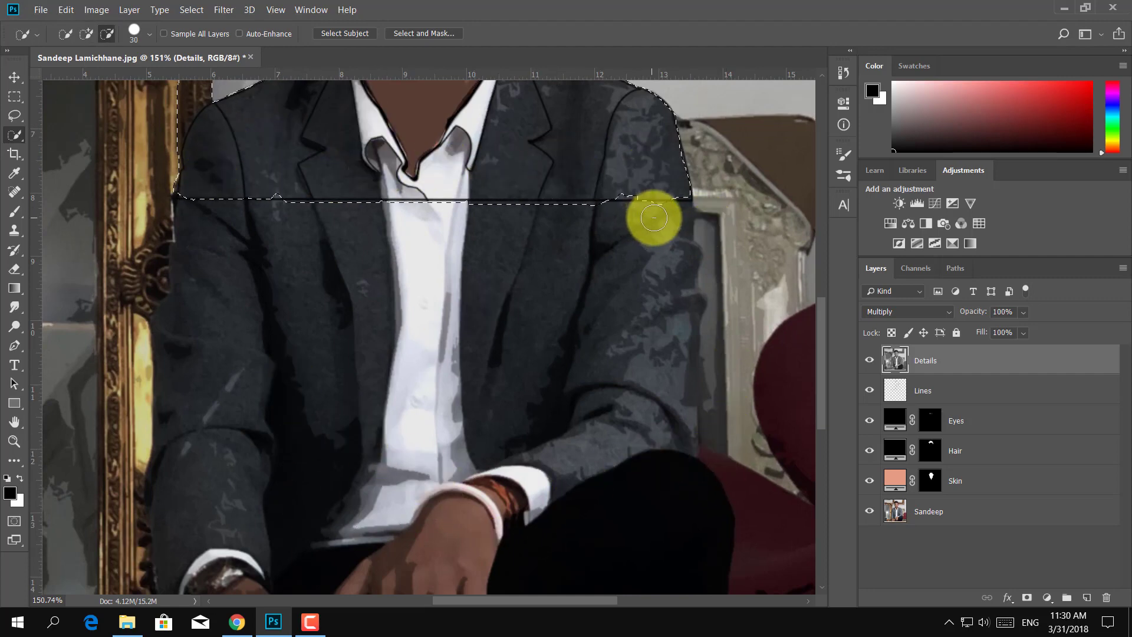
{"action": "scroll", "coordinate": [430, 300], "scroll_direction": "up", "scroll_amount": 3}
{"action": "scroll", "coordinate": [430, 301], "scroll_direction": "left", "scroll_amount": 3}
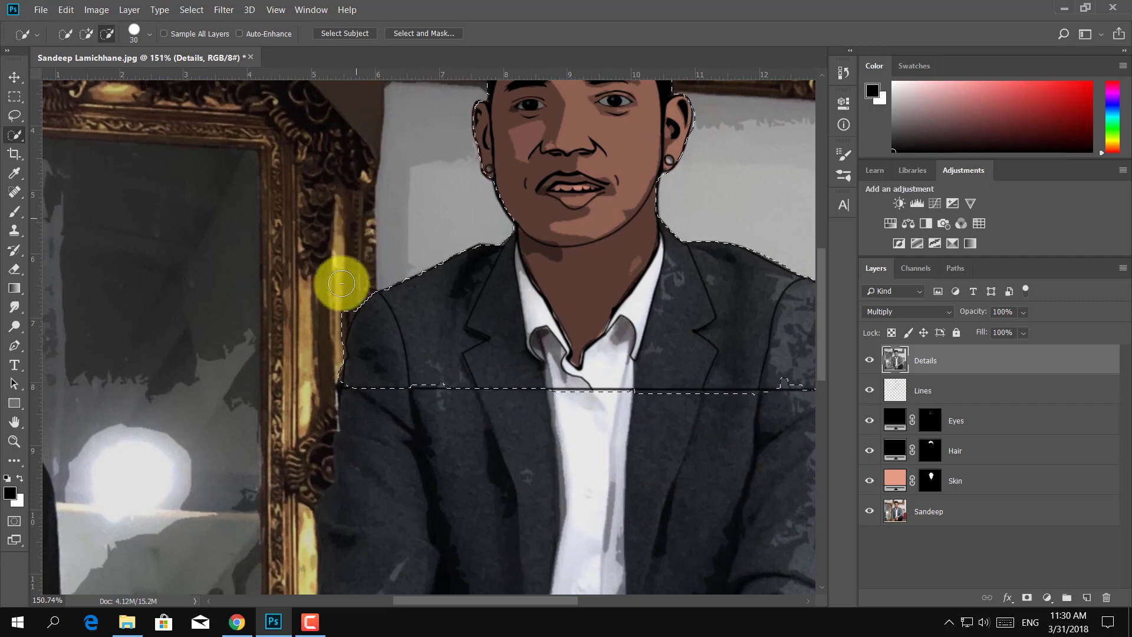
{"action": "left_click_drag", "start_coordinate": [341, 283], "coordinate": [337, 313]}
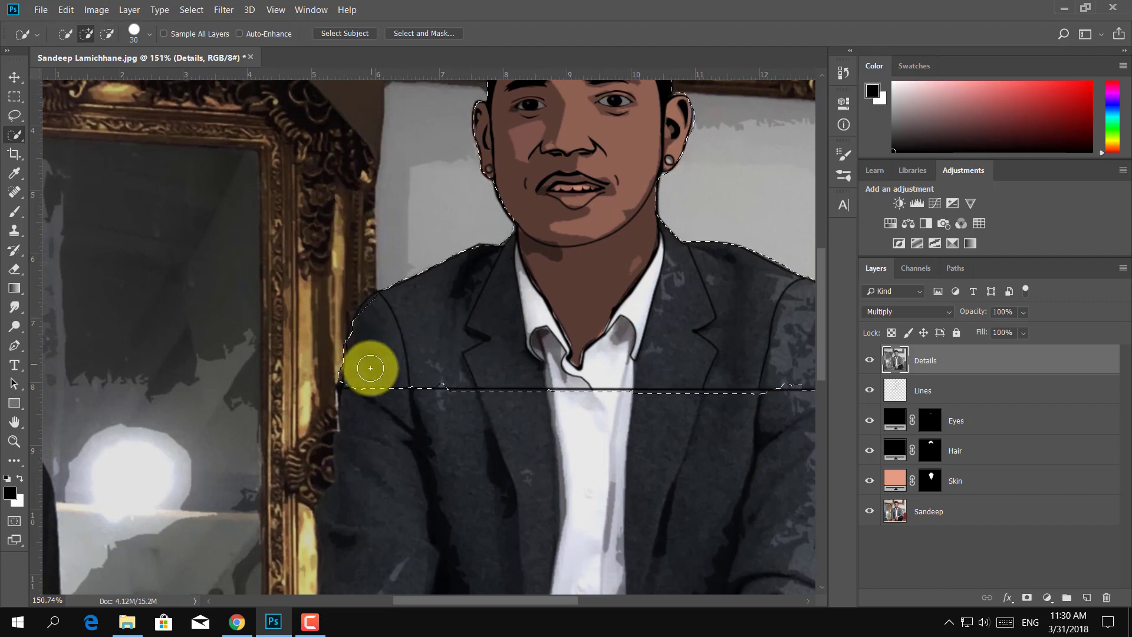
{"action": "scroll", "coordinate": [572, 246], "scroll_direction": "right", "scroll_amount": 3}
{"action": "scroll", "coordinate": [572, 245], "scroll_direction": "up", "scroll_amount": 1}
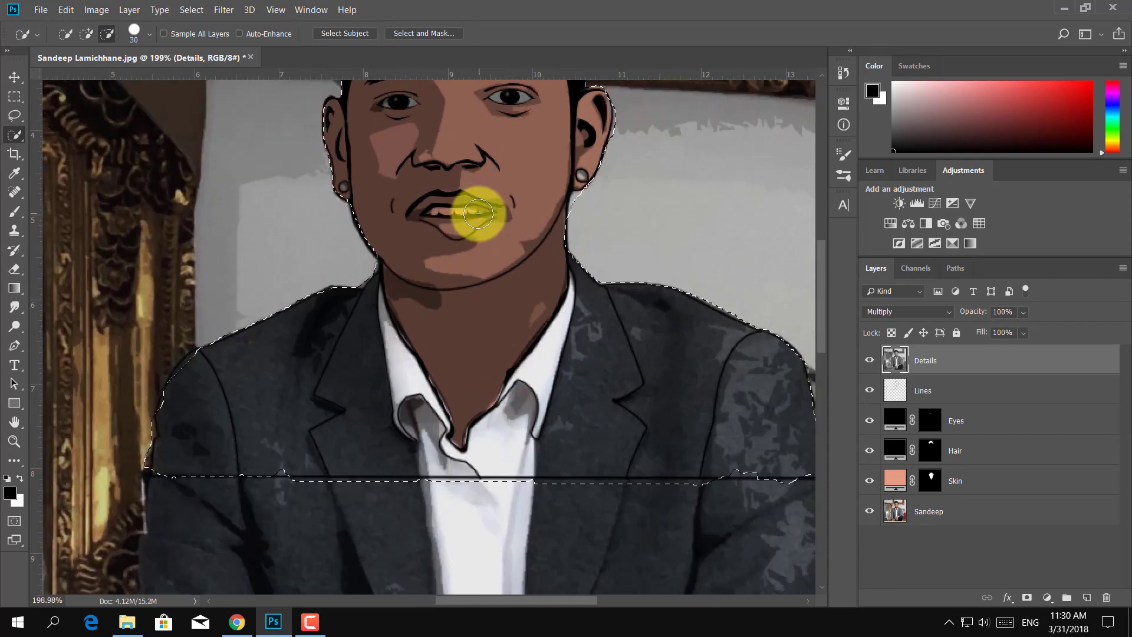
{"action": "scroll", "coordinate": [471, 210], "scroll_direction": "down", "scroll_amount": 2}
{"action": "scroll", "coordinate": [450, 207], "scroll_direction": "down", "scroll_amount": 3}
{"action": "scroll", "coordinate": [458, 283], "scroll_direction": "down", "scroll_amount": 2}
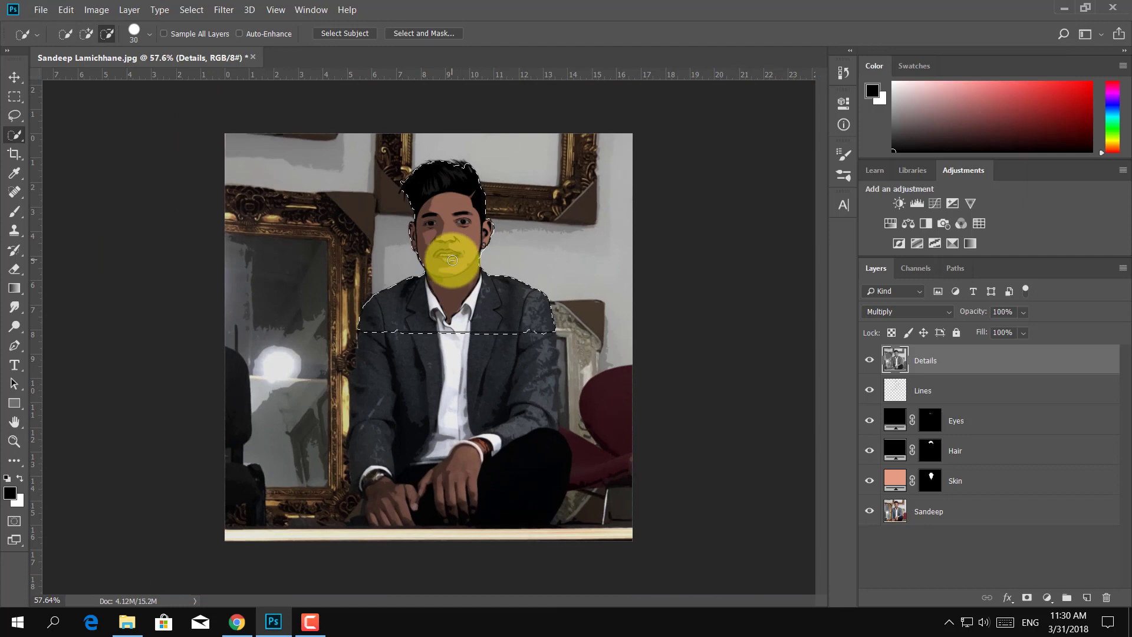
Step: Move Lines above Details, hide the Sandeep photo layer, and make white the painting colour
{"action": "left_click_drag", "start_coordinate": [966, 394], "coordinate": [933, 354]}
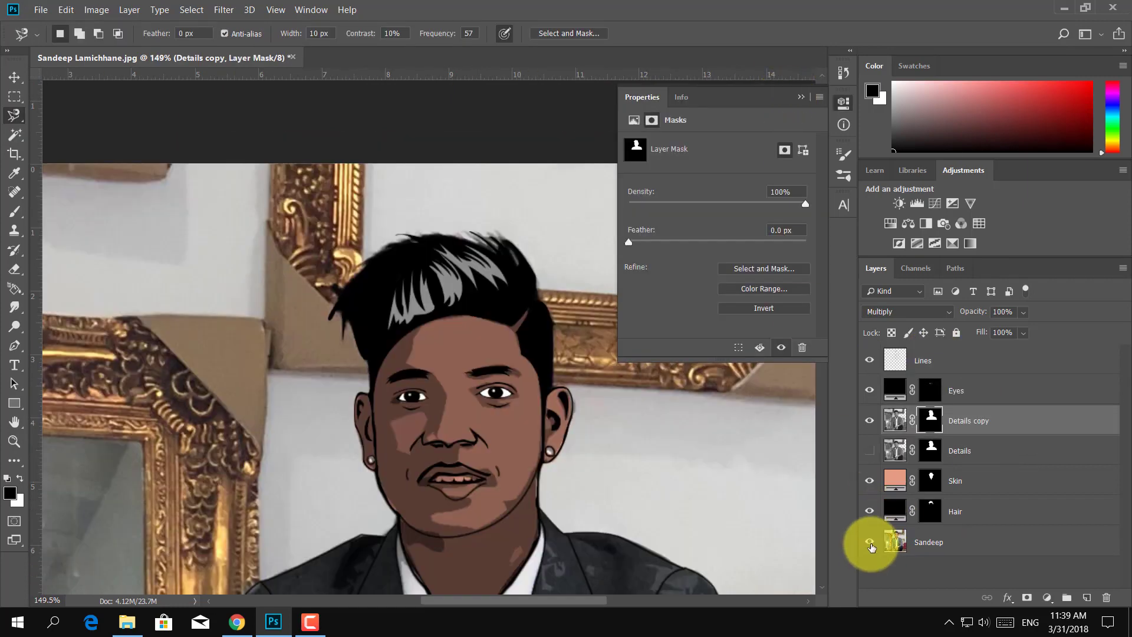
{"action": "left_click", "coordinate": [869, 542]}
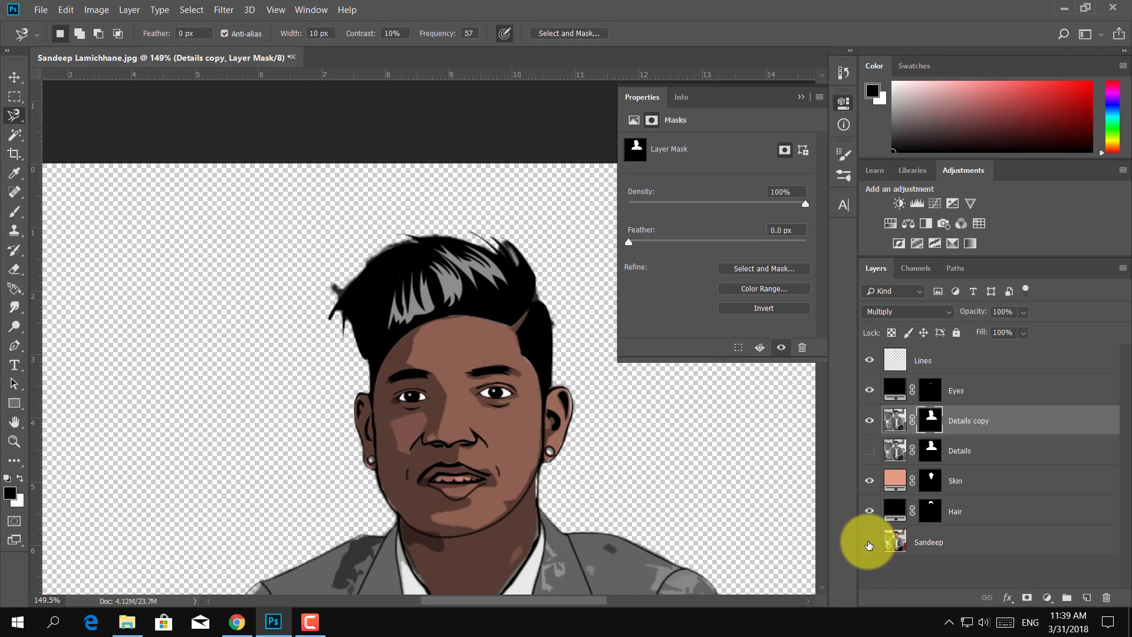
{"action": "left_click", "coordinate": [801, 97]}
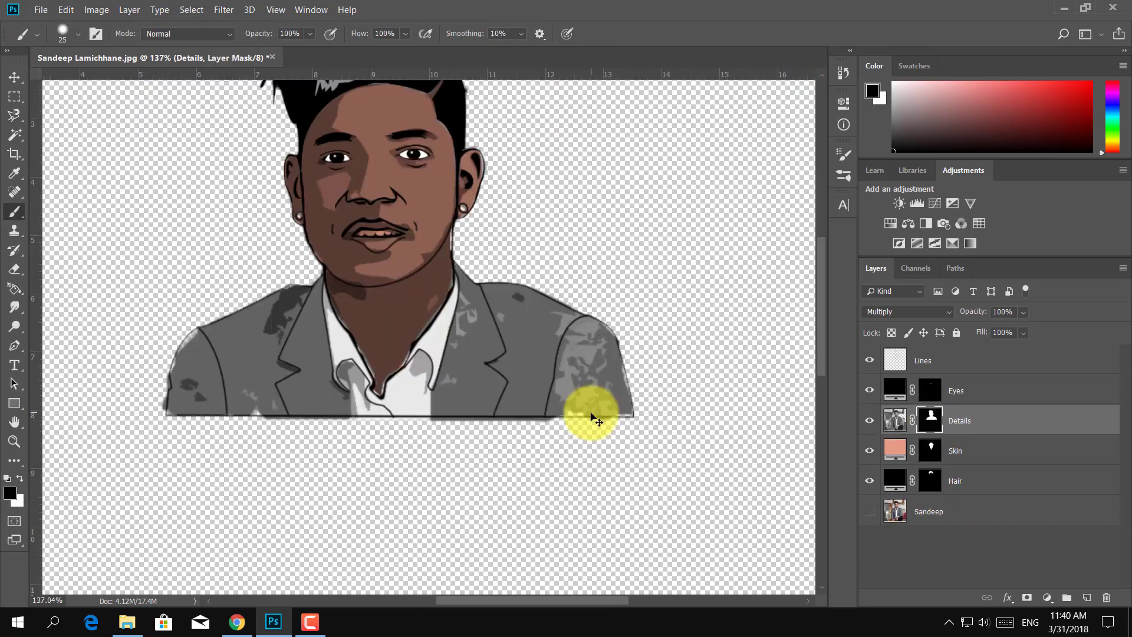
{"action": "key", "text": "x"}
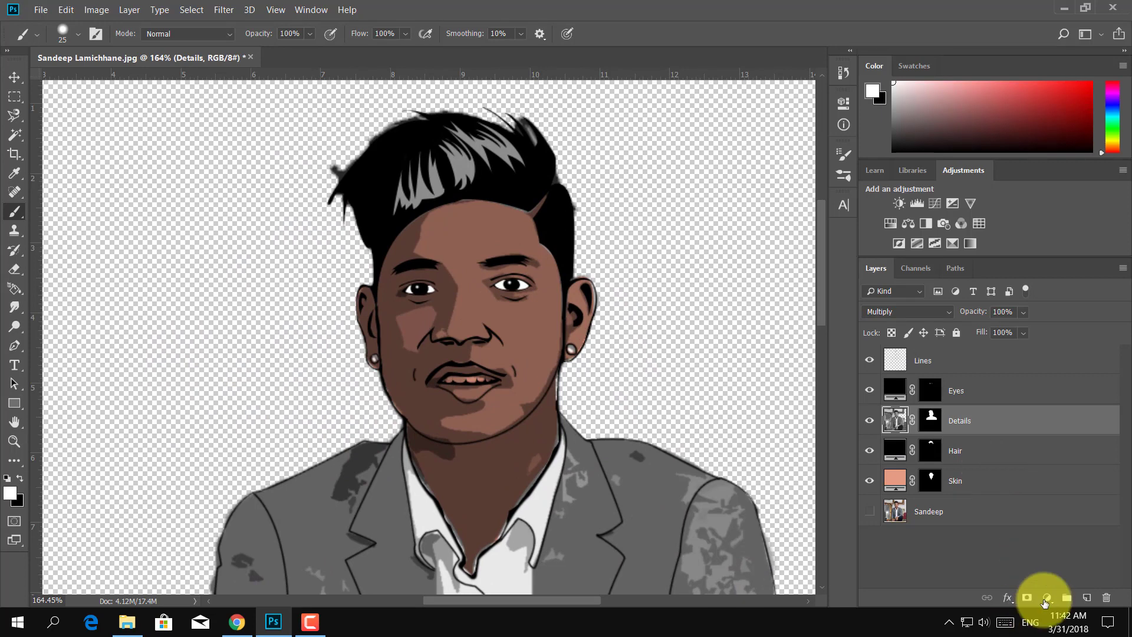
{"action": "left_click", "coordinate": [1047, 597]}
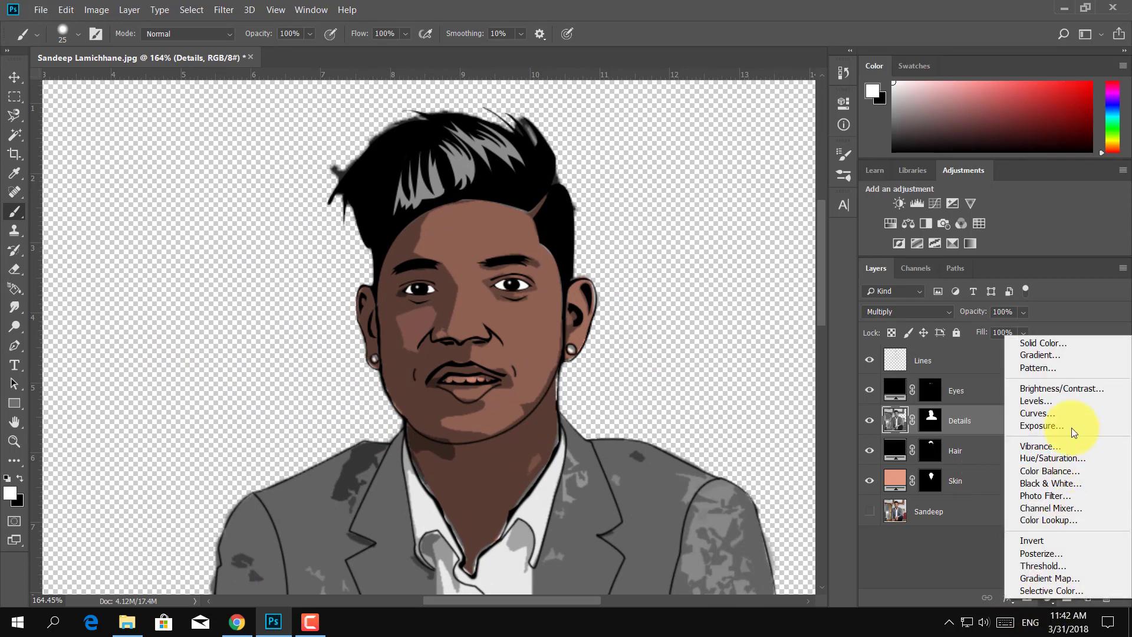
Step: Add a Curves adjustment layer and bend the curve upward to brighten
{"action": "left_click", "coordinate": [1038, 414]}
{"action": "left_click_drag", "start_coordinate": [762, 218], "coordinate": [762, 197]}
{"action": "left_click_drag", "start_coordinate": [677, 303], "coordinate": [683, 297]}
Step: Add Hue/Saturation above Skin with Hue -6, Saturation +25, Lightness +39
{"action": "left_click", "coordinate": [955, 512]}
{"action": "left_click", "coordinate": [1047, 597]}
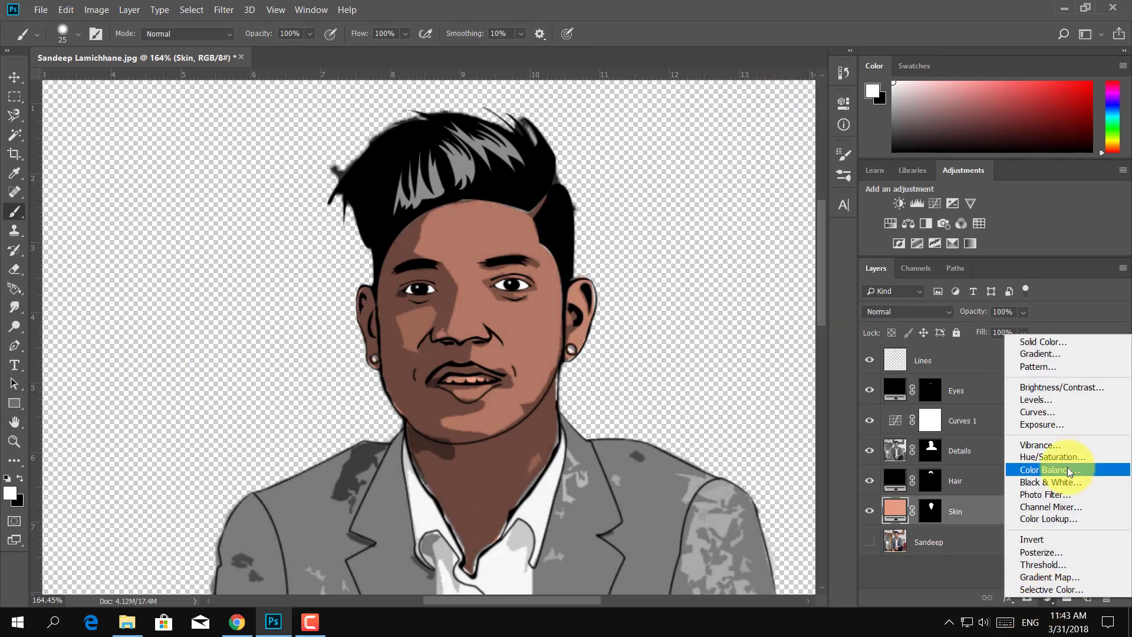
{"action": "left_click", "coordinate": [1048, 467]}
{"action": "mouse_move", "coordinate": [717, 194]}
{"action": "left_mouse_down"}
{"action": "mouse_move", "coordinate": [752, 257]}
{"action": "mouse_move", "coordinate": [657, 197]}
{"action": "mouse_move", "coordinate": [821, 204]}
{"action": "mouse_move", "coordinate": [714, 207]}
{"action": "mouse_move", "coordinate": [725, 235]}
{"action": "mouse_move", "coordinate": [688, 263]}
{"action": "mouse_move", "coordinate": [753, 261]}
{"action": "left_mouse_up"}
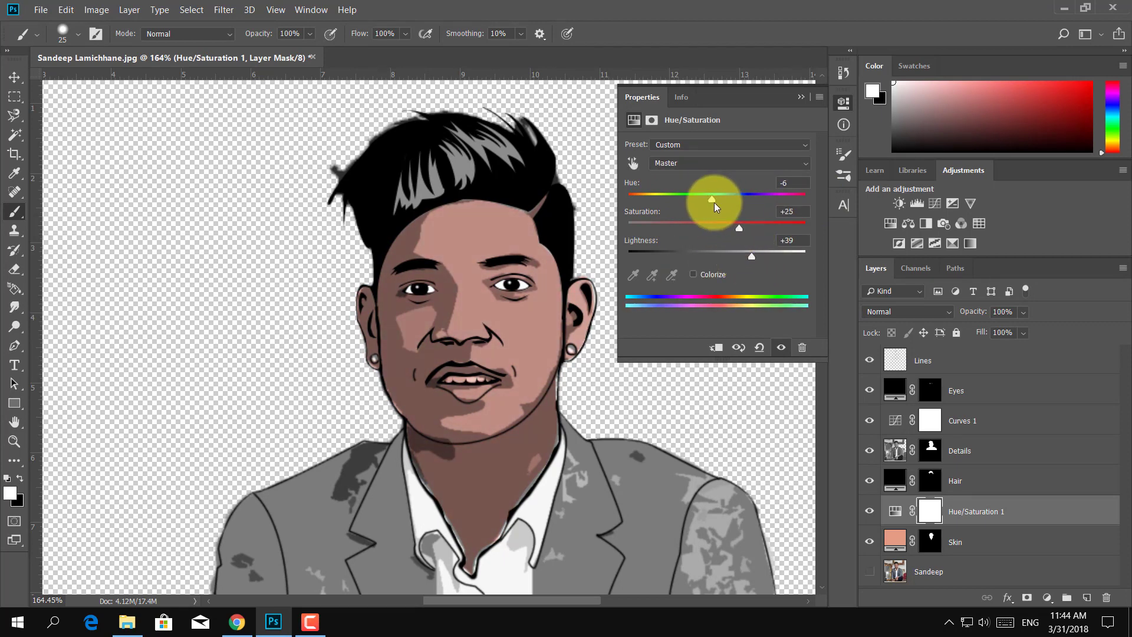
{"action": "left_click_drag", "start_coordinate": [714, 203], "coordinate": [717, 199]}
{"action": "left_click", "coordinate": [569, 394]}
{"action": "scroll", "coordinate": [569, 393], "scroll_direction": "up", "scroll_amount": 3}
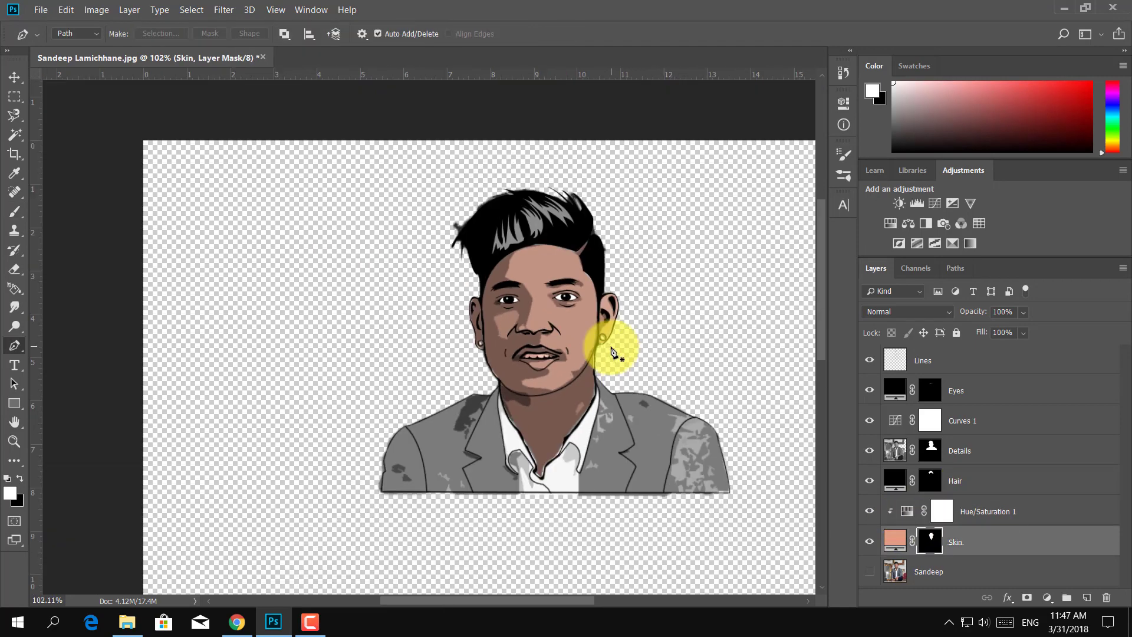
Step: Group the cartoon layers from Lines to Skin as Cartoon Effect, keeping the original photo hidden
{"action": "left_click", "coordinate": [1005, 361], "text": "shift"}
{"action": "key", "text": "ctrl+g"}
{"action": "double_click", "coordinate": [925, 354]}
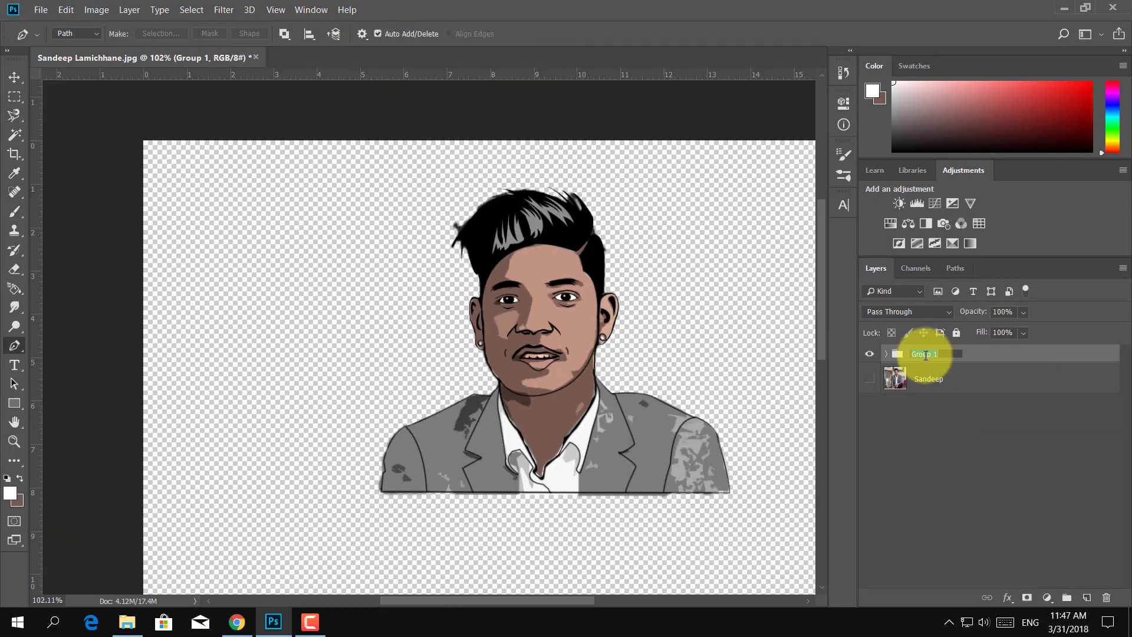
{"action": "scroll", "coordinate": [384, 403], "scroll_direction": "down", "scroll_amount": 4}
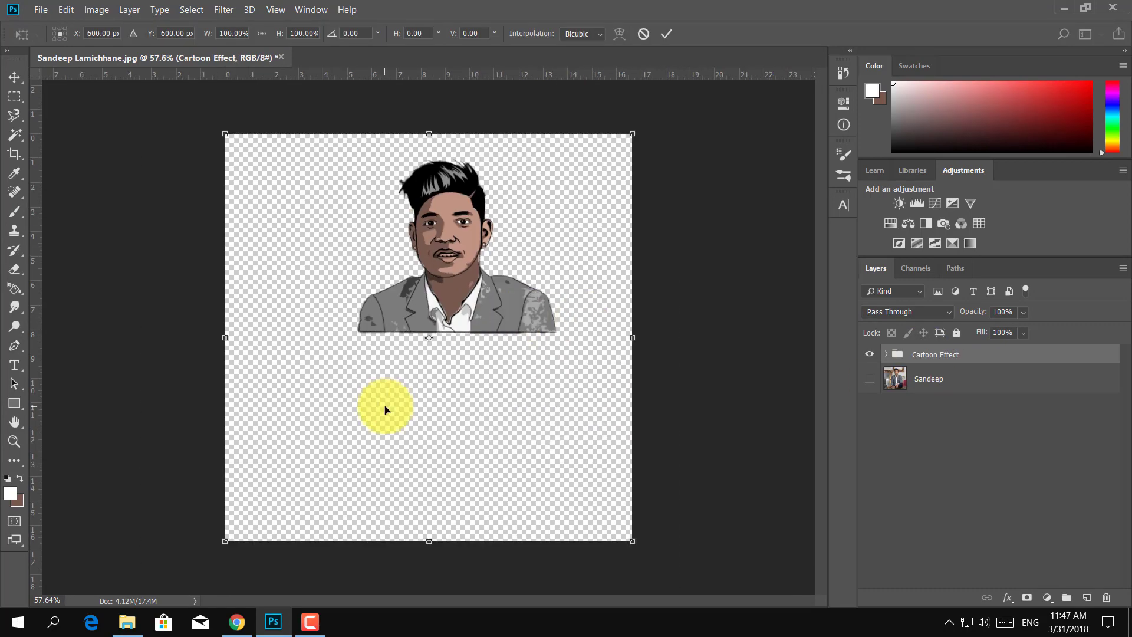
{"action": "left_click", "coordinate": [870, 379]}
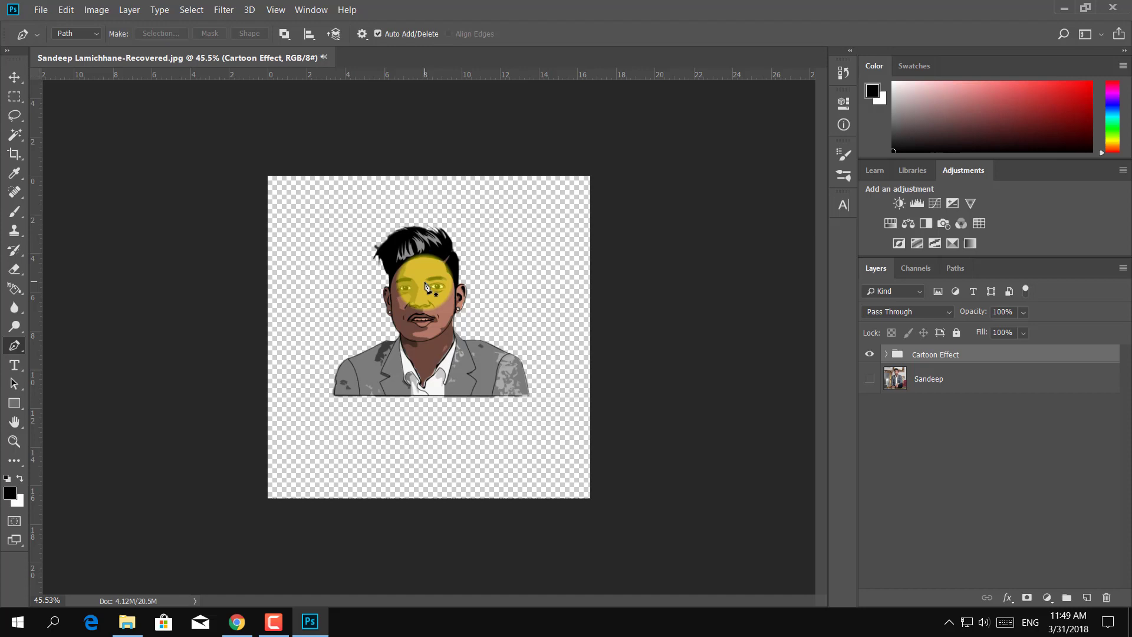
{"action": "left_click", "coordinate": [955, 378]}
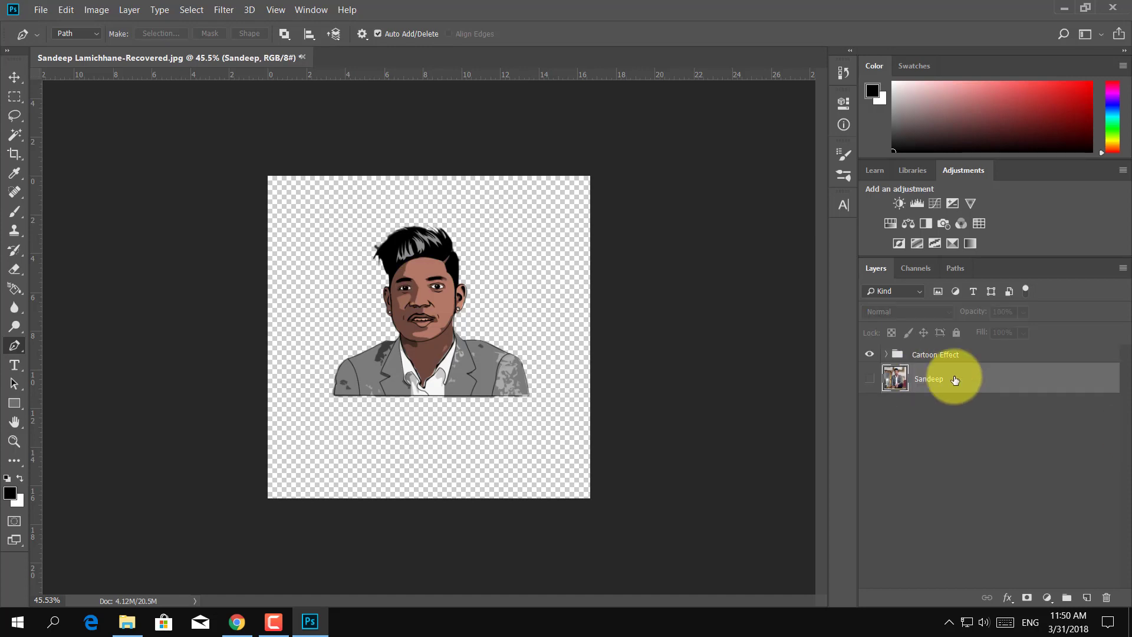
Step: Bring up Save As with Ctrl+Shift+S and begin renaming the file to the subject's name
{"action": "key", "text": "ctrl+shift+s"}
{"action": "left_click", "coordinate": [254, 272]}
{"action": "key", "text": "BackSpace"}
{"action": "key", "text": "BackSpace"}
{"action": "key", "text": "BackSpace"}
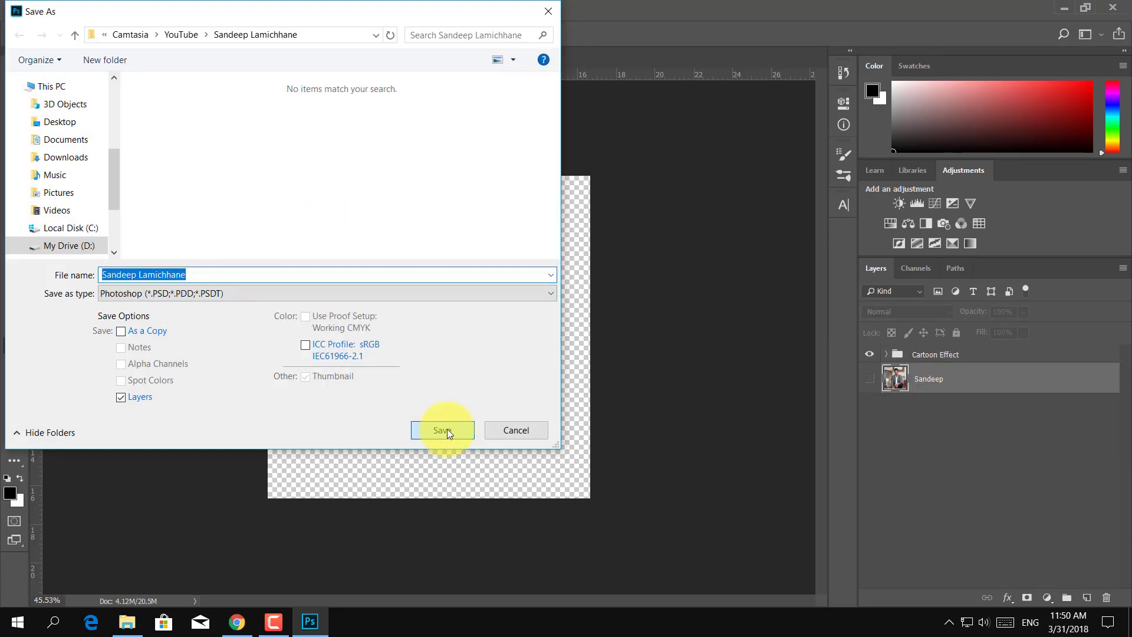
Step: Save as PSD, then outline the teeth with a closed five-point Pen path
{"action": "left_click", "coordinate": [447, 430]}
{"action": "left_click", "coordinate": [708, 118]}
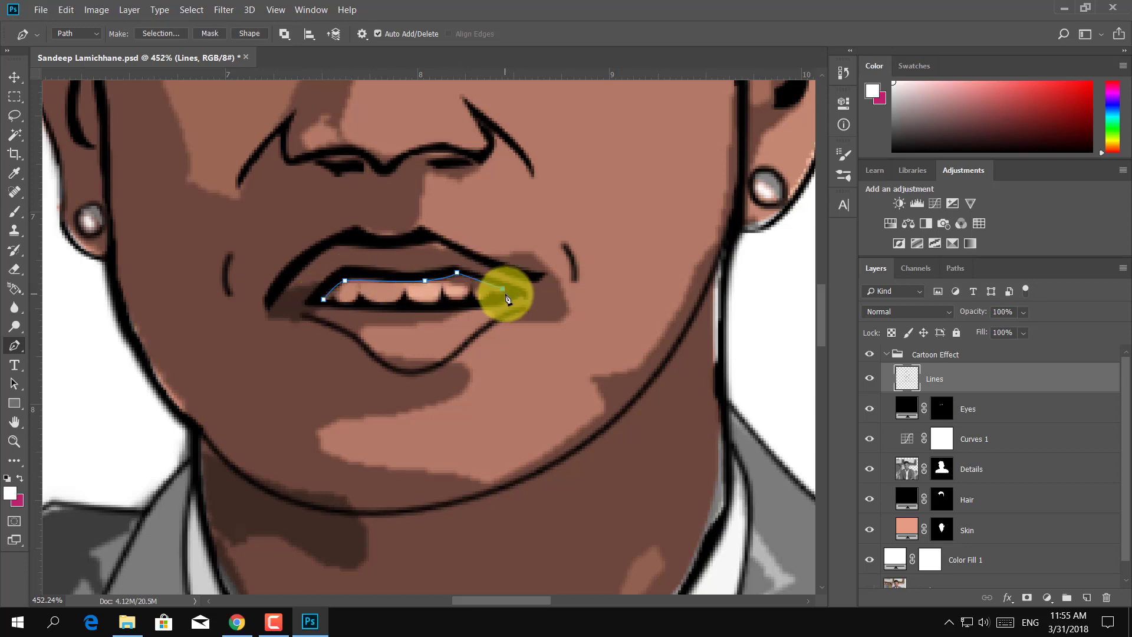
{"action": "left_click", "coordinate": [504, 293]}
{"action": "left_click", "coordinate": [480, 299]}
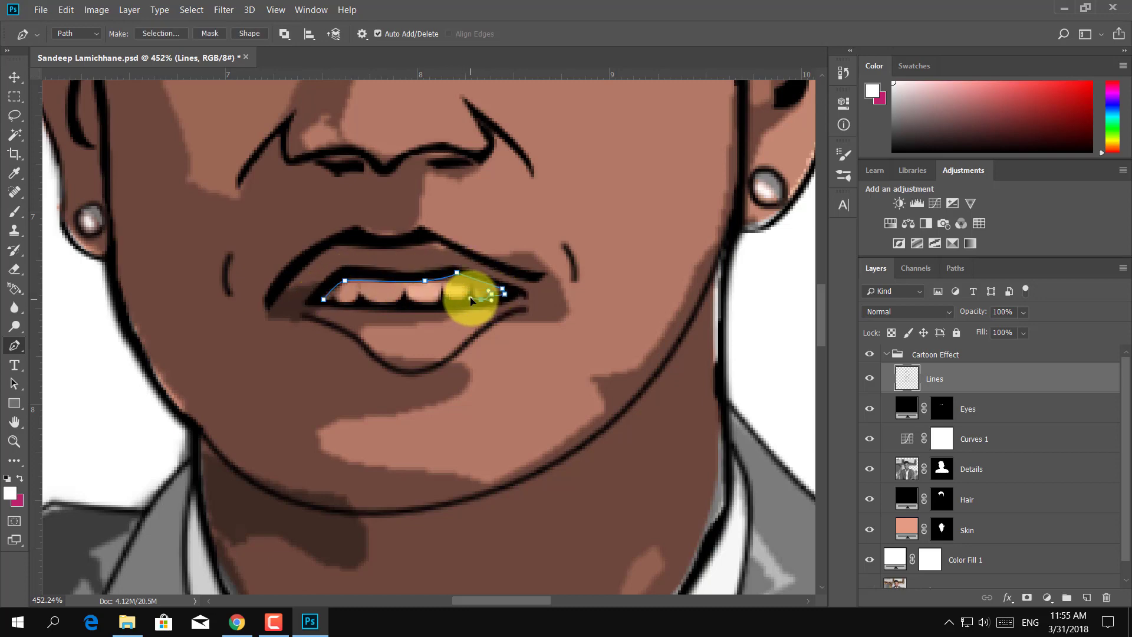
{"action": "left_click", "coordinate": [441, 288]}
{"action": "left_click", "coordinate": [403, 290]}
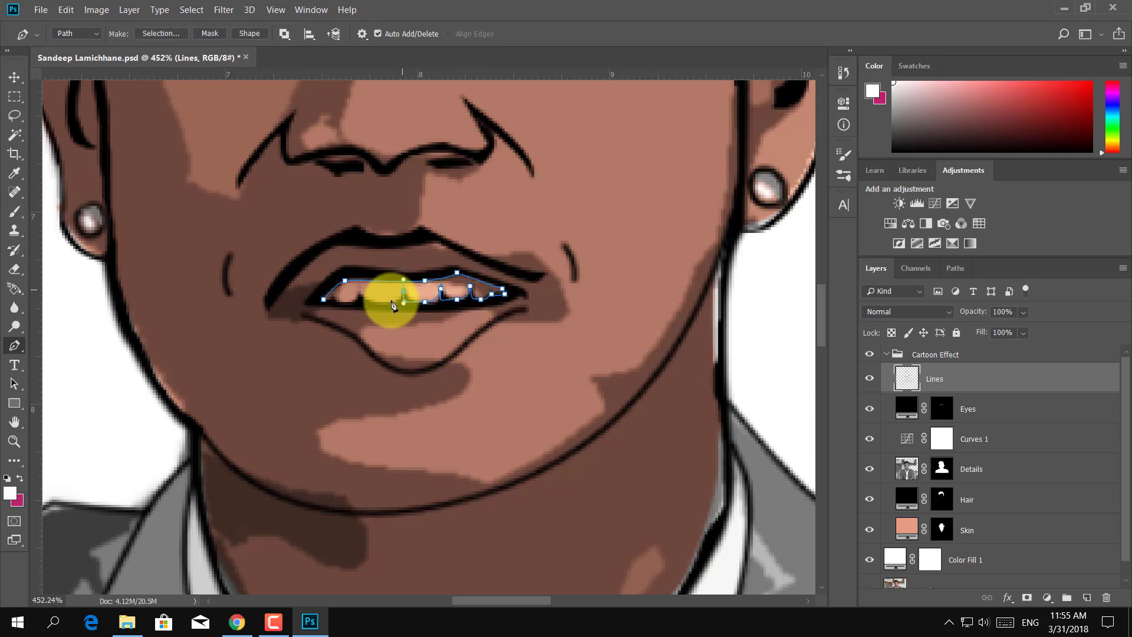
{"action": "left_click", "coordinate": [324, 299]}
{"action": "scroll", "coordinate": [327, 298], "scroll_direction": "up", "scroll_amount": 5}
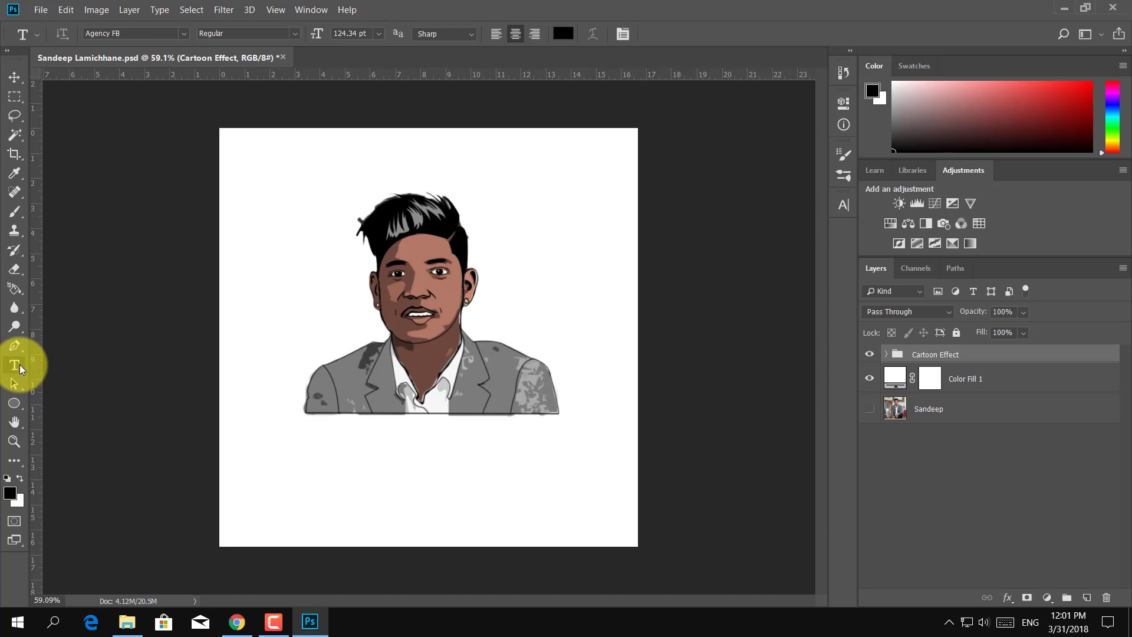
Step: Add 'BEST WISHES TO' above the portrait and the subject's first name and surname centred below
{"action": "left_click", "coordinate": [328, 165]}
{"action": "type", "text": "BEST WISHES TO"}
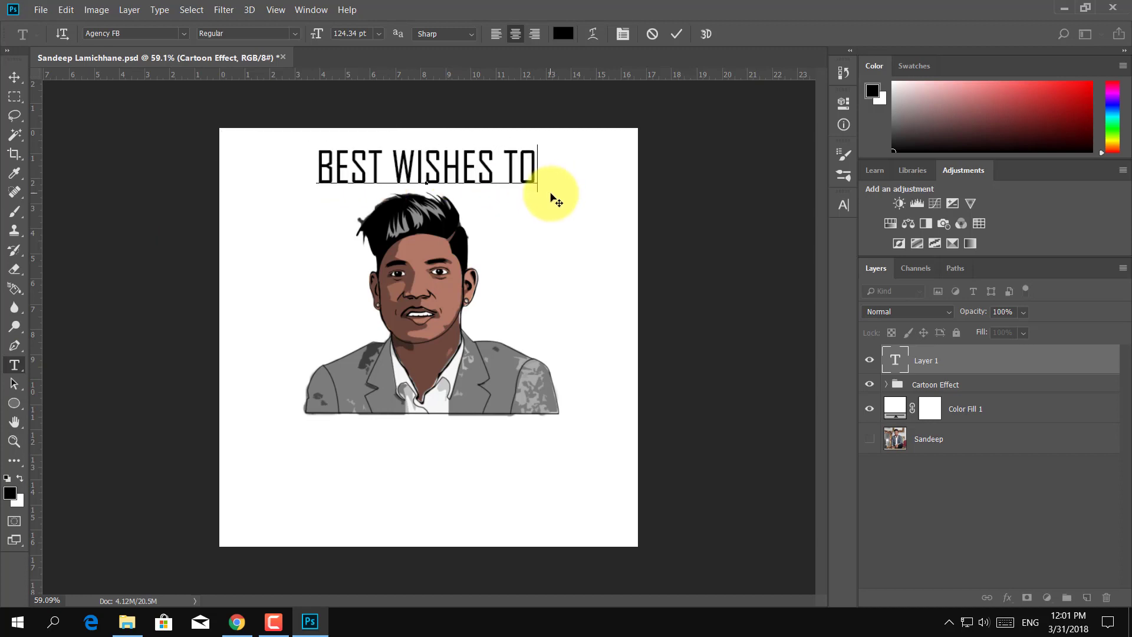
{"action": "key", "text": "ctrl+Return"}
{"action": "left_click", "coordinate": [296, 458]}
{"action": "type", "text": "SANDEEP"}
{"action": "left_click_drag", "start_coordinate": [303, 456], "coordinate": [430, 463]}
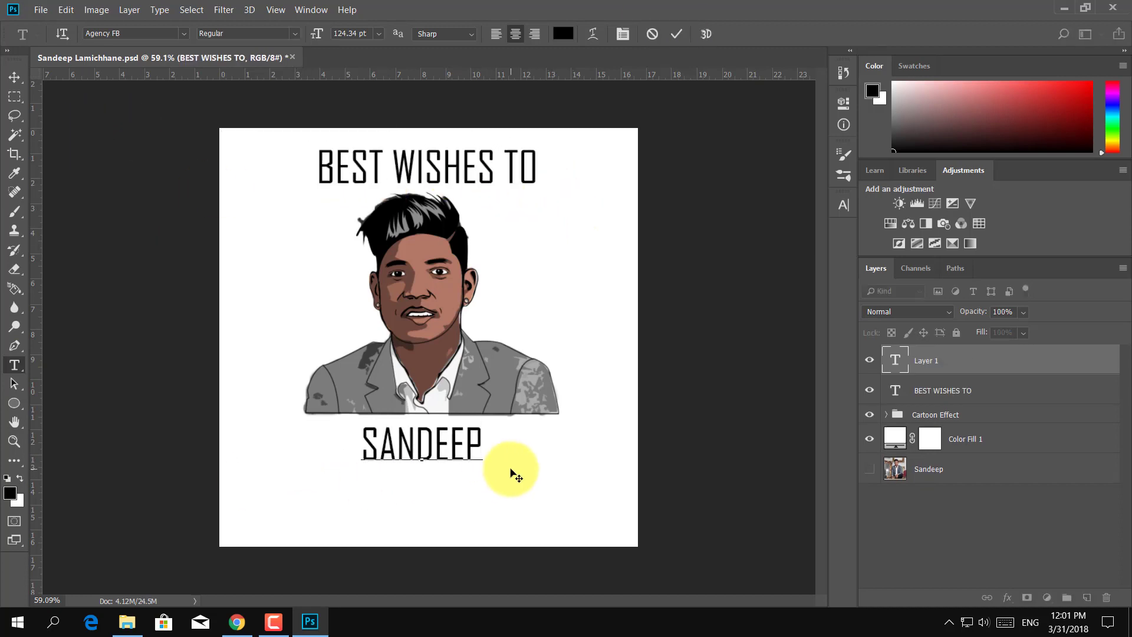
{"action": "key", "text": "ctrl+Return"}
{"action": "left_click", "coordinate": [321, 498]}
{"action": "type", "text": "LAMICHHANE"}
{"action": "left_click_drag", "start_coordinate": [413, 512], "coordinate": [505, 518]}
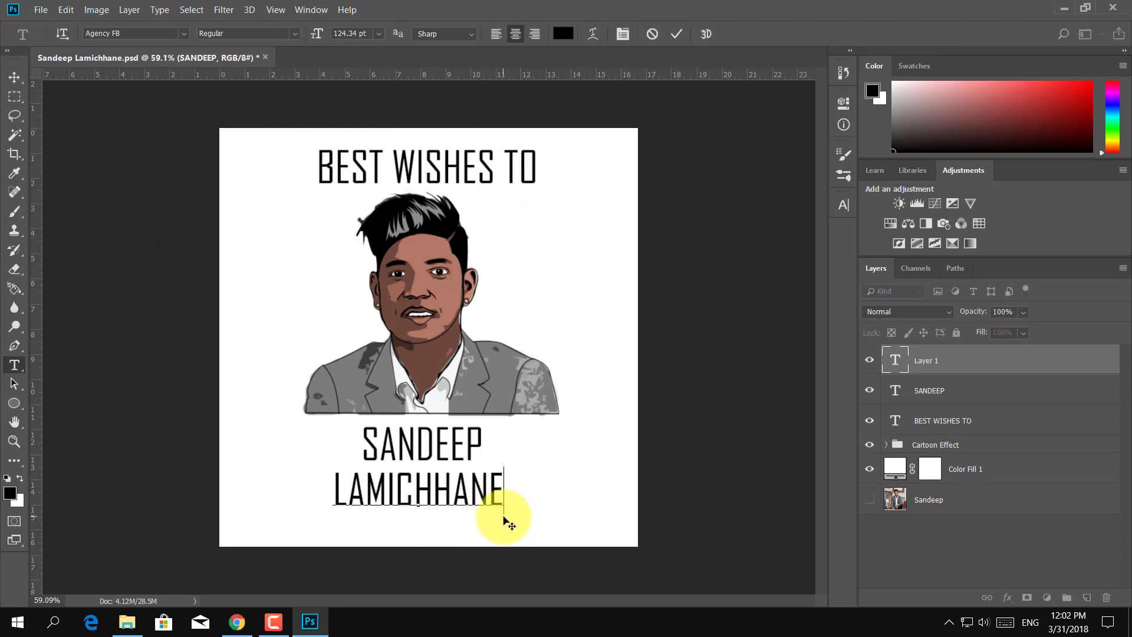
{"action": "left_click", "coordinate": [676, 34]}
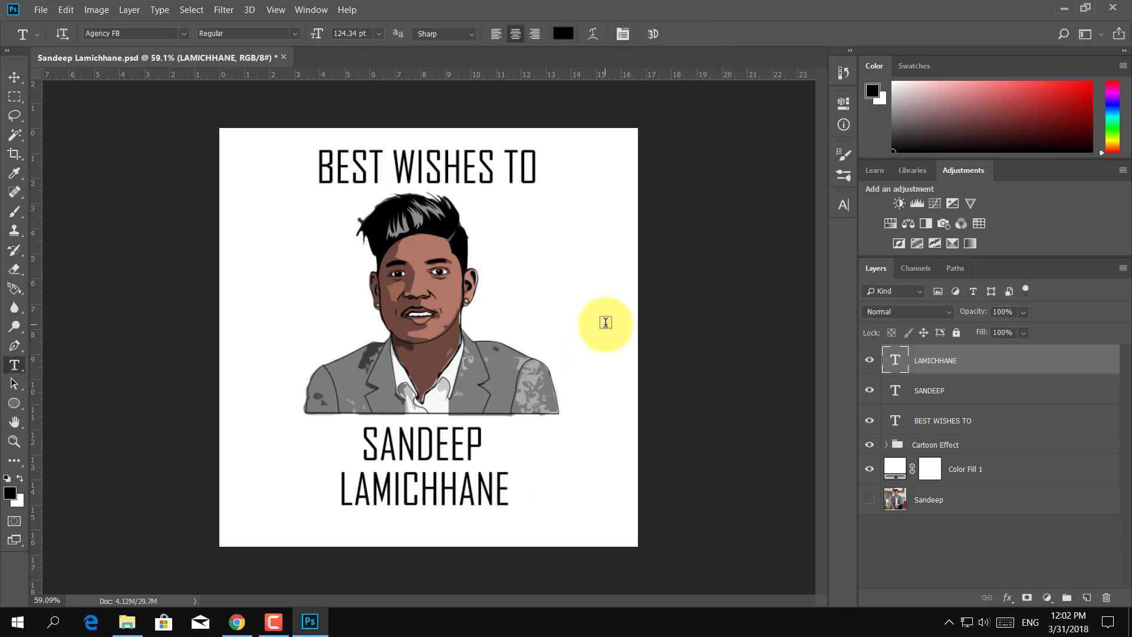
Step: Make the first-name line Faux Bold in Bernard MT Condensed
{"action": "left_click", "coordinate": [925, 386]}
{"action": "left_click", "coordinate": [843, 205]}
{"action": "left_click", "coordinate": [685, 315]}
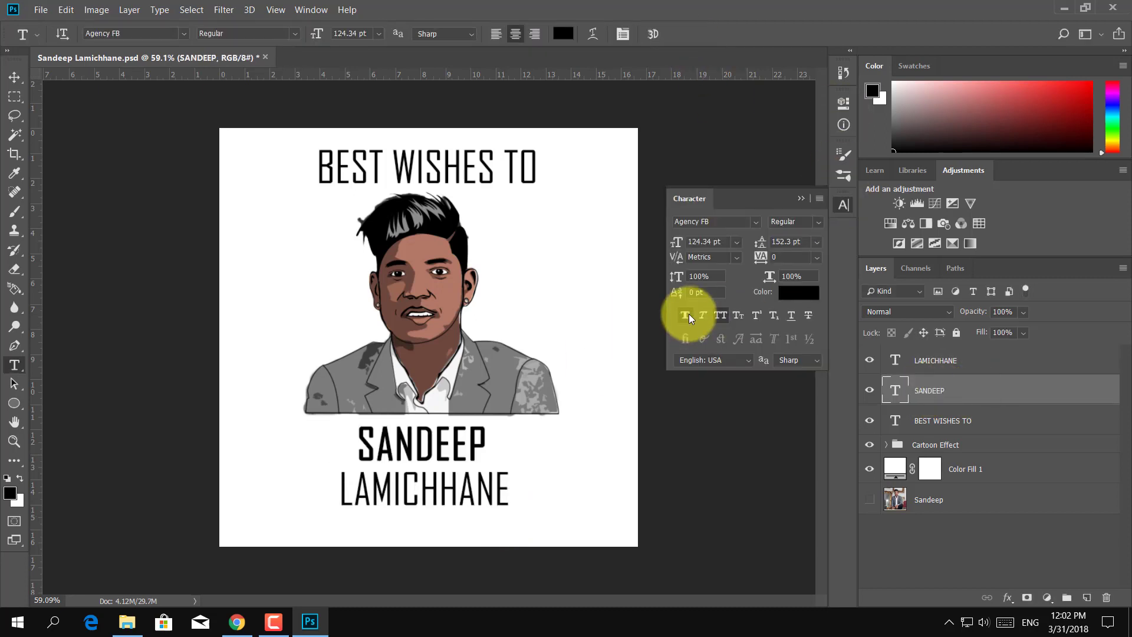
{"action": "left_click", "coordinate": [802, 203]}
{"action": "double_click", "coordinate": [415, 447]}
{"action": "left_click", "coordinate": [183, 34]}
{"action": "left_click", "coordinate": [189, 285]}
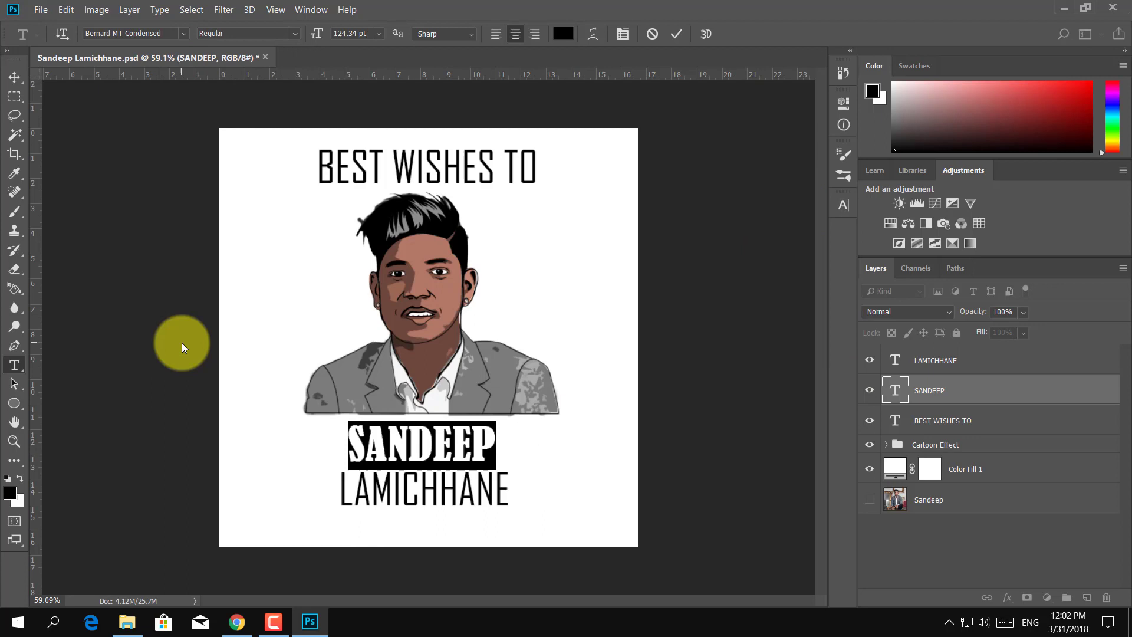
{"action": "left_click", "coordinate": [676, 34]}
Step: Set the surname line to Bernard MT Condensed at 112.34 pt
{"action": "double_click", "coordinate": [442, 491]}
{"action": "left_click", "coordinate": [183, 34]}
{"action": "left_click", "coordinate": [187, 86]}
{"action": "left_click", "coordinate": [843, 205]}
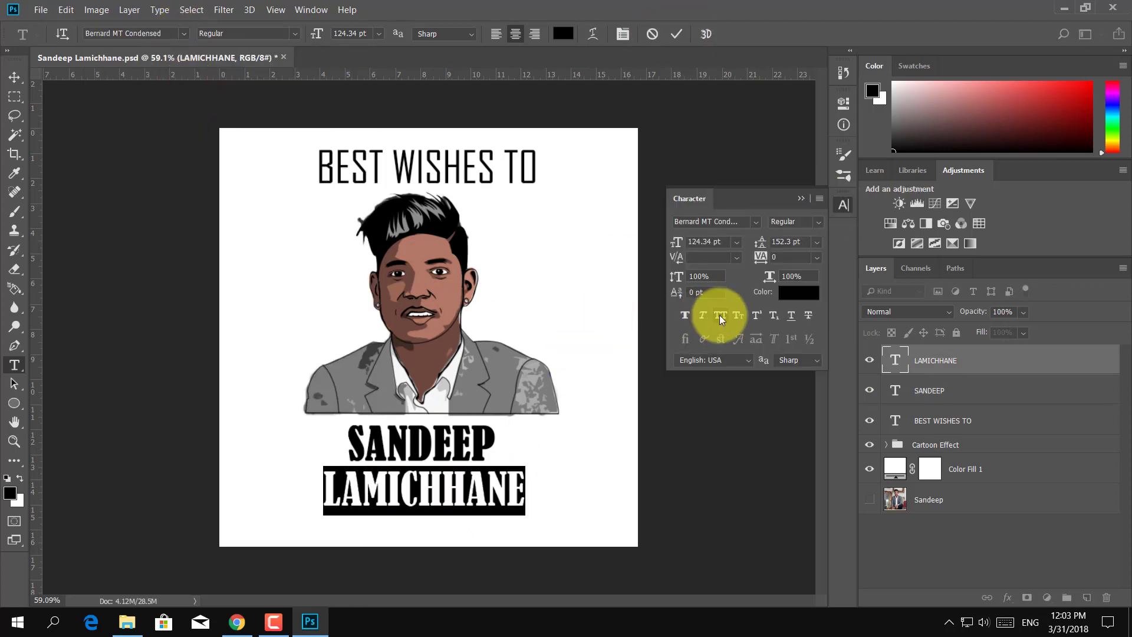
{"action": "left_click_drag", "start_coordinate": [676, 242], "coordinate": [662, 240]}
{"action": "left_click", "coordinate": [676, 34]}
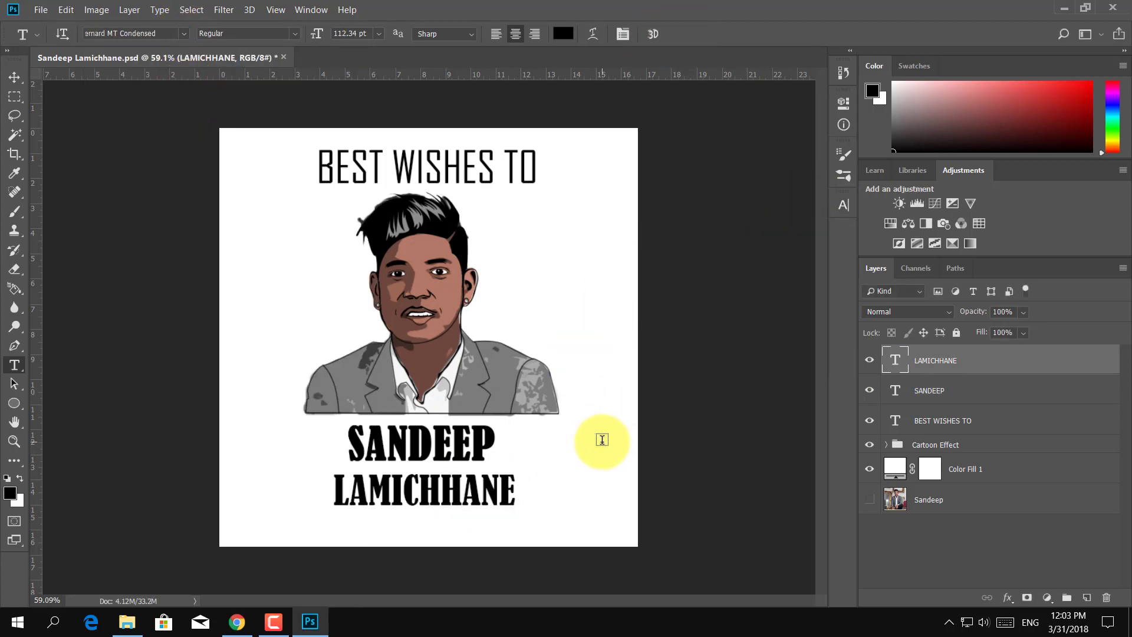
Step: Widen the first-name line's letter tracking to 400
{"action": "double_click", "coordinate": [450, 446]}
{"action": "left_click", "coordinate": [843, 204]}
{"action": "left_click_drag", "start_coordinate": [760, 257], "coordinate": [775, 259]}
{"action": "left_click", "coordinate": [678, 34]}
{"action": "key", "text": "ctrl+t"}
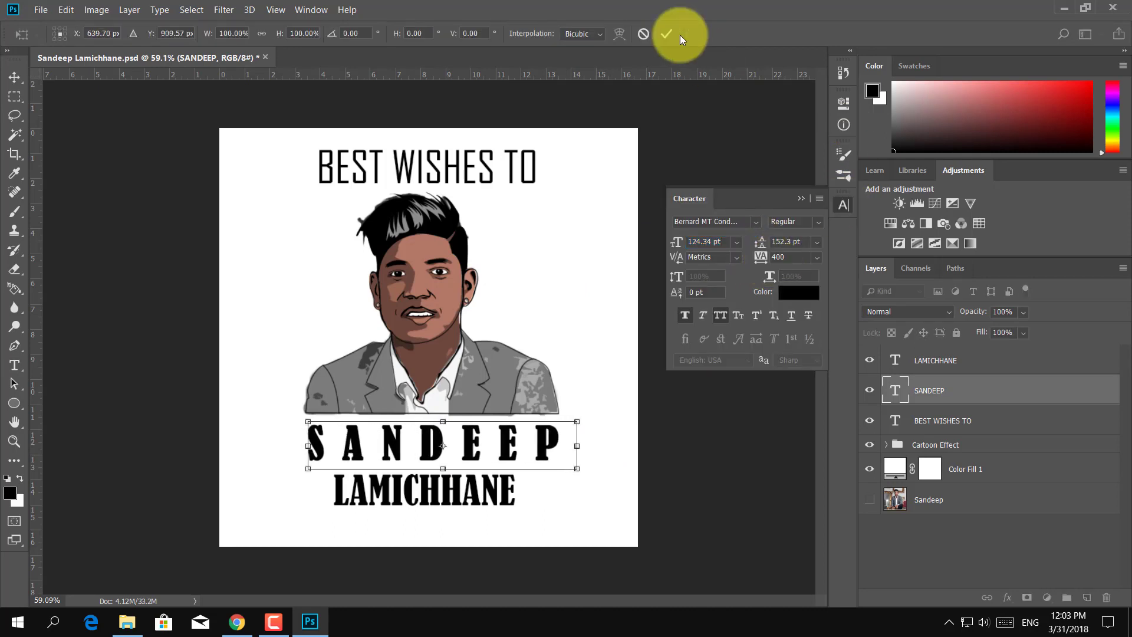
{"action": "left_click", "coordinate": [679, 35]}
Step: Widen the surname line's letter tracking to 240
{"action": "double_click", "coordinate": [480, 489]}
{"action": "left_click_drag", "start_coordinate": [758, 257], "coordinate": [770, 257]}
{"action": "key", "text": "ctrl+Return"}
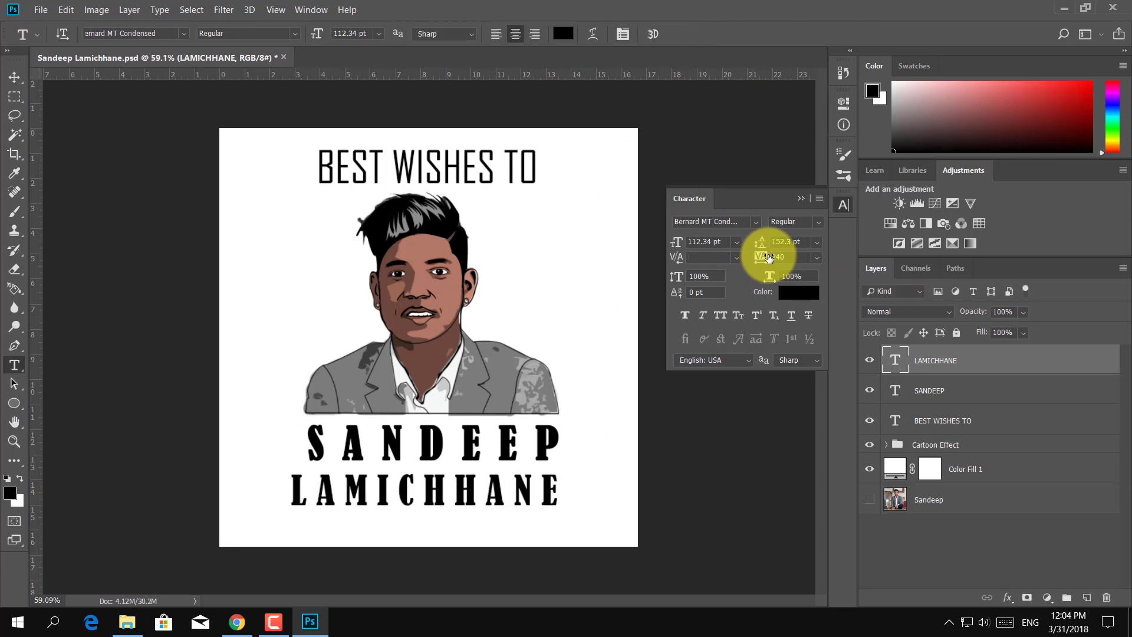
{"action": "key", "text": "ctrl+t"}
{"action": "key", "text": "Return"}
Step: Draw a rectangle around the surname line with the Rectangle tool
{"action": "left_click", "coordinate": [14, 403]}
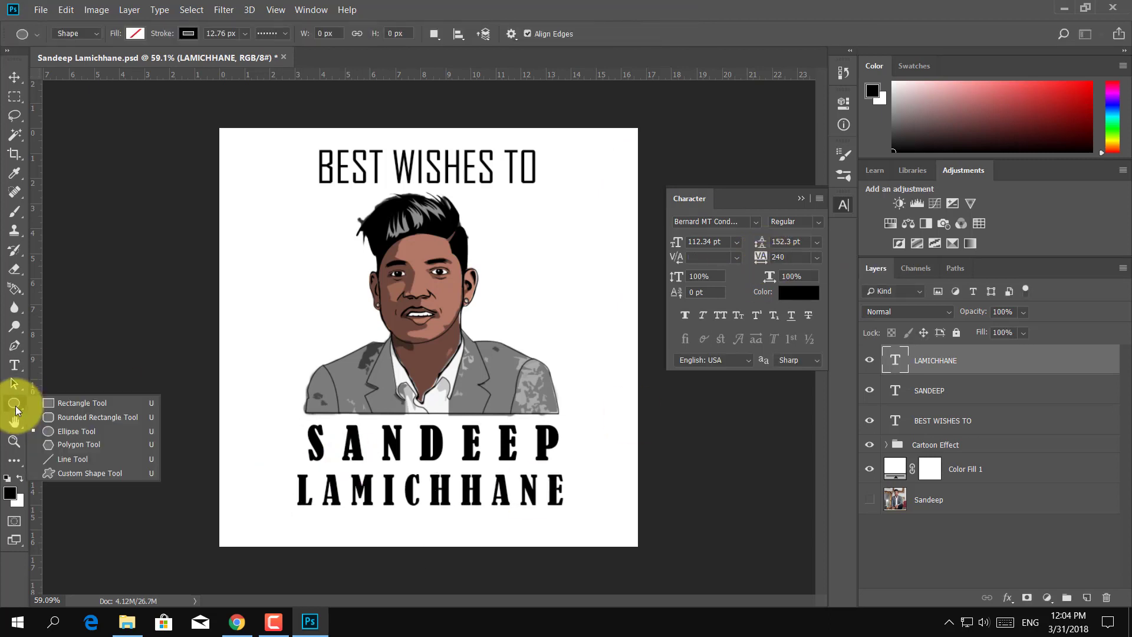
{"action": "left_click", "coordinate": [70, 402]}
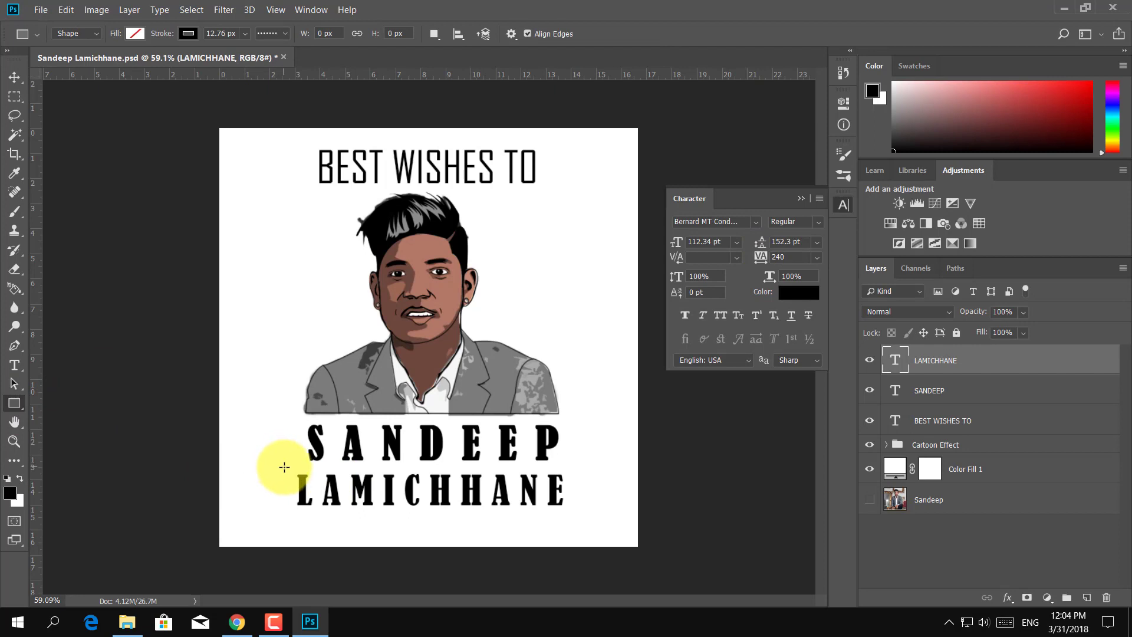
{"action": "left_click_drag", "start_coordinate": [284, 467], "coordinate": [573, 517]}
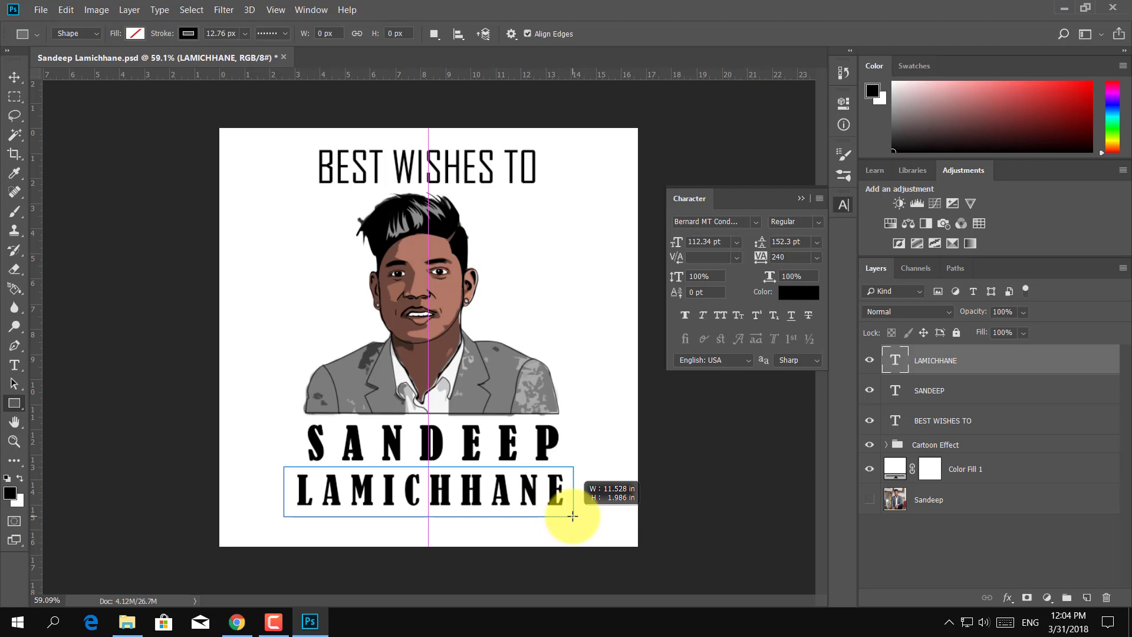
{"action": "left_click_drag", "start_coordinate": [573, 517], "coordinate": [575, 514]}
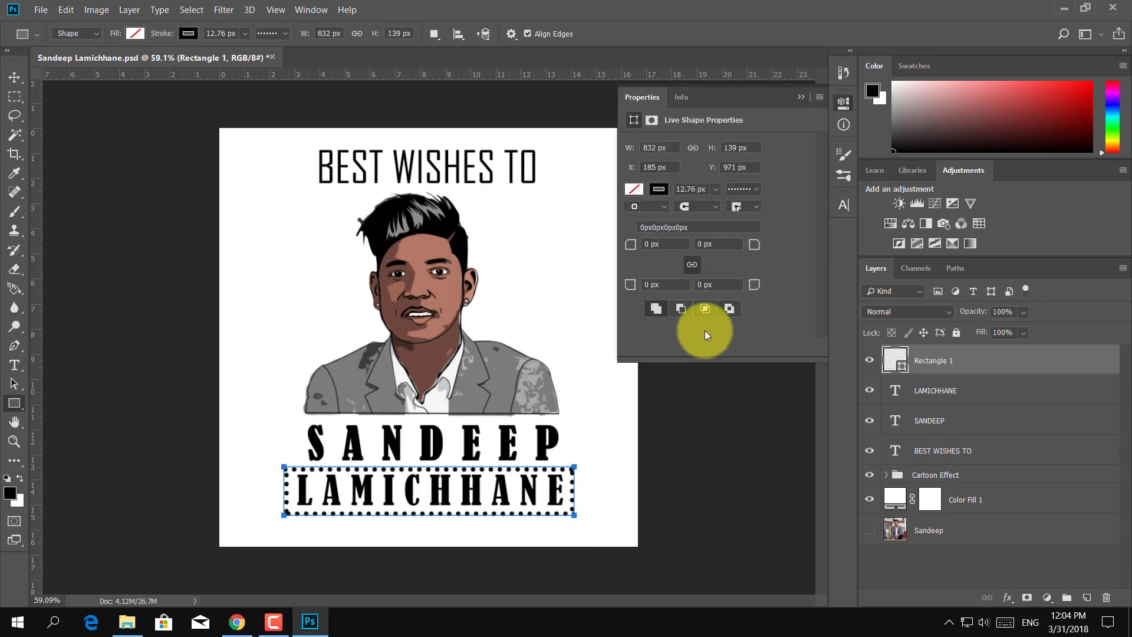
Step: Give the rectangle a solid black fill and no stroke colour
{"action": "left_click", "coordinate": [284, 33]}
{"action": "left_click", "coordinate": [267, 80]}
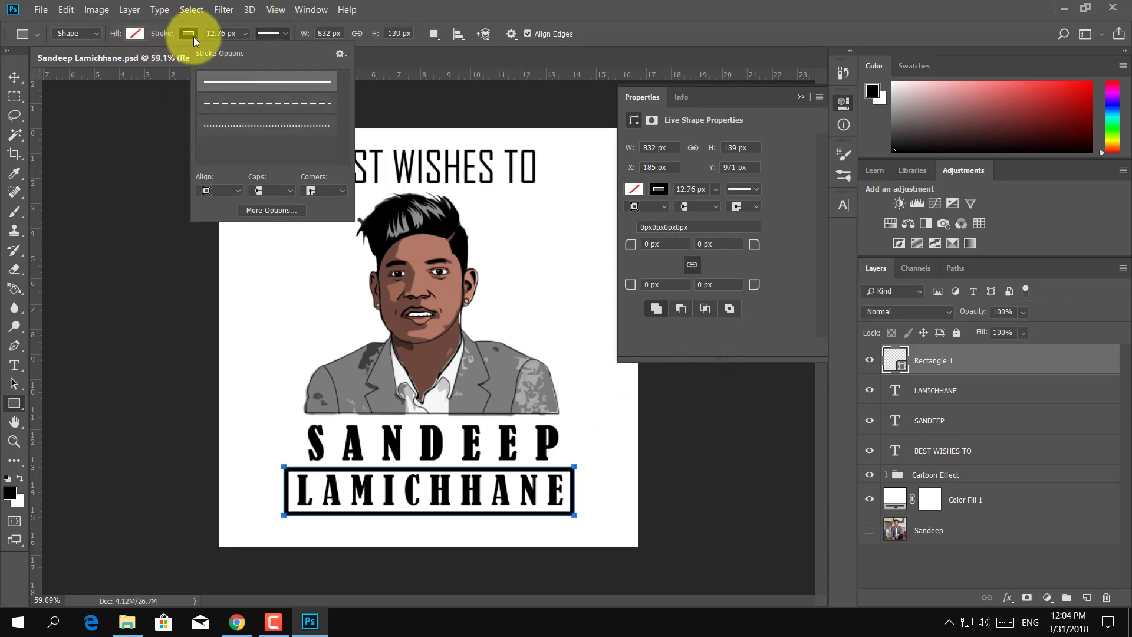
{"action": "left_click", "coordinate": [194, 36]}
{"action": "left_click", "coordinate": [123, 65]}
{"action": "left_click", "coordinate": [131, 33]}
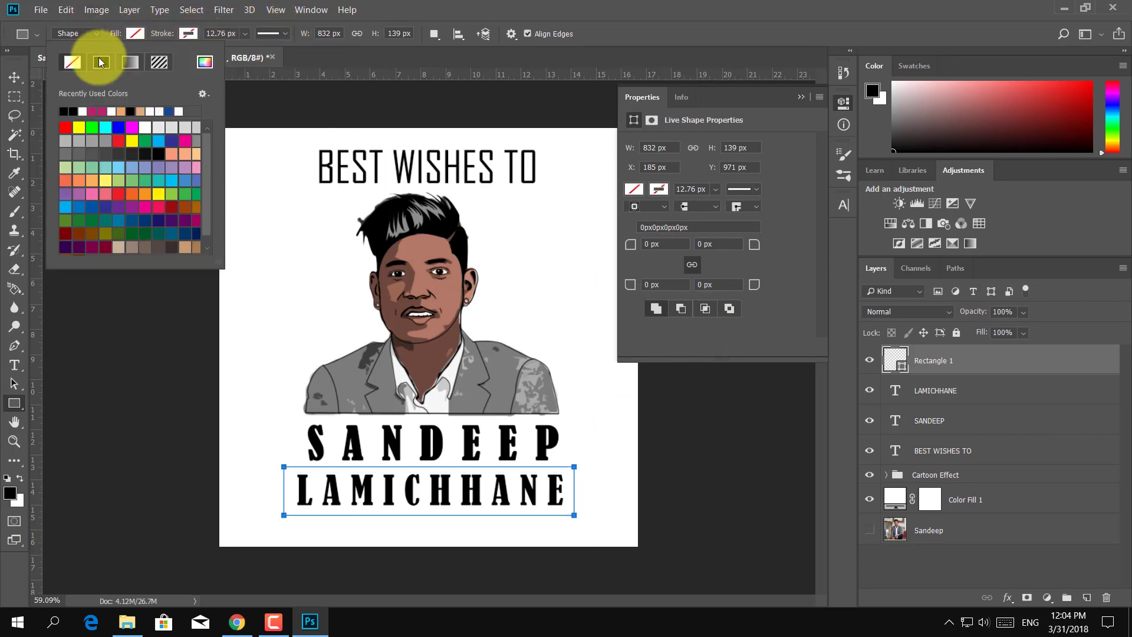
{"action": "left_click", "coordinate": [100, 61]}
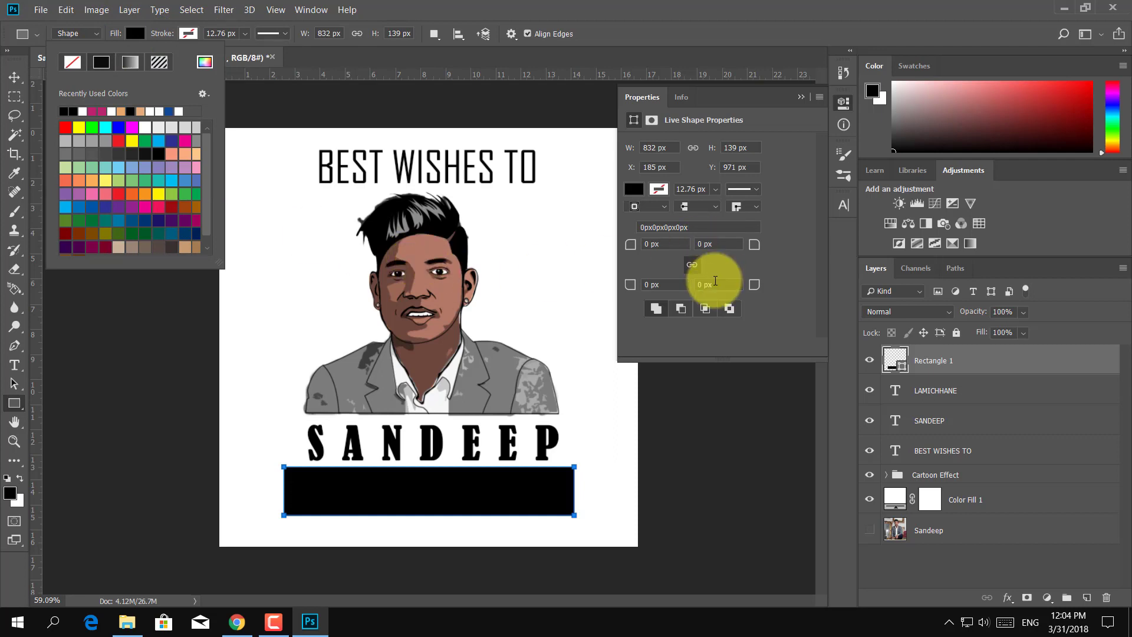
{"action": "left_click", "coordinate": [800, 96]}
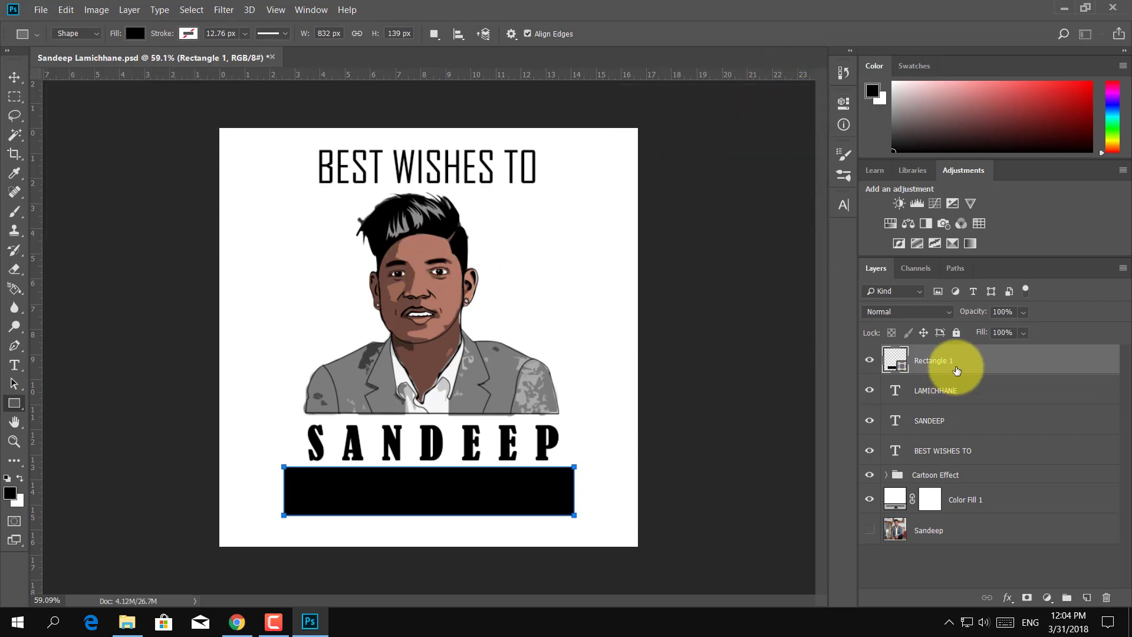
Step: Colour the surname text white and move the black bar layer beneath it
{"action": "left_click", "coordinate": [947, 394]}
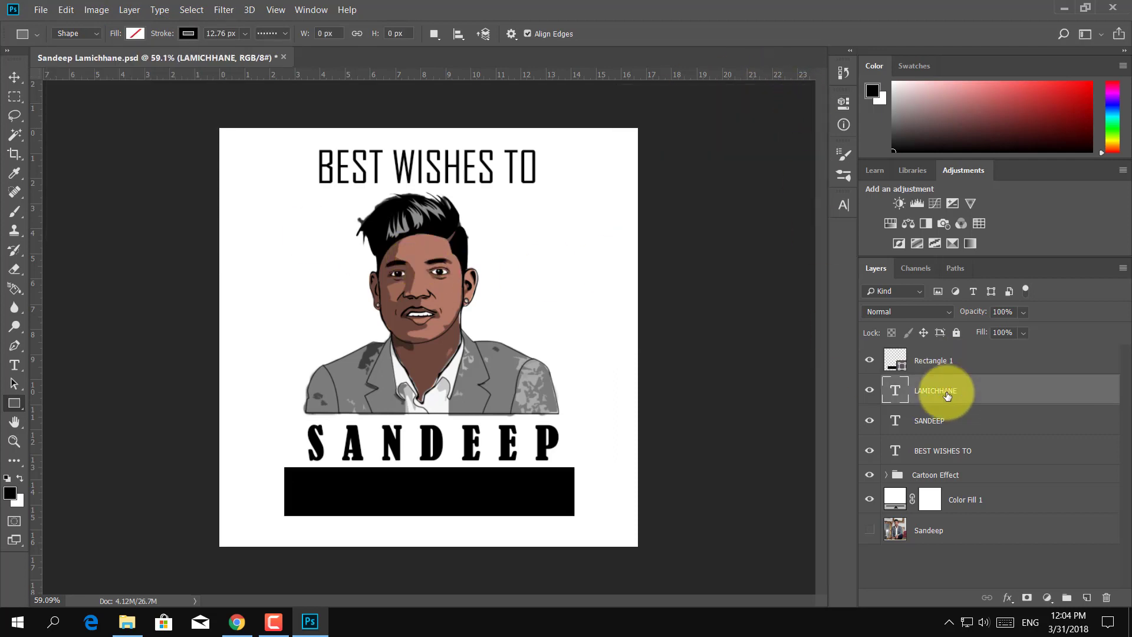
{"action": "key", "text": "t"}
{"action": "left_click", "coordinate": [451, 498]}
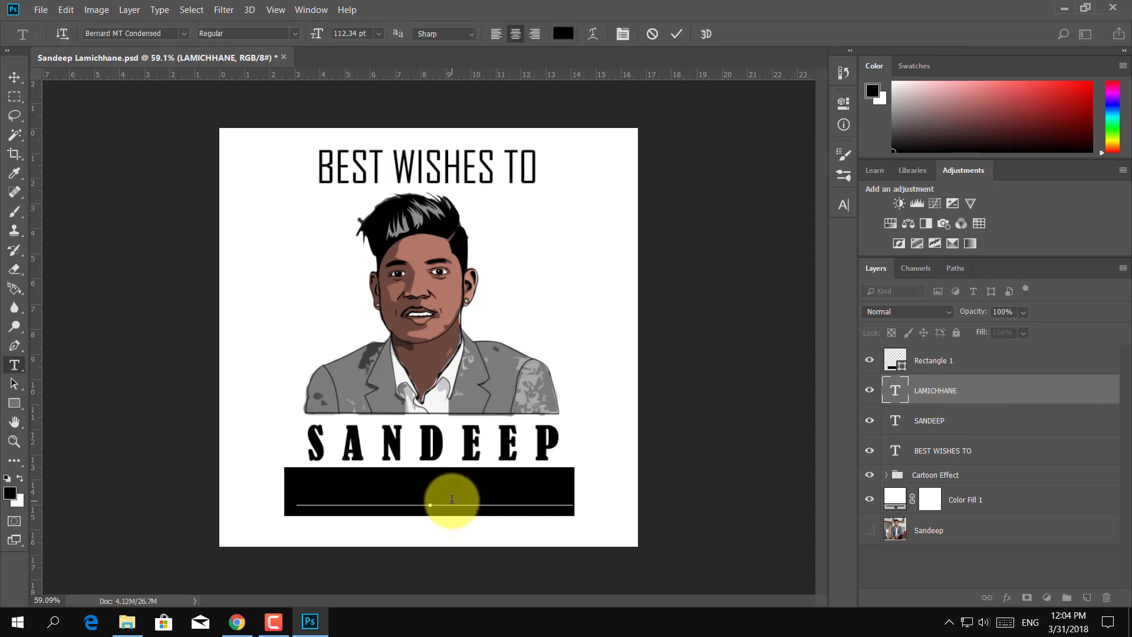
{"action": "key", "text": "ctrl+a"}
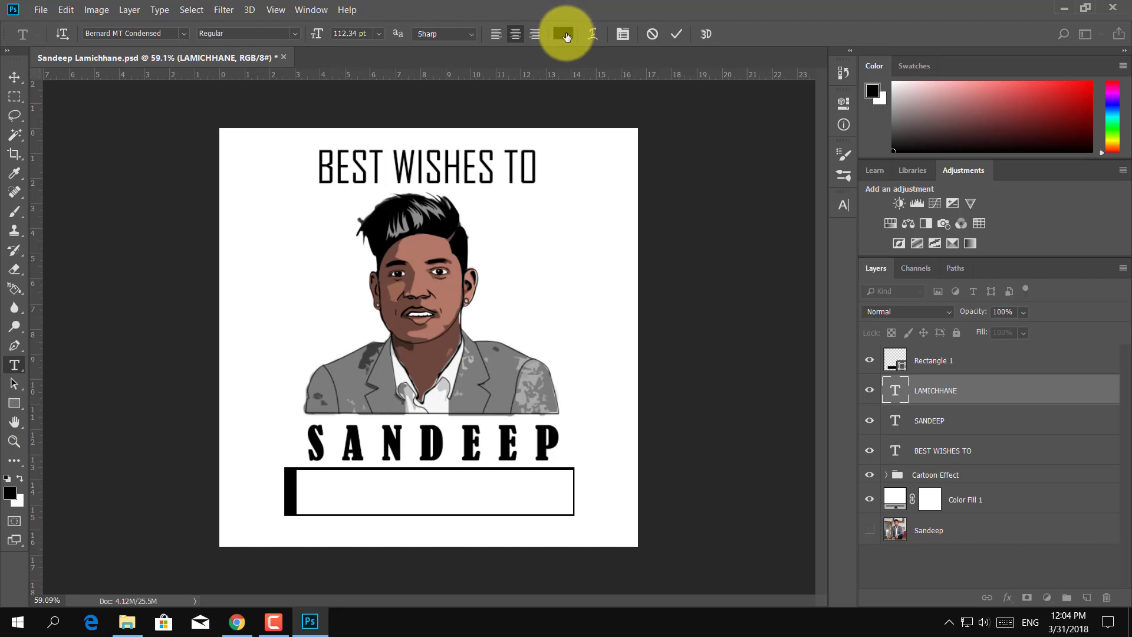
{"action": "left_click", "coordinate": [563, 34]}
{"action": "left_click_drag", "start_coordinate": [647, 185], "coordinate": [616, 166]}
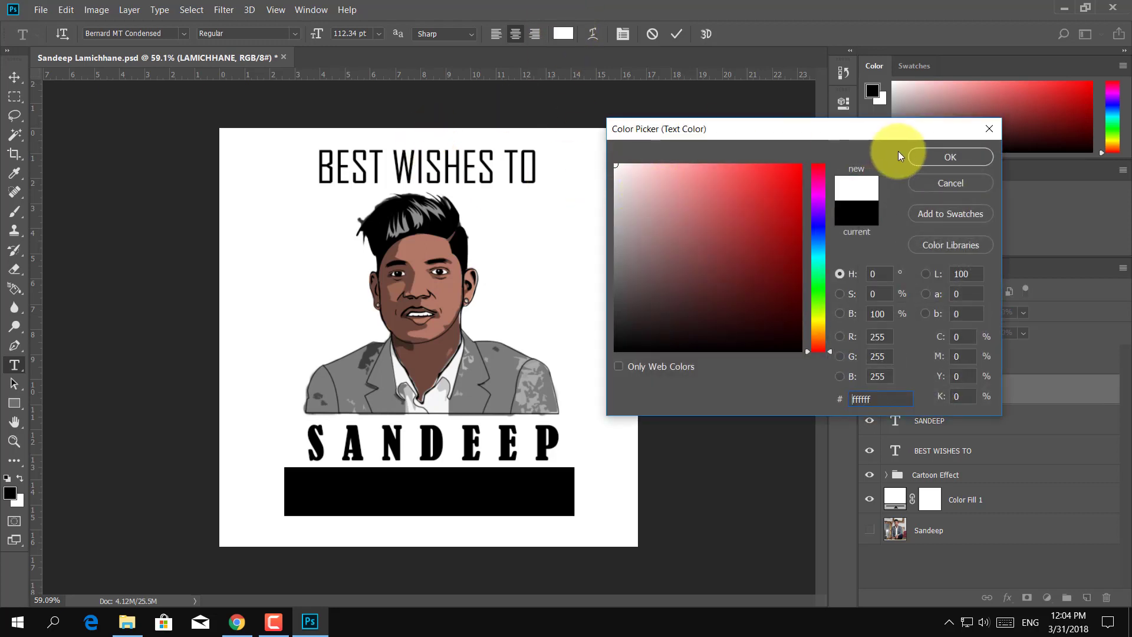
{"action": "left_click", "coordinate": [961, 156]}
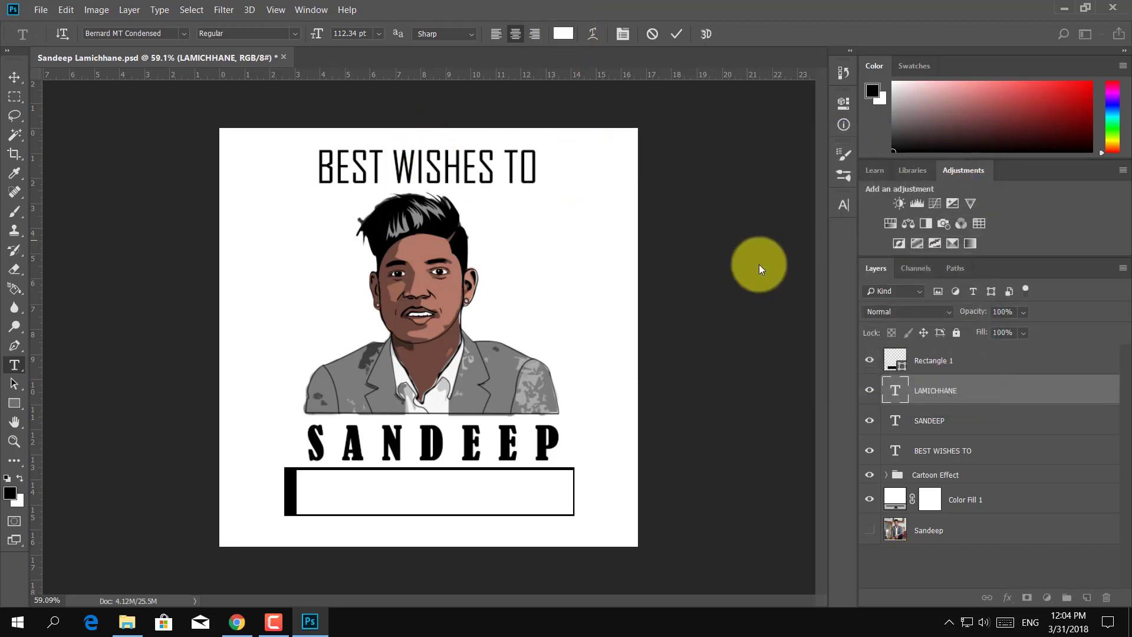
{"action": "left_click", "coordinate": [678, 33]}
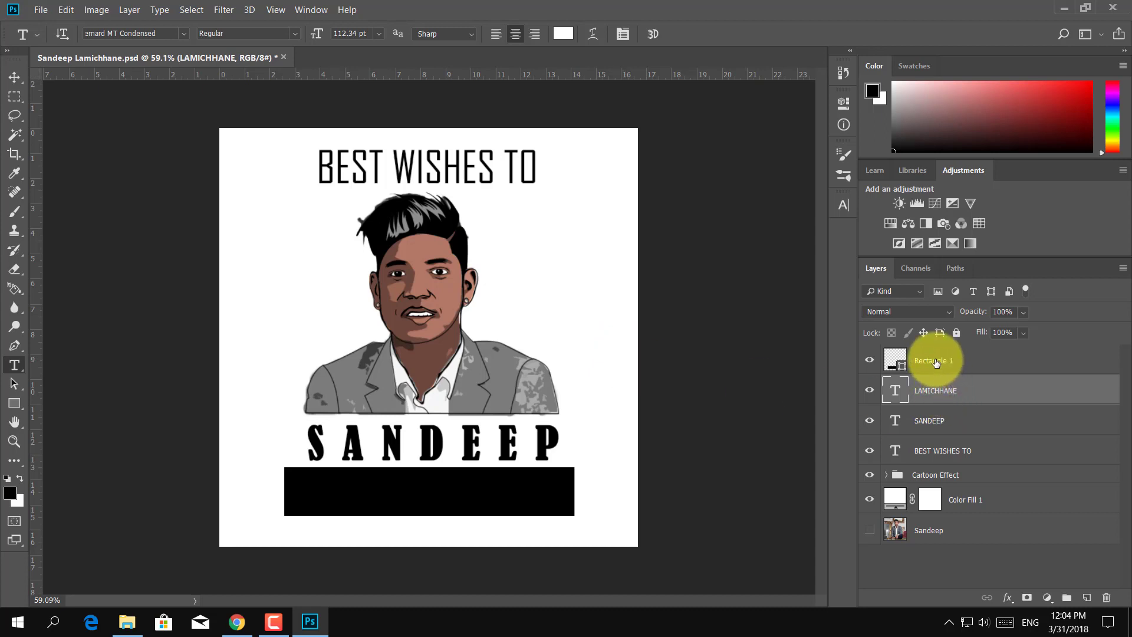
{"action": "left_click_drag", "start_coordinate": [936, 362], "coordinate": [935, 391]}
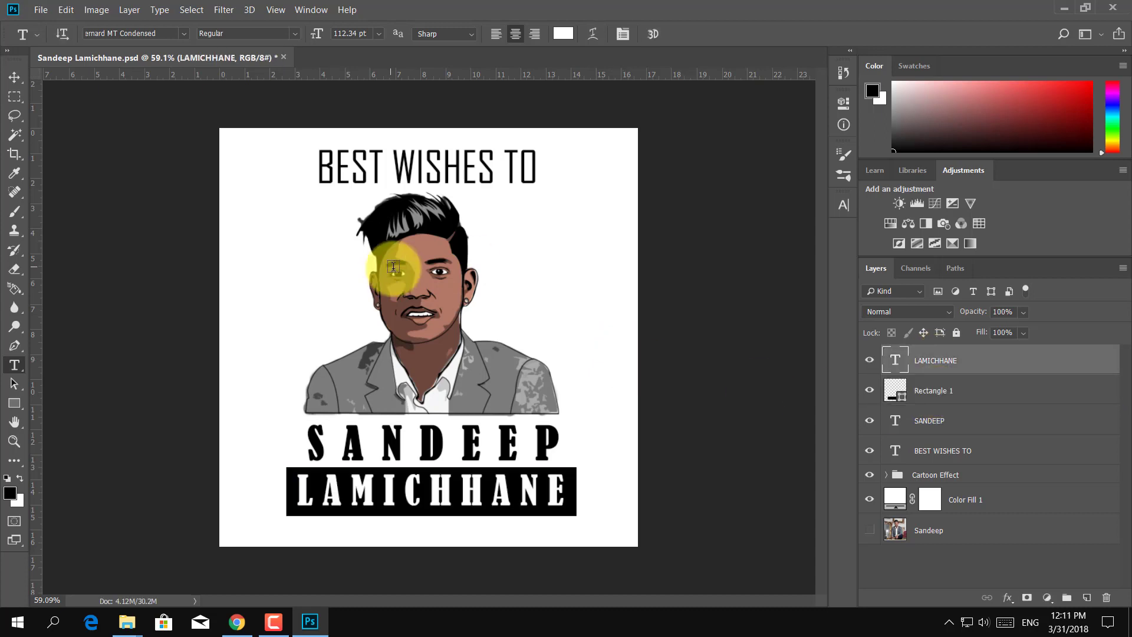
Step: Make the Hashtag Nepali text black, enlarge it and shift it down-right
{"action": "left_click", "coordinate": [263, 286]}
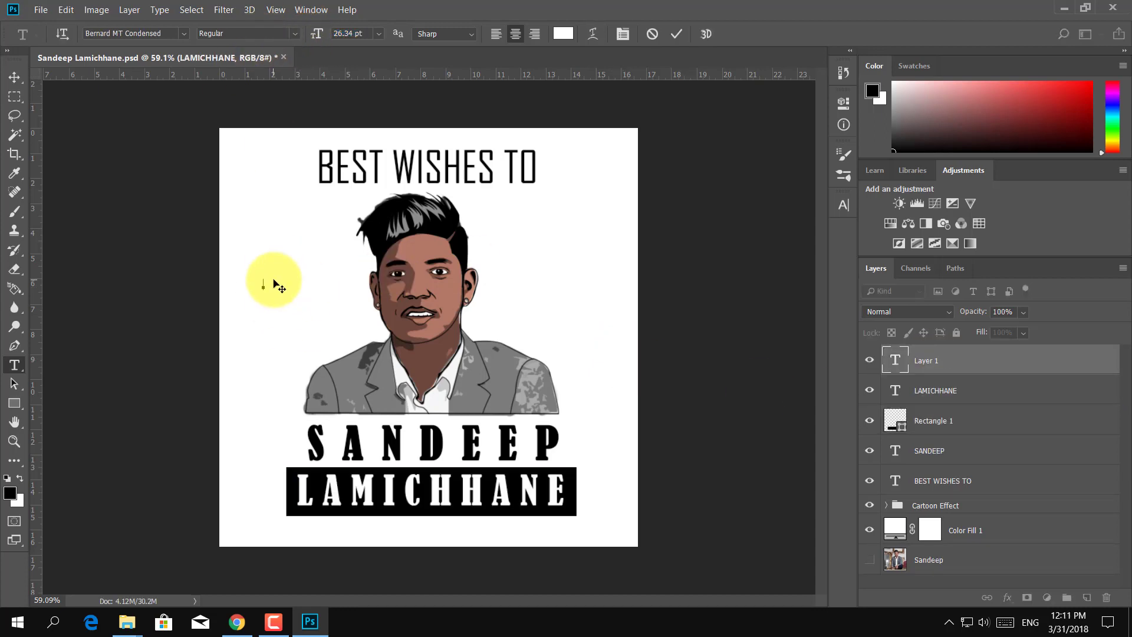
{"action": "left_click", "coordinate": [563, 34]}
{"action": "left_click", "coordinate": [949, 155]}
{"action": "type", "text": "Hashtag Nepali"}
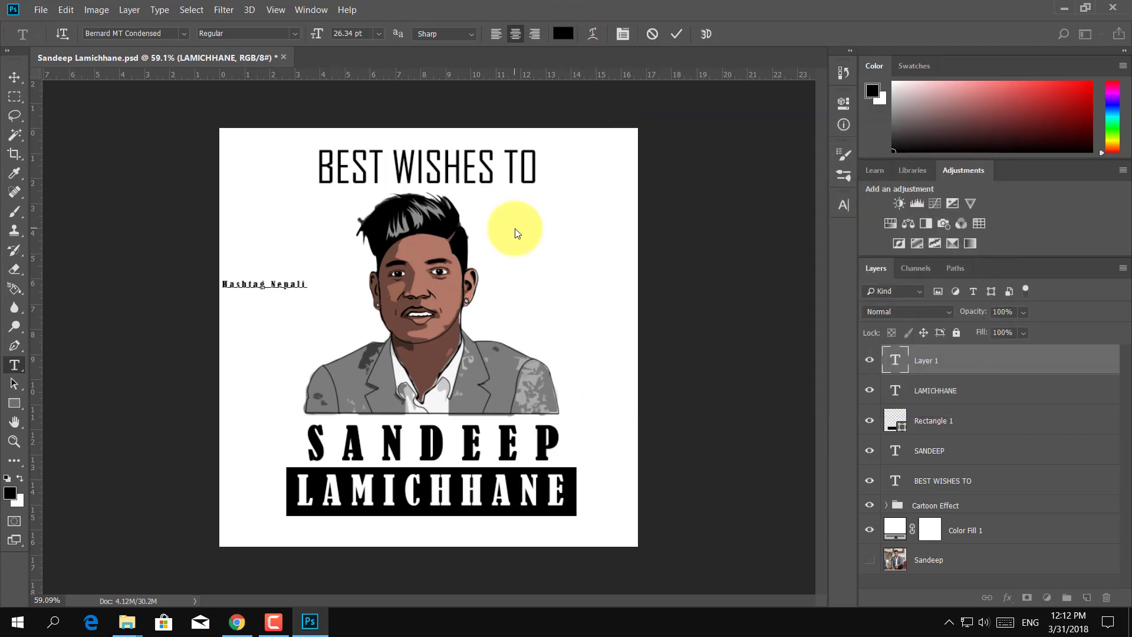
{"action": "left_click_drag", "start_coordinate": [316, 34], "coordinate": [328, 34]}
{"action": "left_click_drag", "start_coordinate": [341, 303], "coordinate": [374, 328]}
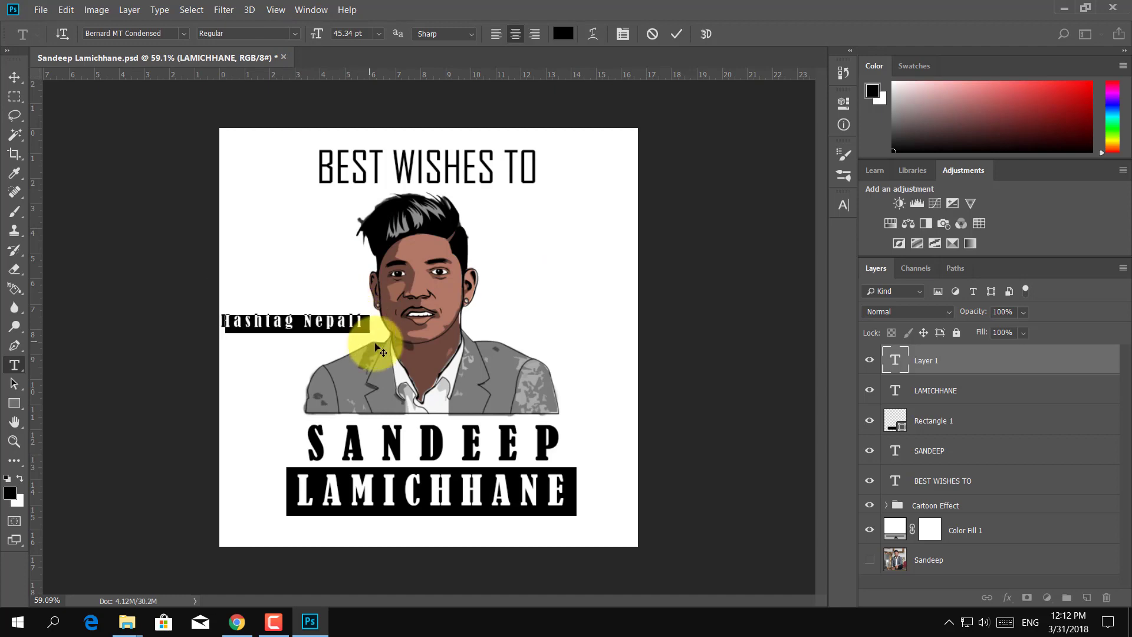
Step: Set Hashtag Nepali to Mustardo at 72.34 pt, placed across the jacket above the first name
{"action": "left_click", "coordinate": [184, 34]}
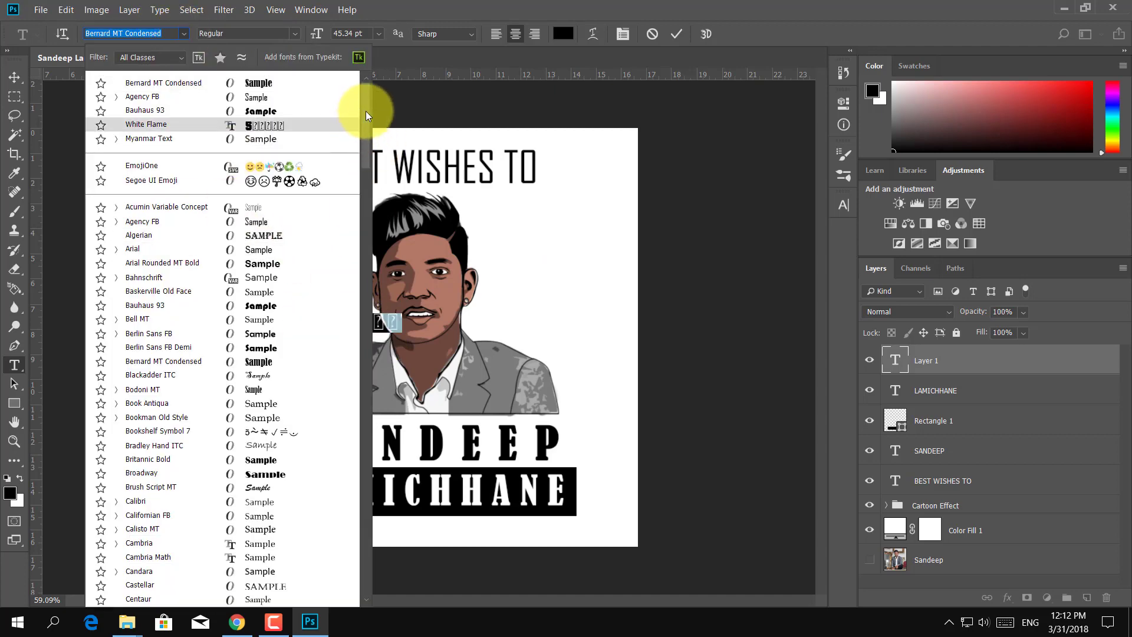
{"action": "left_click_drag", "start_coordinate": [365, 111], "coordinate": [360, 375]}
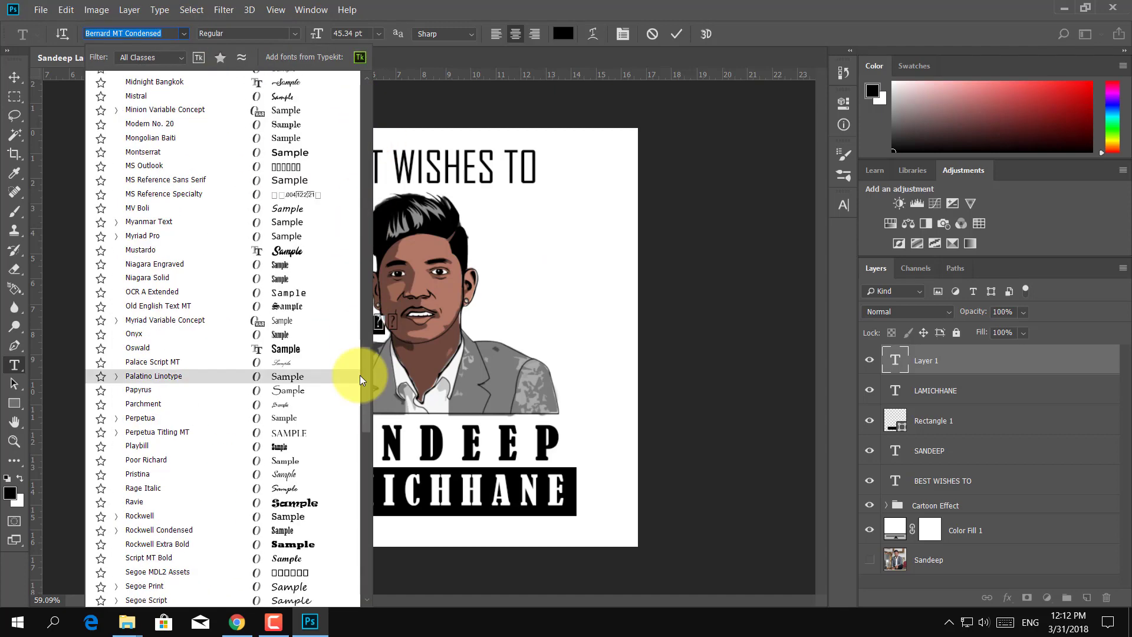
{"action": "left_click", "coordinate": [153, 250]}
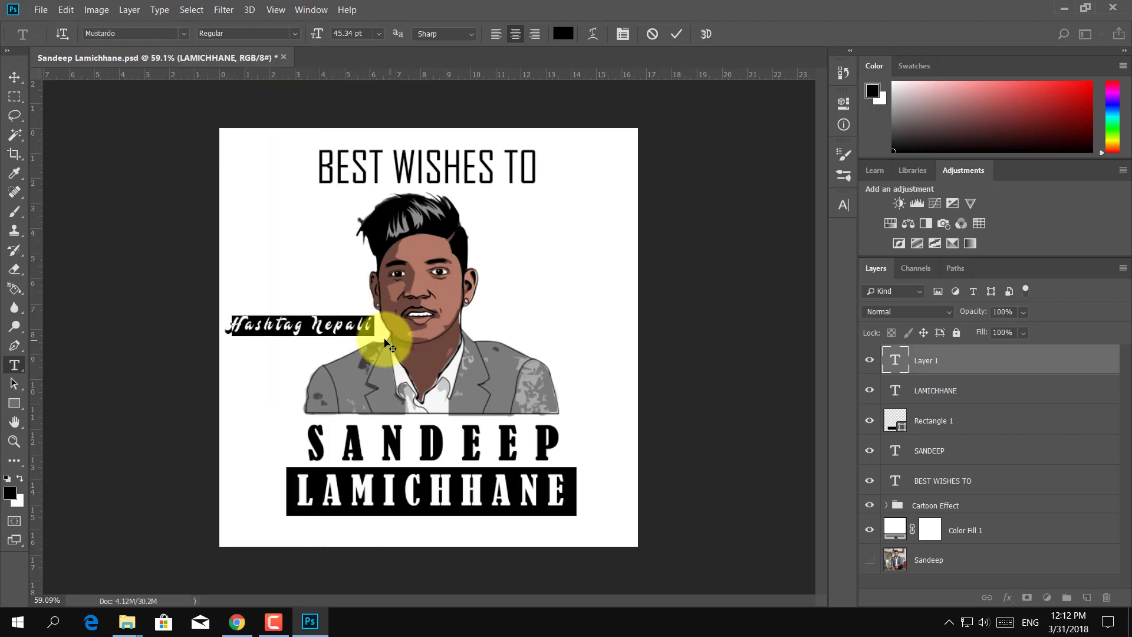
{"action": "left_click_drag", "start_coordinate": [315, 36], "coordinate": [320, 39]}
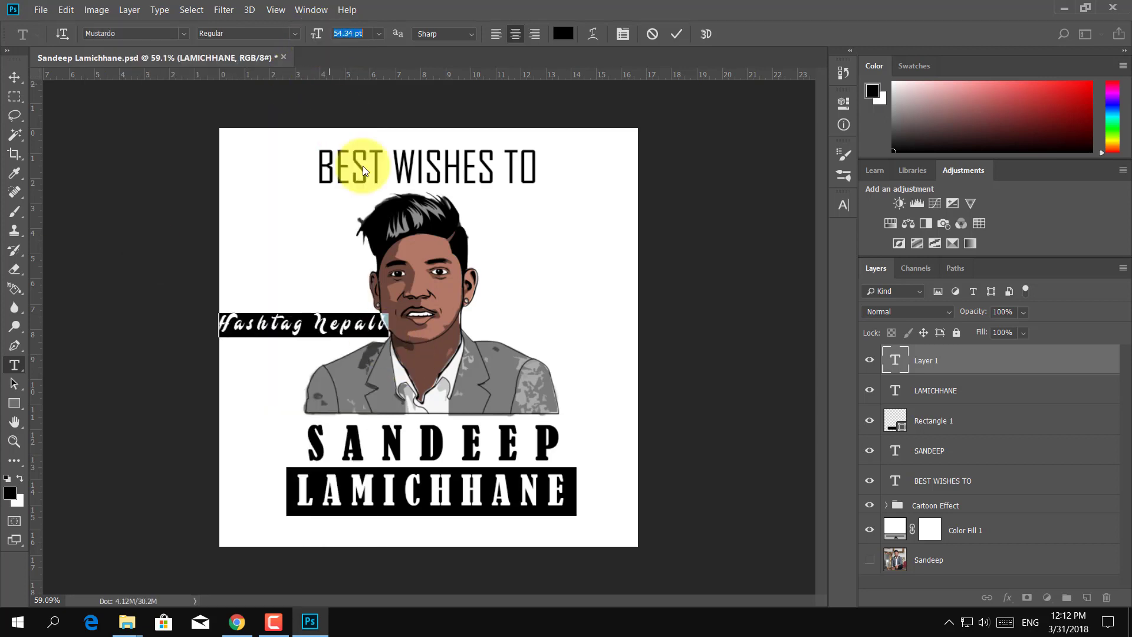
{"action": "left_click_drag", "start_coordinate": [391, 341], "coordinate": [580, 399]}
{"action": "left_click_drag", "start_coordinate": [532, 432], "coordinate": [526, 419]}
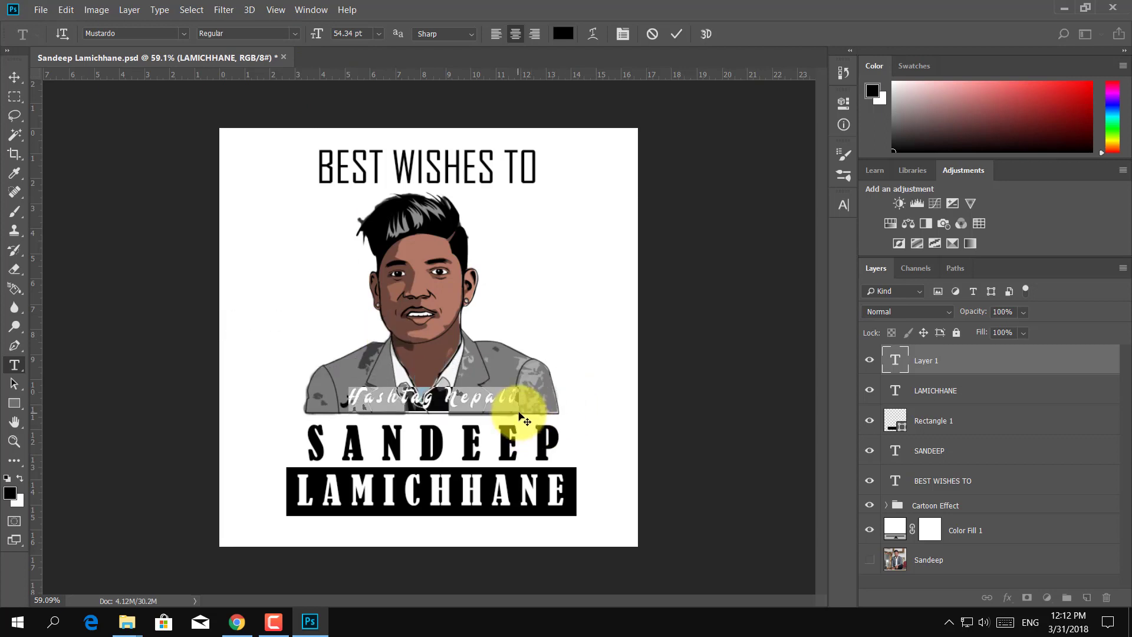
{"action": "left_click_drag", "start_coordinate": [317, 34], "coordinate": [326, 36]}
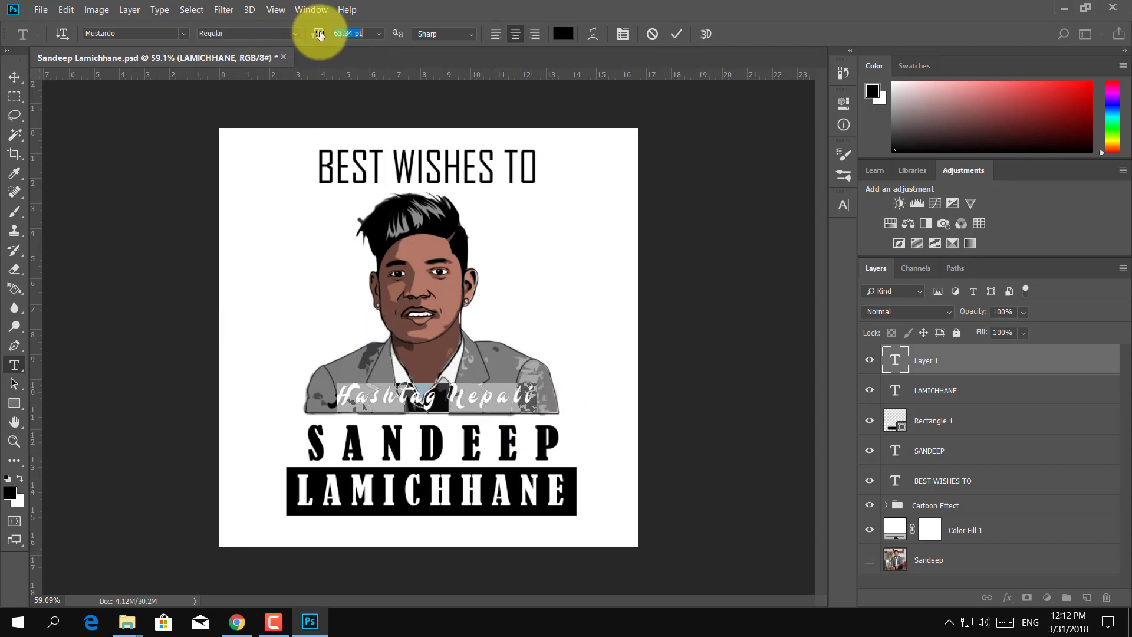
Step: Commit the watermark text and lower its layer opacity to 60%
{"action": "left_click", "coordinate": [675, 34]}
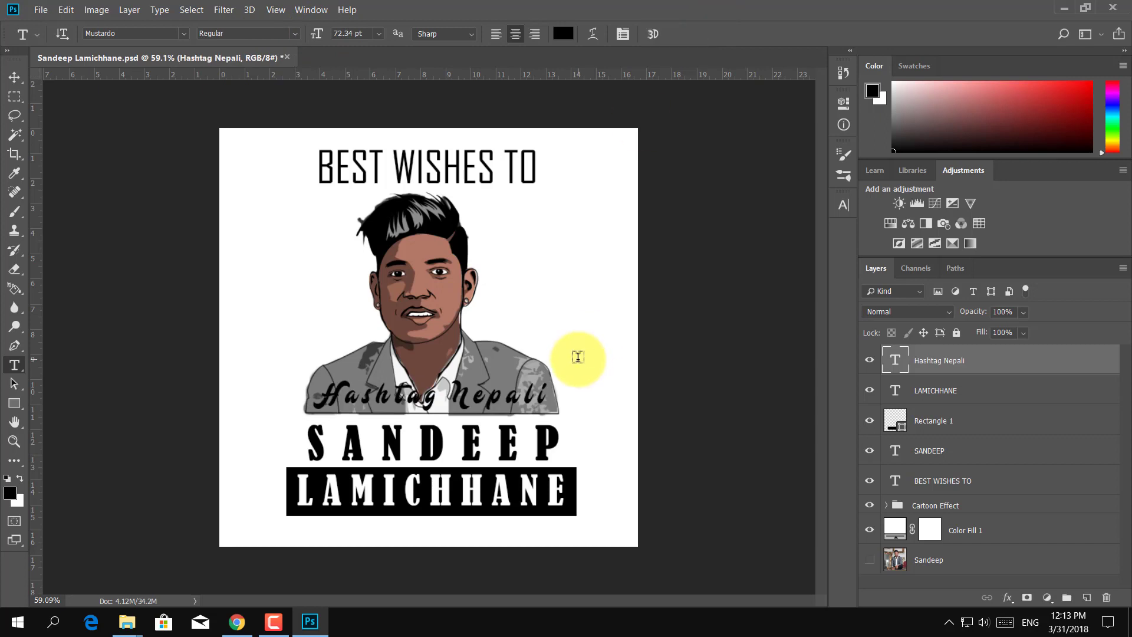
{"action": "left_click", "coordinate": [480, 400]}
{"action": "left_click", "coordinate": [744, 210]}
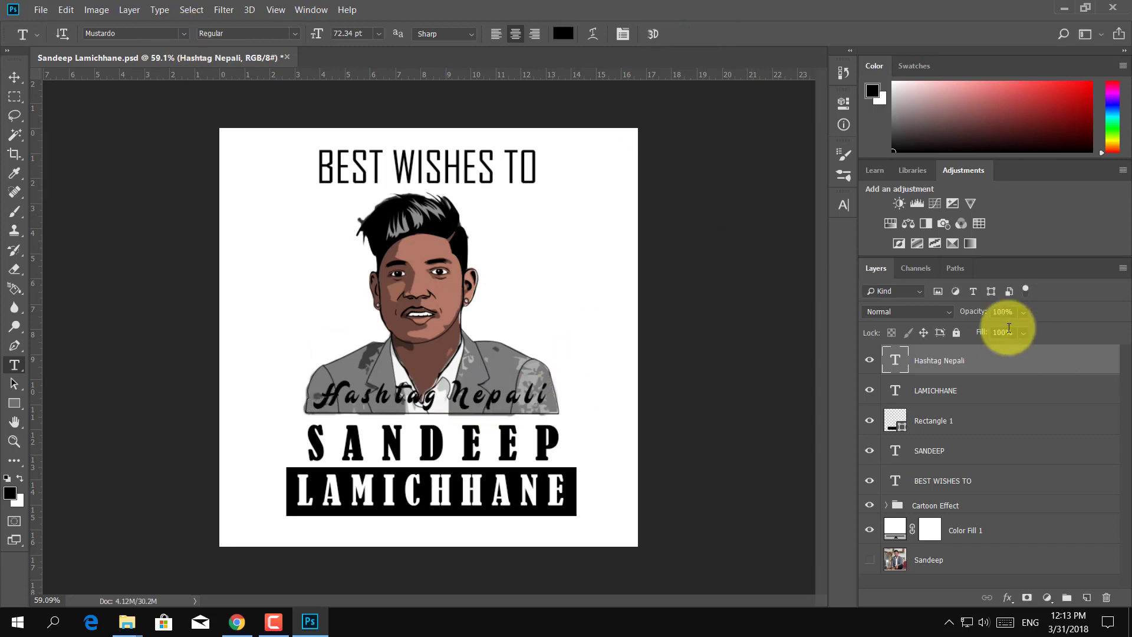
{"action": "mouse_move", "coordinate": [973, 317]}
{"action": "left_mouse_down"}
{"action": "mouse_move", "coordinate": [931, 318]}
{"action": "mouse_move", "coordinate": [942, 318]}
{"action": "left_mouse_up"}
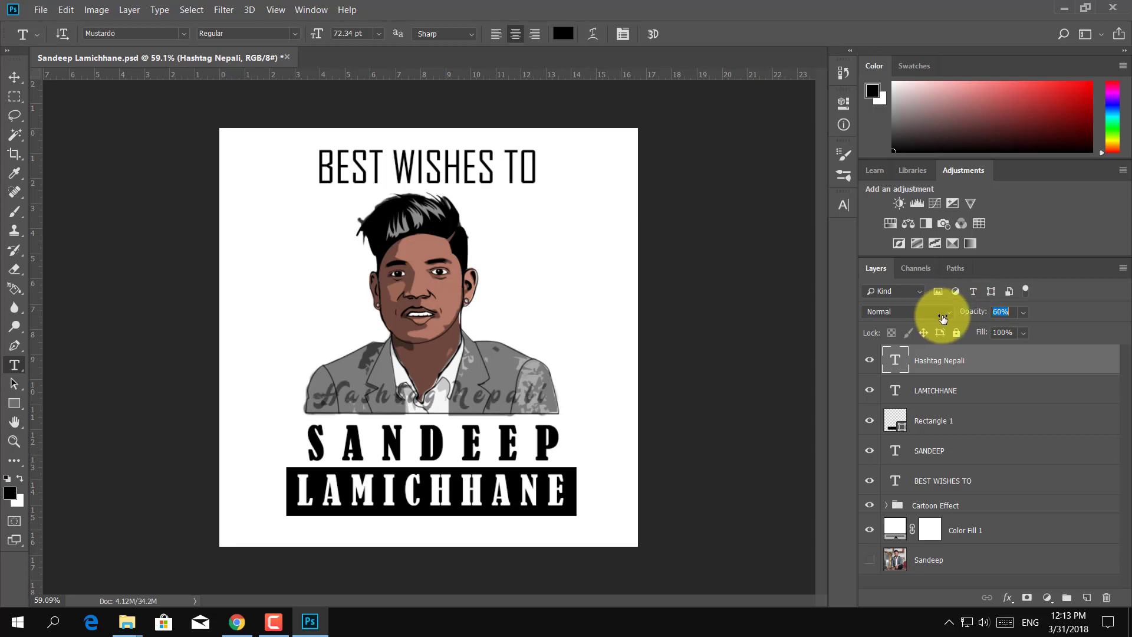
Step: Set the BEST WISHES TO tracking to 80
{"action": "double_click", "coordinate": [894, 481]}
{"action": "left_click", "coordinate": [843, 204]}
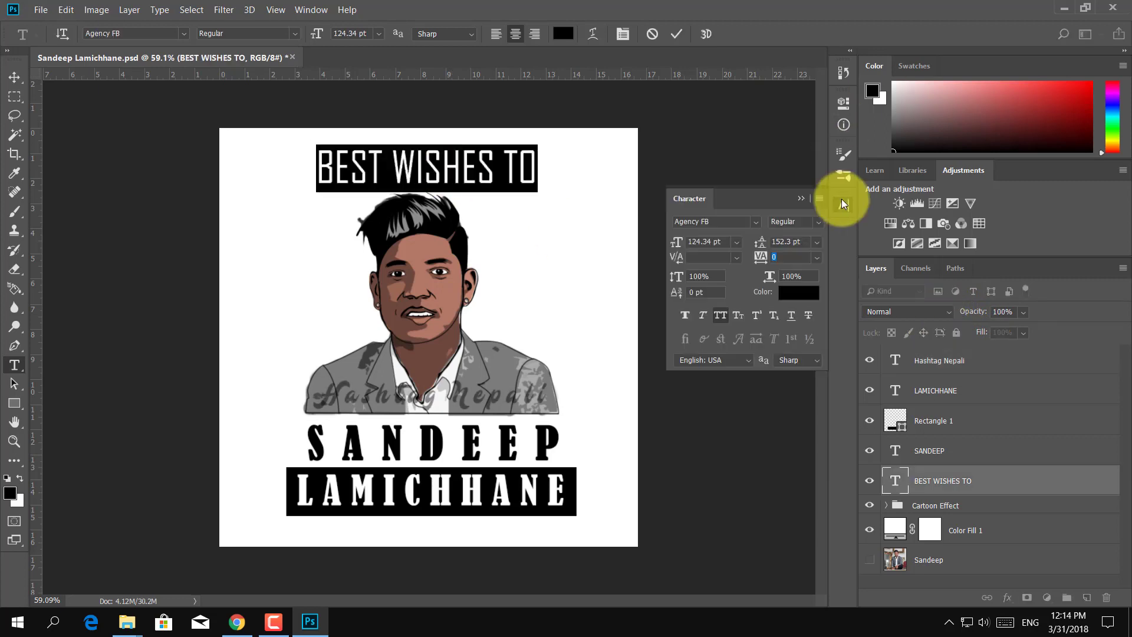
{"action": "left_click_drag", "start_coordinate": [761, 258], "coordinate": [761, 259]}
{"action": "key", "text": "ctrl+Return"}
{"action": "left_click", "coordinate": [800, 198]}
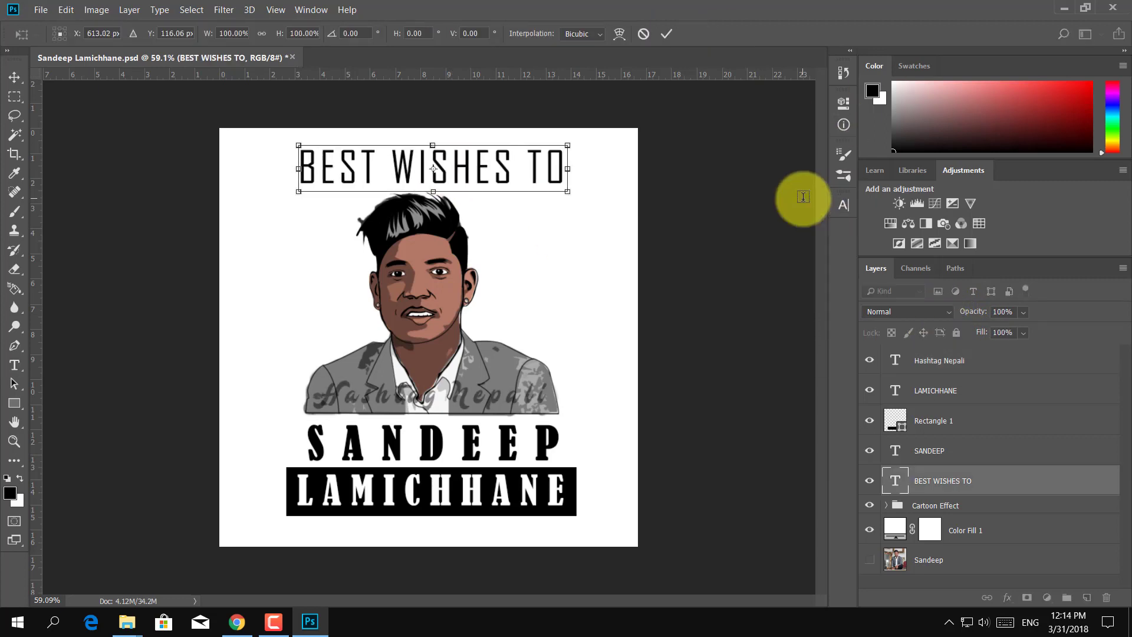
{"action": "key", "text": "alt+period"}
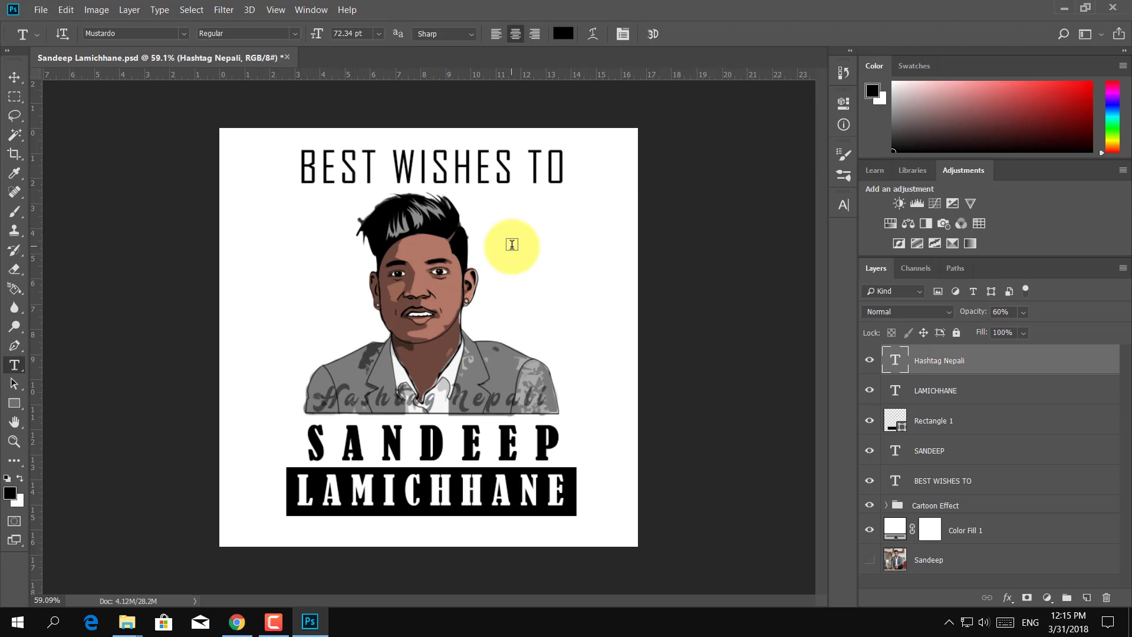
Step: Crop the empty left and right margins off the canvas
{"action": "left_click", "coordinate": [17, 151]}
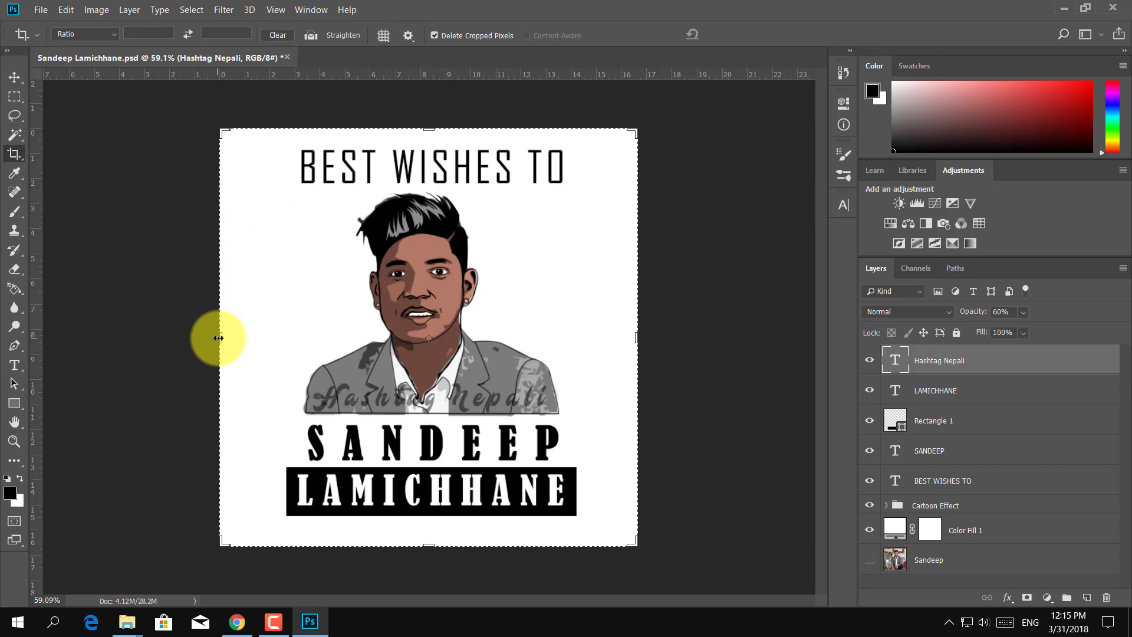
{"action": "left_click_drag", "start_coordinate": [219, 338], "coordinate": [239, 336]}
{"action": "left_click_drag", "start_coordinate": [618, 336], "coordinate": [602, 339]}
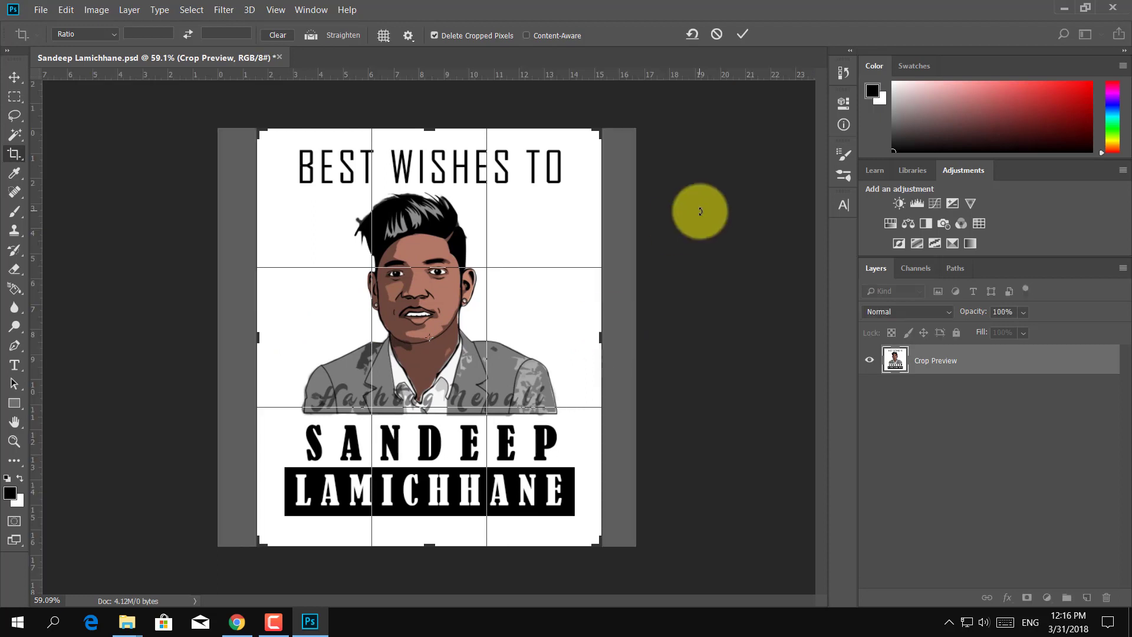
{"action": "left_click", "coordinate": [743, 34]}
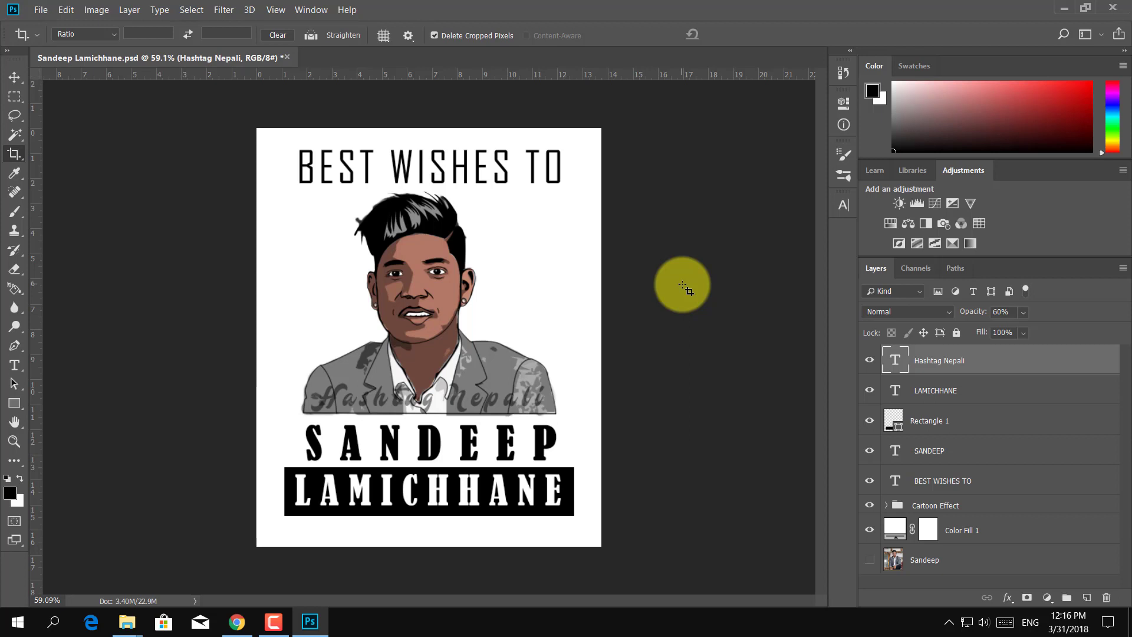
Step: Group the layers from Hashtag Nepali to BEST WISHES TO into a group named Text
{"action": "left_click", "coordinate": [12, 156]}
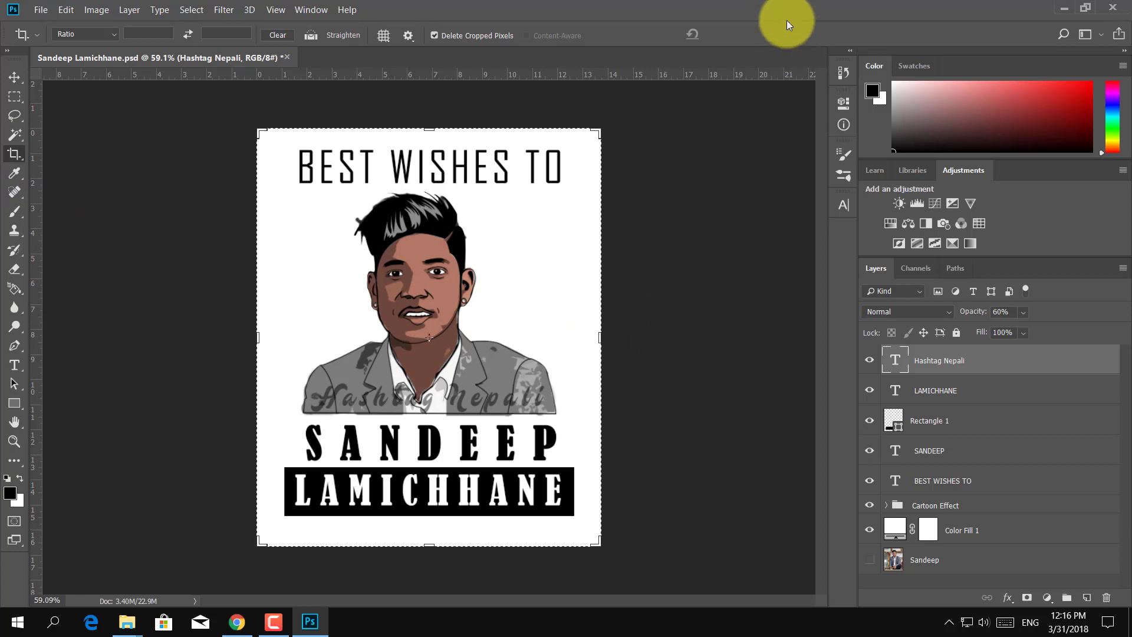
{"action": "key", "text": "Escape"}
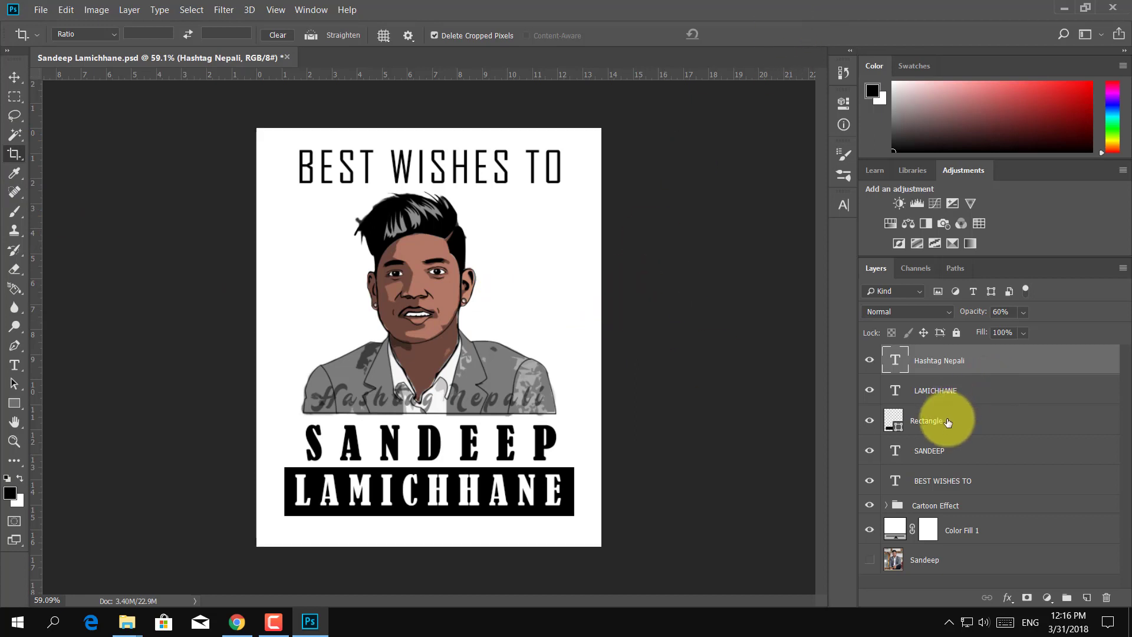
{"action": "left_click", "coordinate": [955, 480], "text": "shift"}
{"action": "key", "text": "ctrl+g"}
{"action": "type", "text": "Text"}
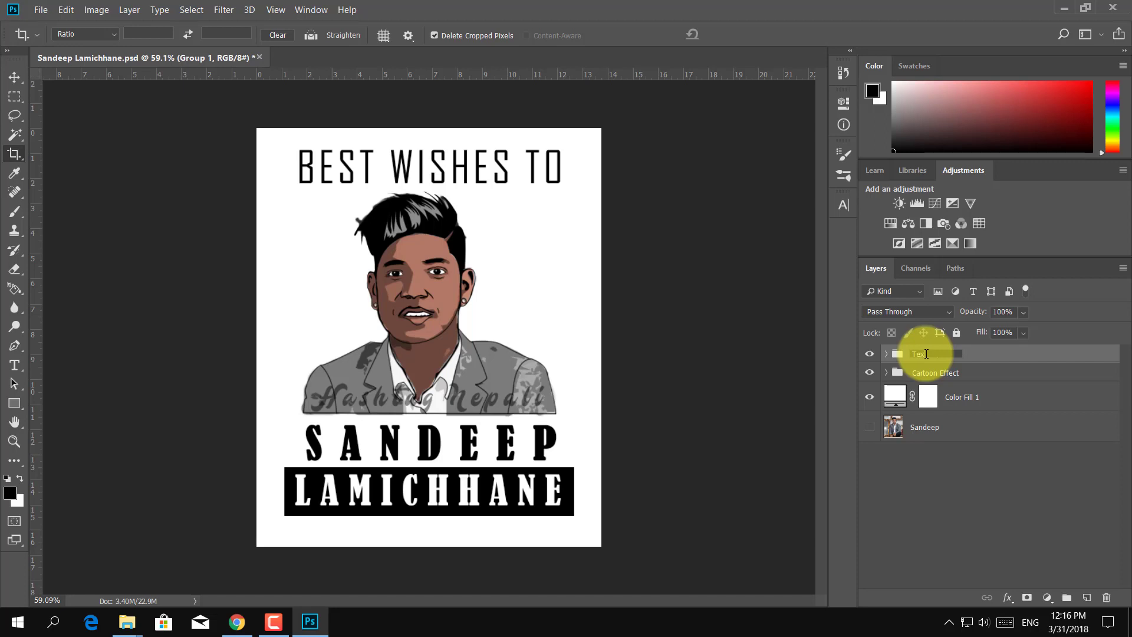
{"action": "key", "text": "Return"}
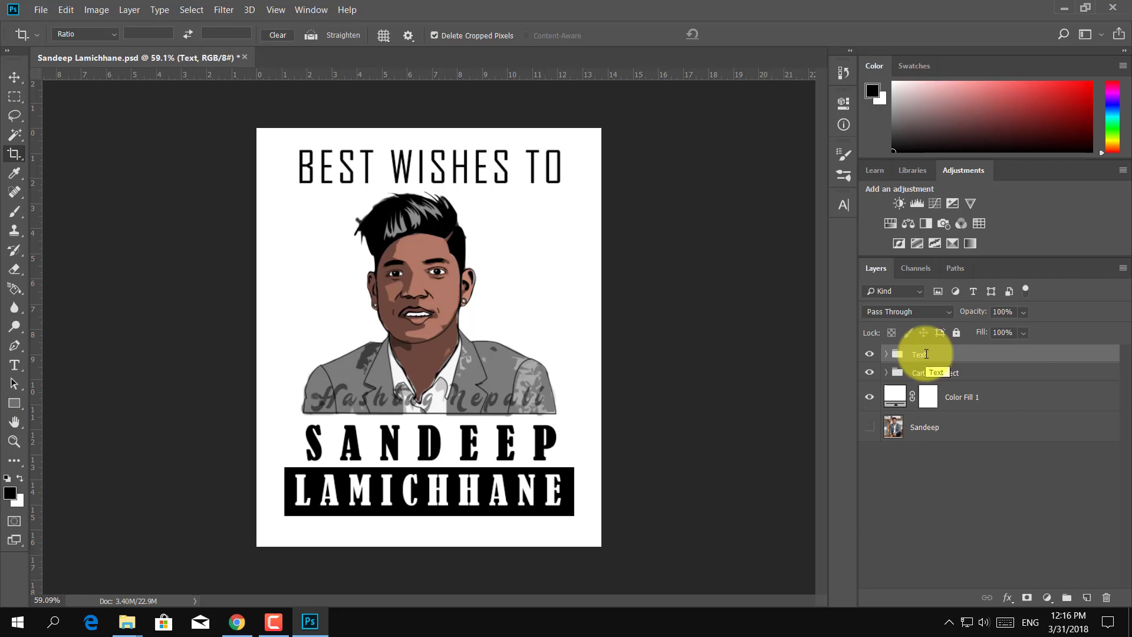